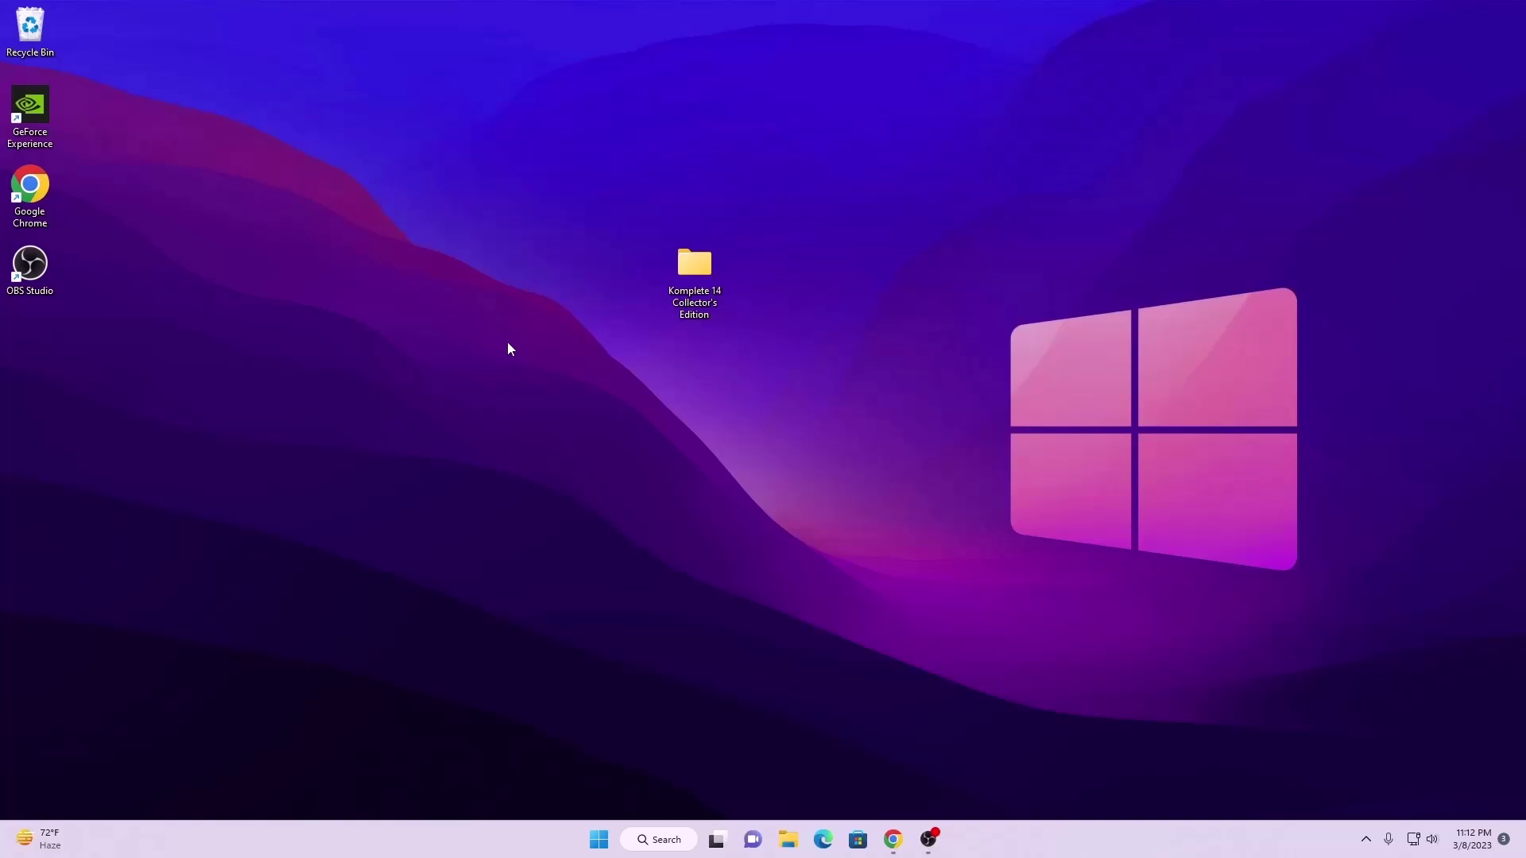
- Launch the KOMPLETE FX Bundle 2023.2 installer from the Komplete 14 1.FX Plug-ins folder
double_click(695, 275)
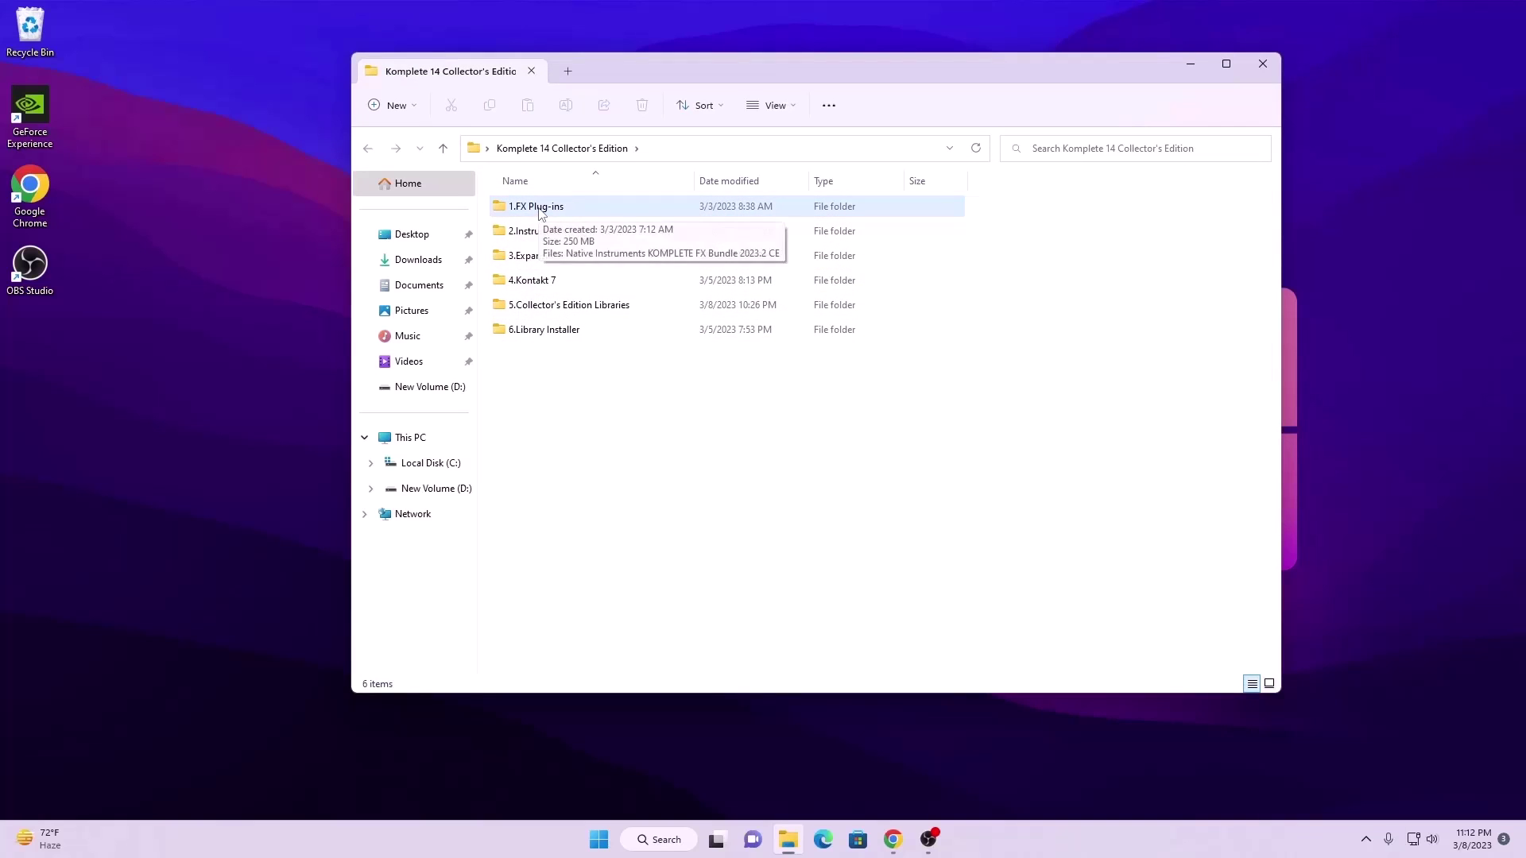
double_click(540, 209)
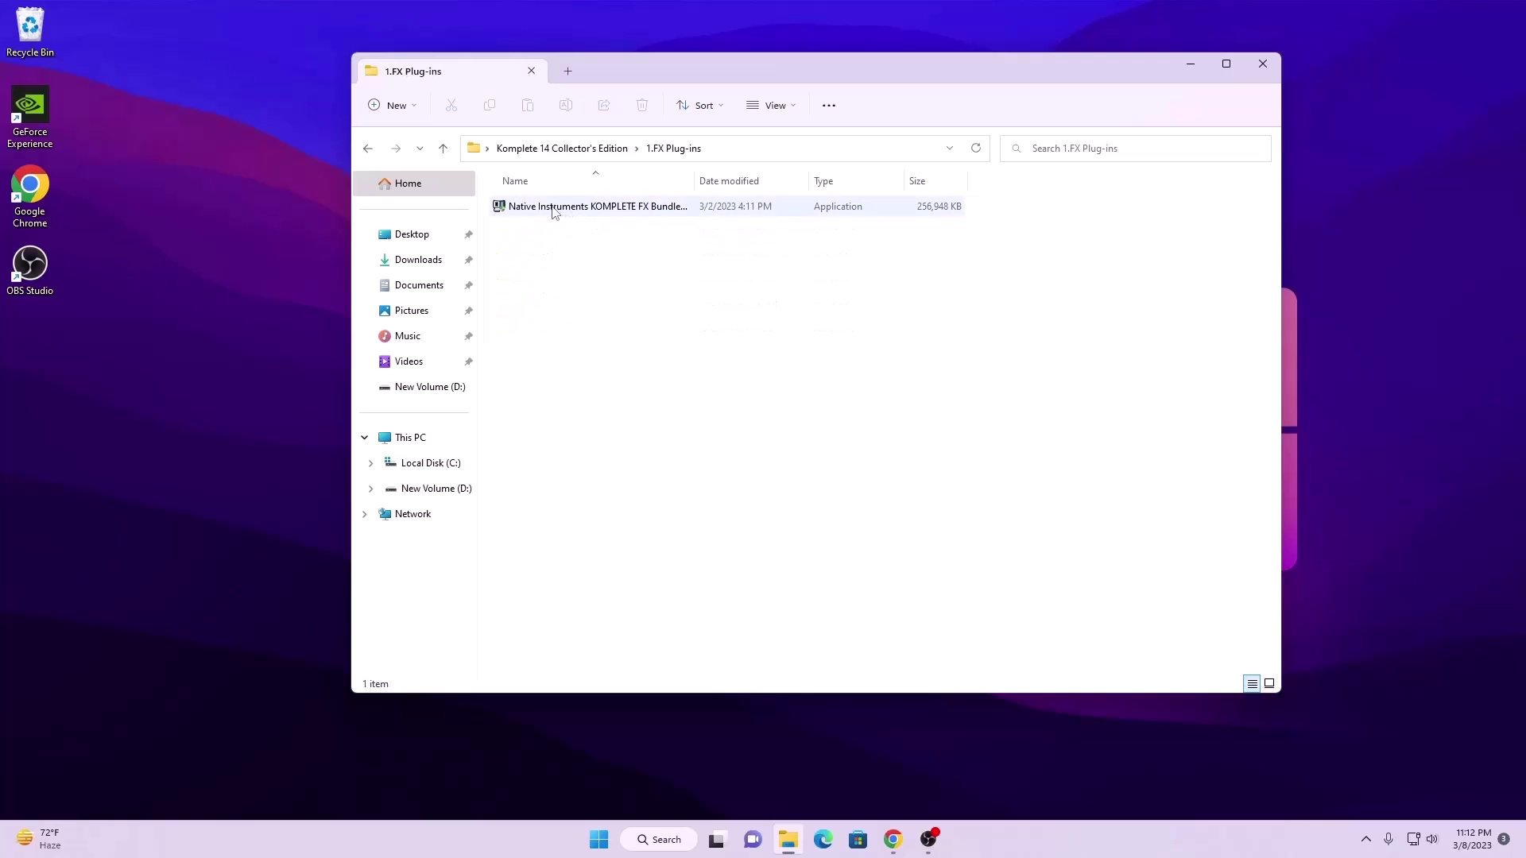
double_click(554, 209)
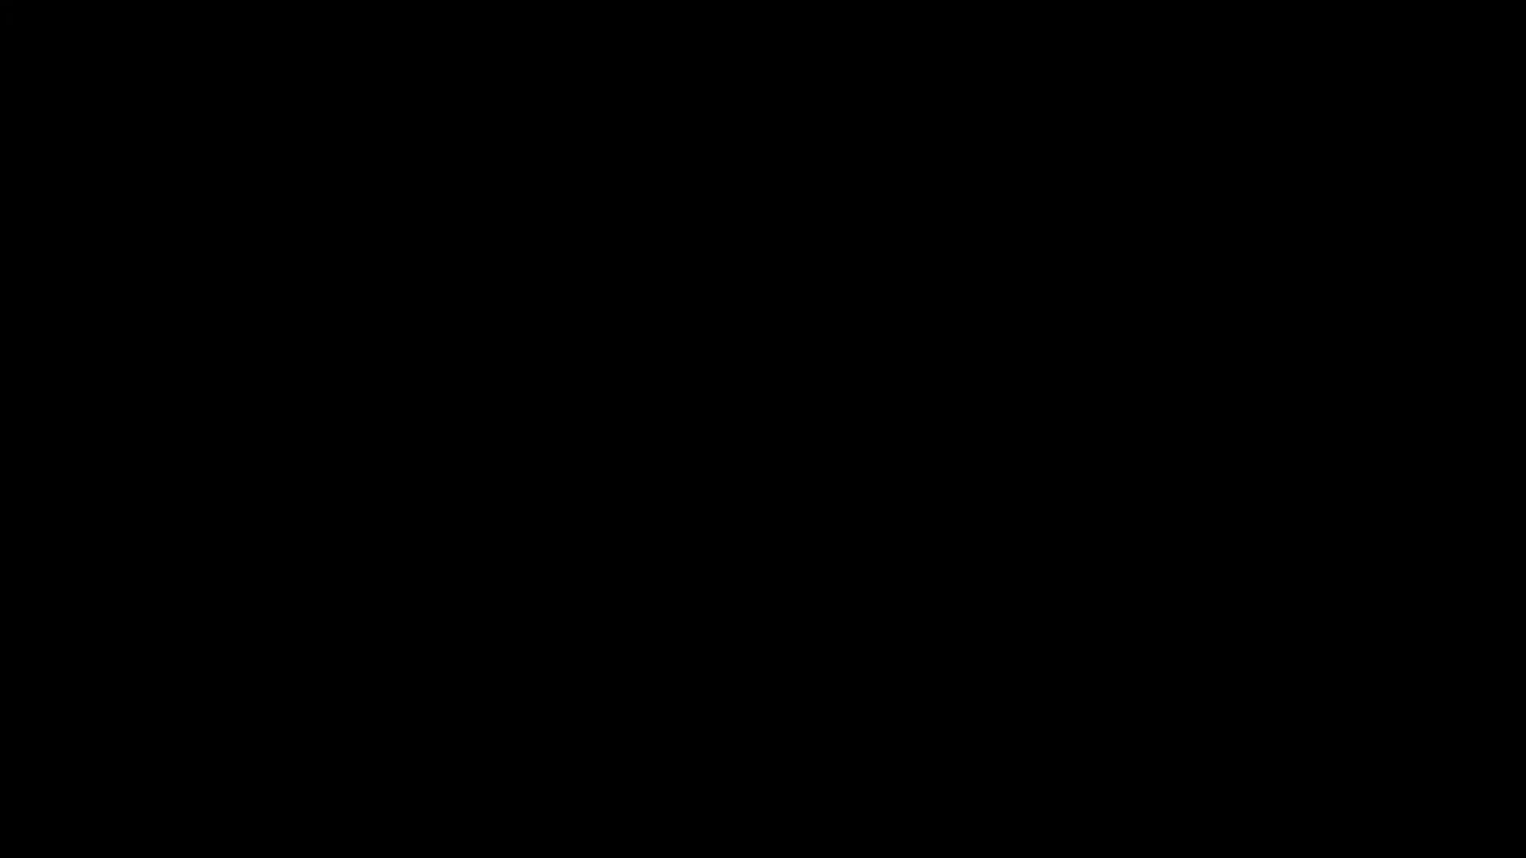
scroll(862, 363, down, 8)
scroll(862, 362, up, 8)
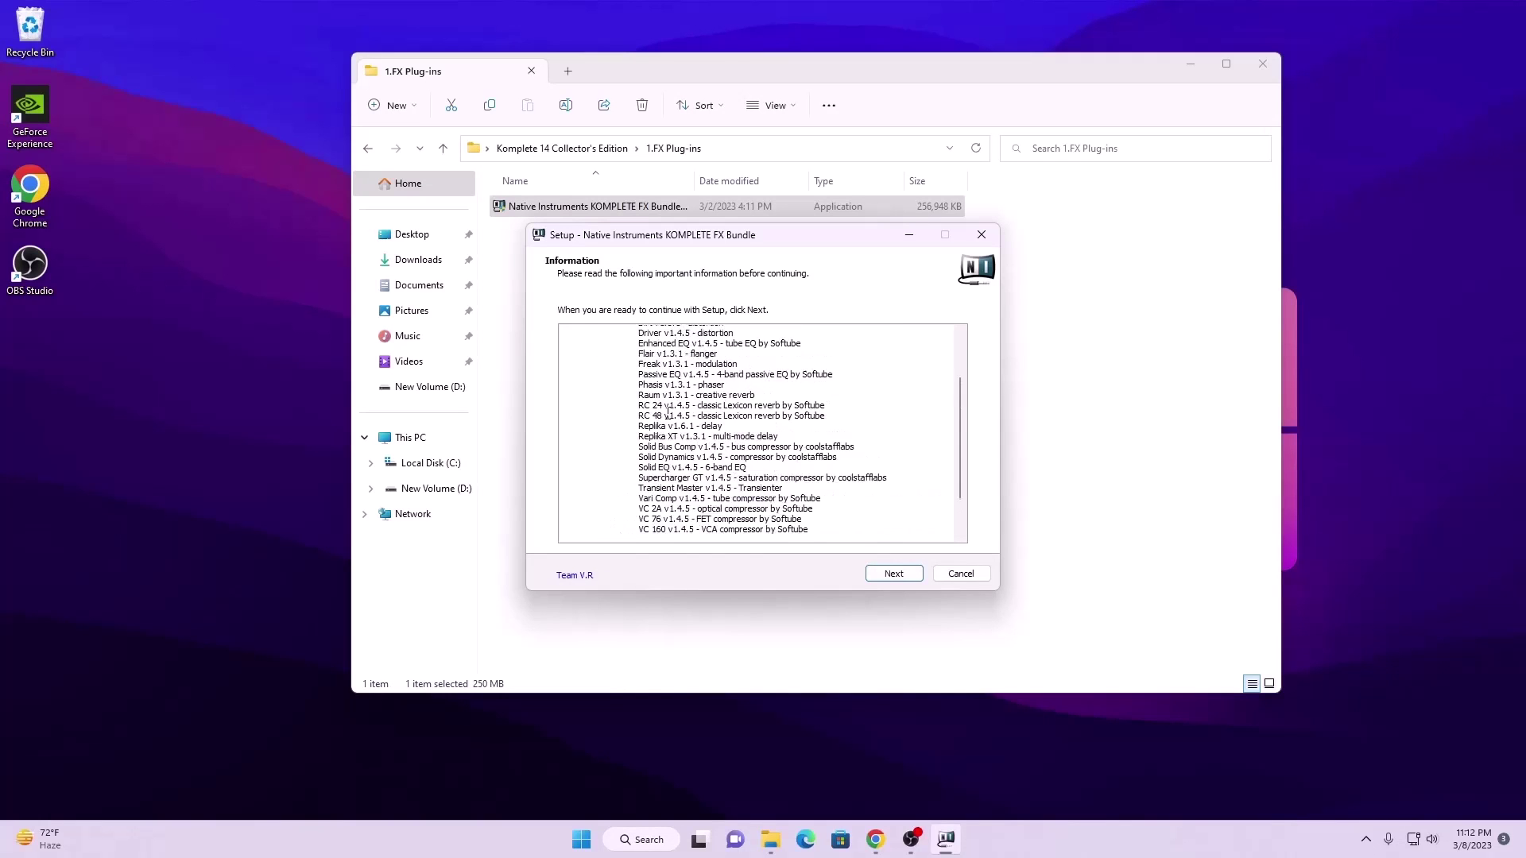
- Install the FX Bundle including VST Plugins (64-bit) with the default VST destination
click(893, 574)
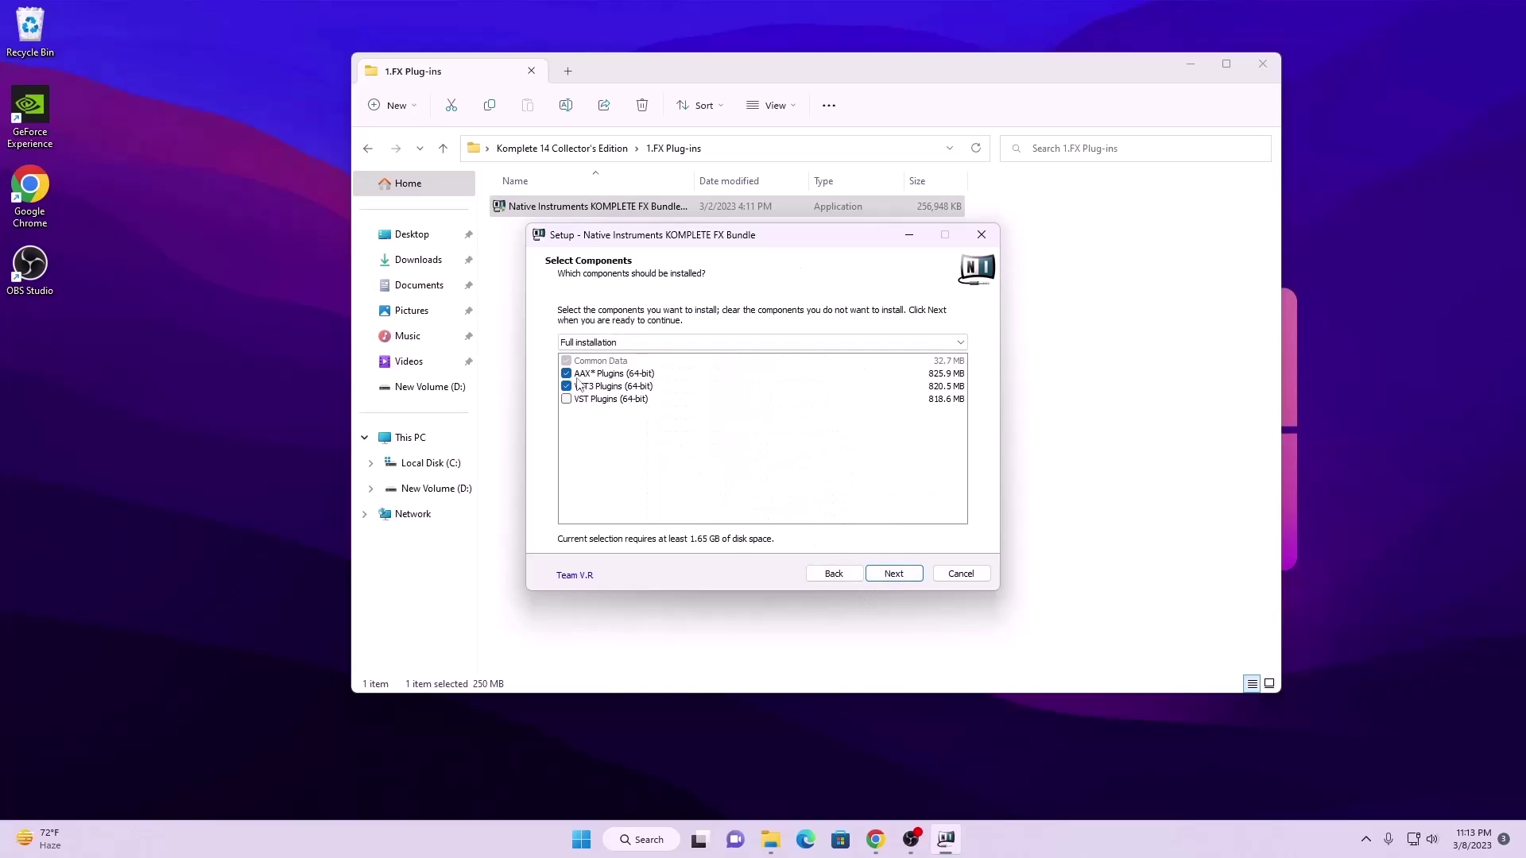
click(566, 400)
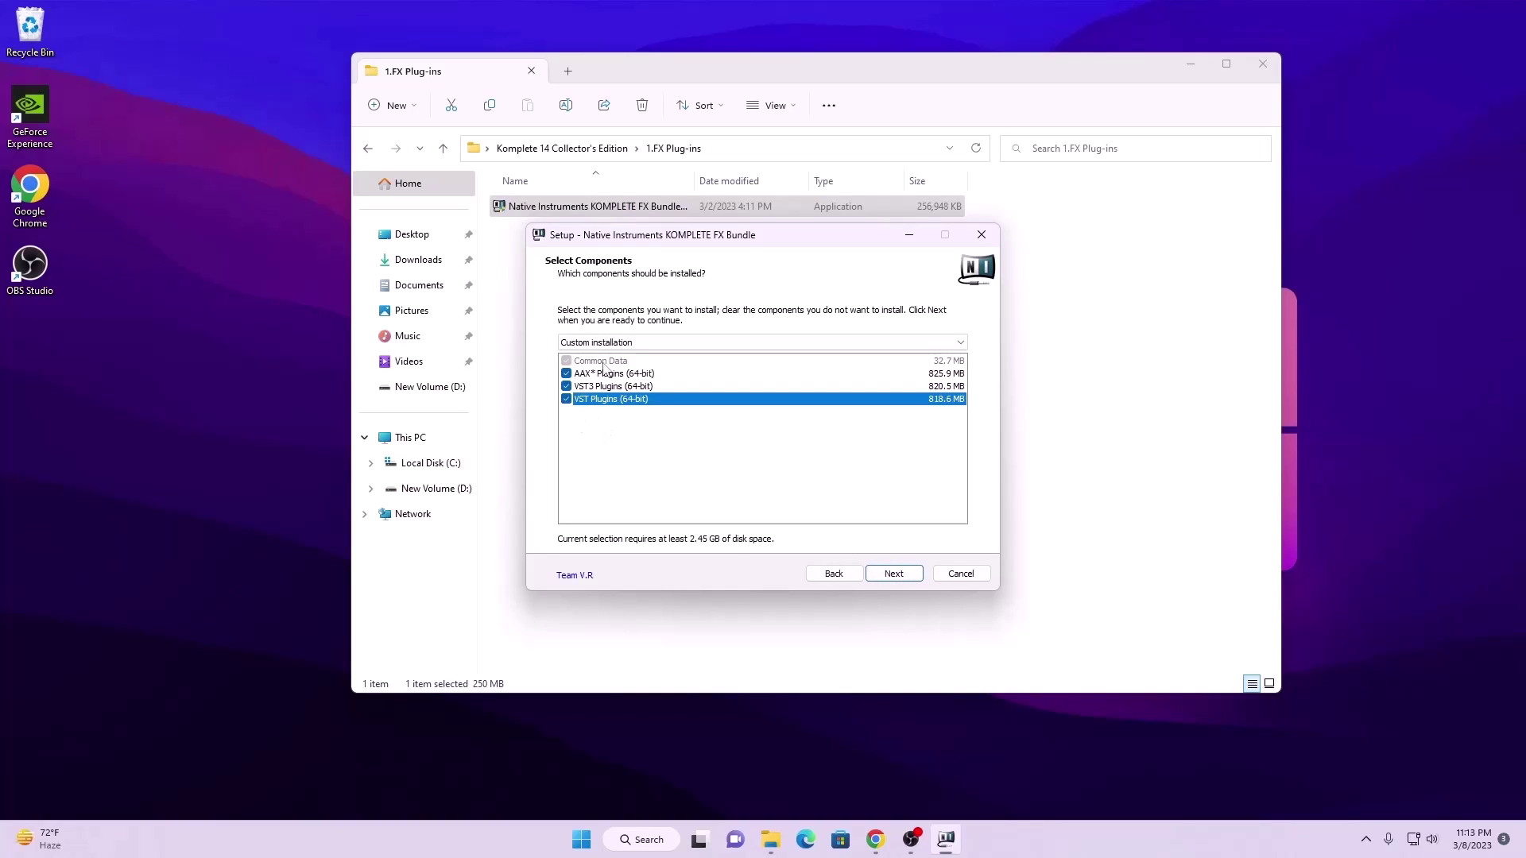
click(888, 567)
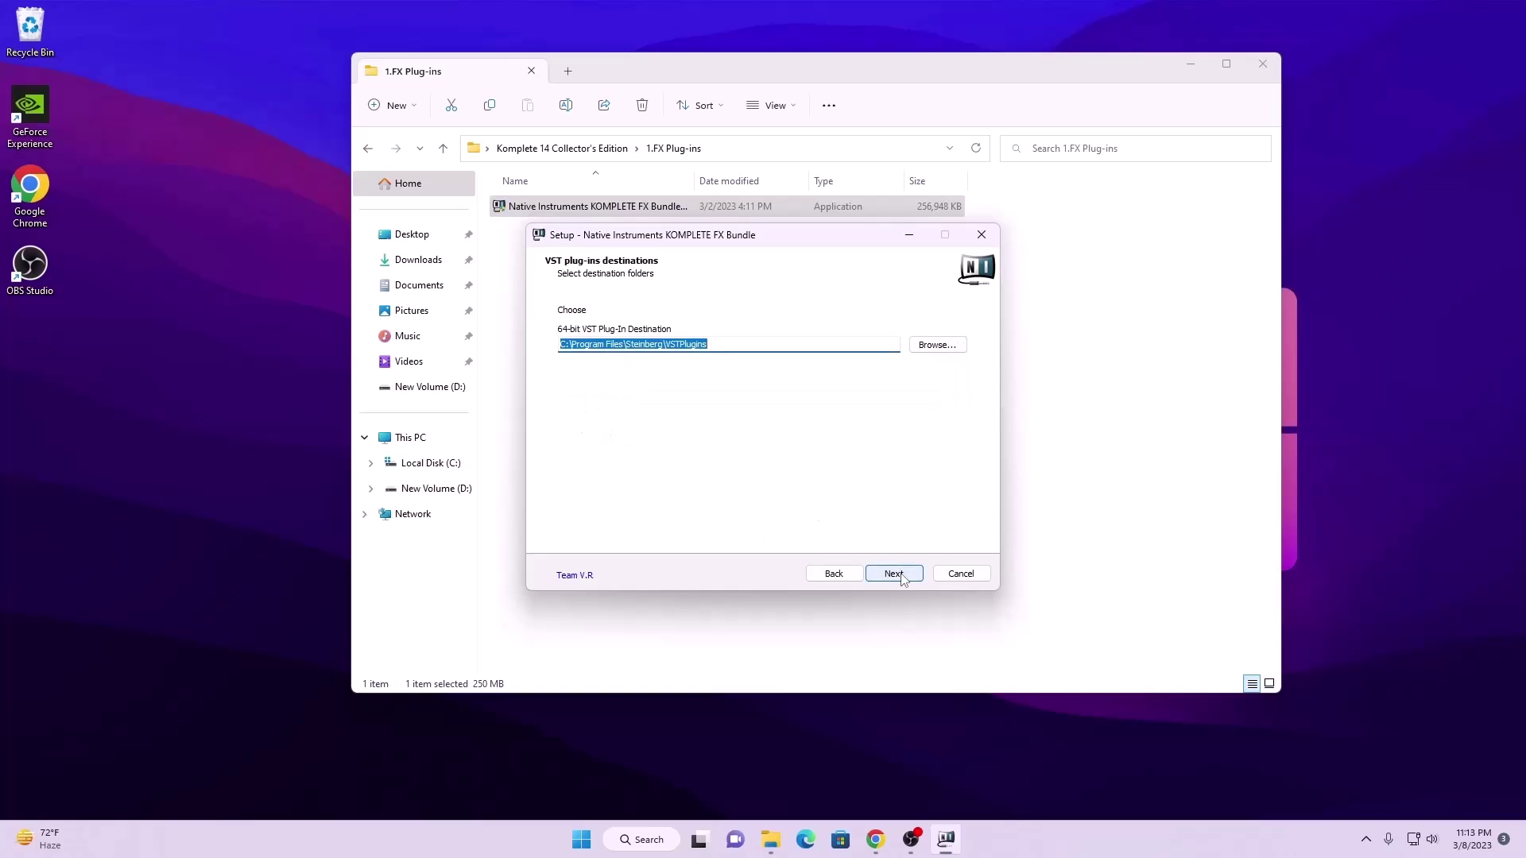
click(894, 574)
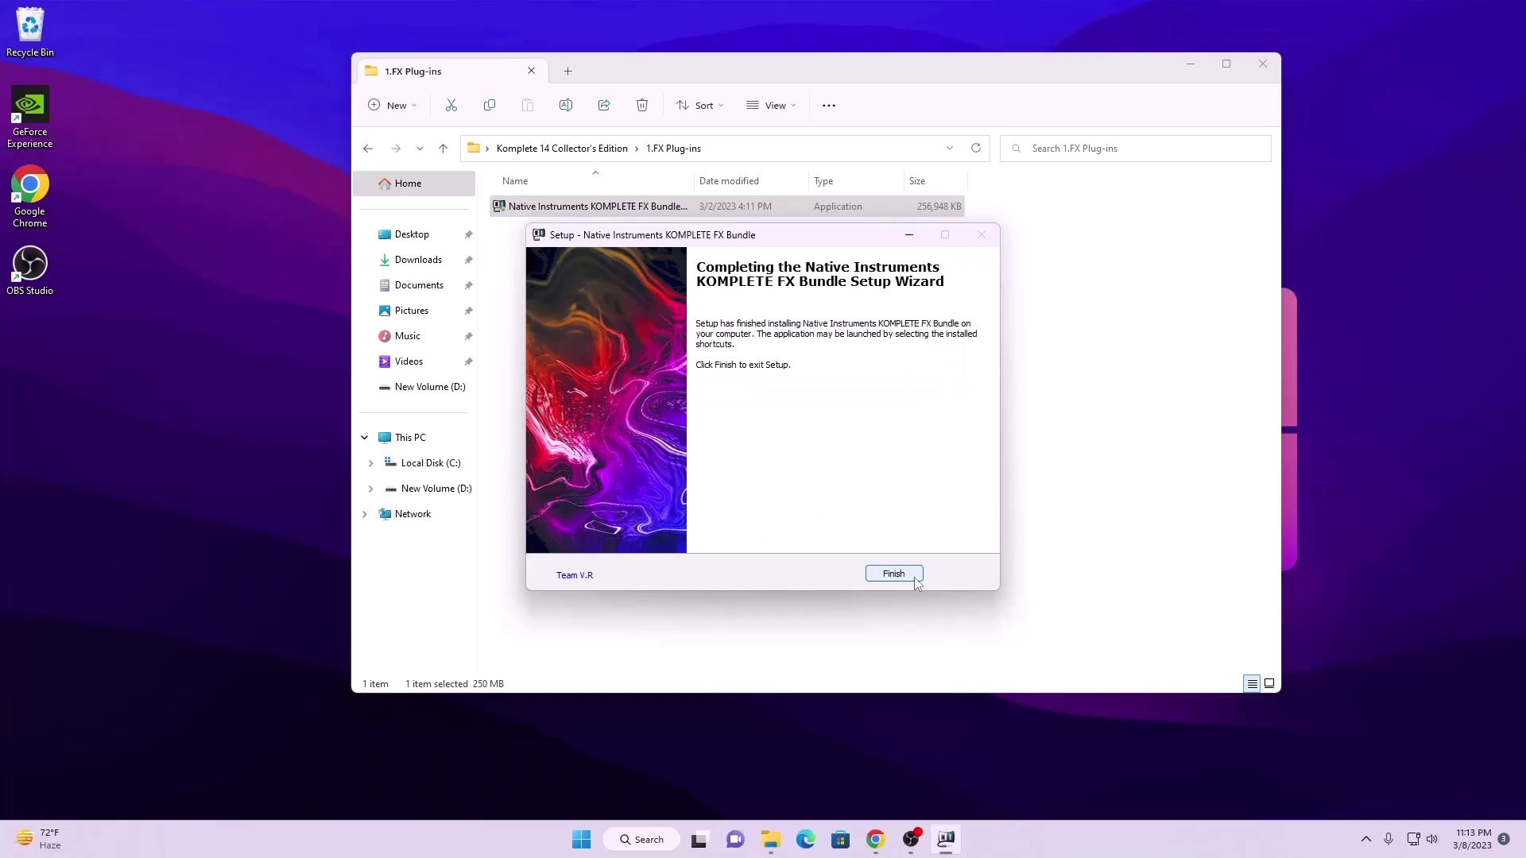
click(904, 577)
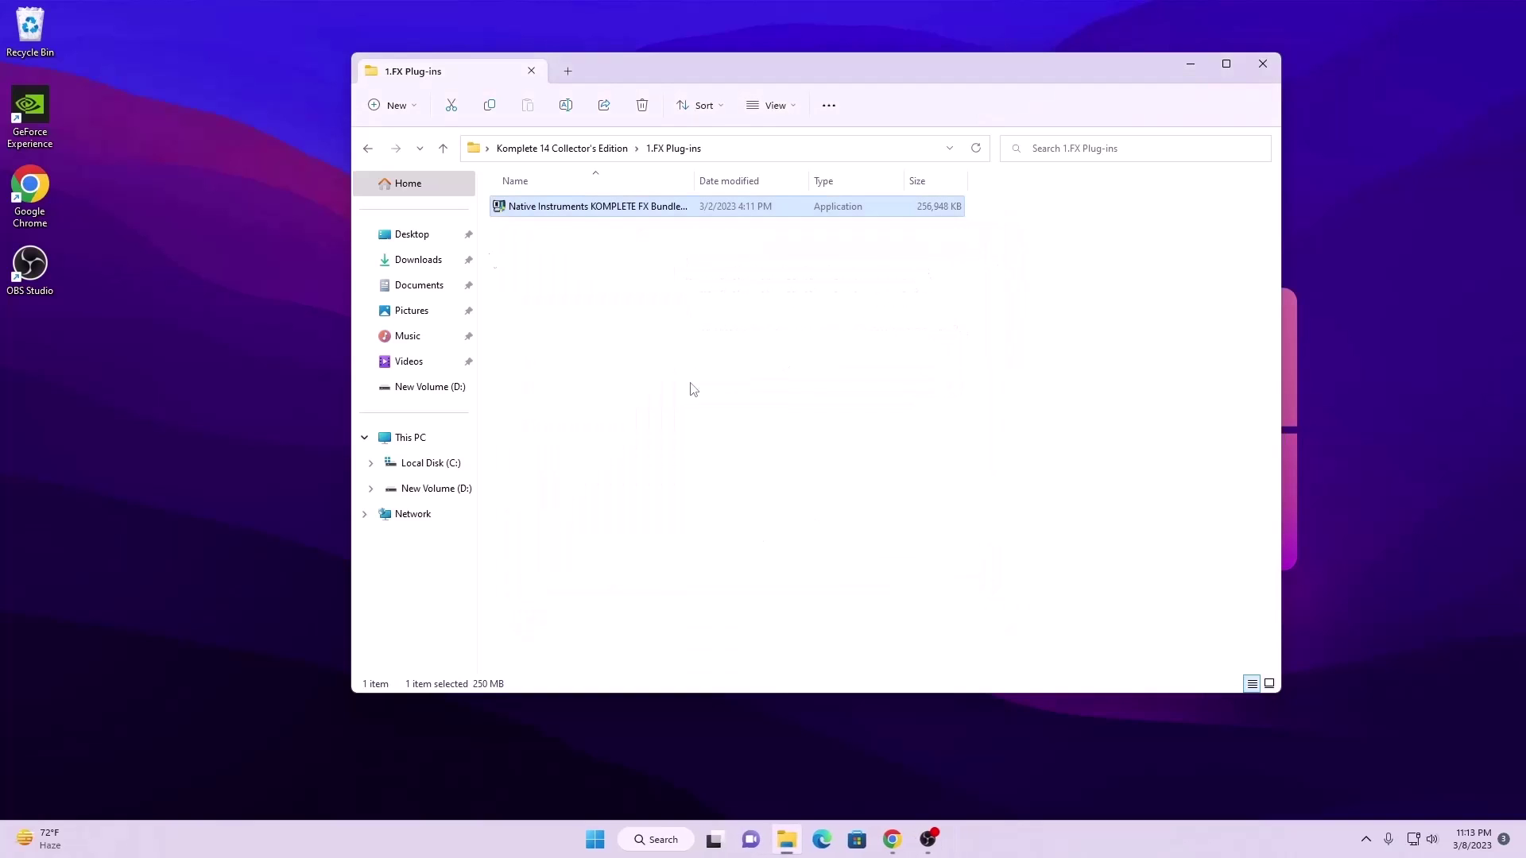
click(369, 148)
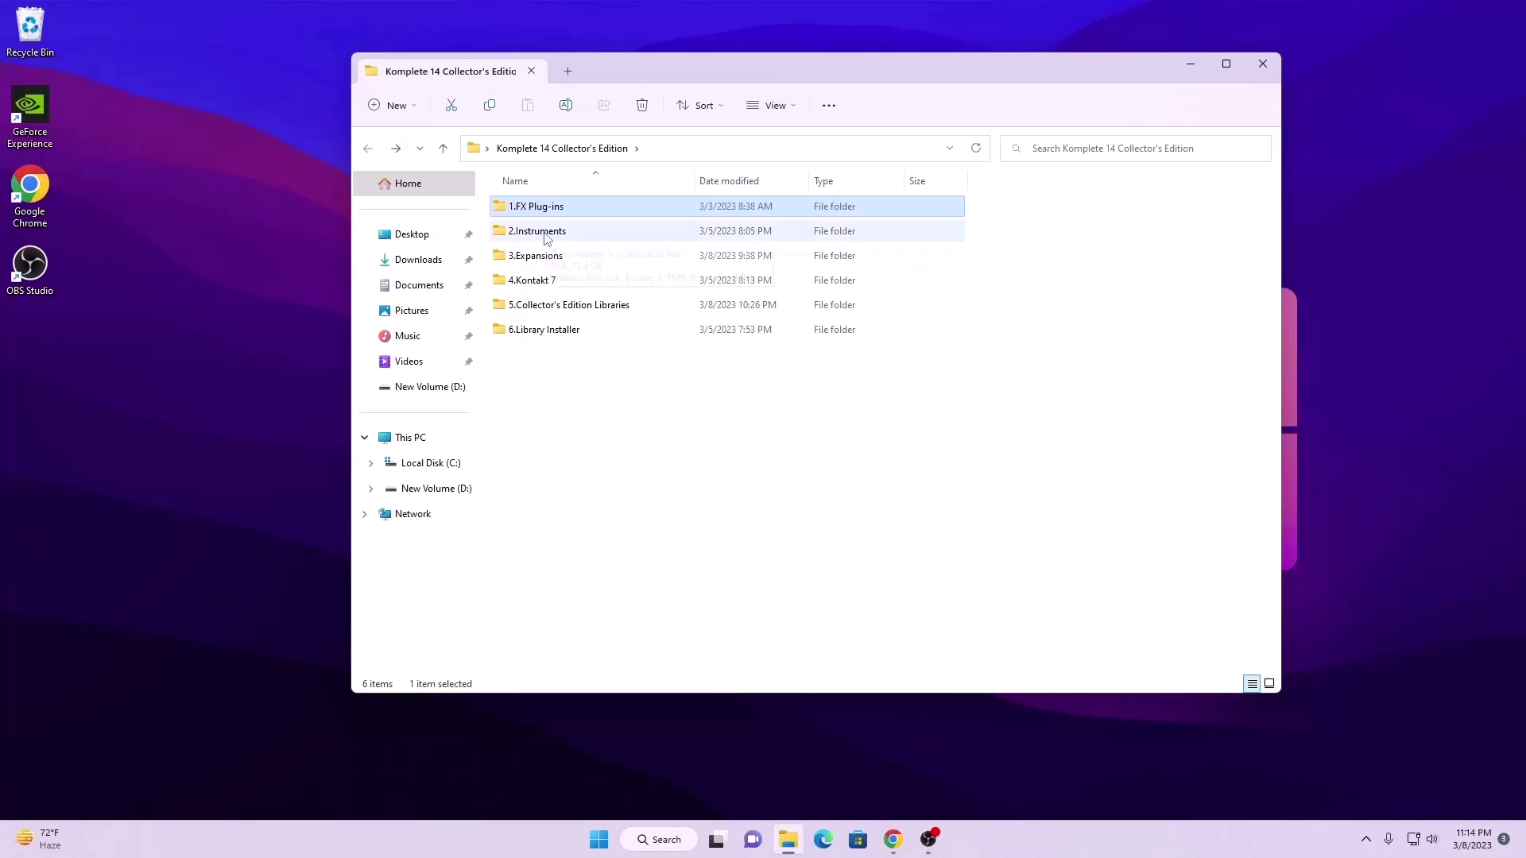
- Run the Absynth installer from 2.Instruments > Absynth and finish it
double_click(529, 232)
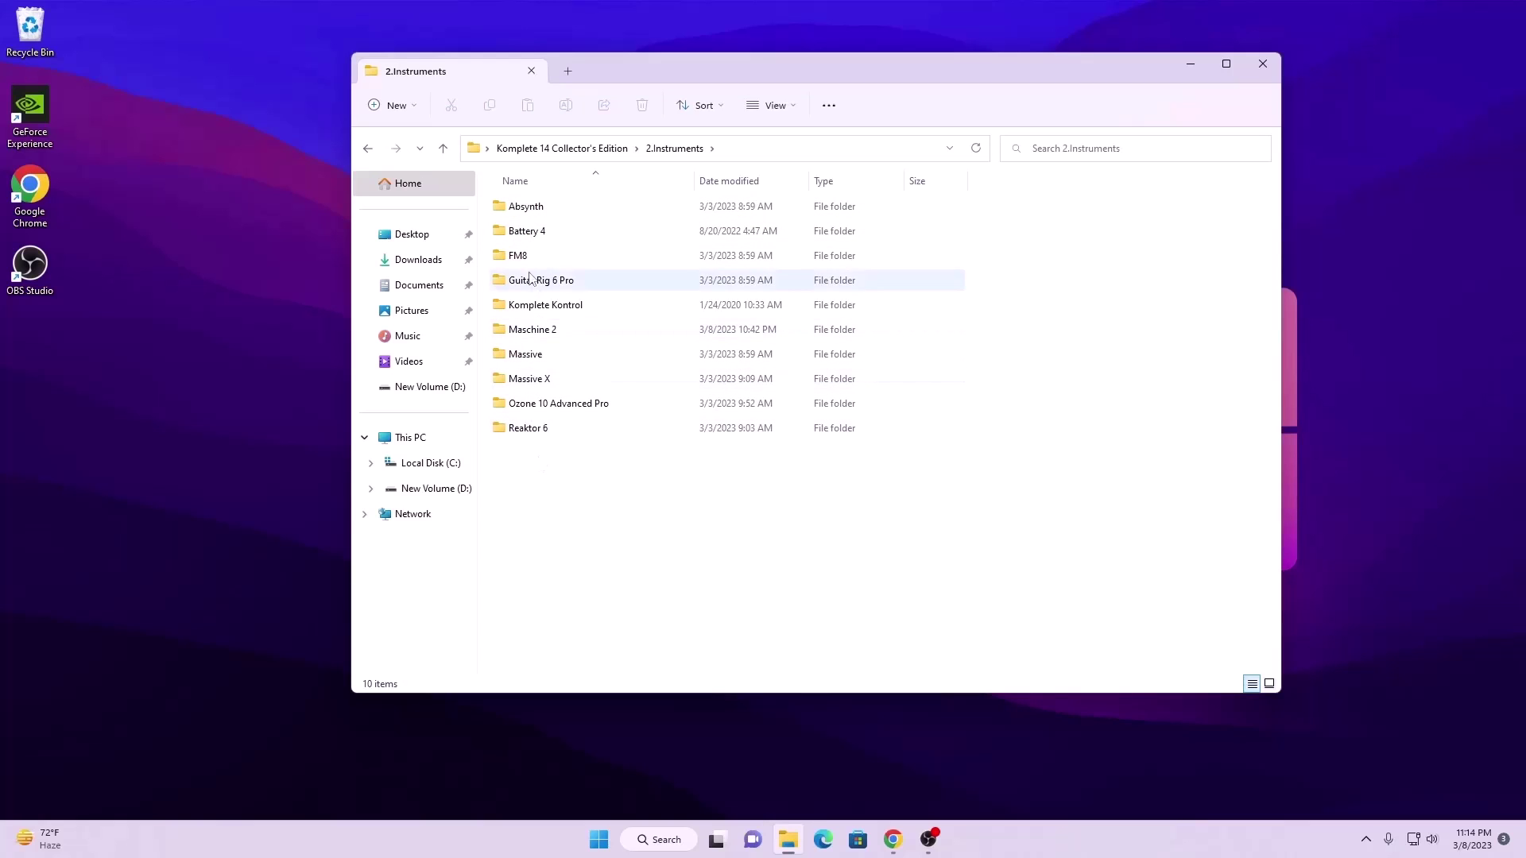
double_click(526, 208)
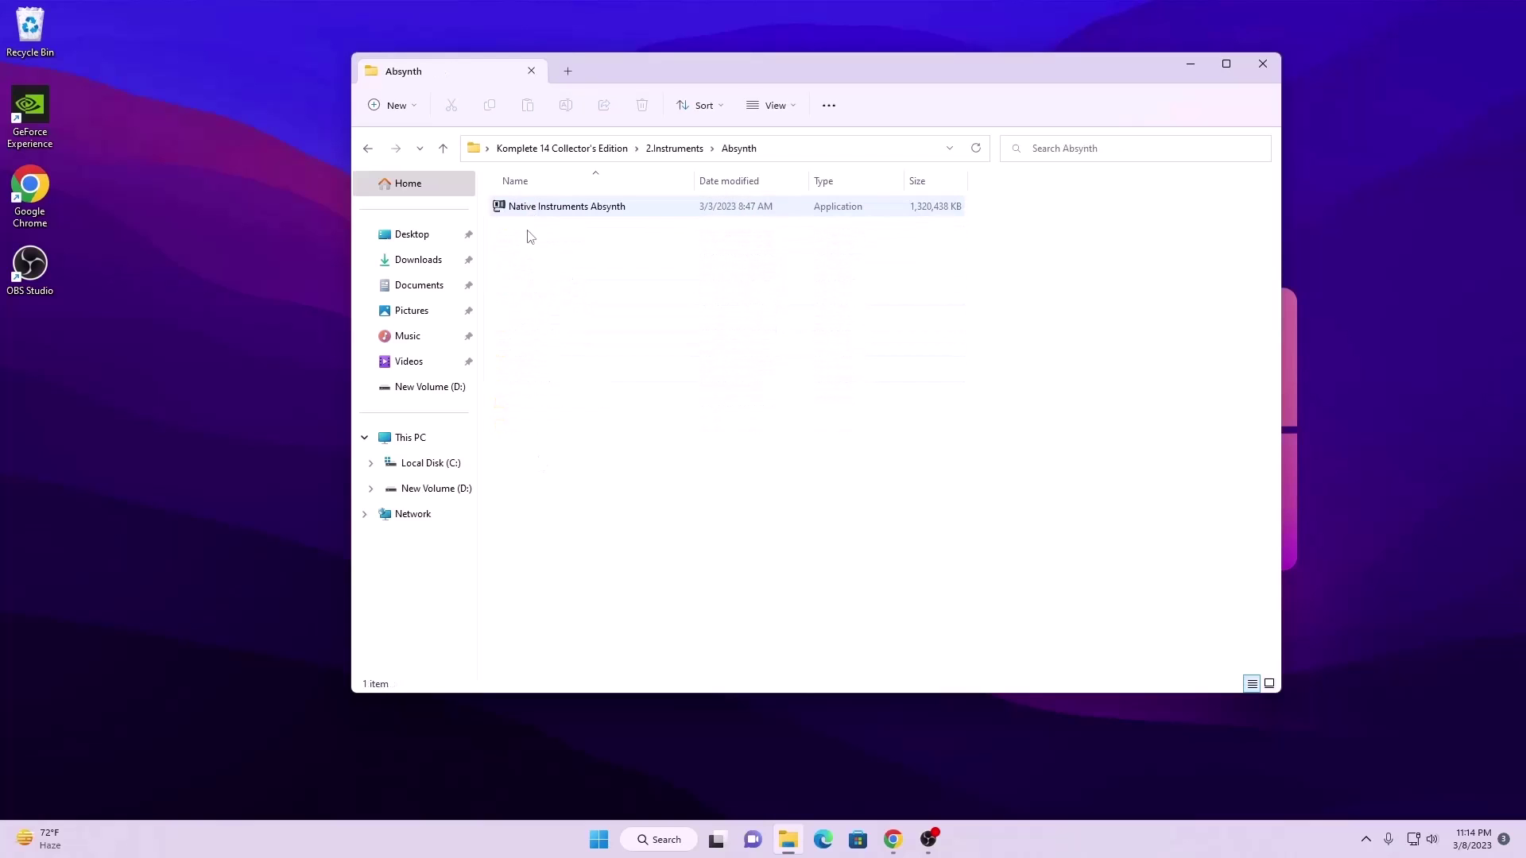
double_click(566, 208)
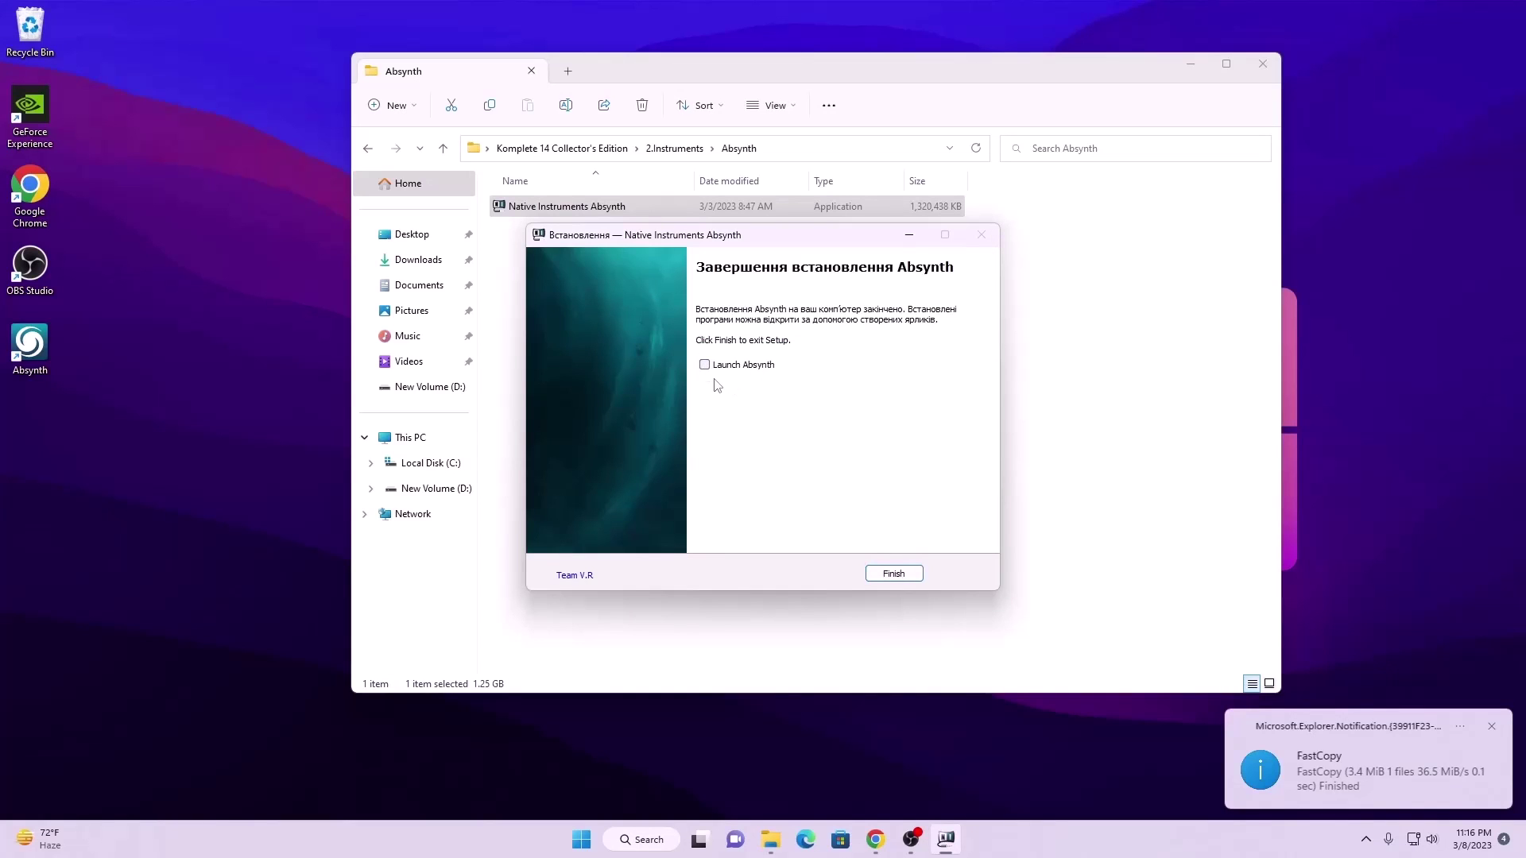
click(893, 573)
- Install Battery 4 from Battery 4 Setup PC, accepting the license and default pages
click(367, 148)
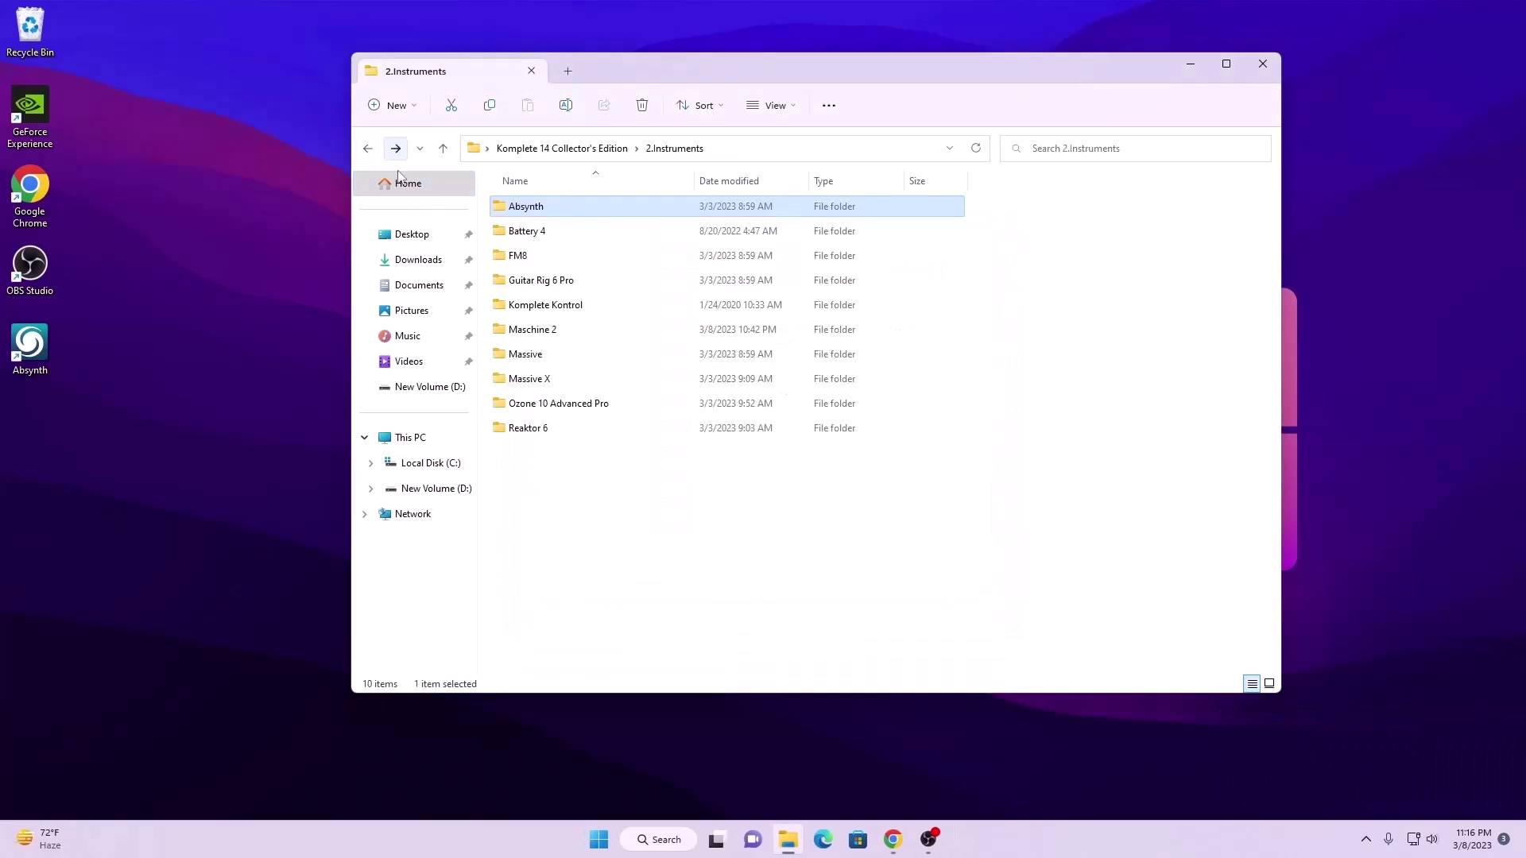
double_click(528, 232)
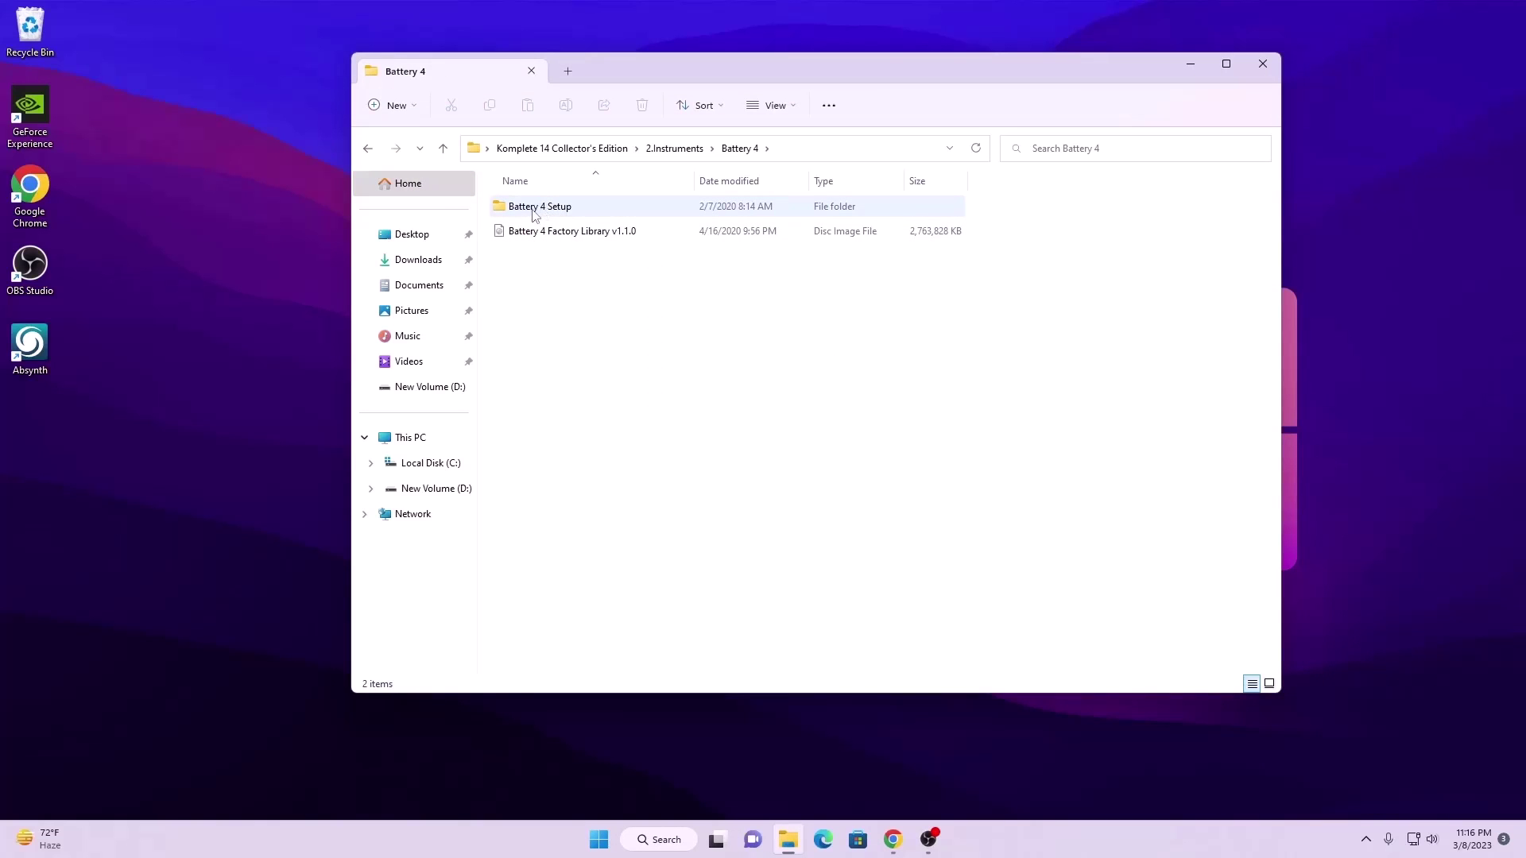
double_click(544, 209)
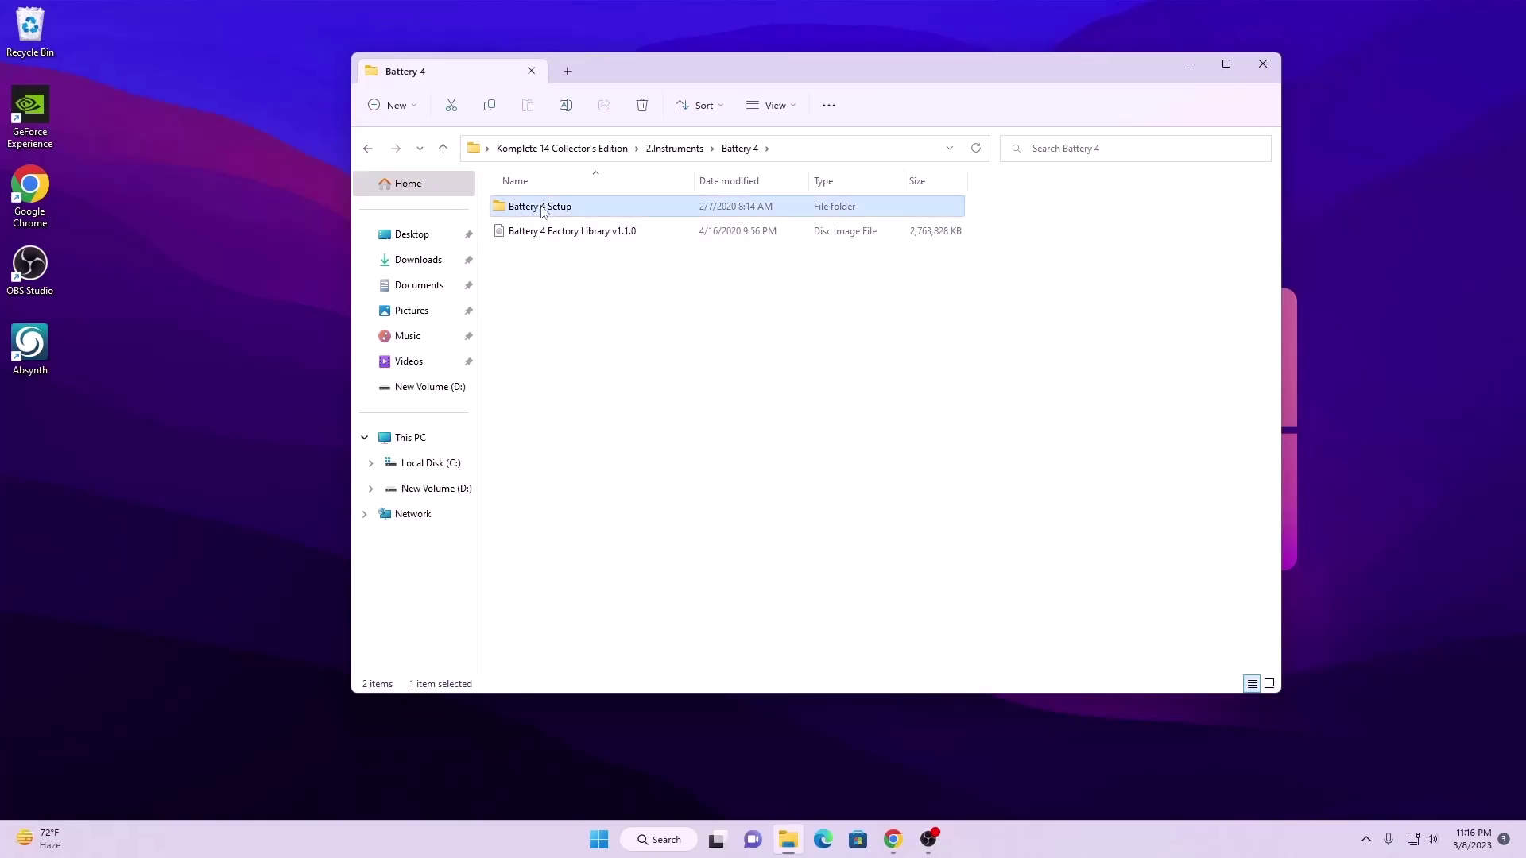
double_click(547, 231)
click(852, 563)
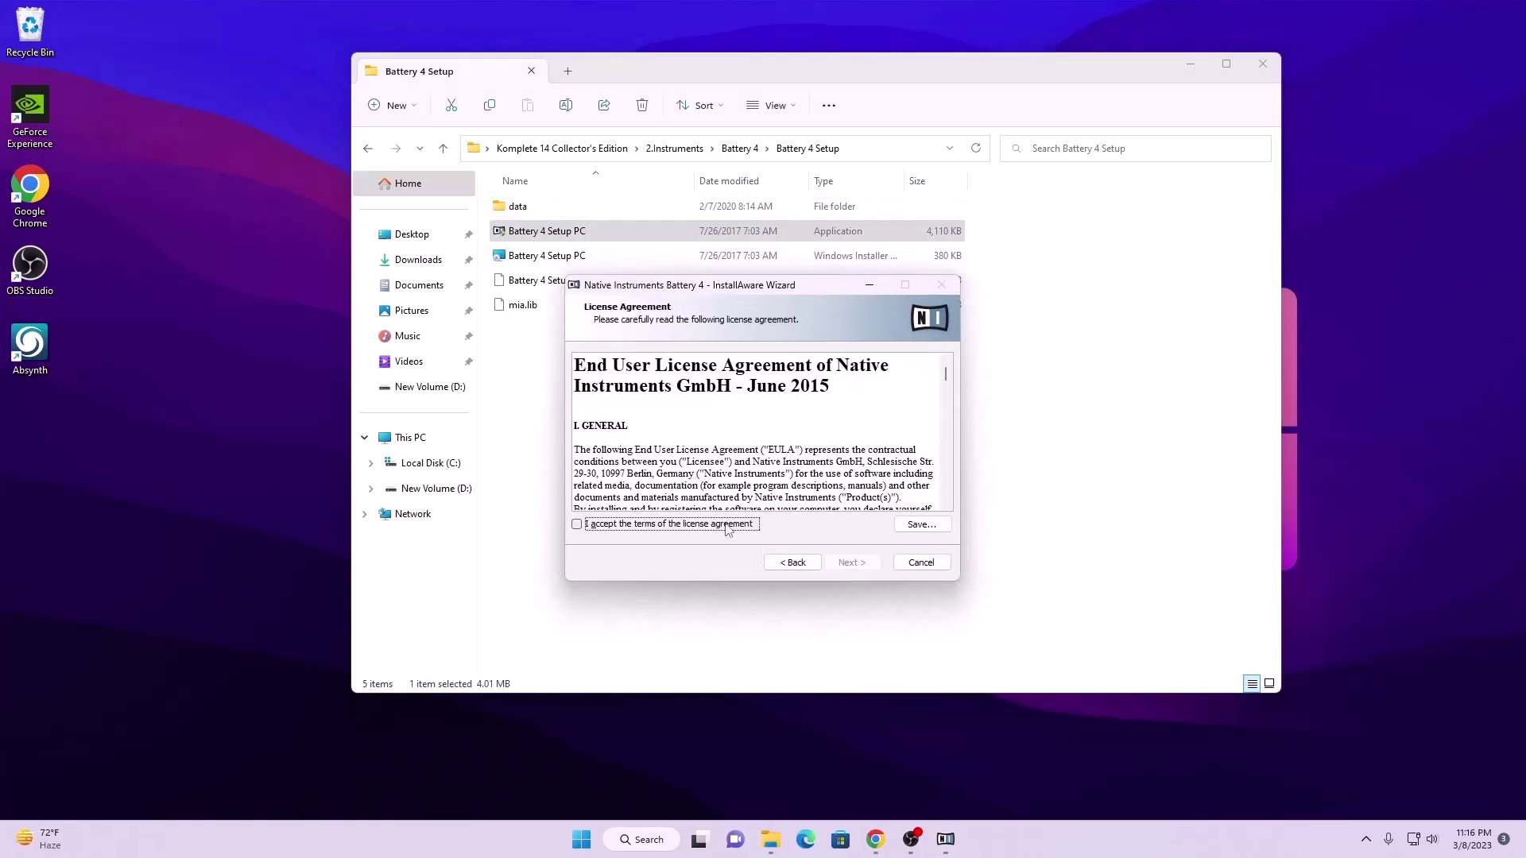
click(727, 525)
click(852, 563)
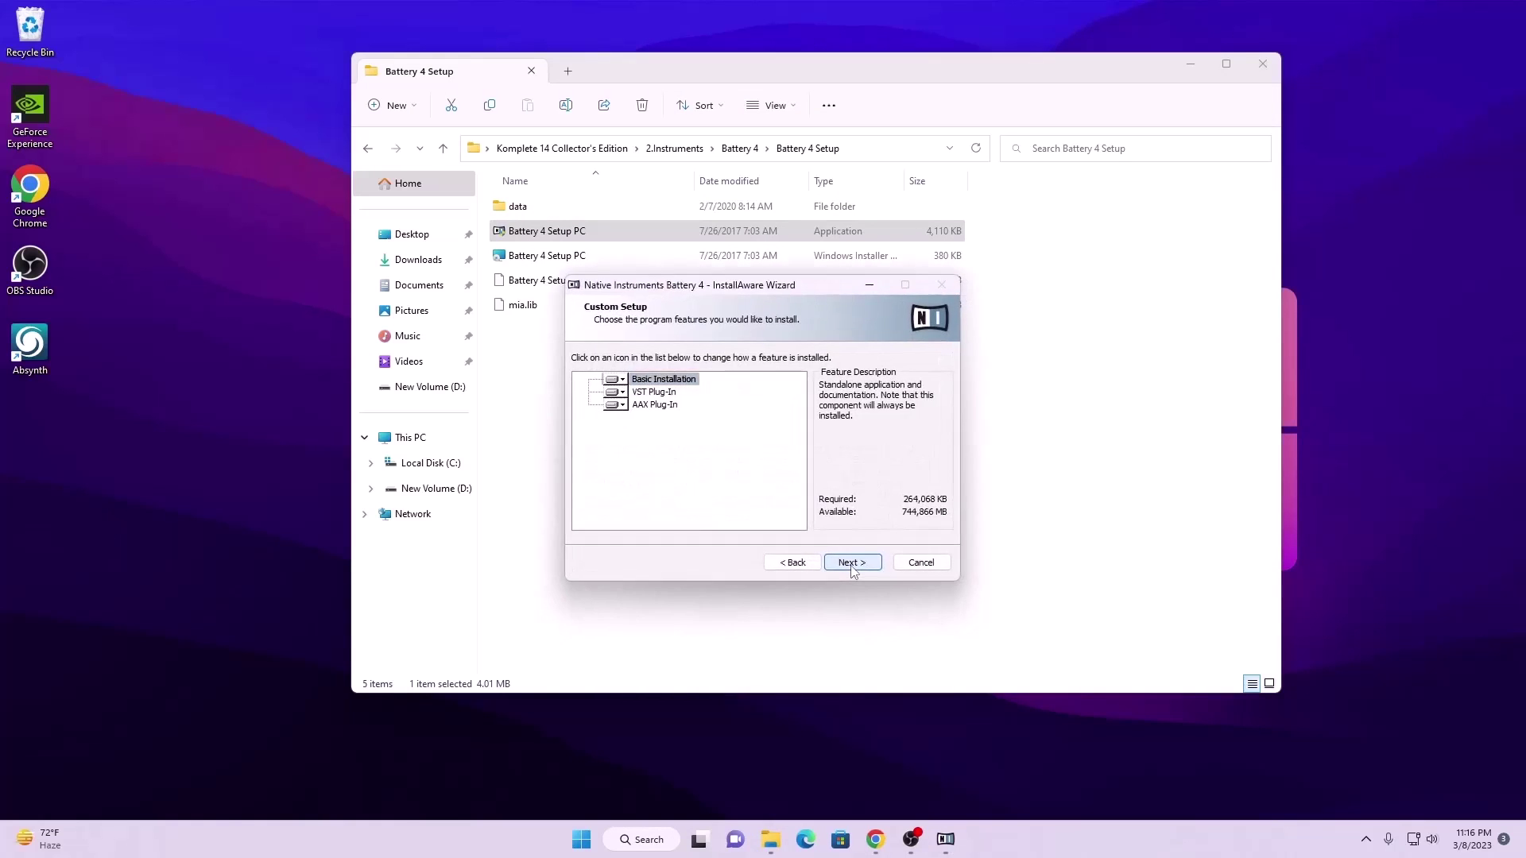
click(853, 563)
click(852, 563)
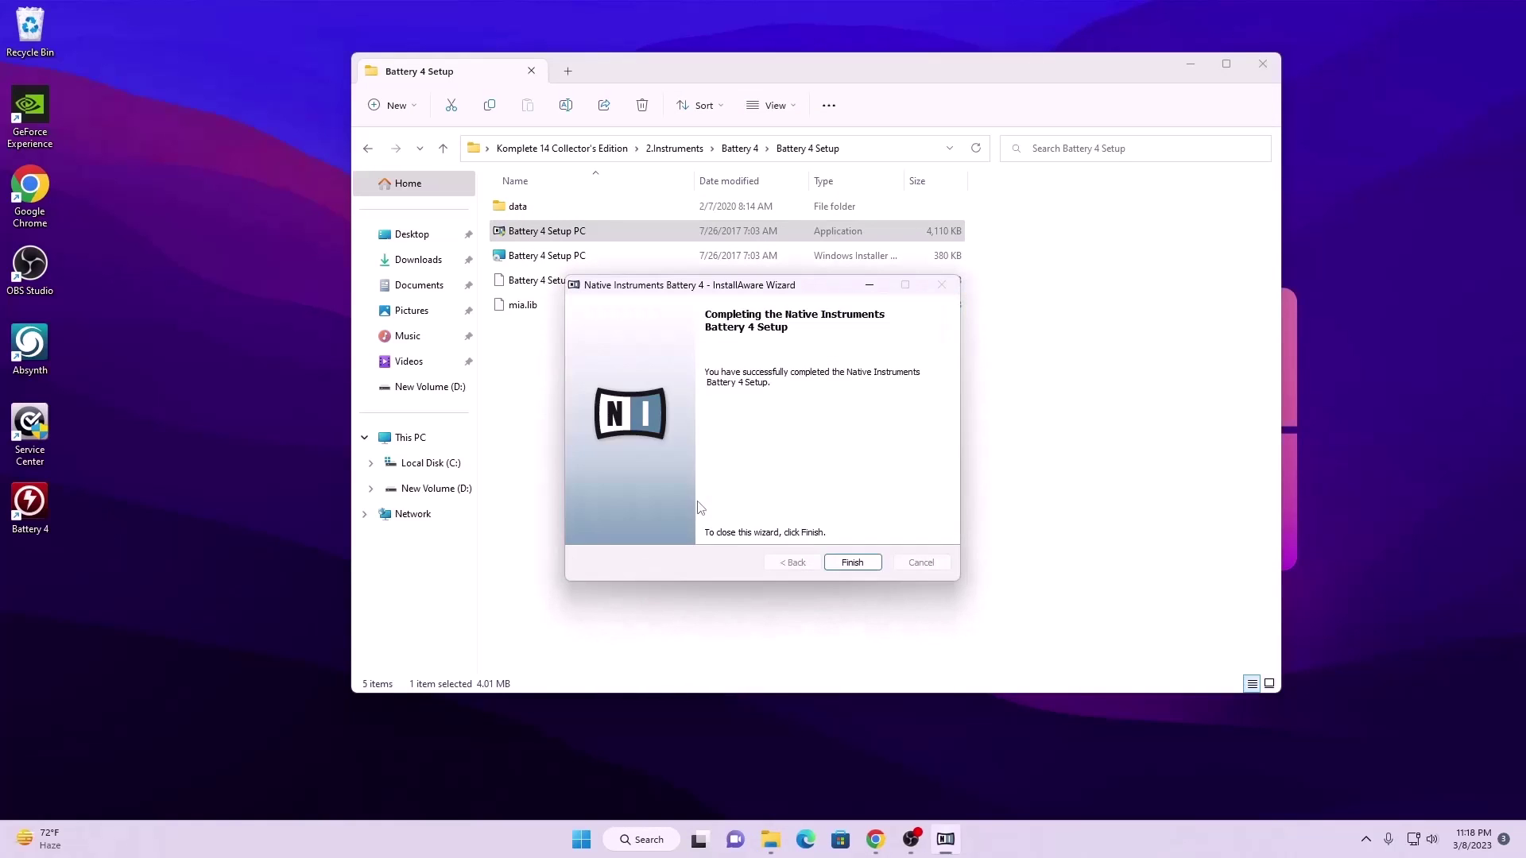
click(852, 563)
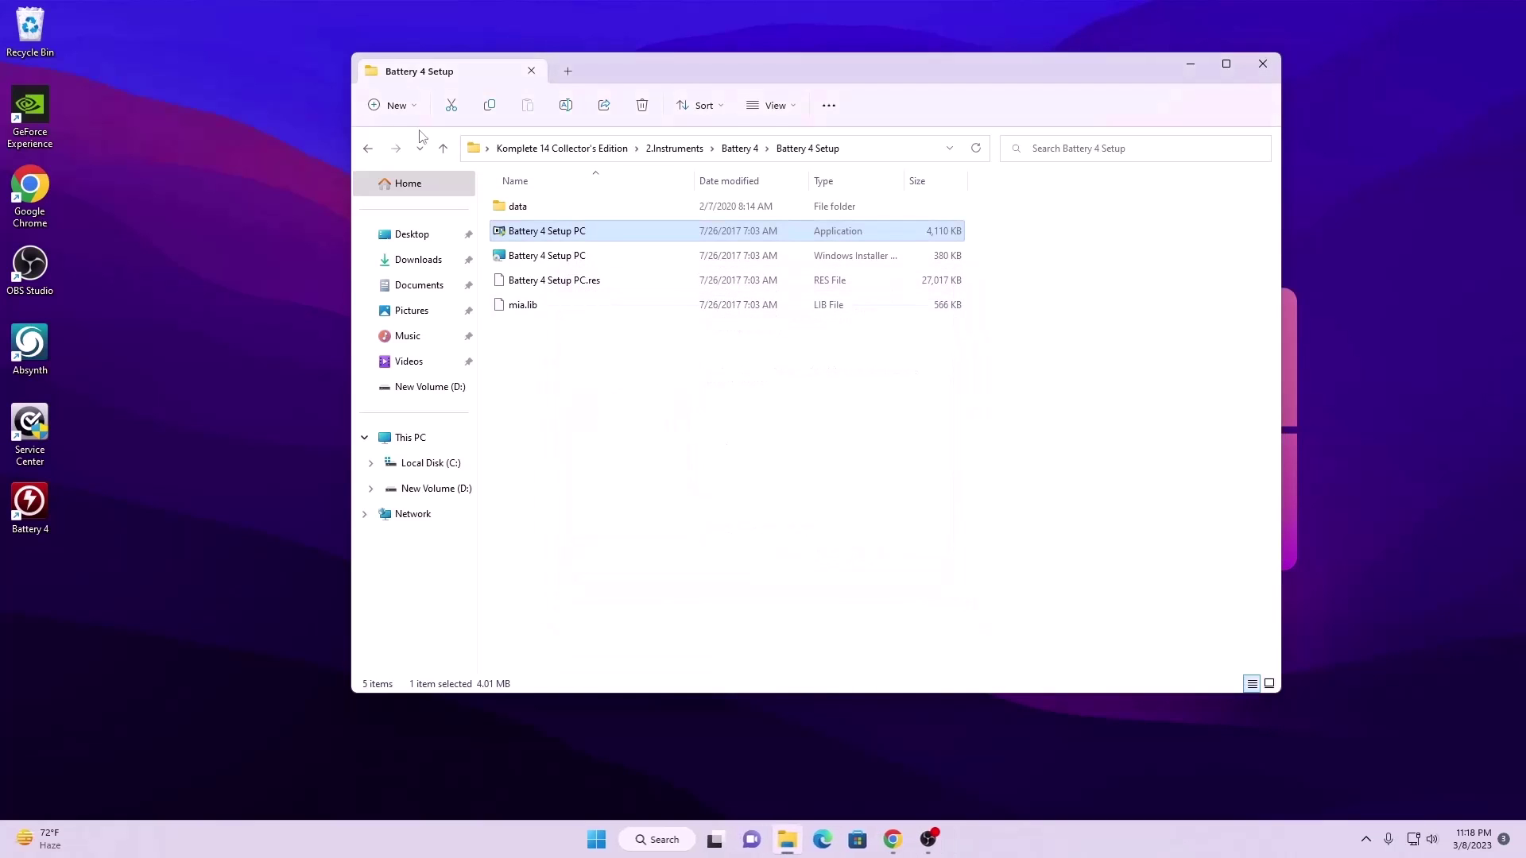
- Install the Battery 4 Factory Library v1.1.0 image, then return to 2.Instruments
click(368, 148)
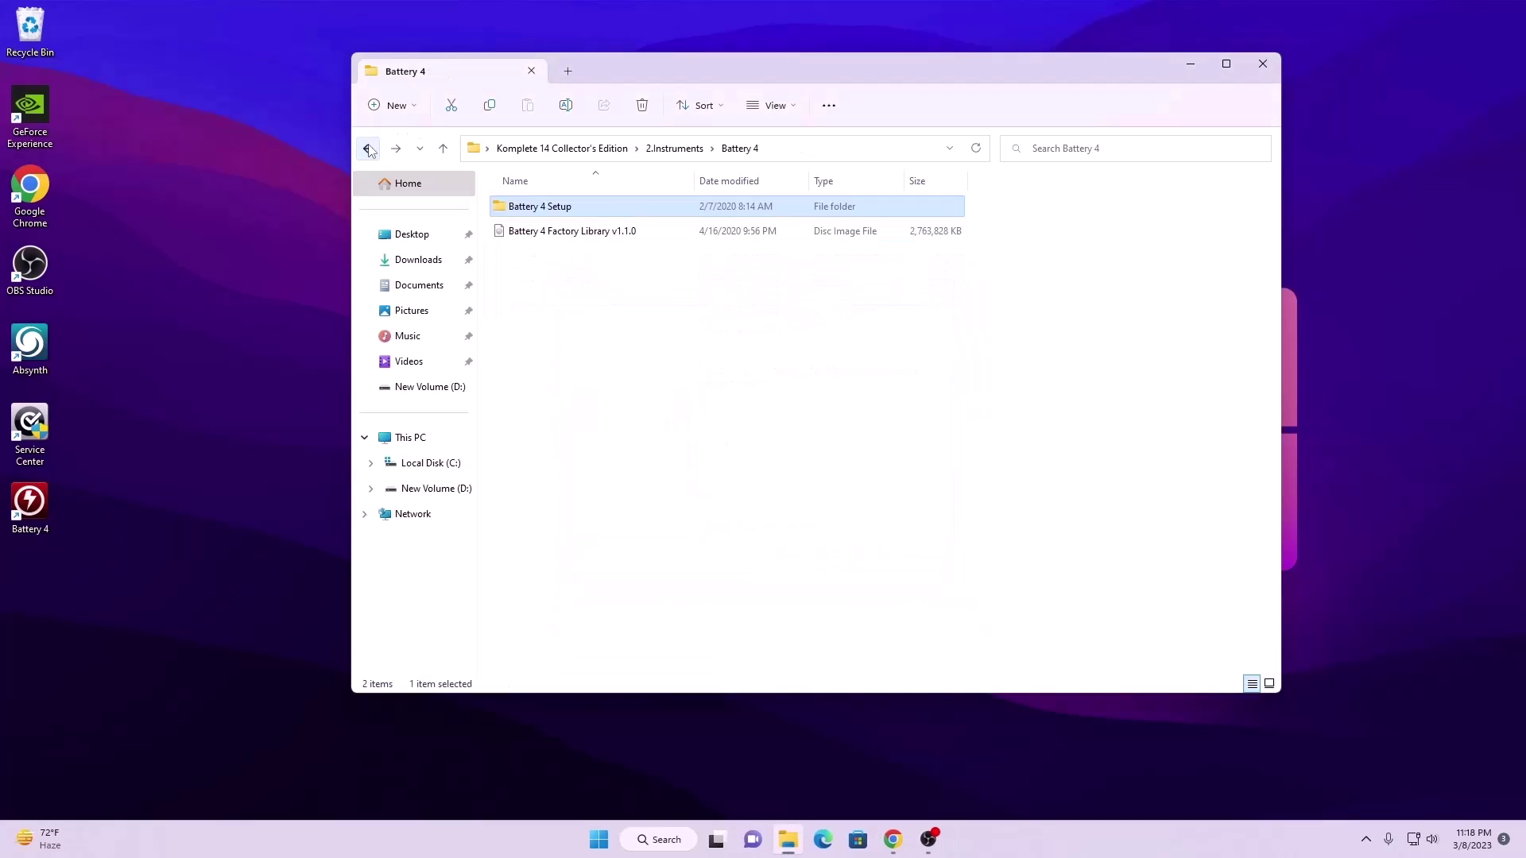
click(566, 236)
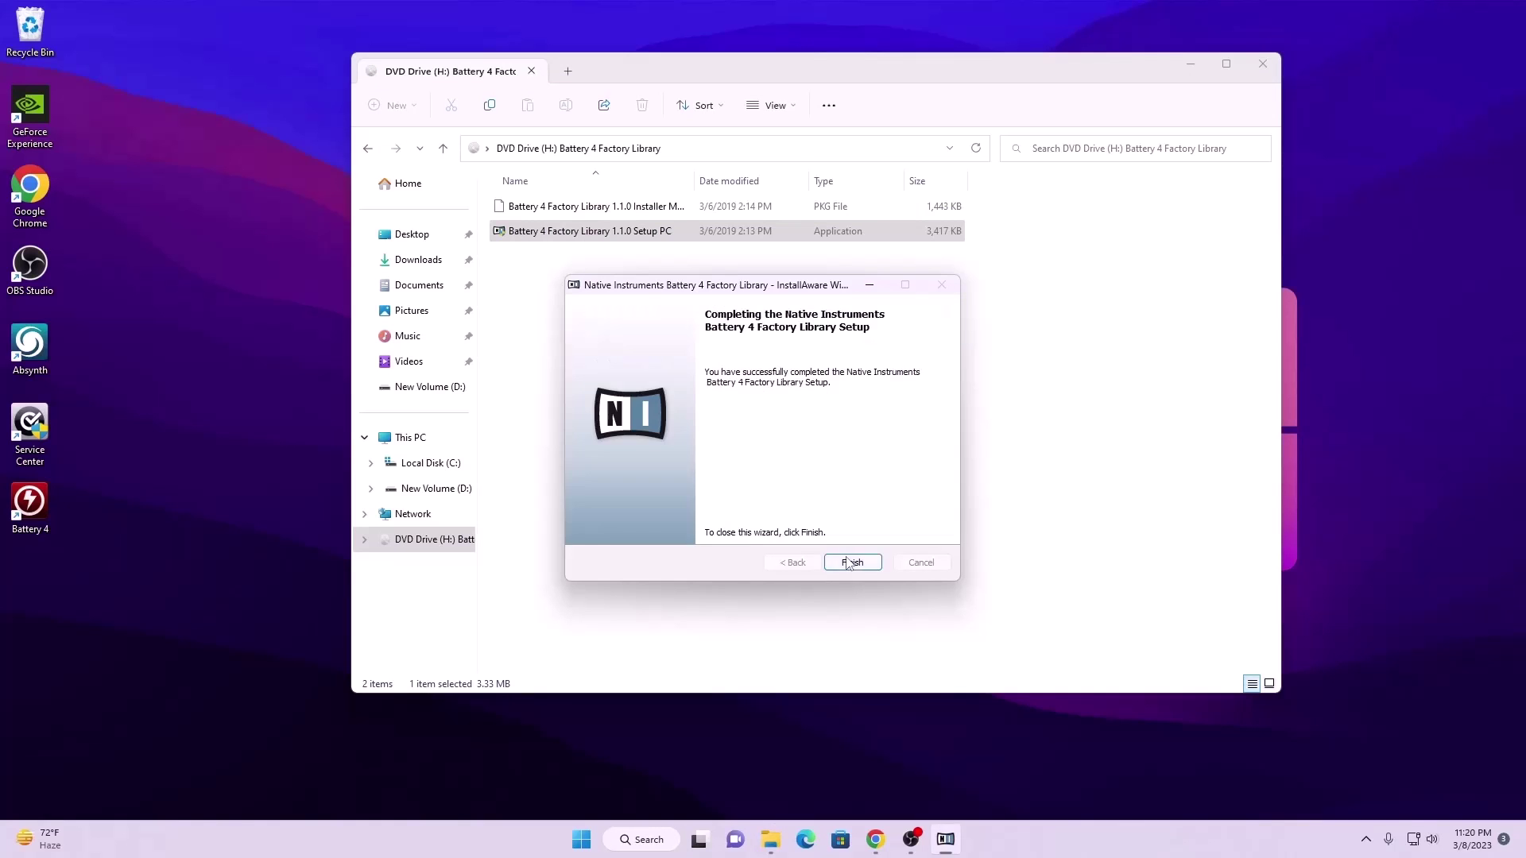
click(853, 563)
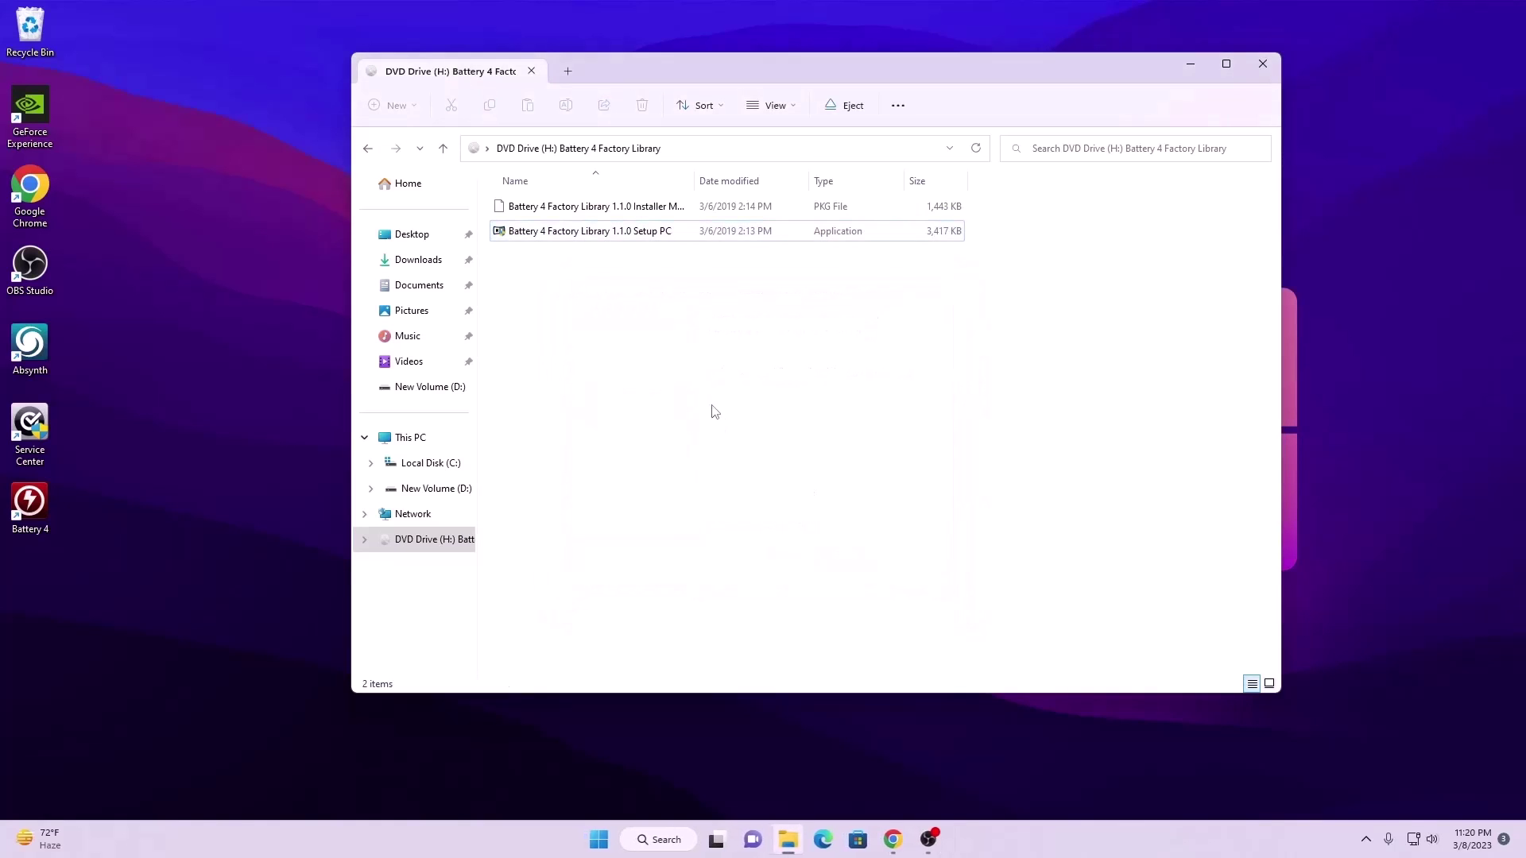
click(367, 148)
click(366, 149)
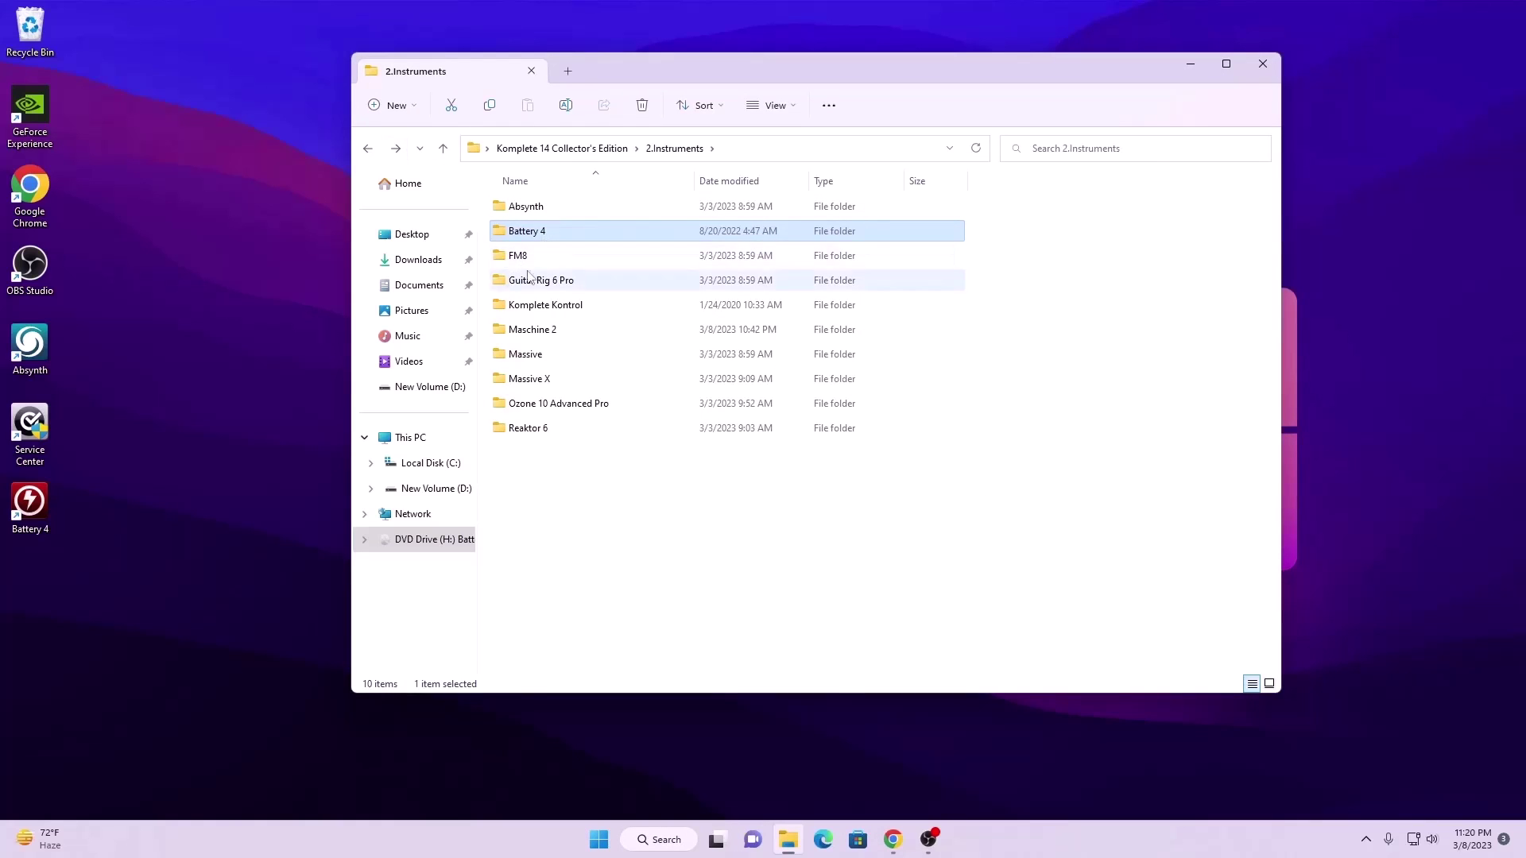
- Run the FM8 installer from its folder, finish it, and return to 2.Instruments
double_click(537, 259)
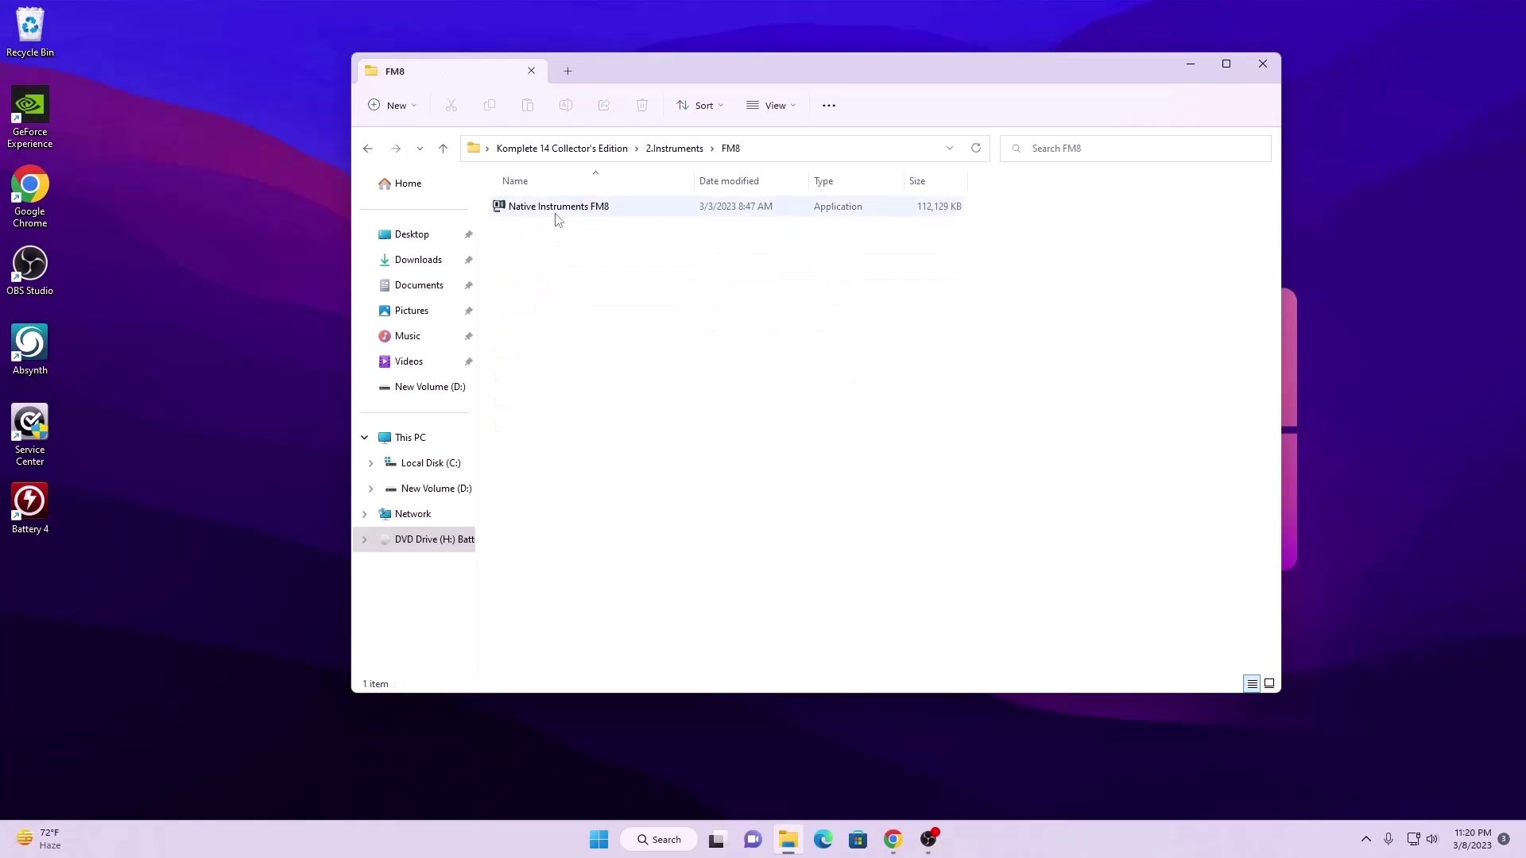
double_click(542, 208)
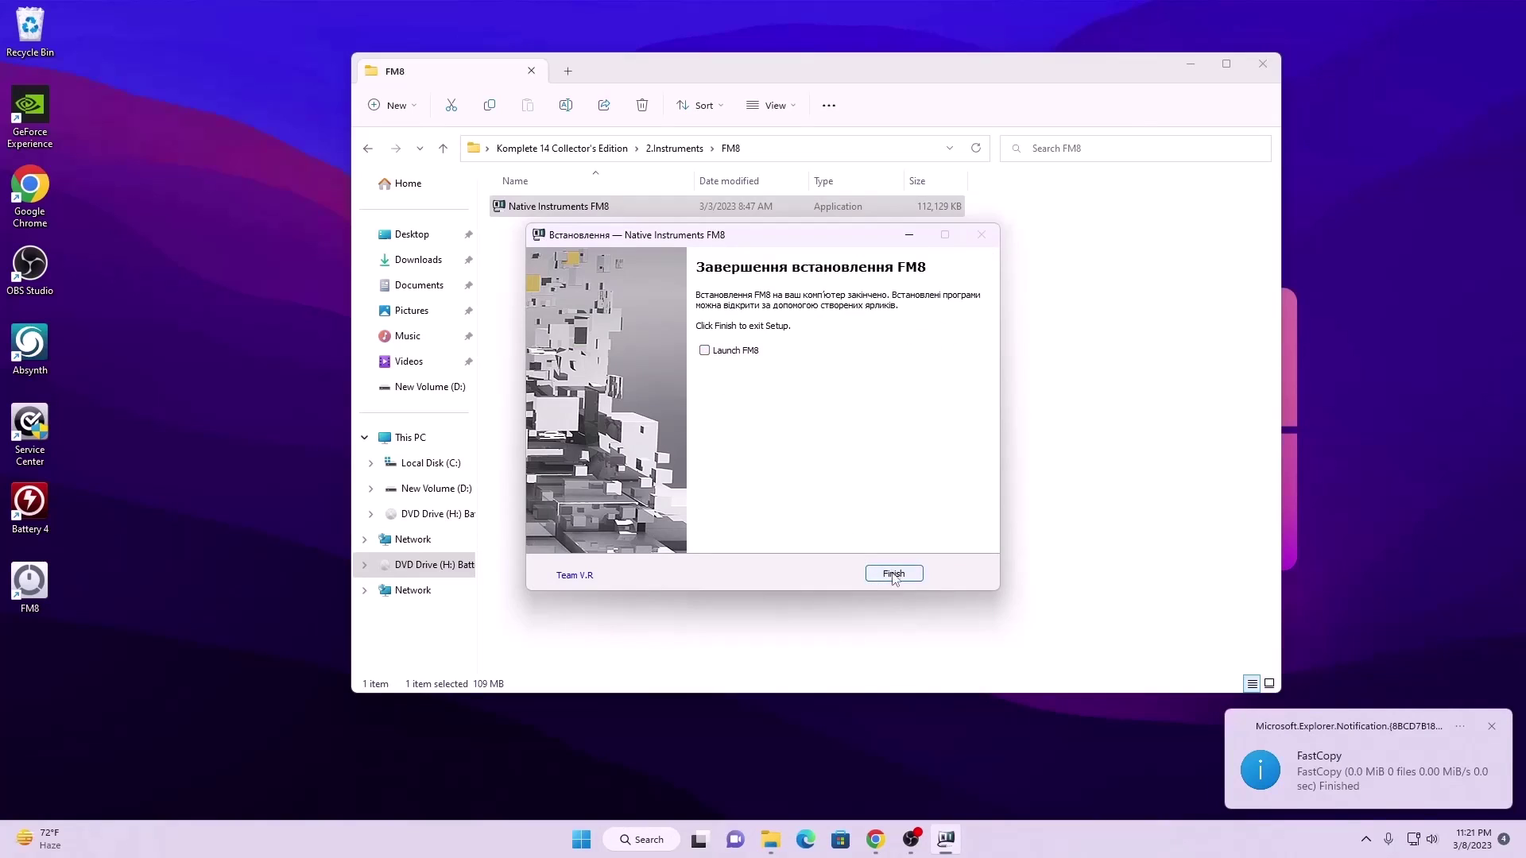
click(893, 574)
click(368, 148)
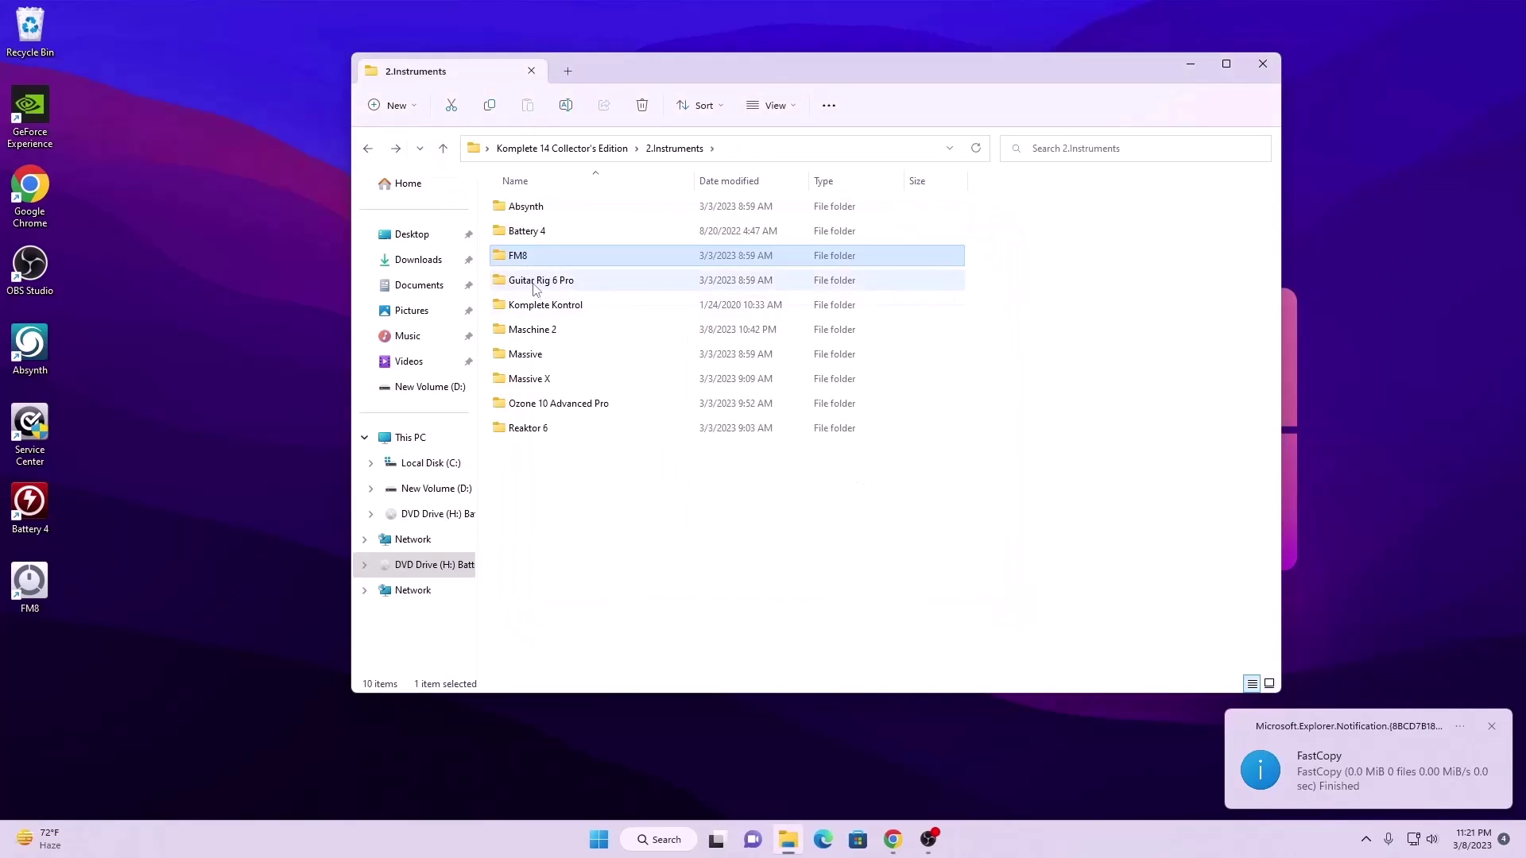
- Install Guitar Rig 6 Pro with default destination folders and a desktop shortcut
double_click(534, 288)
double_click(556, 205)
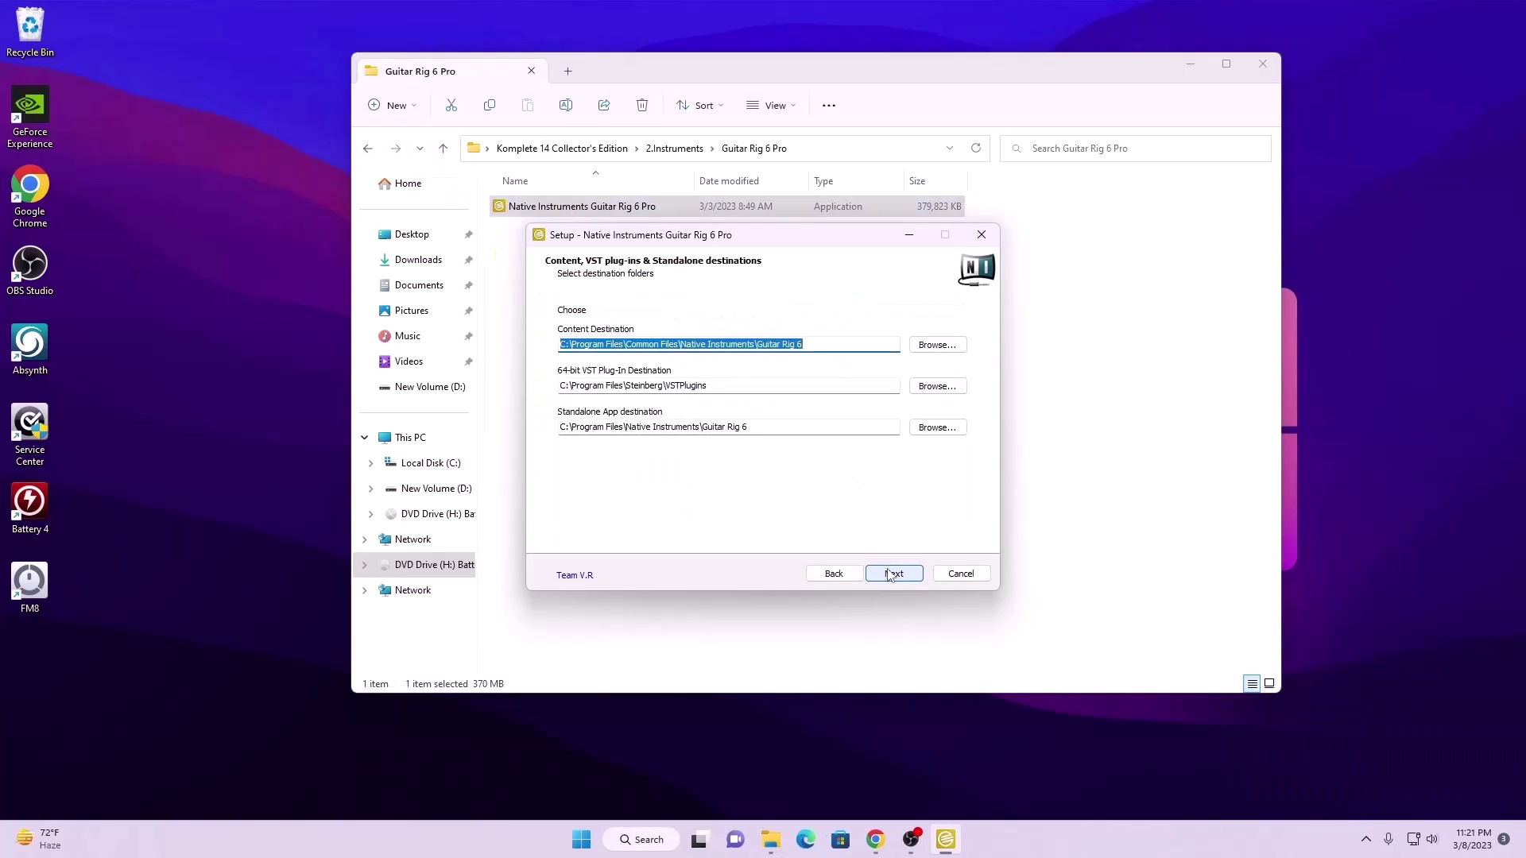
click(893, 574)
click(892, 574)
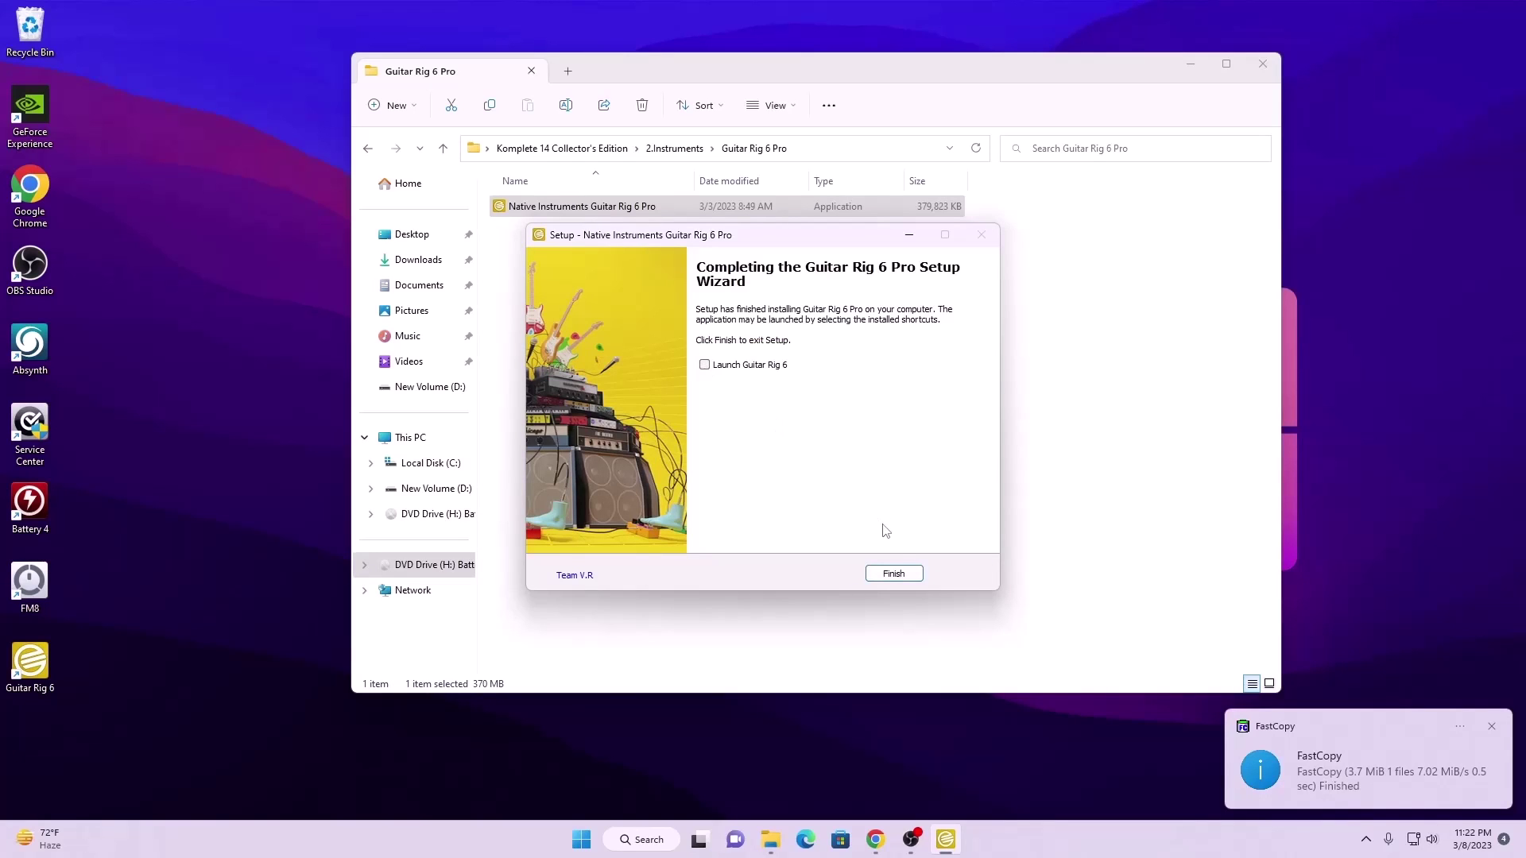
click(894, 574)
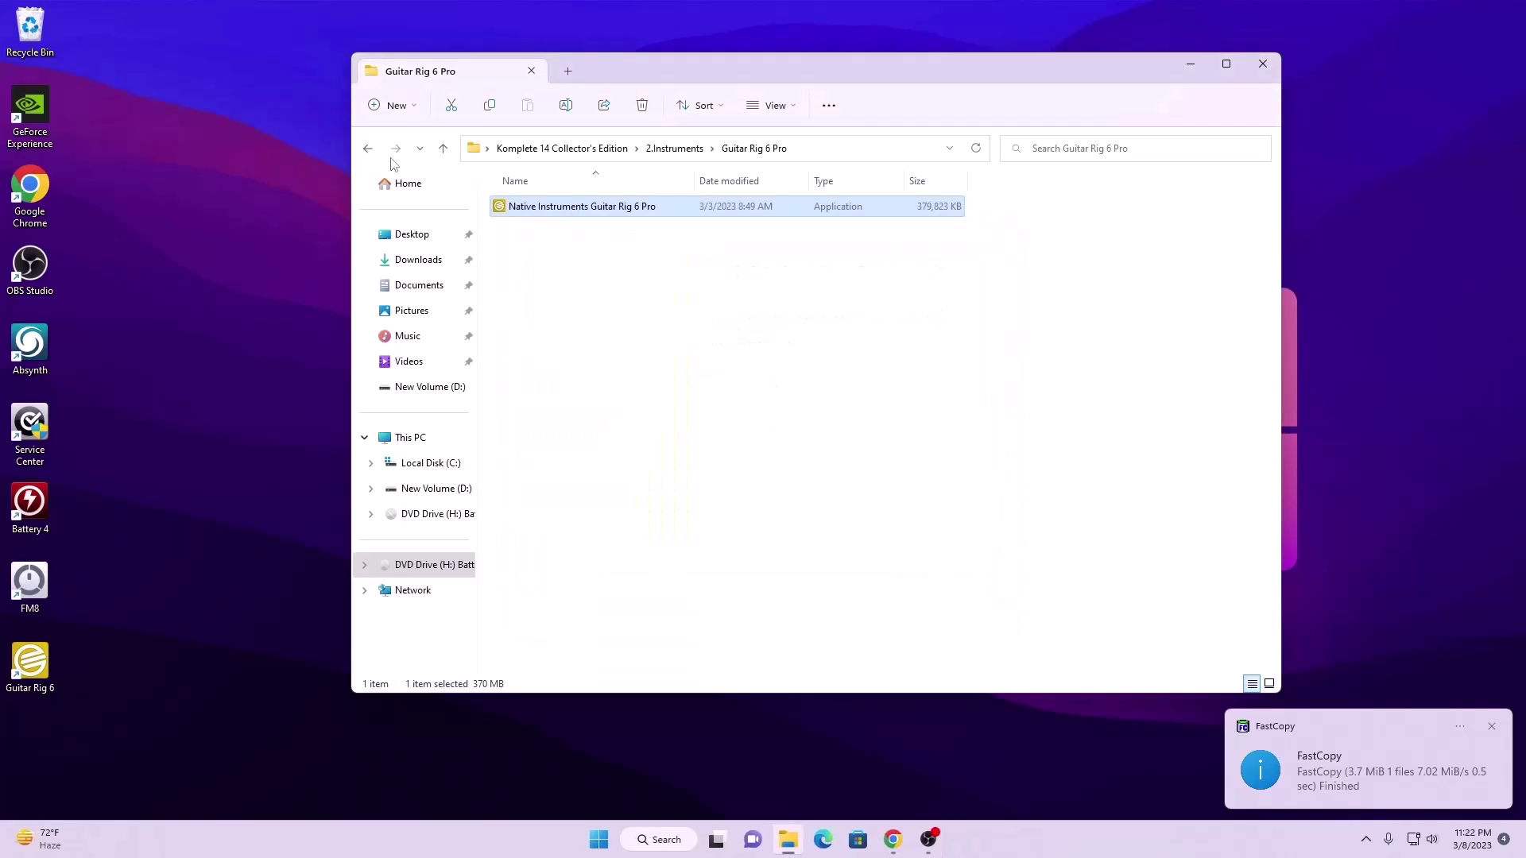
click(367, 148)
- Install Komplete Kontrol, accepting the license and default destination and VST plug-in folders
double_click(552, 306)
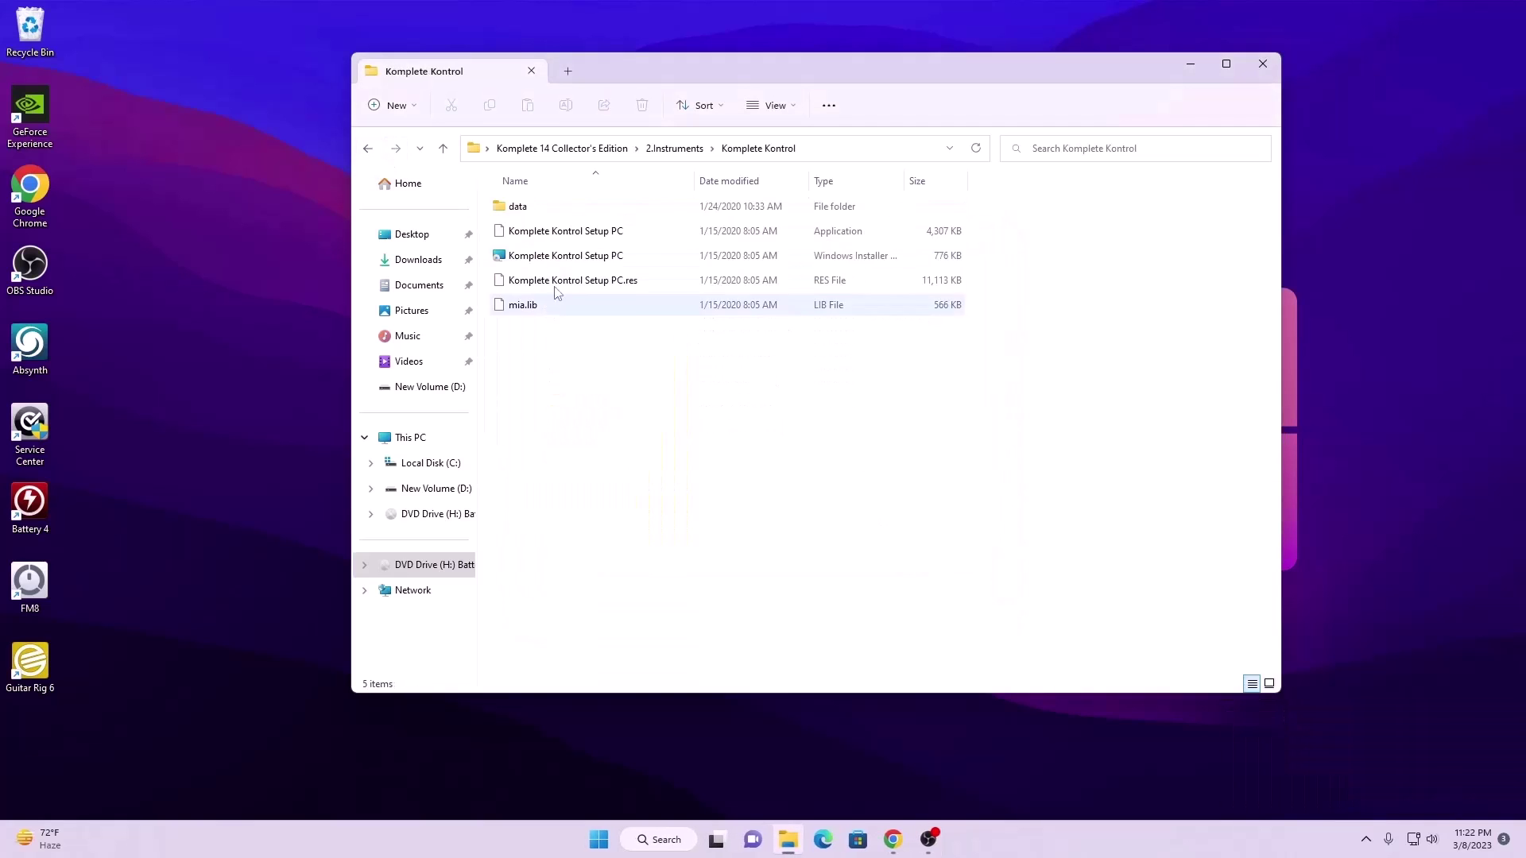
double_click(566, 231)
click(849, 562)
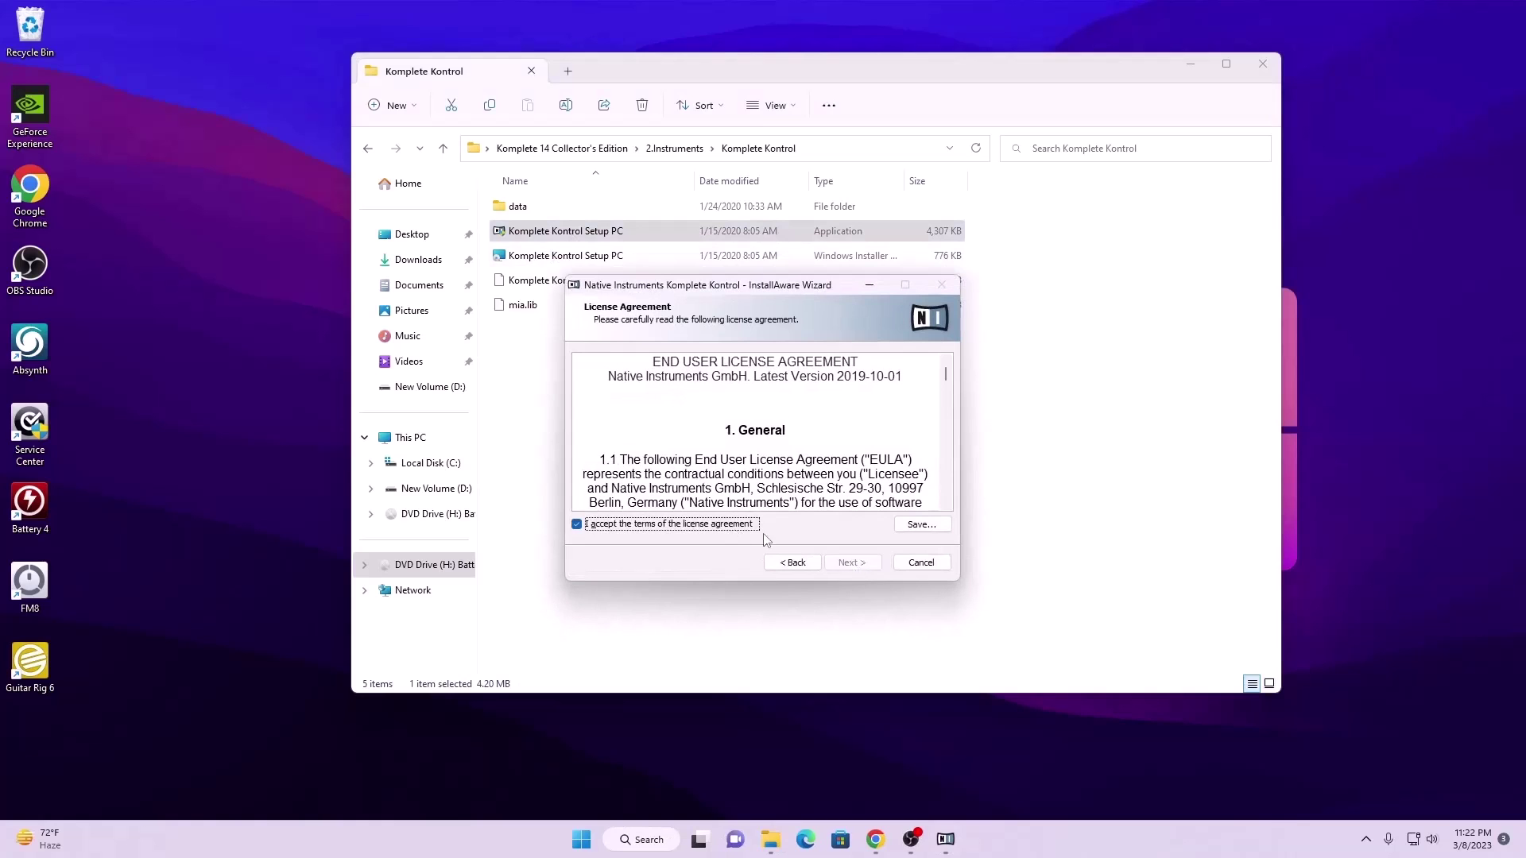
click(853, 562)
click(855, 563)
click(857, 564)
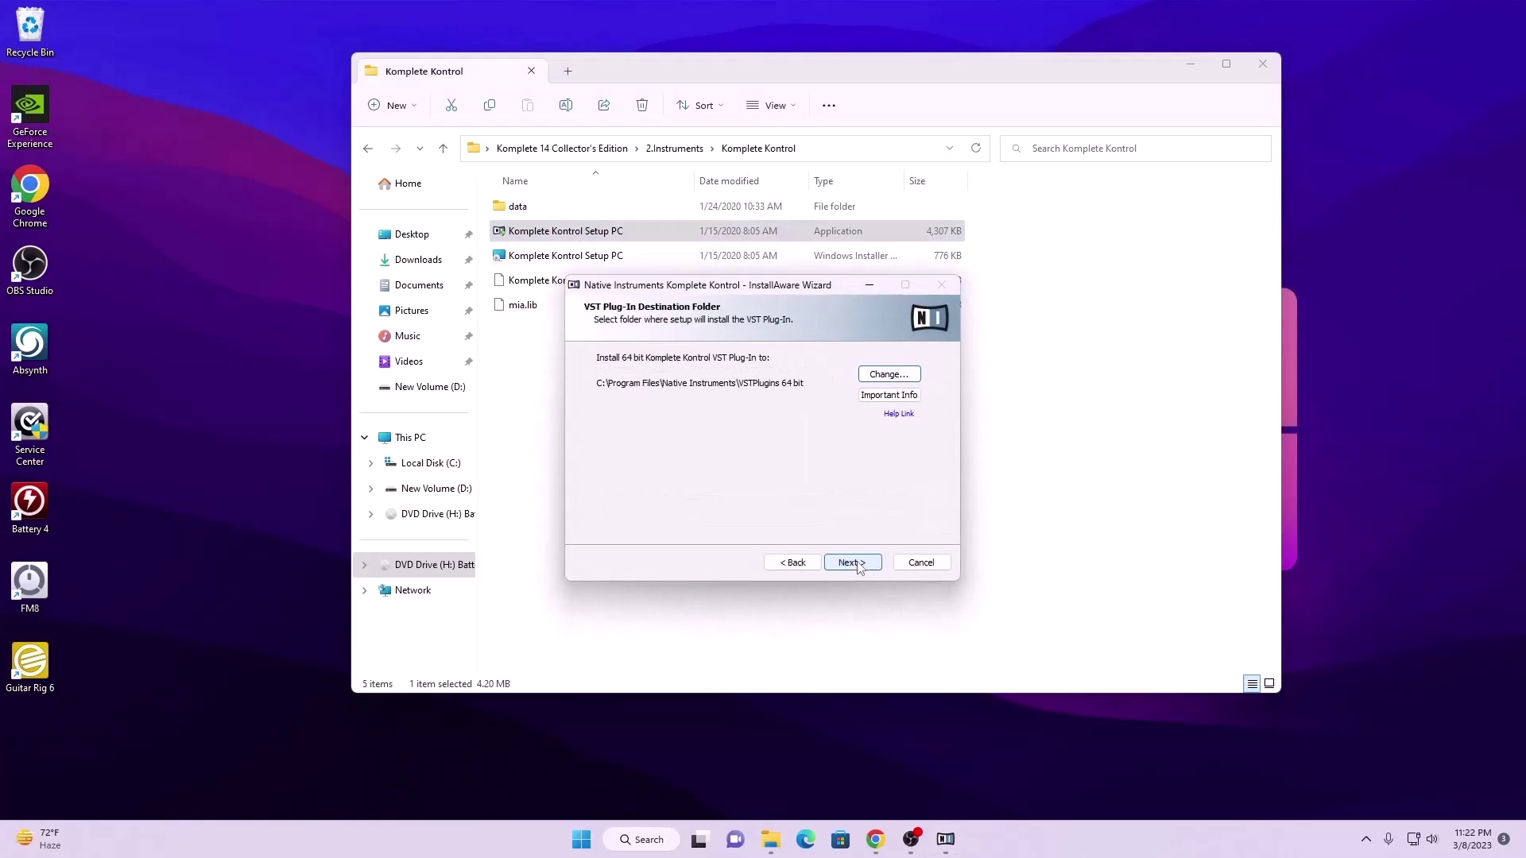
click(857, 565)
click(857, 565)
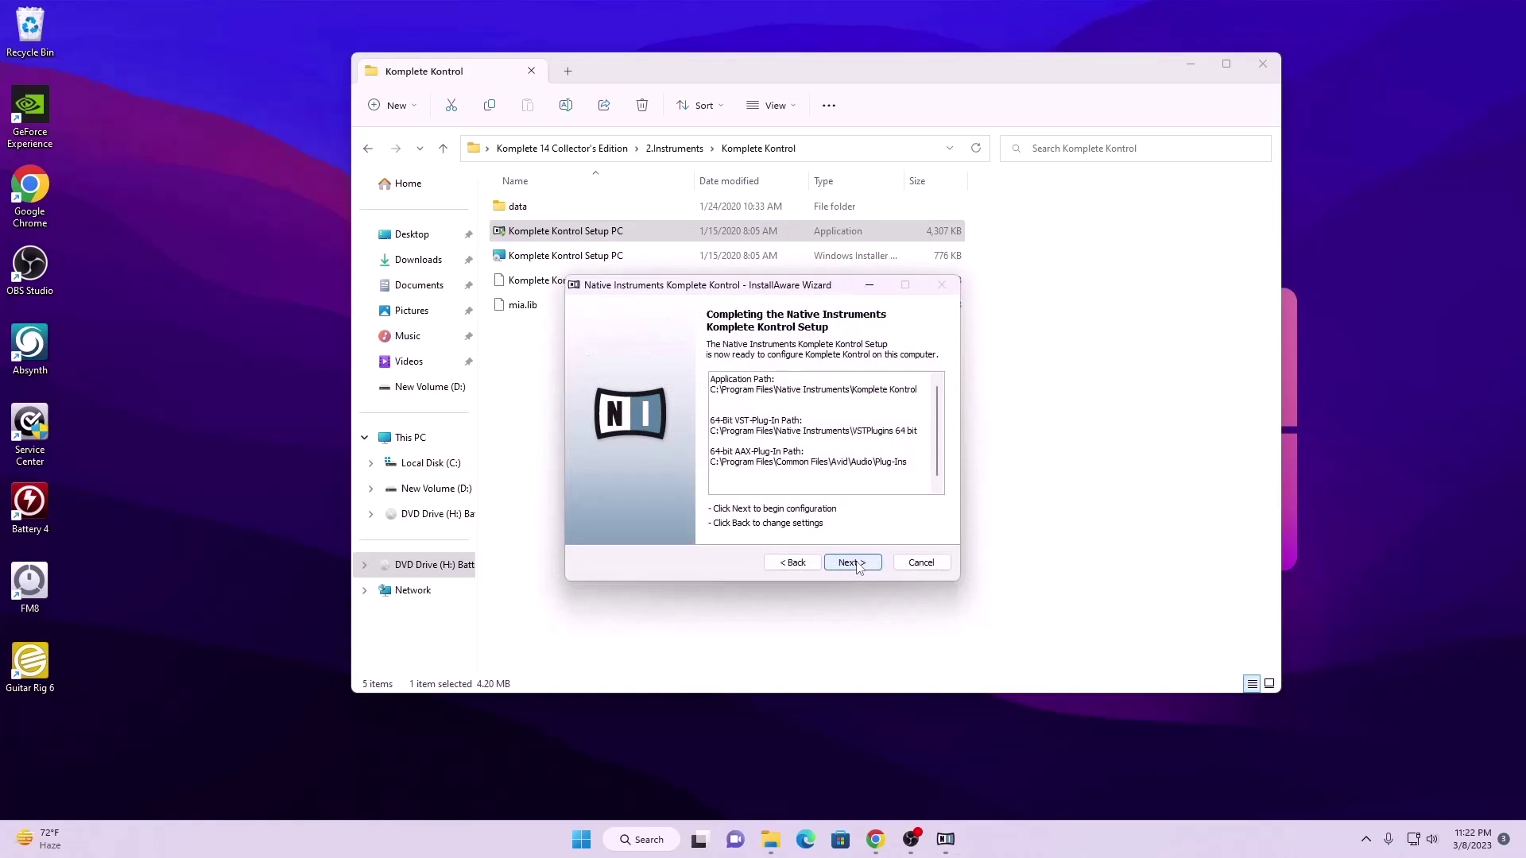
click(860, 563)
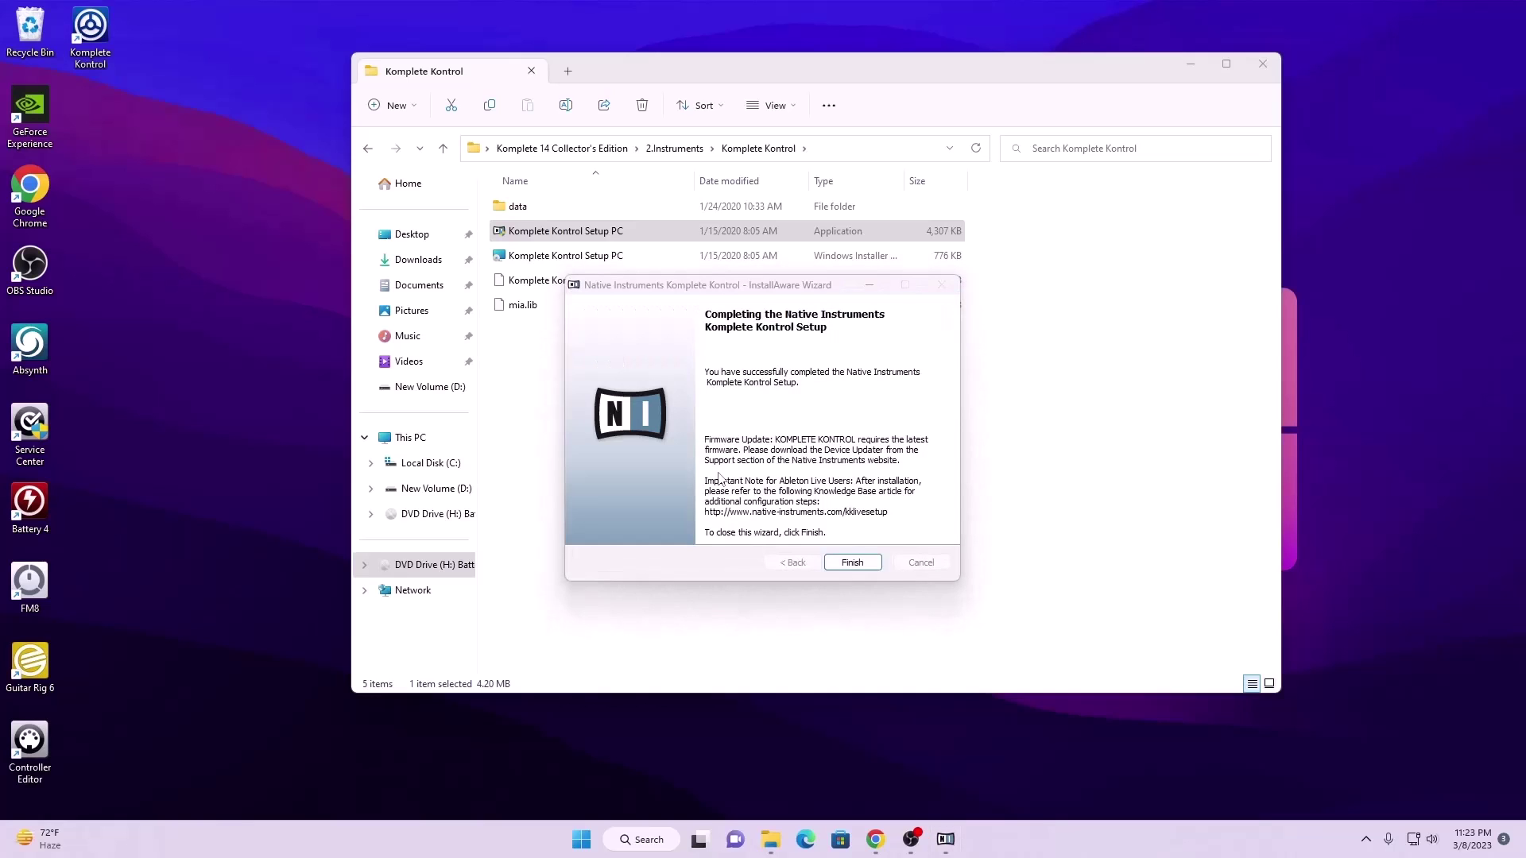
click(875, 569)
click(367, 148)
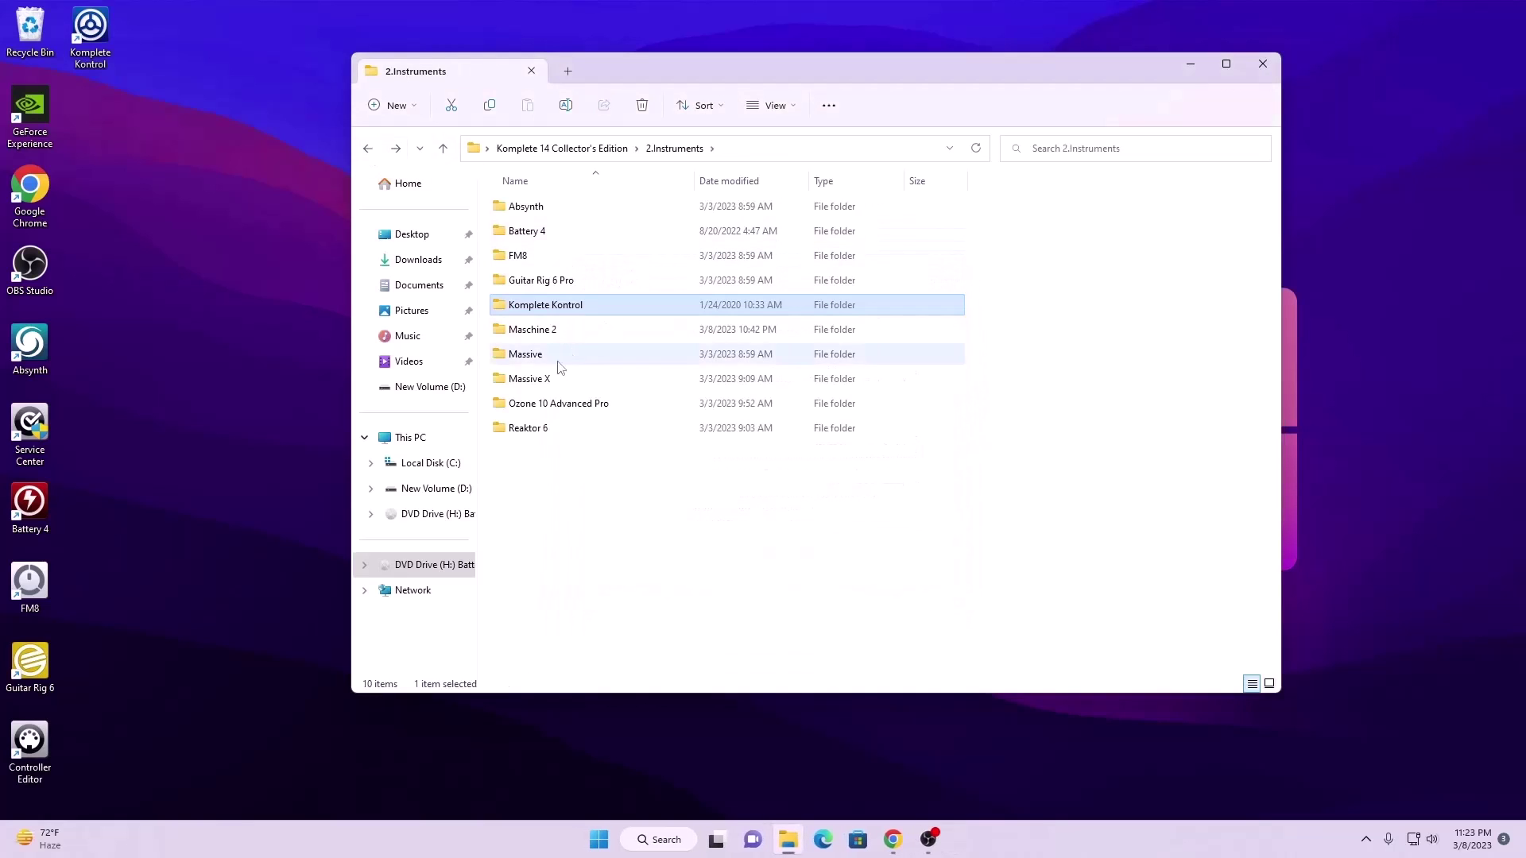
- Run the Maschine 2 installer and finish it, choosing to restart later
double_click(527, 333)
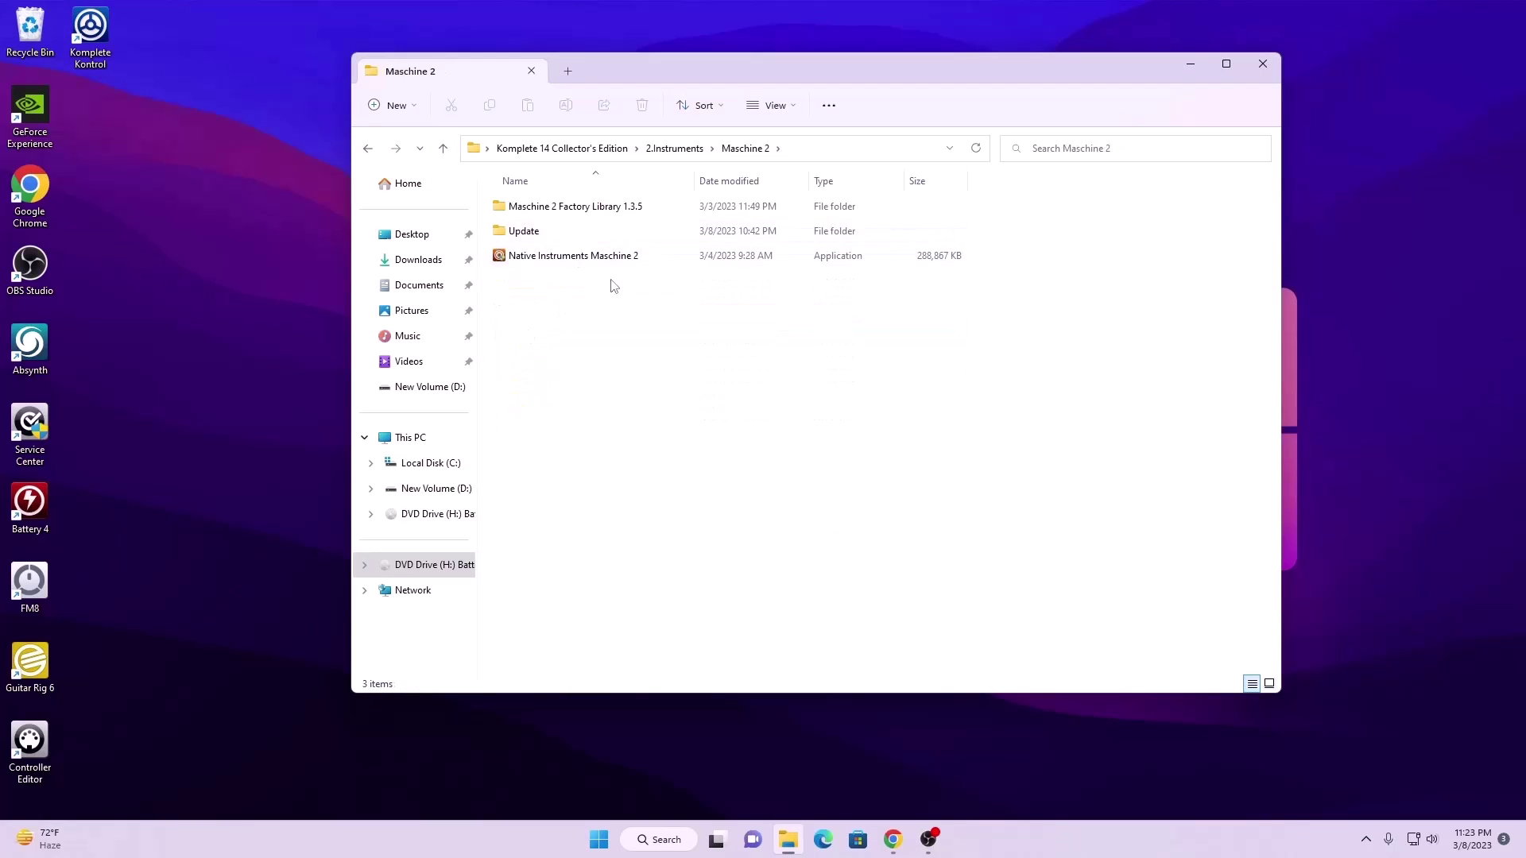
click(562, 258)
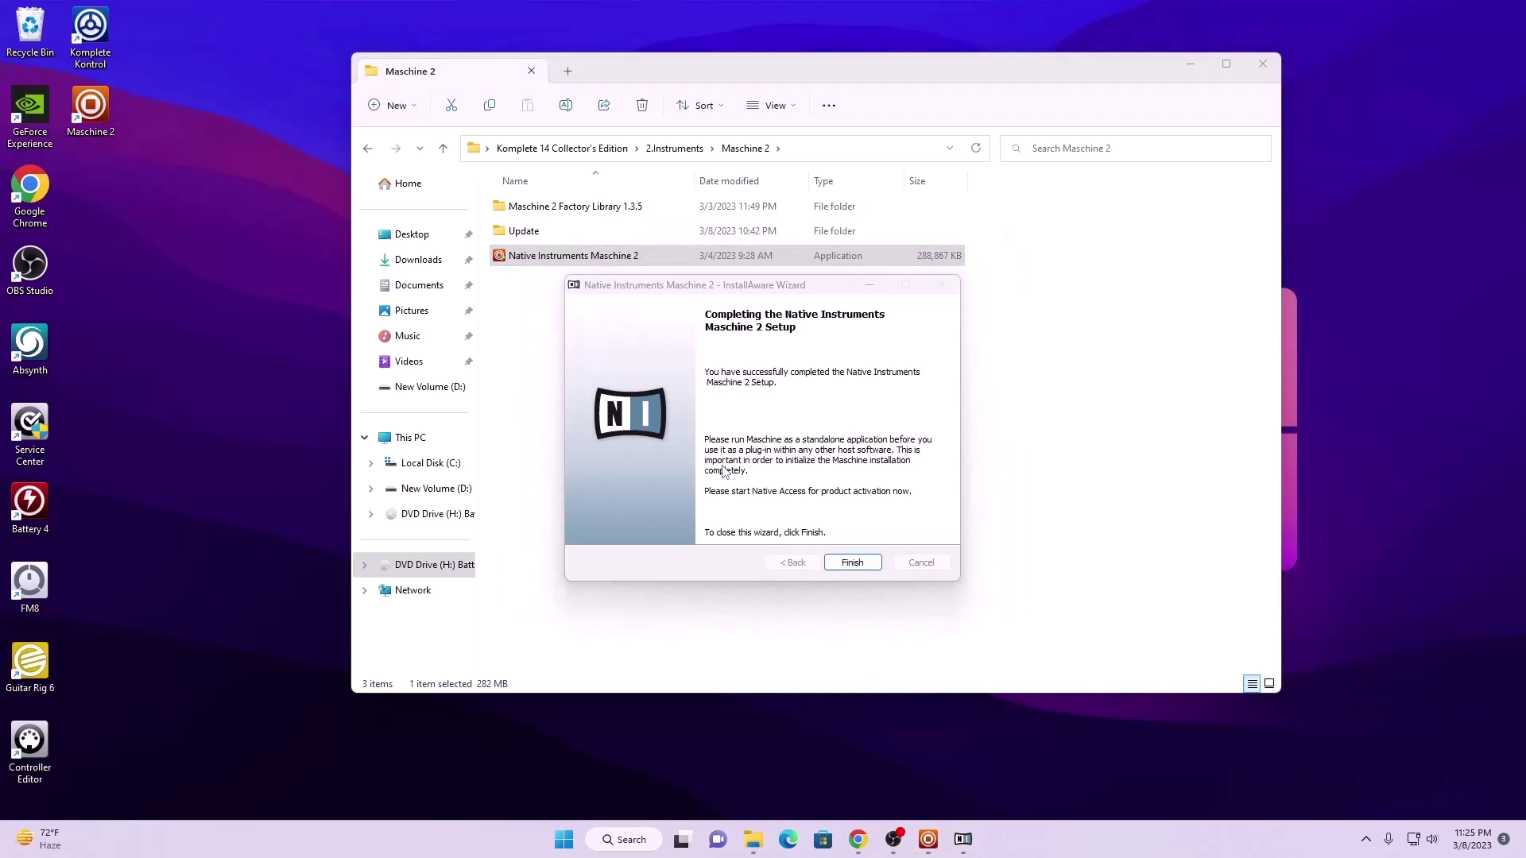
click(852, 563)
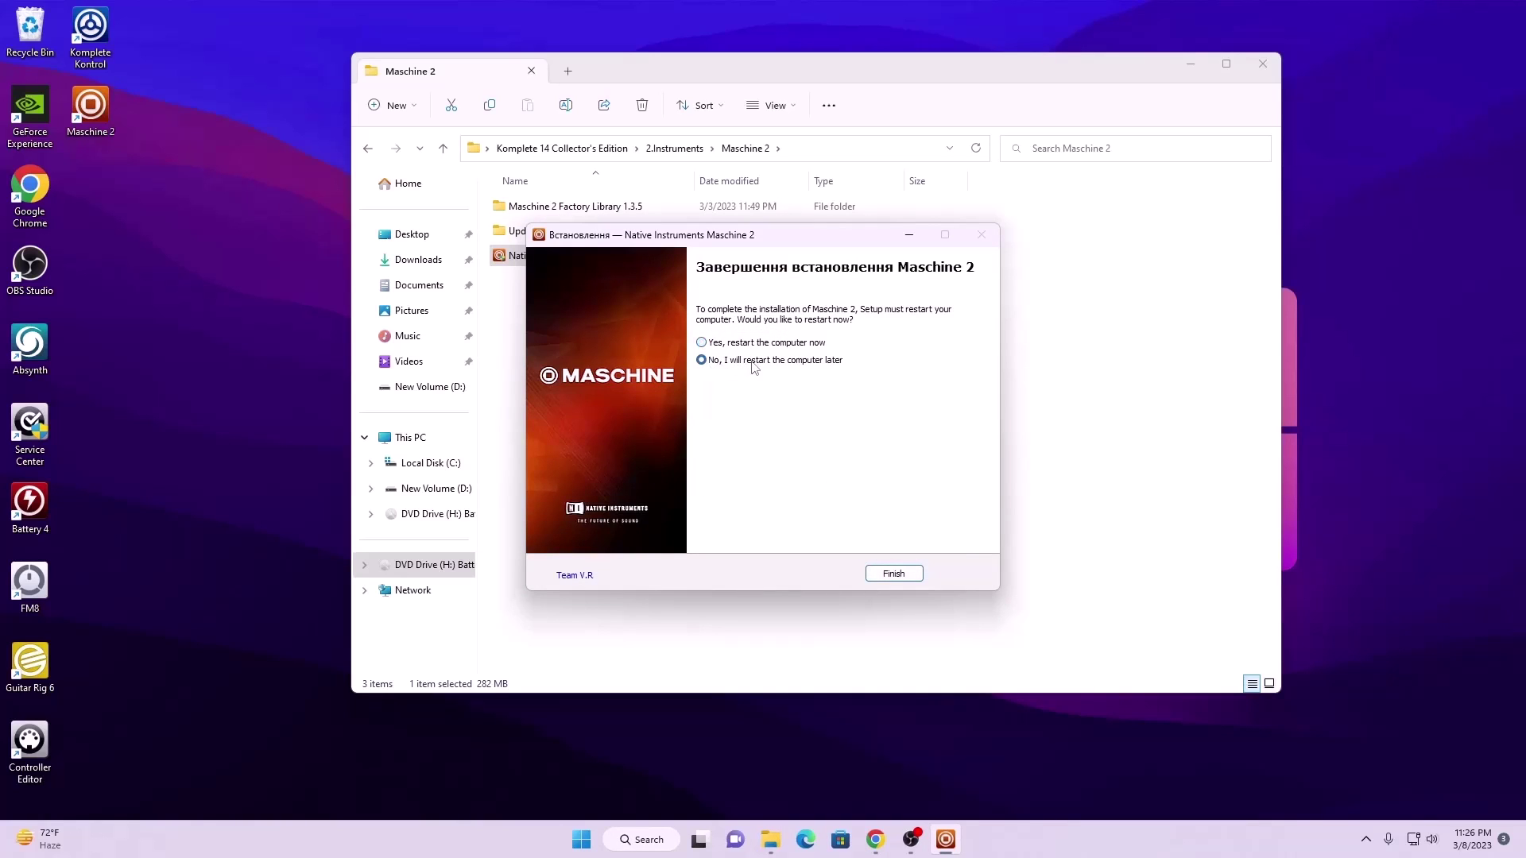
click(894, 574)
- Install Maschine 2 Factory Library 1.3.5 with its license accepted and default destination
double_click(540, 210)
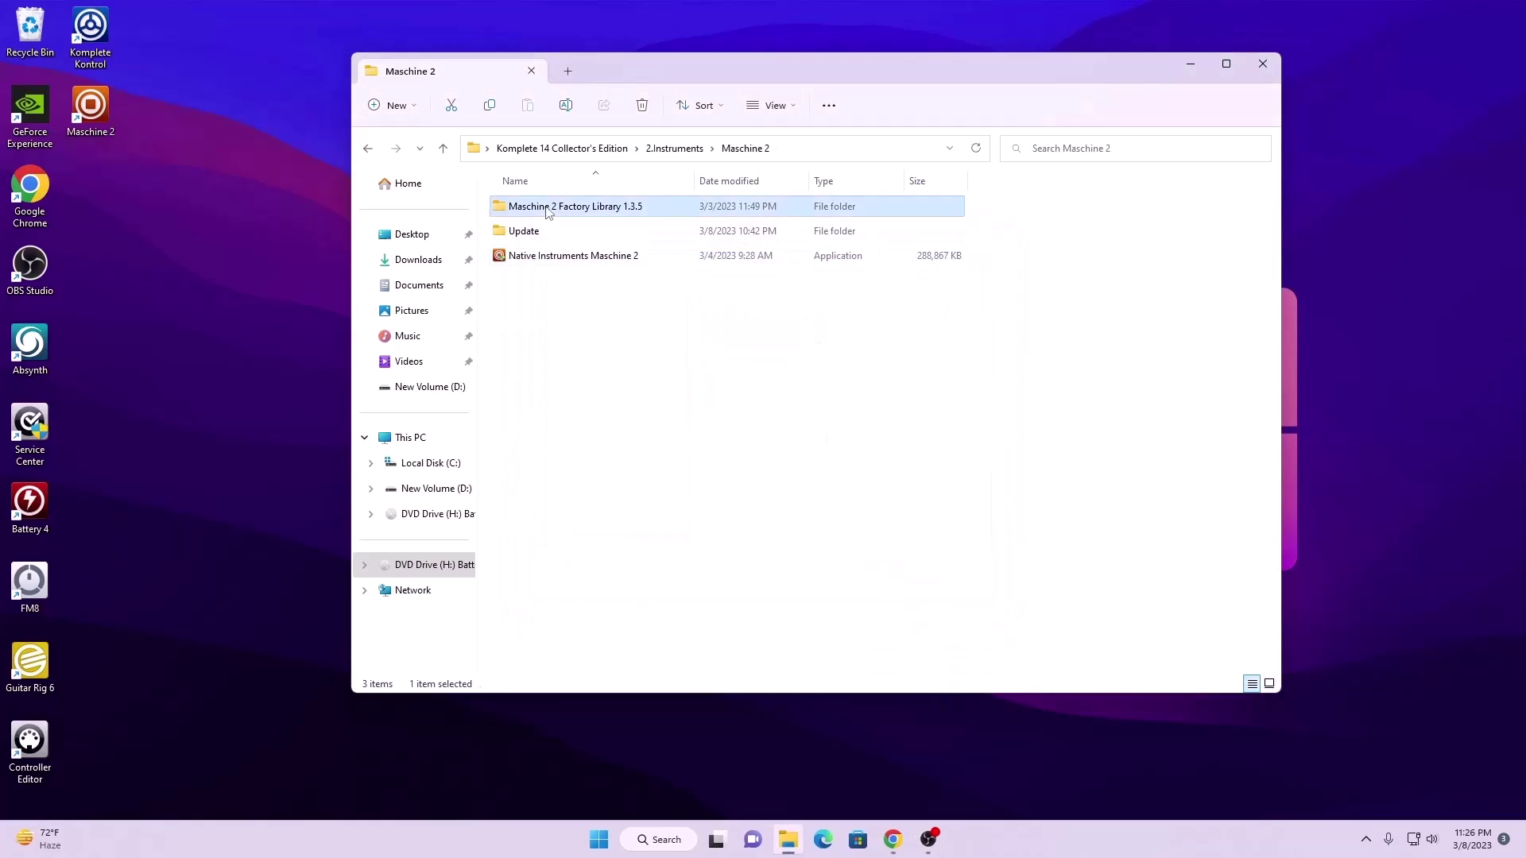
click(582, 208)
double_click(582, 208)
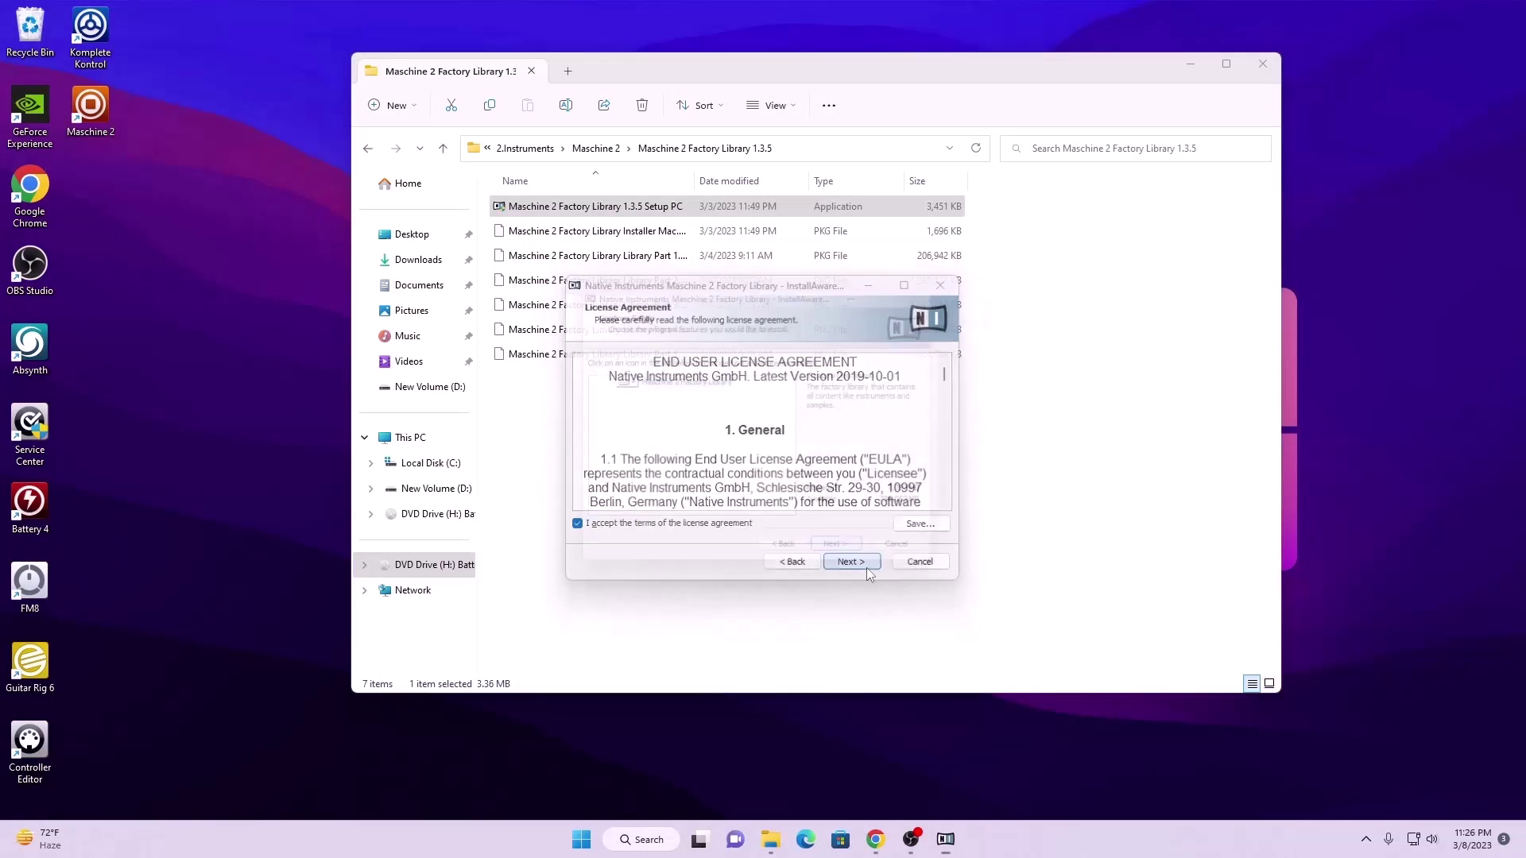
click(851, 562)
click(851, 562)
click(851, 562)
click(860, 564)
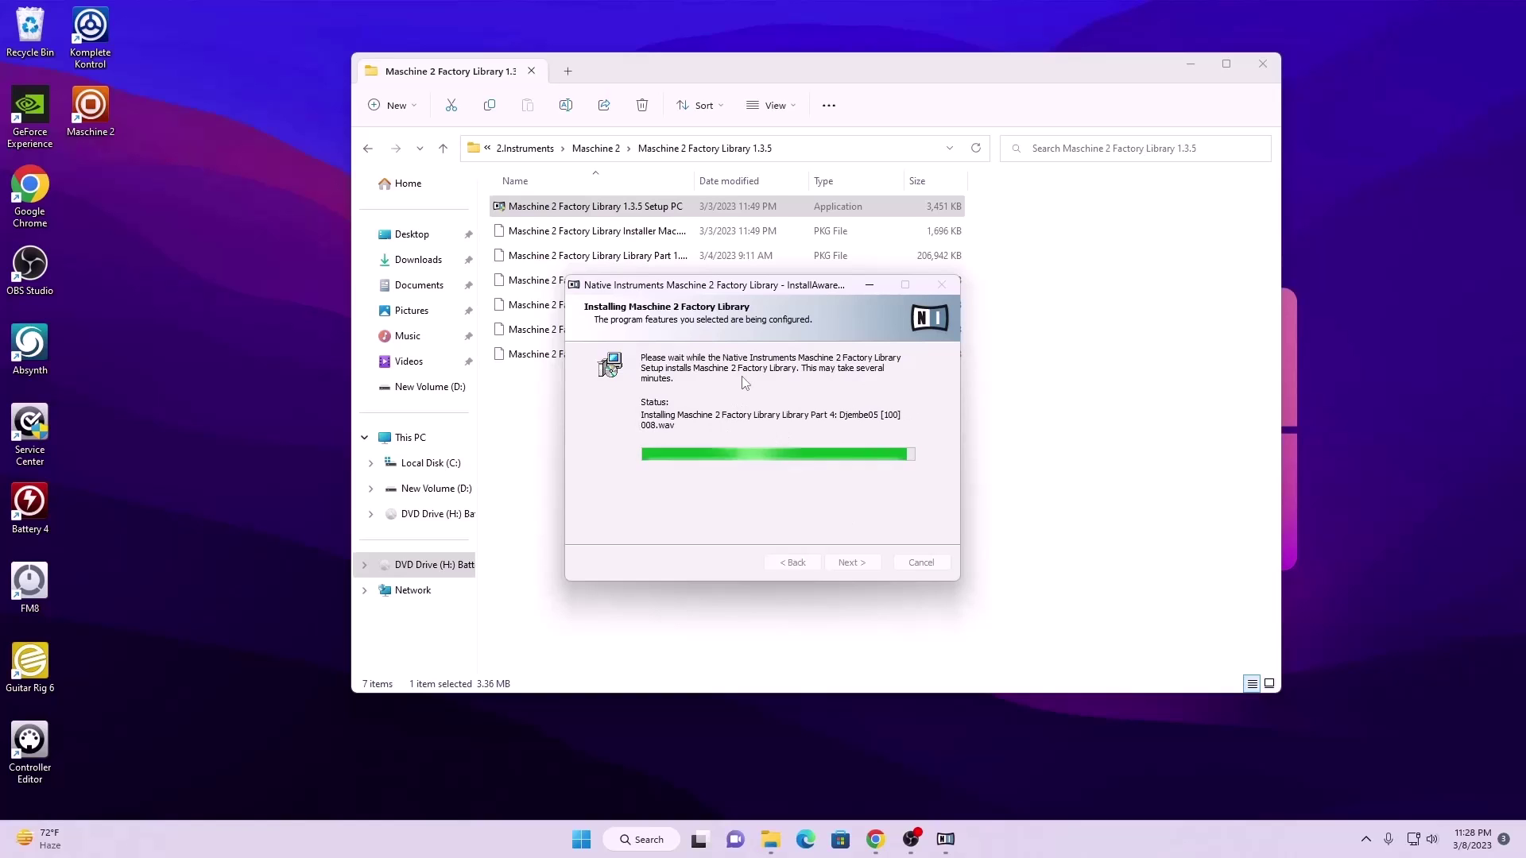
click(369, 149)
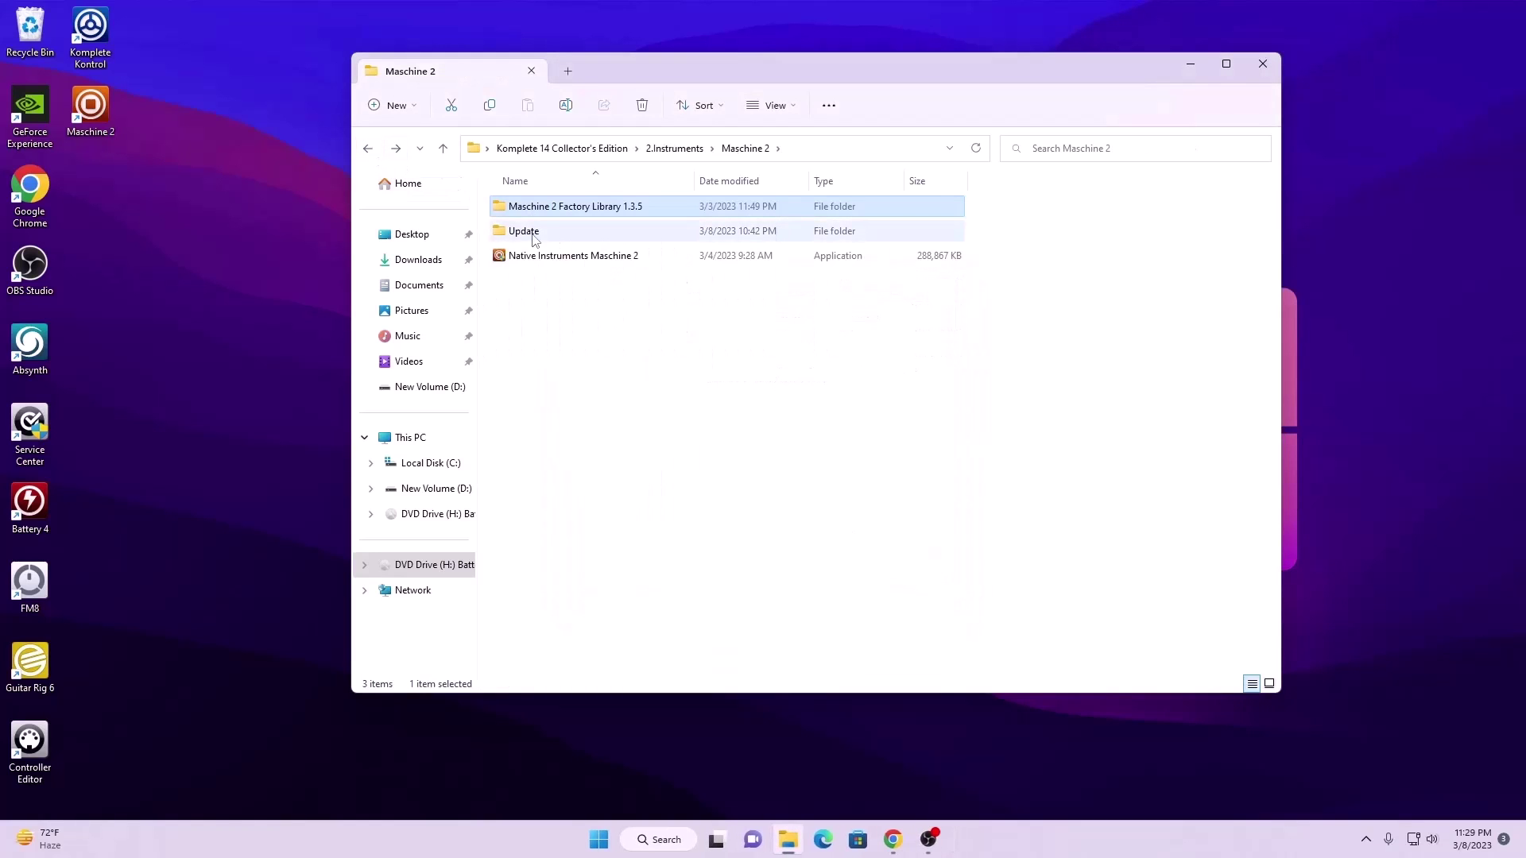
- Install the Factory Library 1.3.8 update from the Update folder, then return to 2.Instruments
double_click(533, 232)
double_click(548, 208)
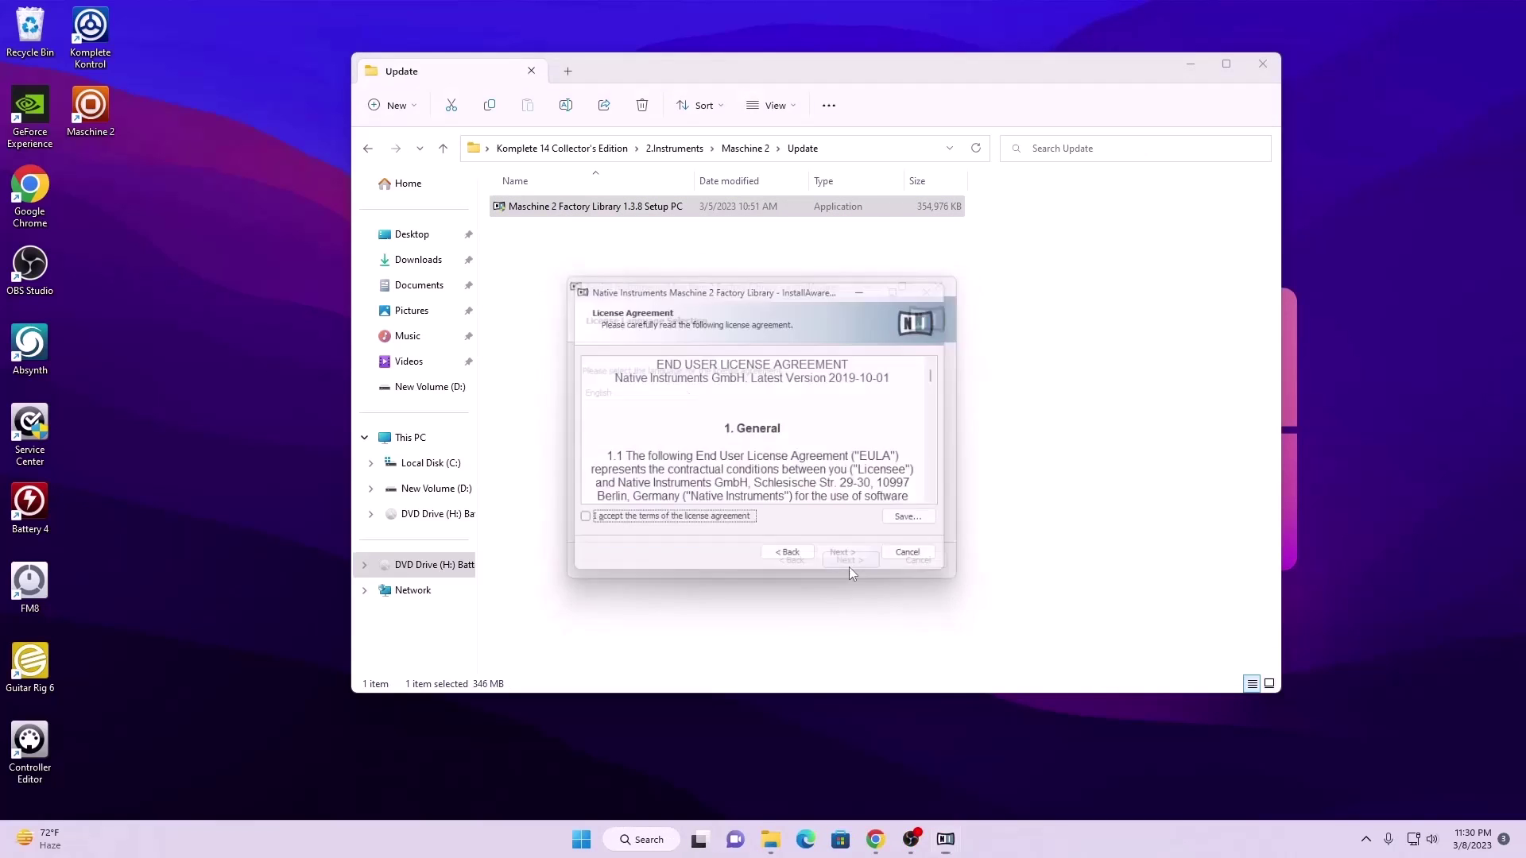
click(849, 566)
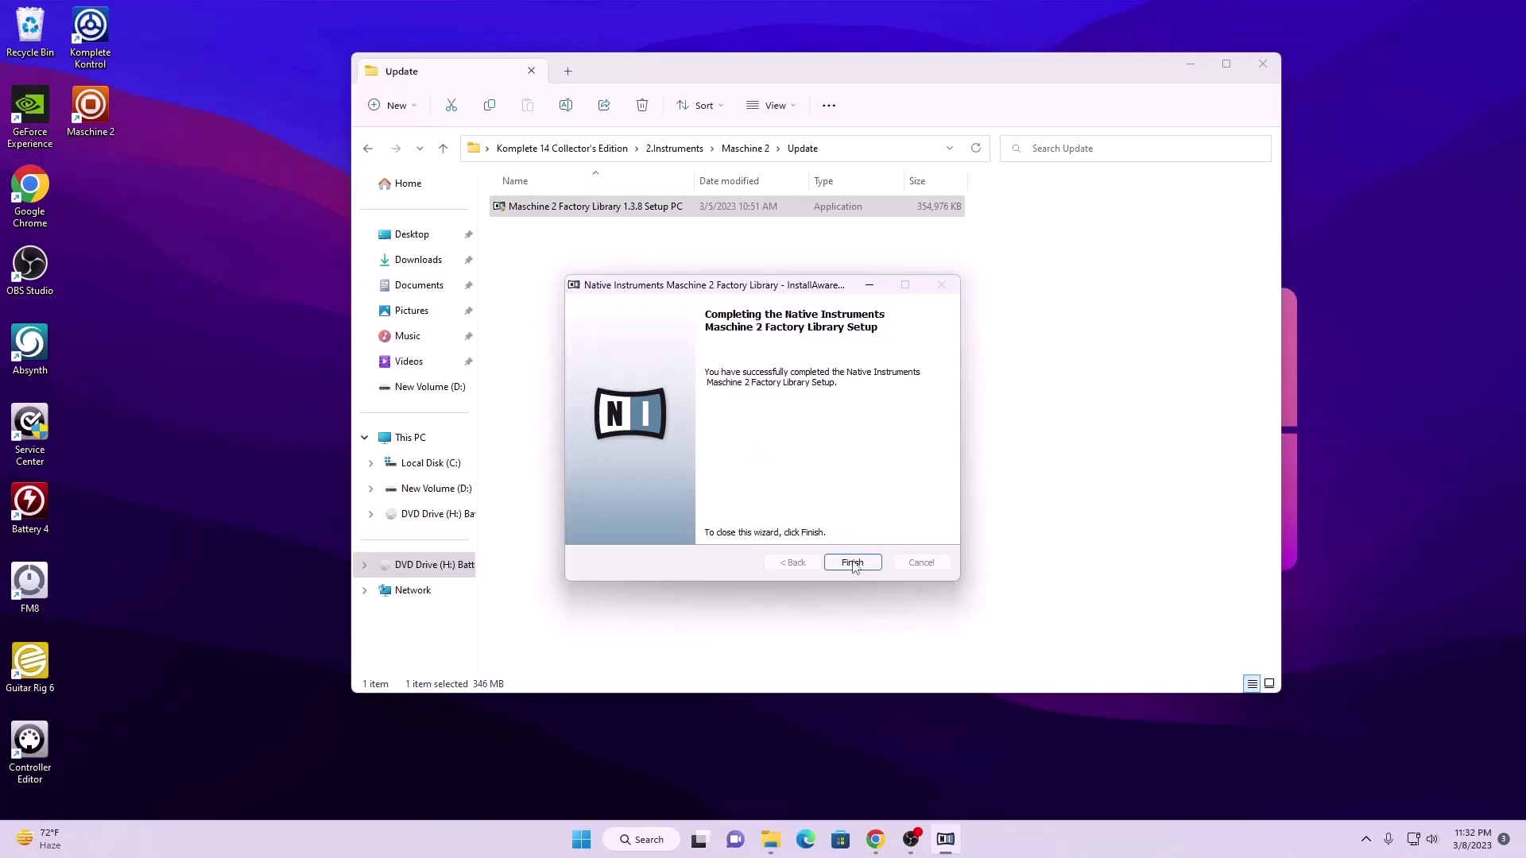
click(853, 563)
click(368, 150)
click(368, 149)
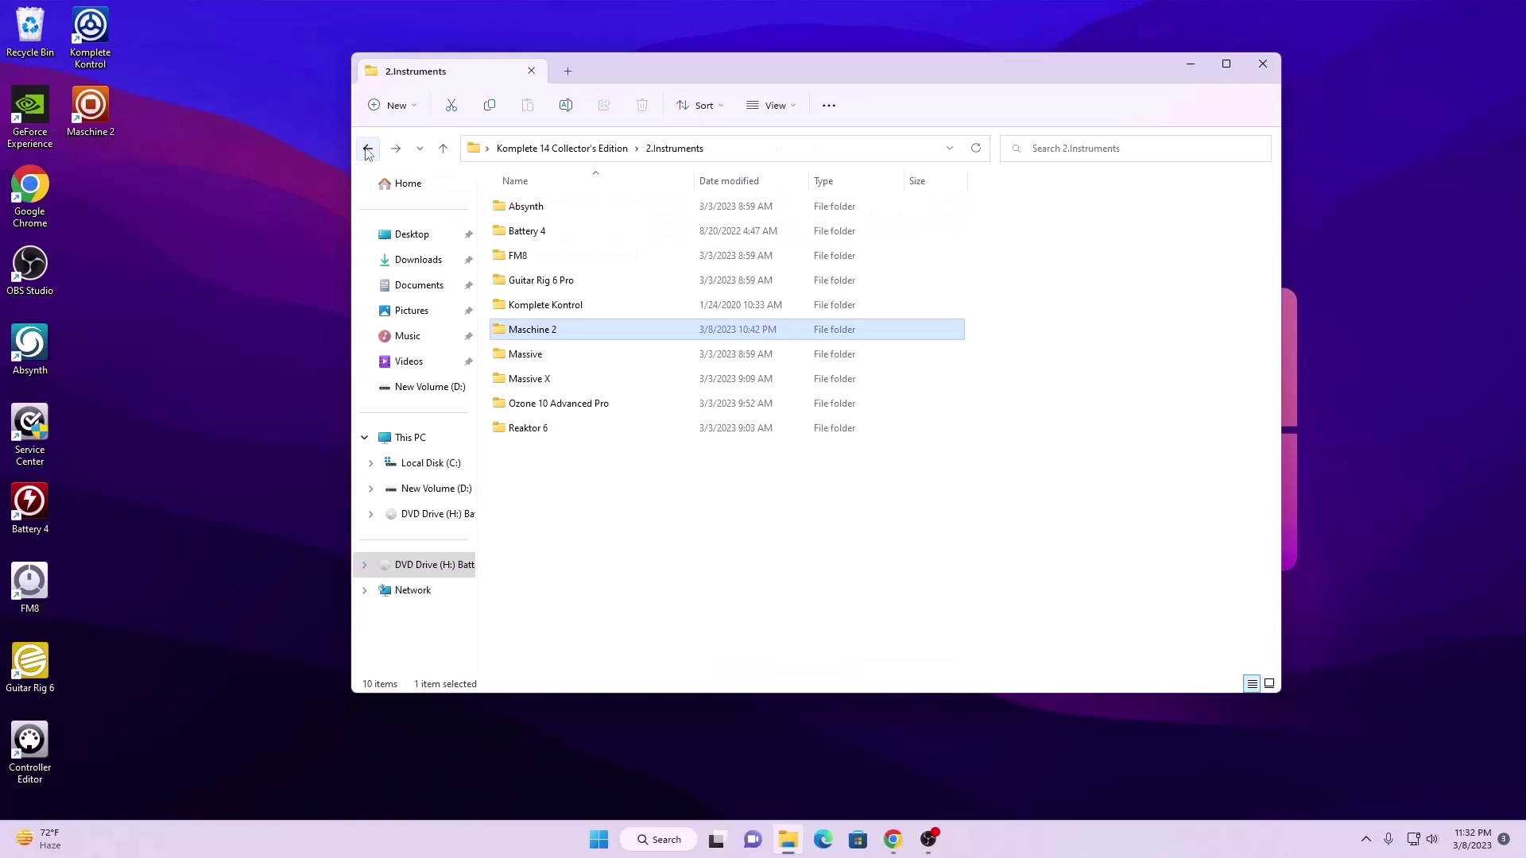
- Install Native Instruments Massive from the Massive folder
double_click(555, 356)
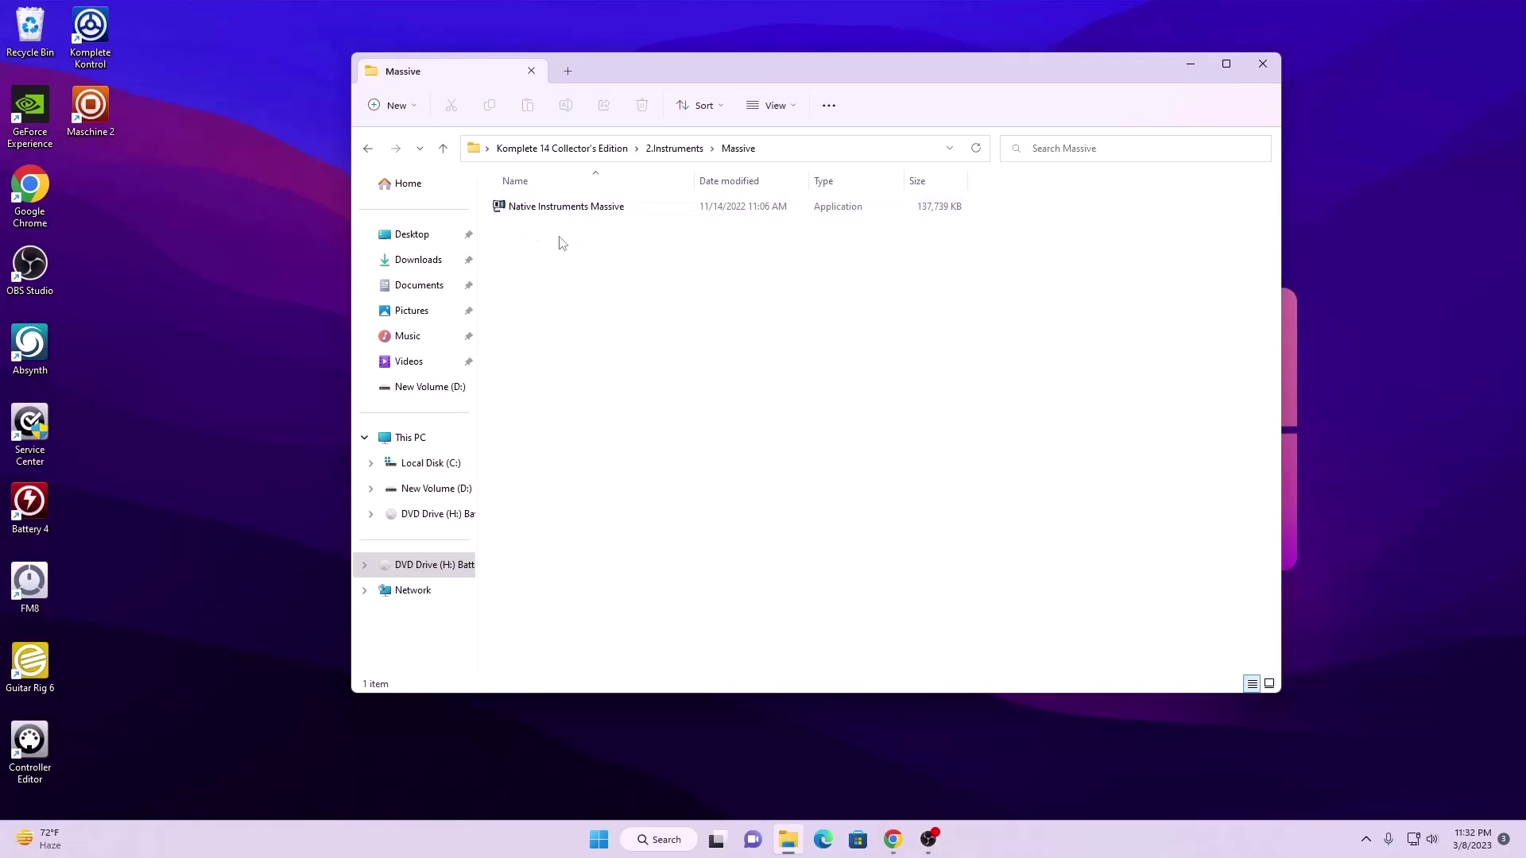
click(573, 210)
click(893, 572)
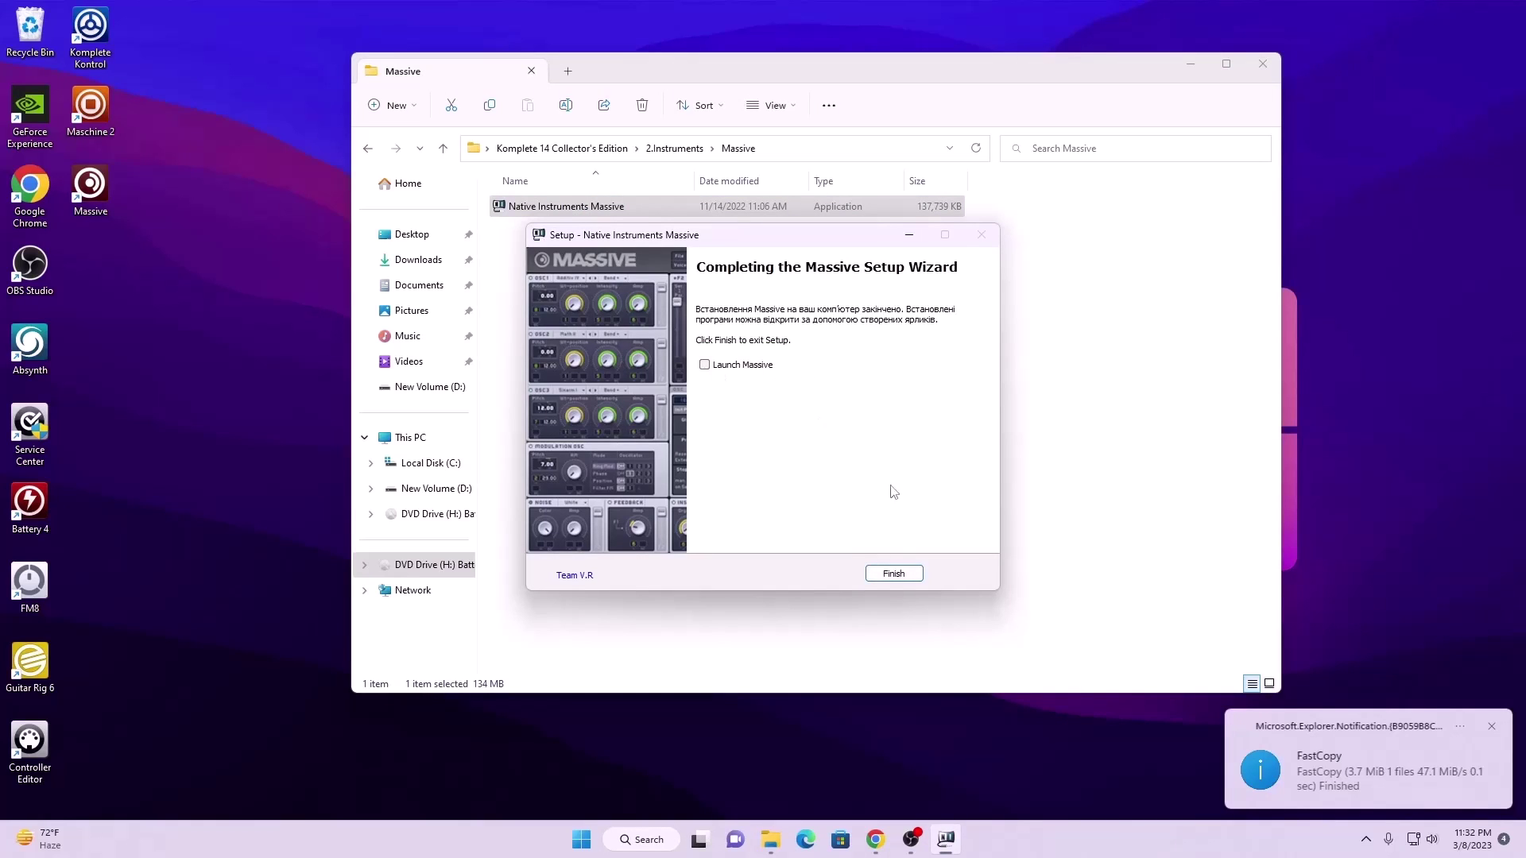
click(891, 573)
click(368, 148)
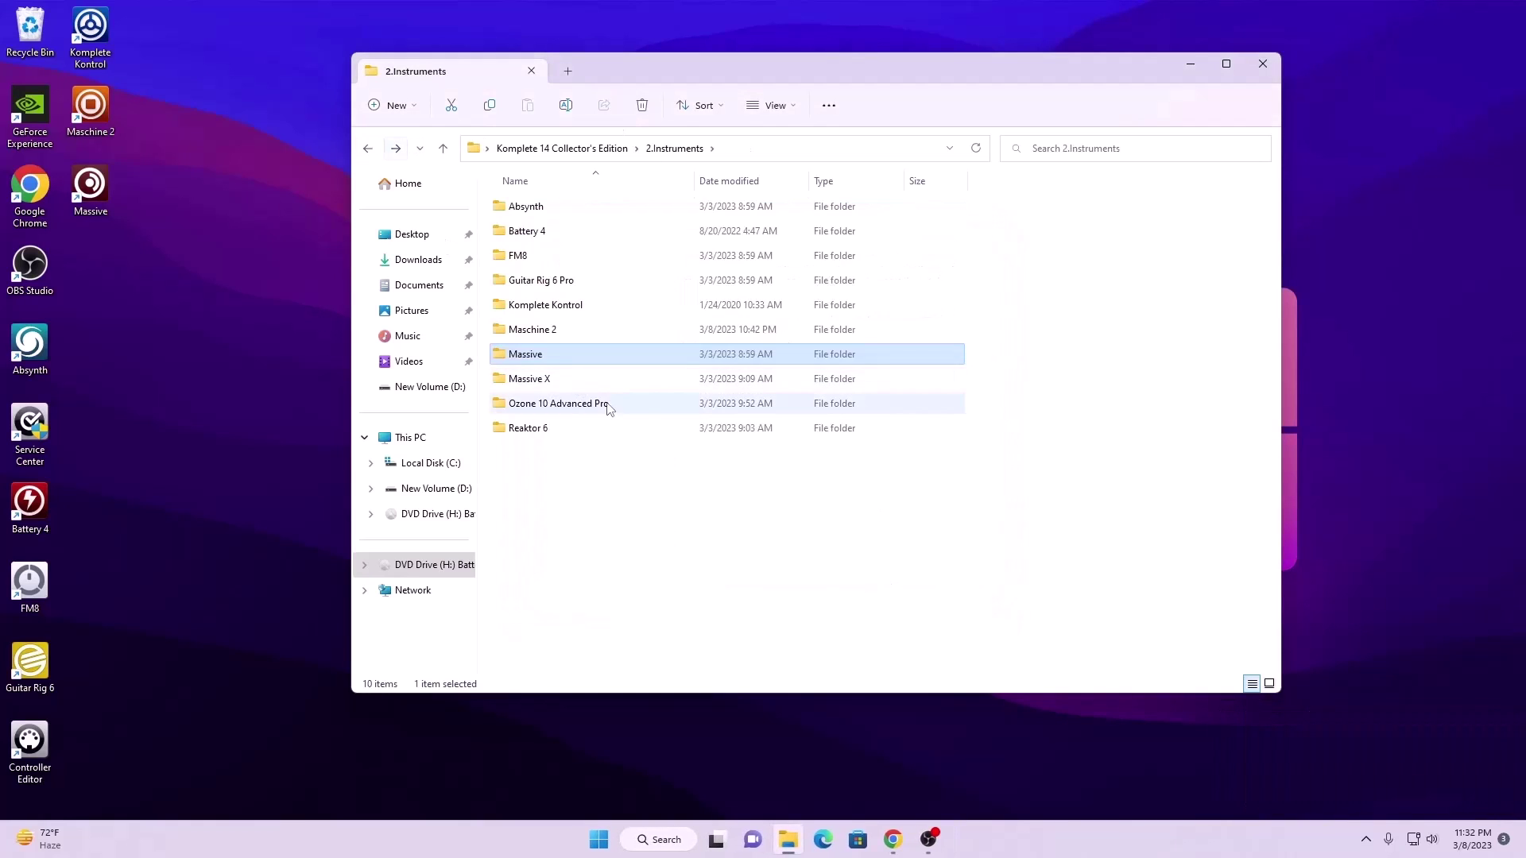
- Install Massive X including the 64-bit VST plug-in, then return to 2.Instruments
double_click(529, 378)
double_click(561, 208)
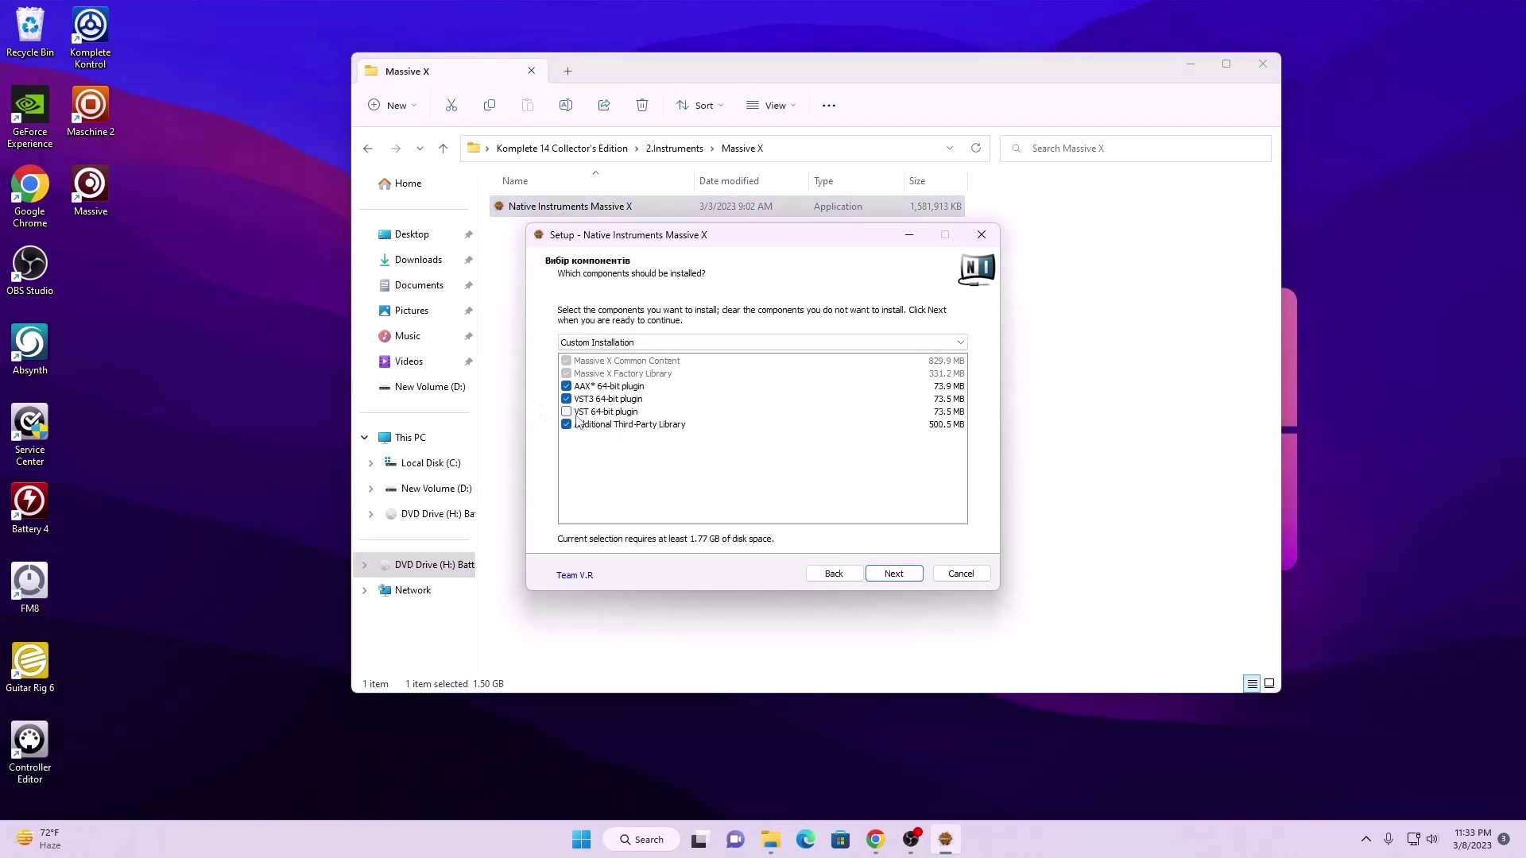
click(567, 413)
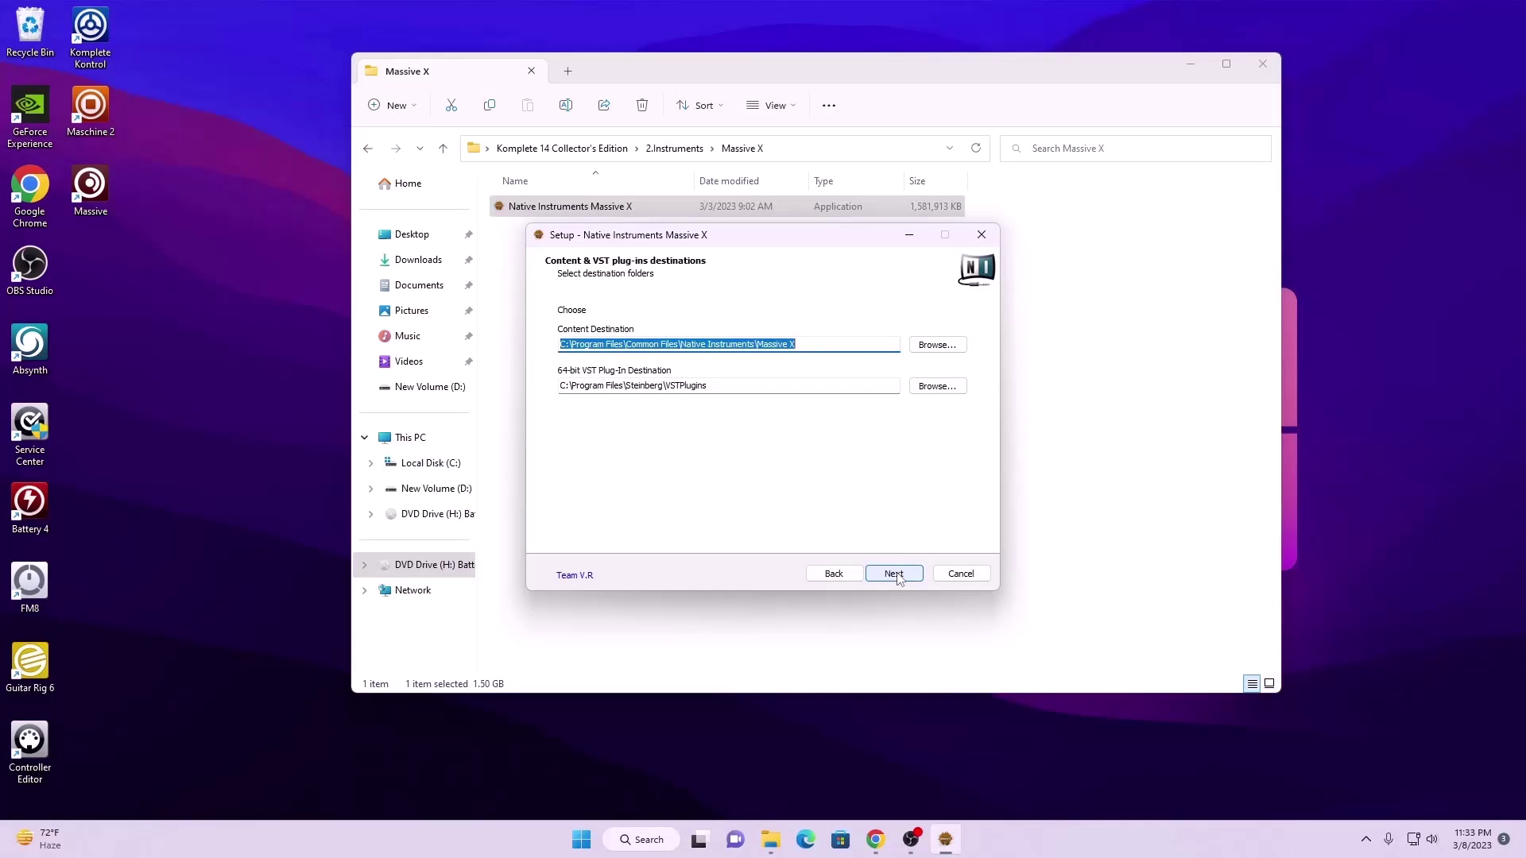
click(891, 573)
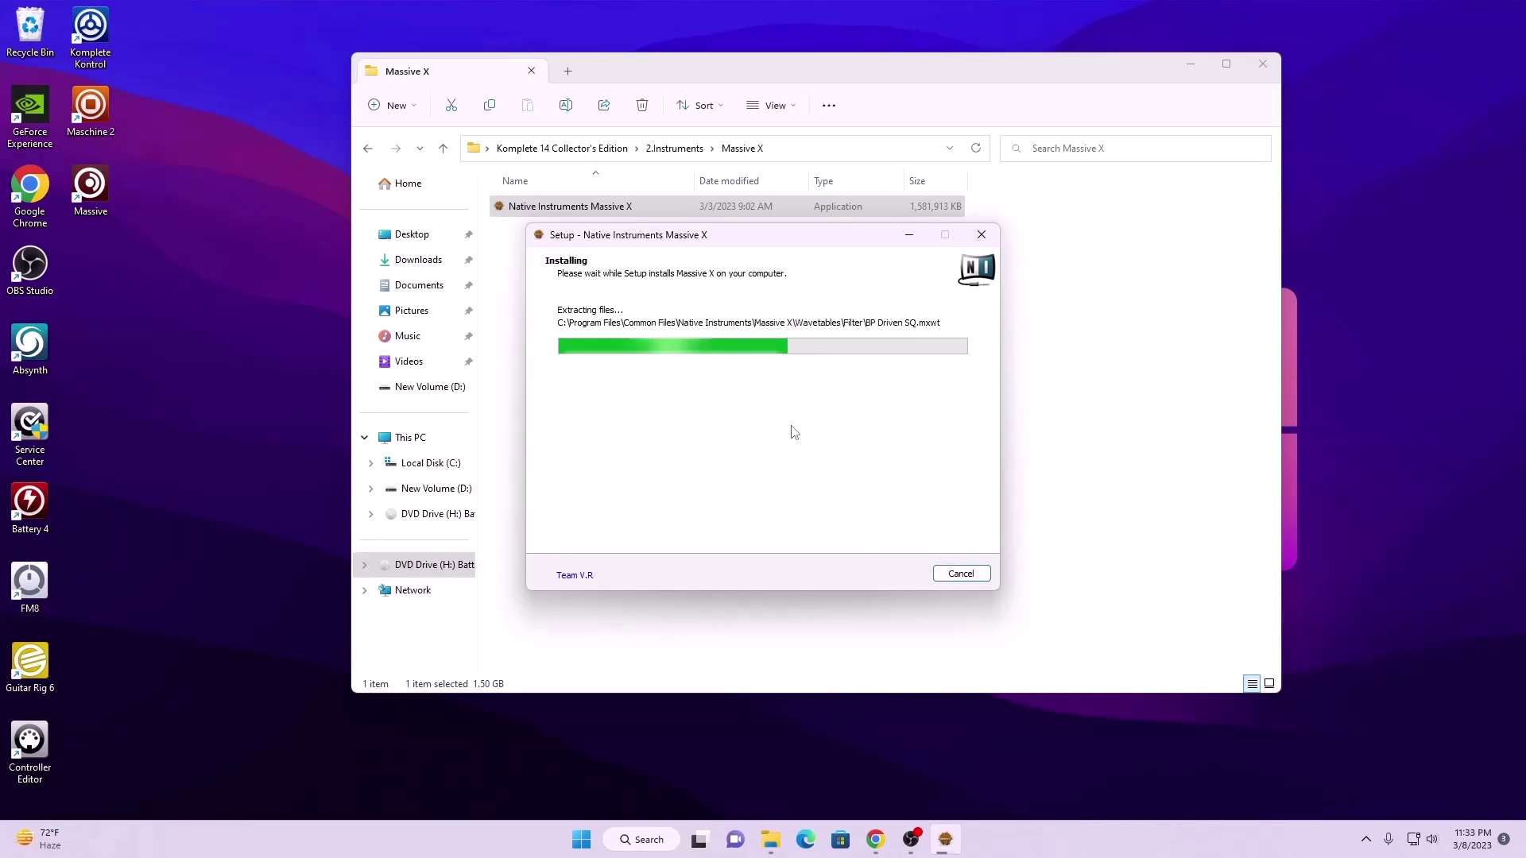
click(906, 574)
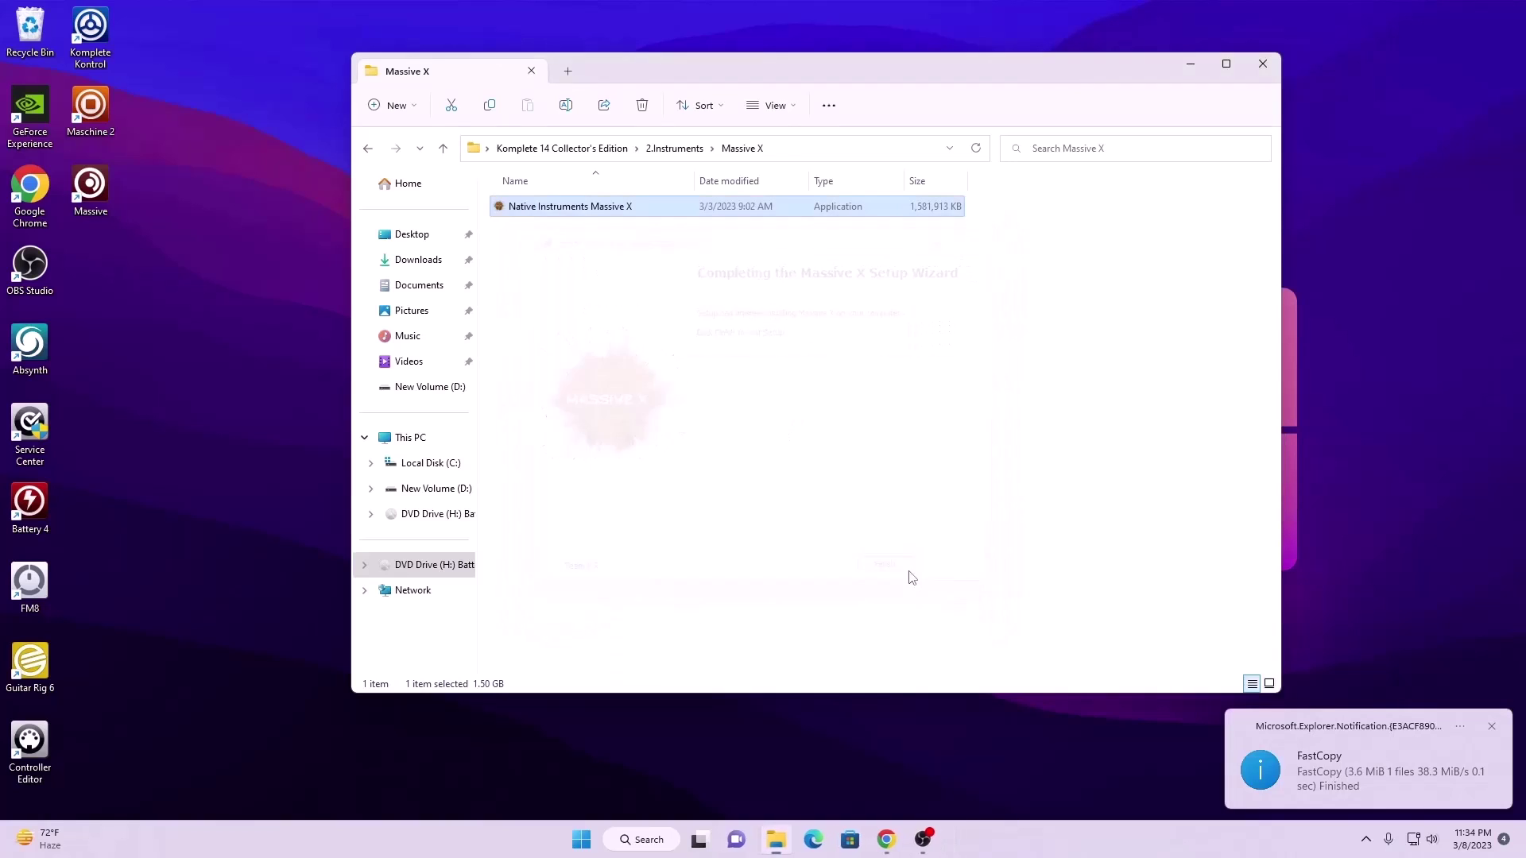
click(364, 148)
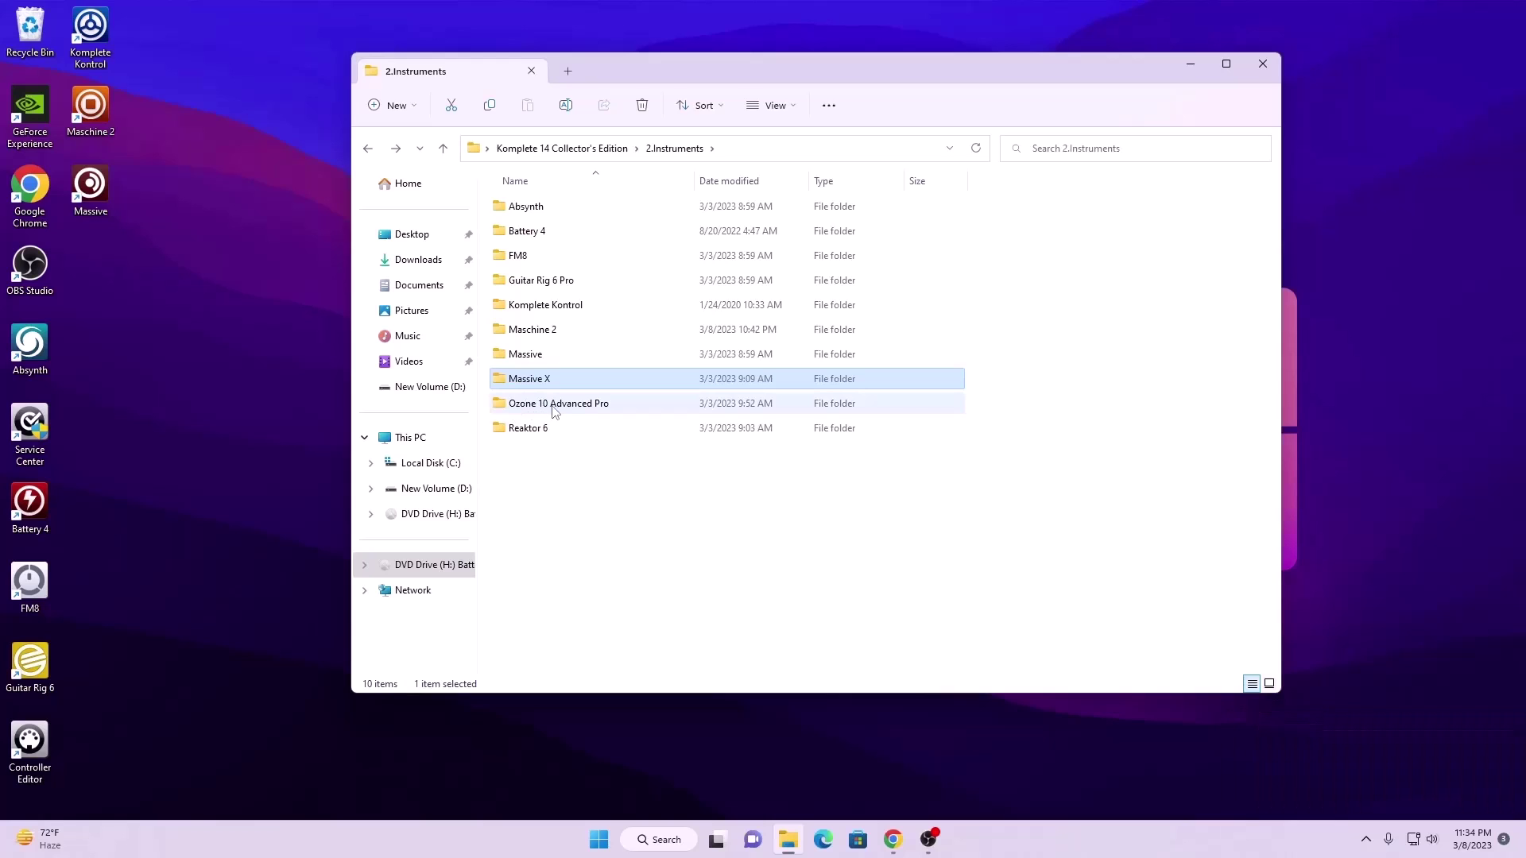
- Install Ozone Pro from the Ozone 10 Advanced Pro folder with VST3, AAX and NKS components
double_click(554, 407)
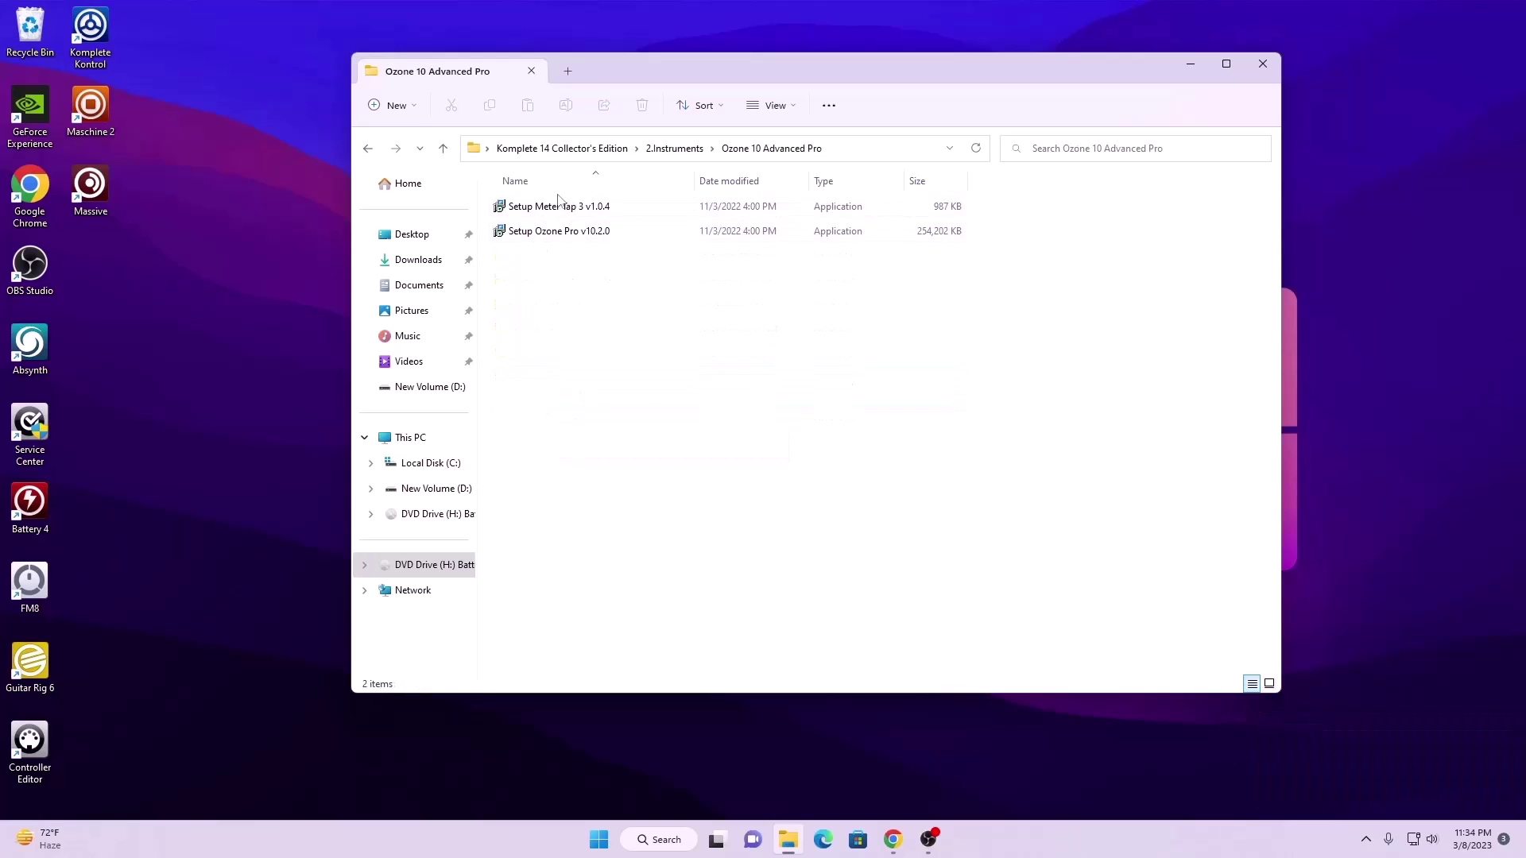
double_click(549, 205)
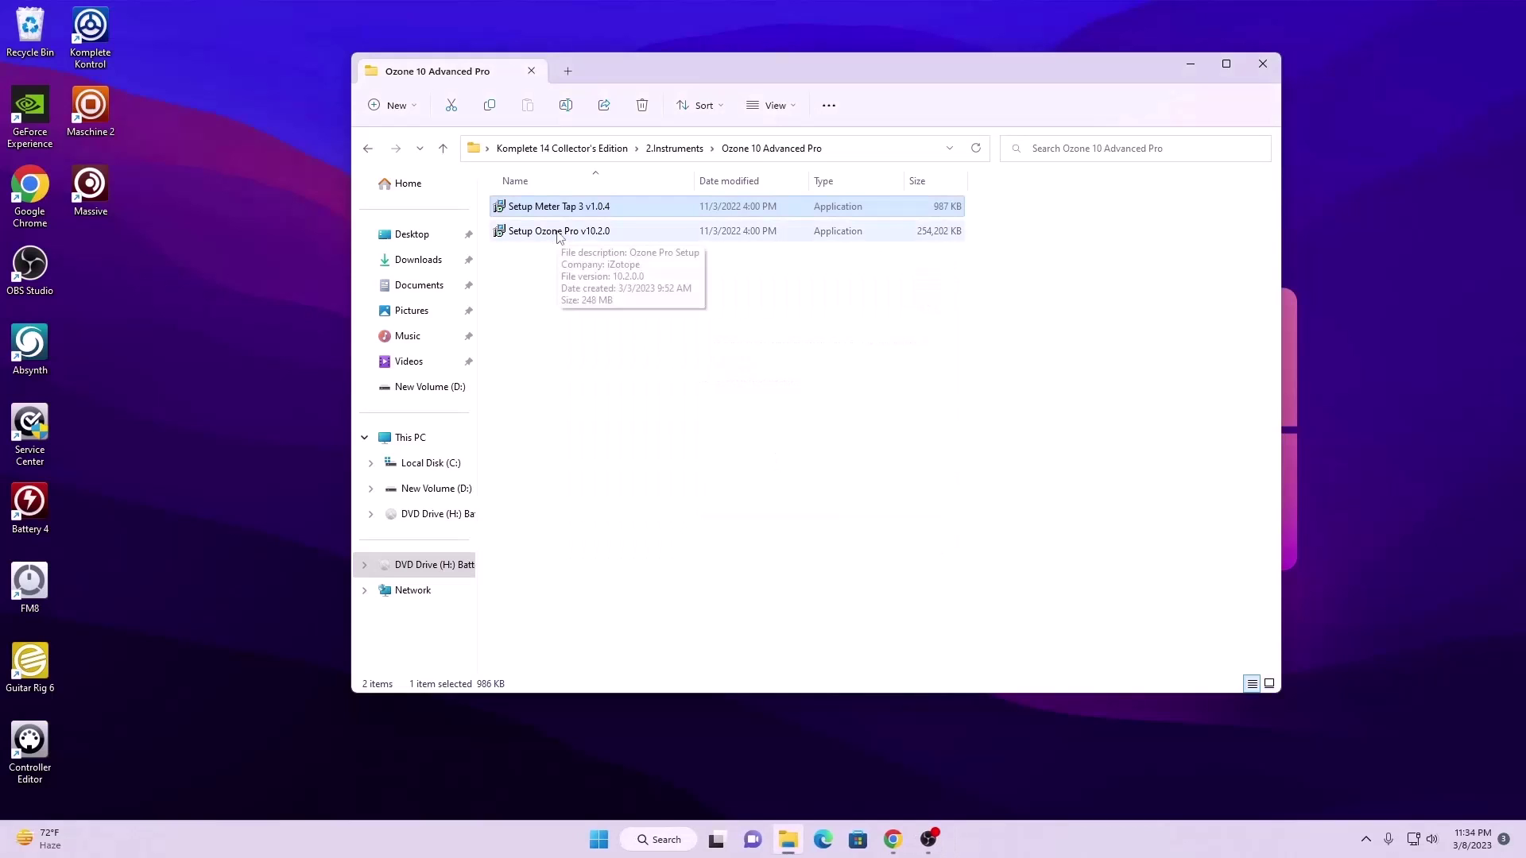
click(560, 232)
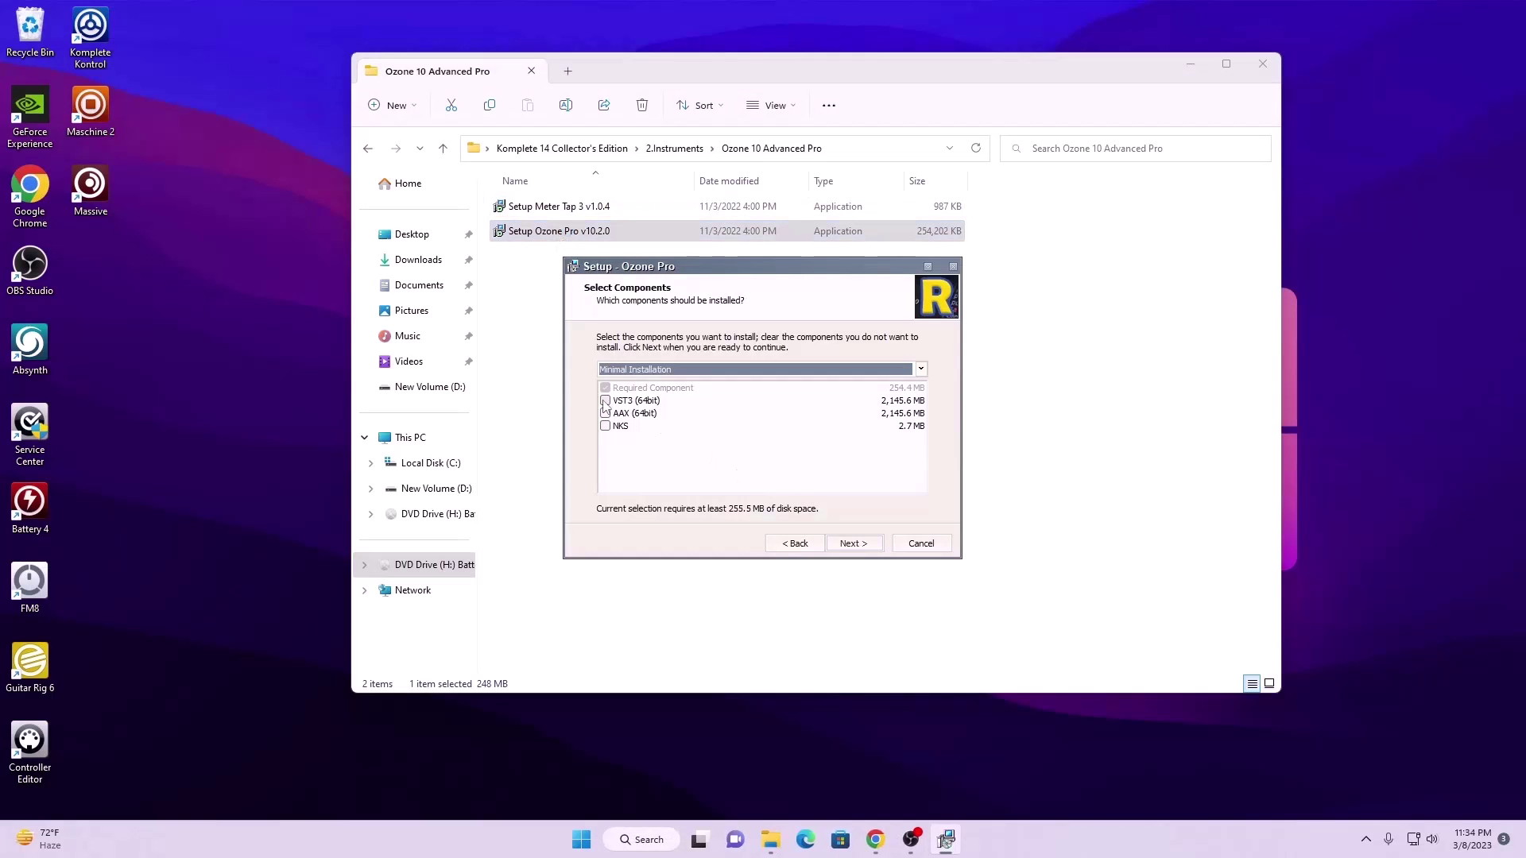
click(605, 400)
click(605, 414)
click(604, 426)
click(853, 546)
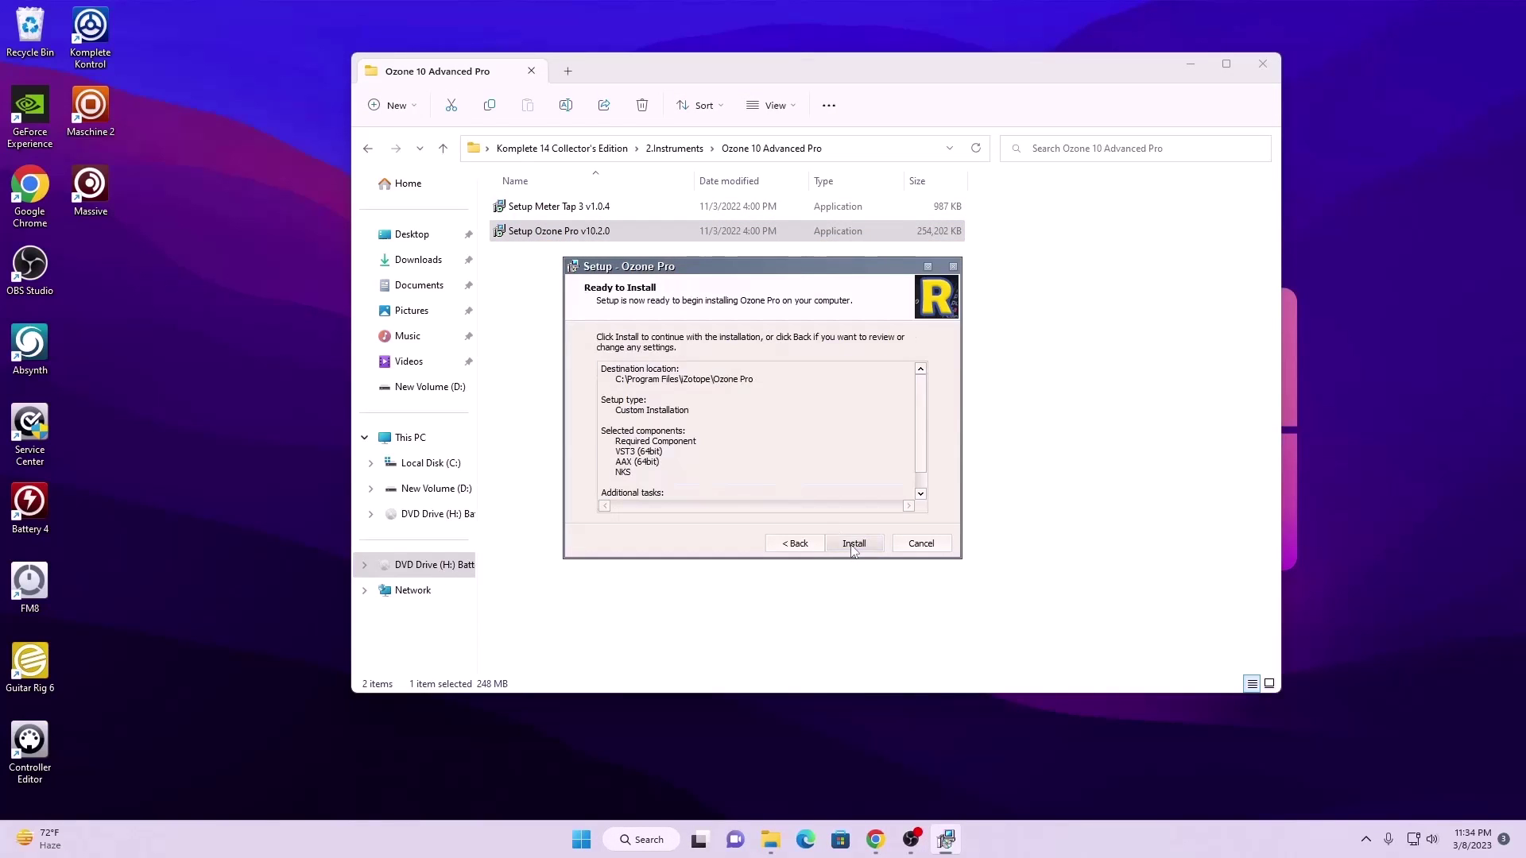
click(853, 546)
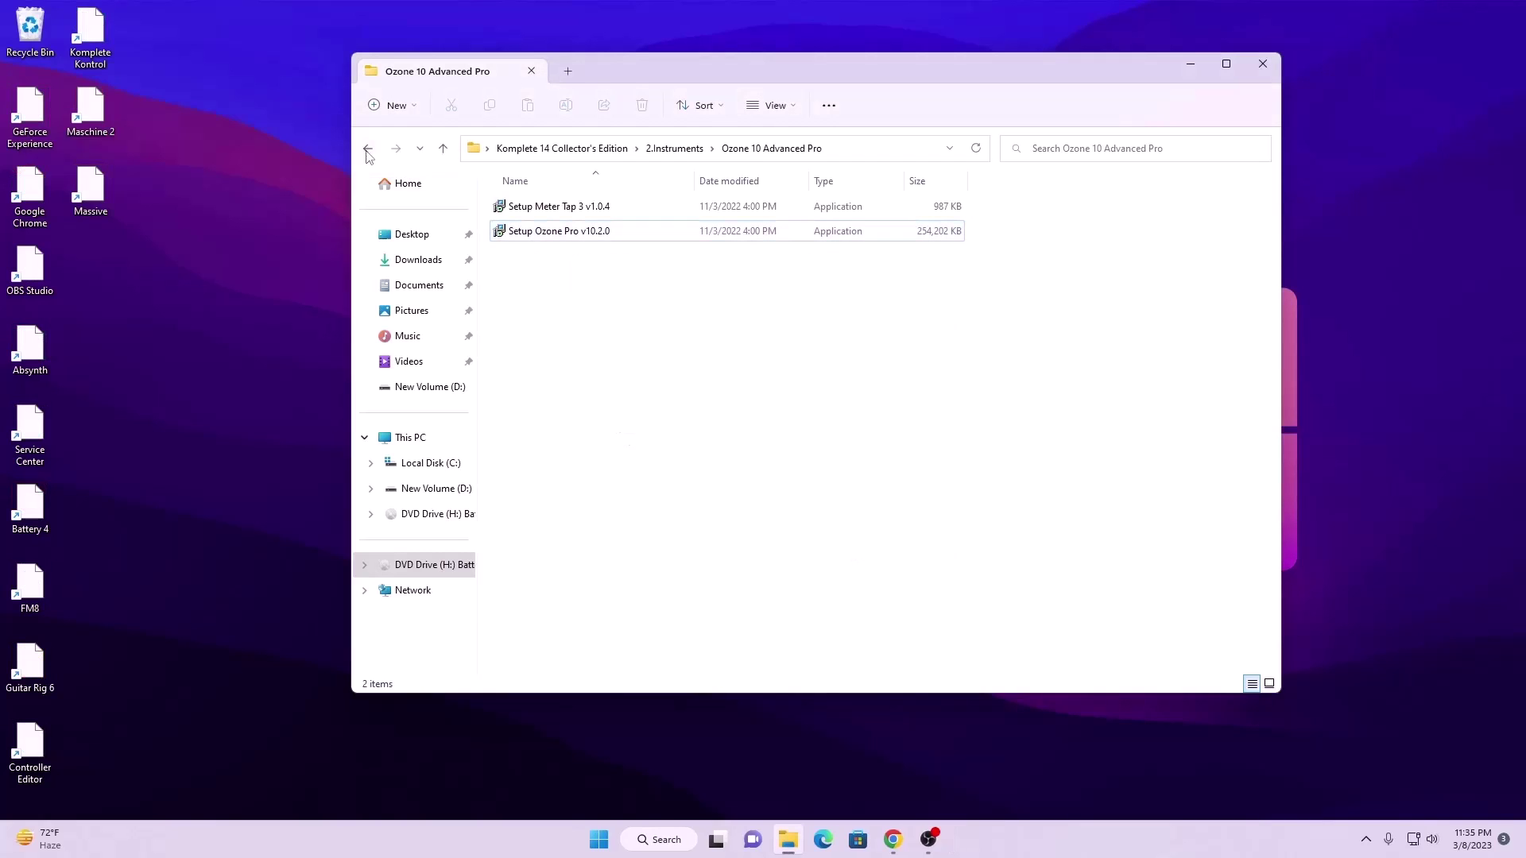
click(369, 151)
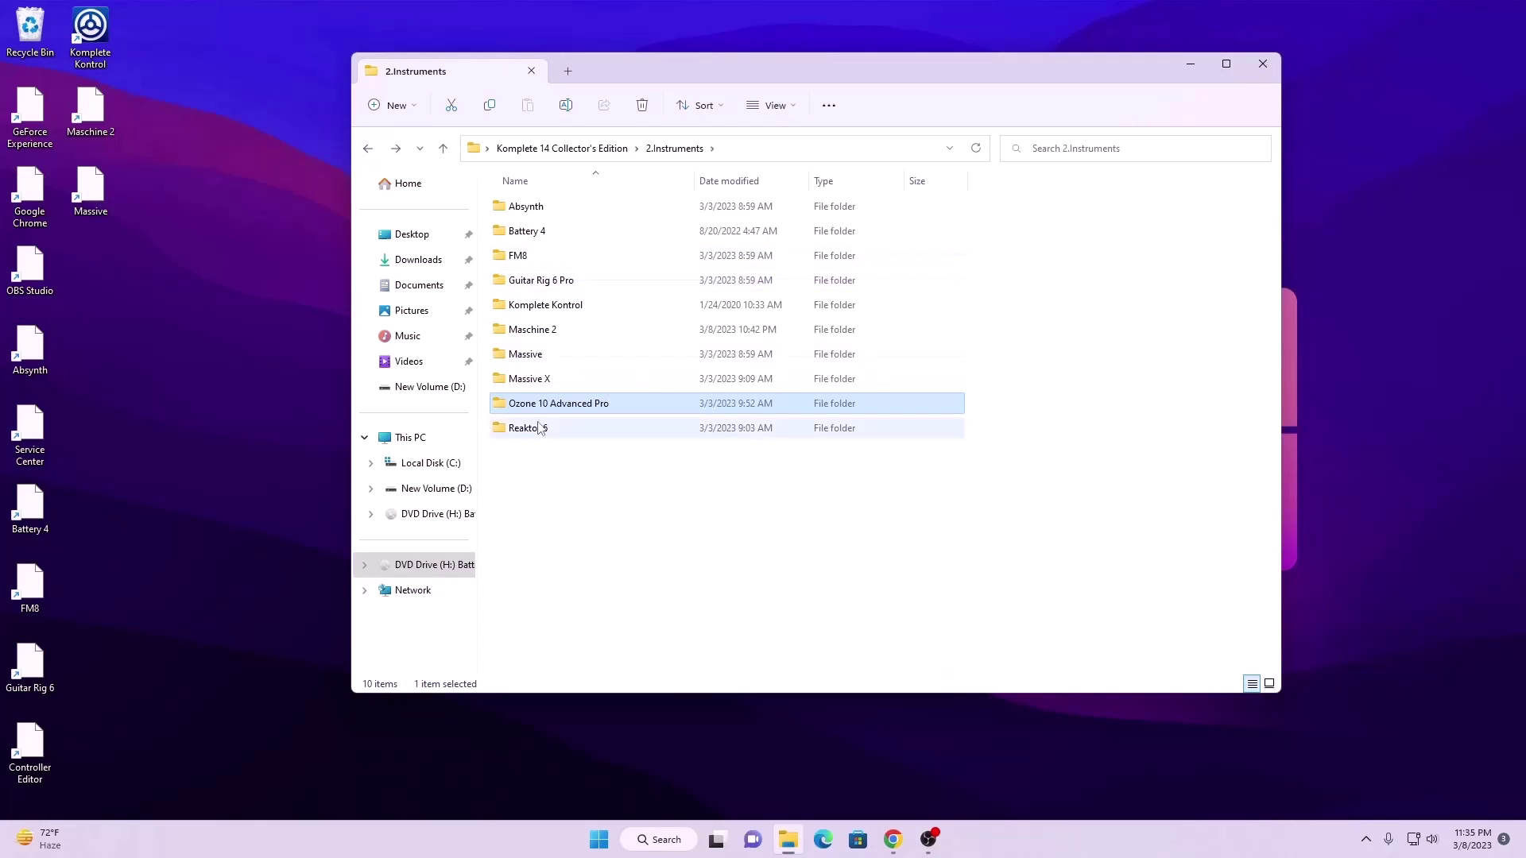
- Install Reaktor 6.4.2 from the Reaktor 6 folder, then return to 2.Instruments
double_click(544, 429)
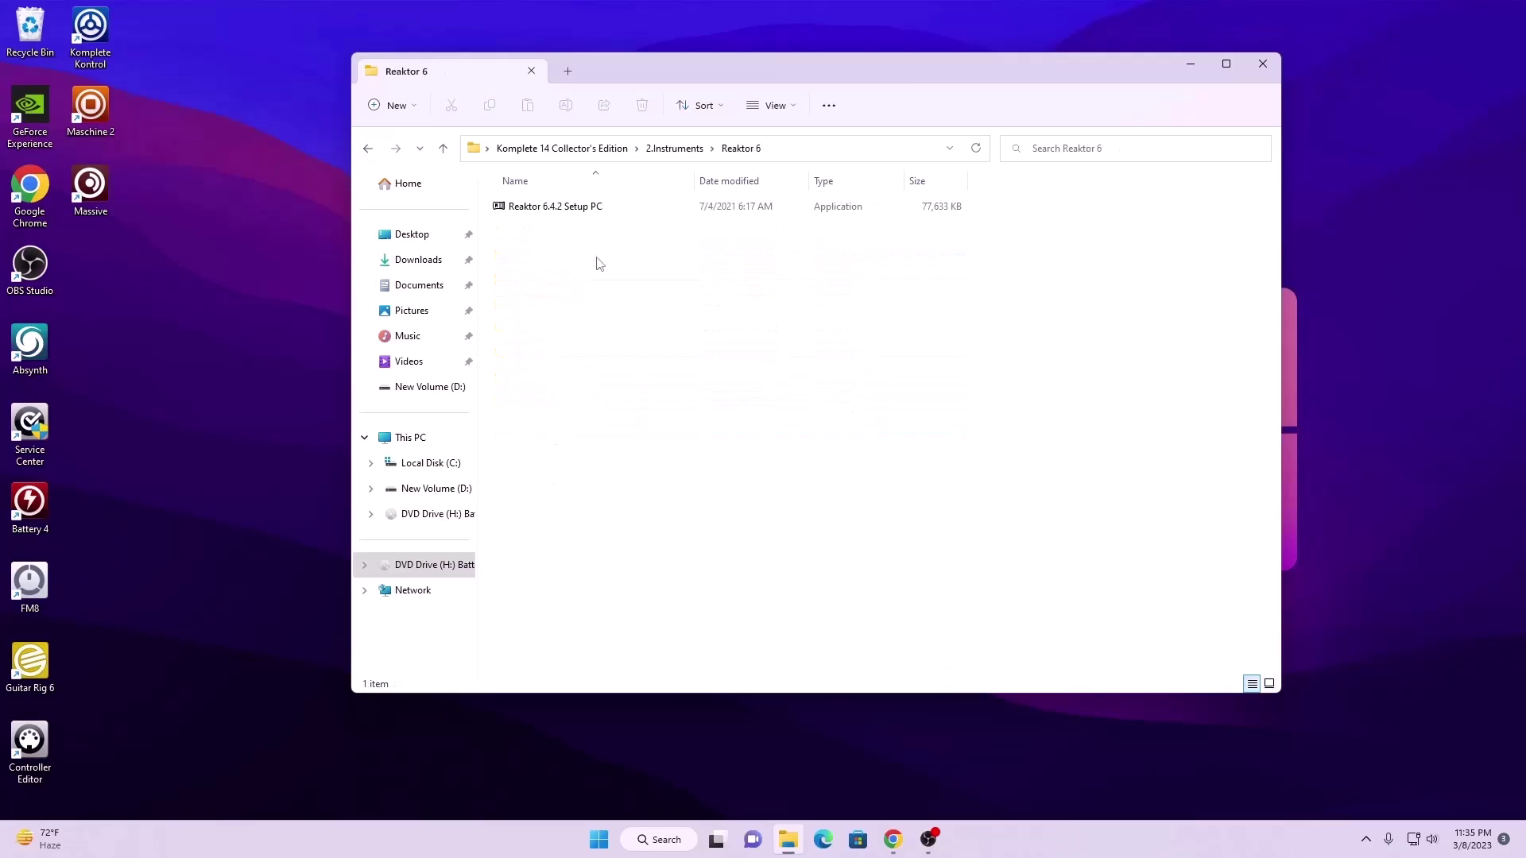
double_click(539, 208)
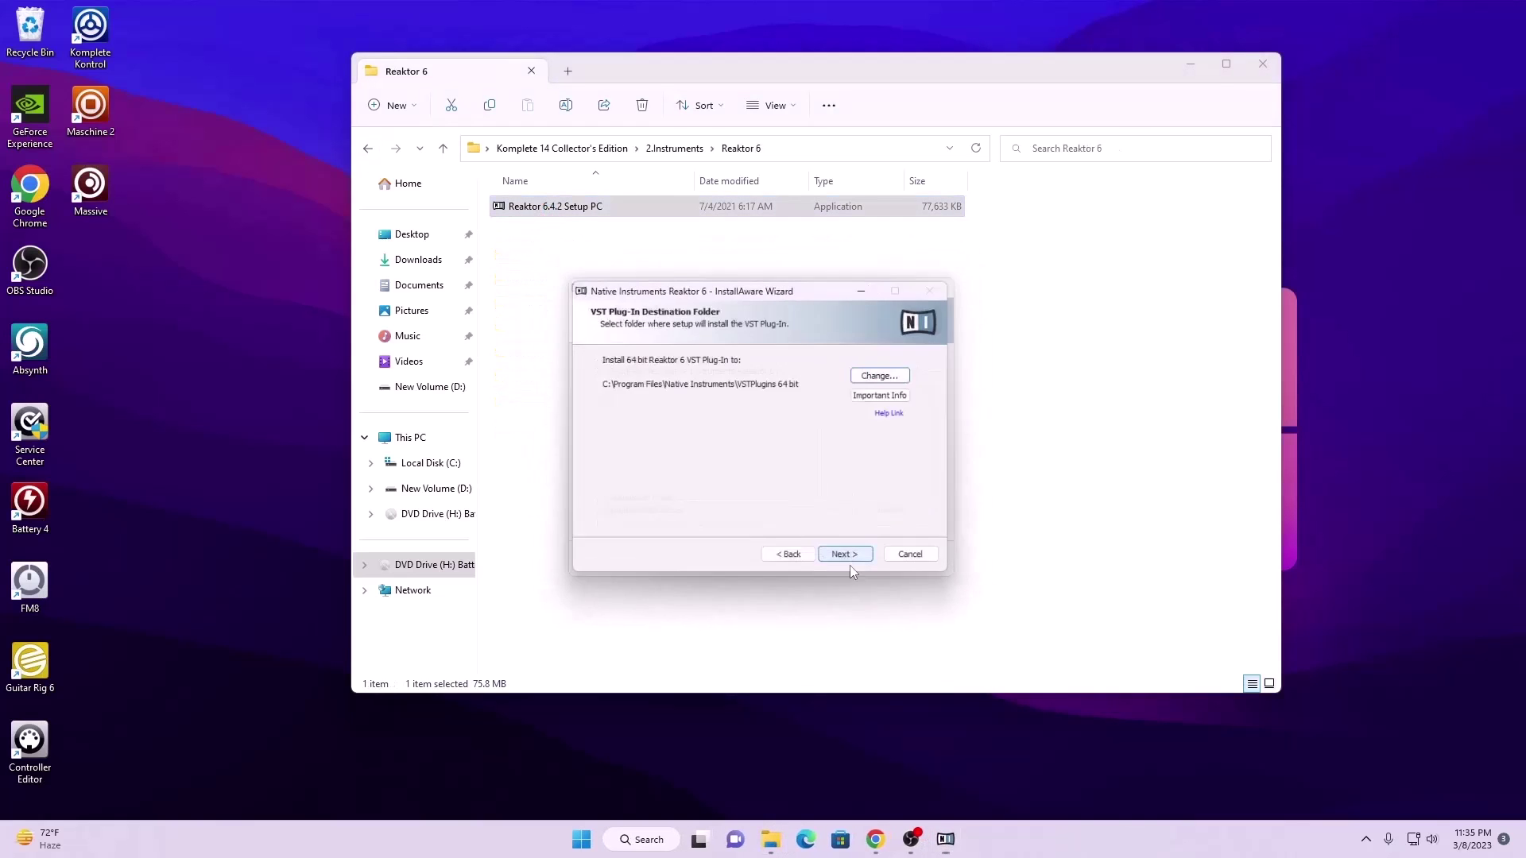
click(849, 563)
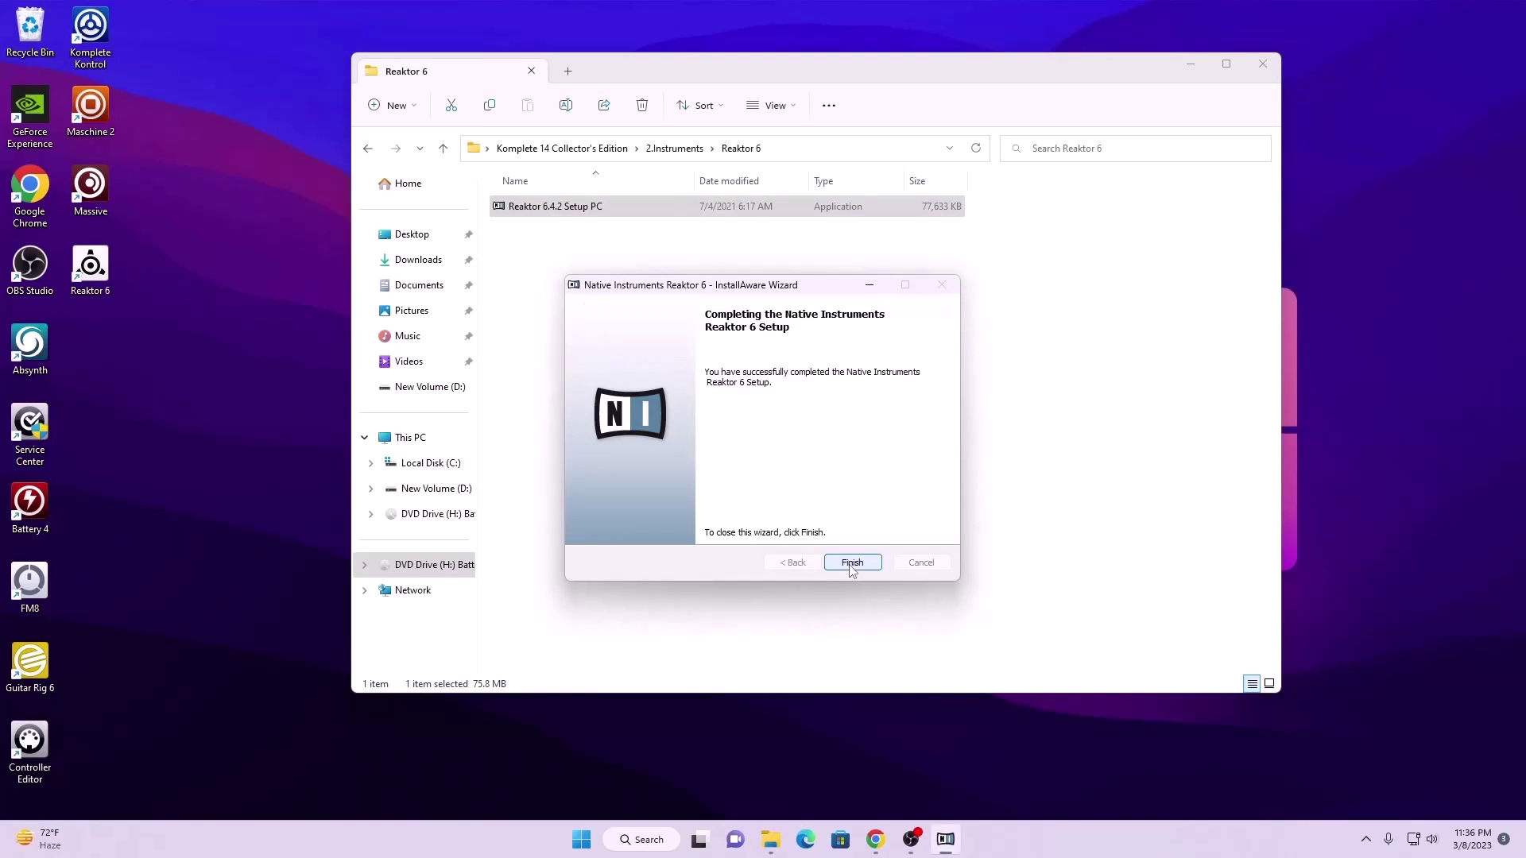
click(851, 563)
click(367, 149)
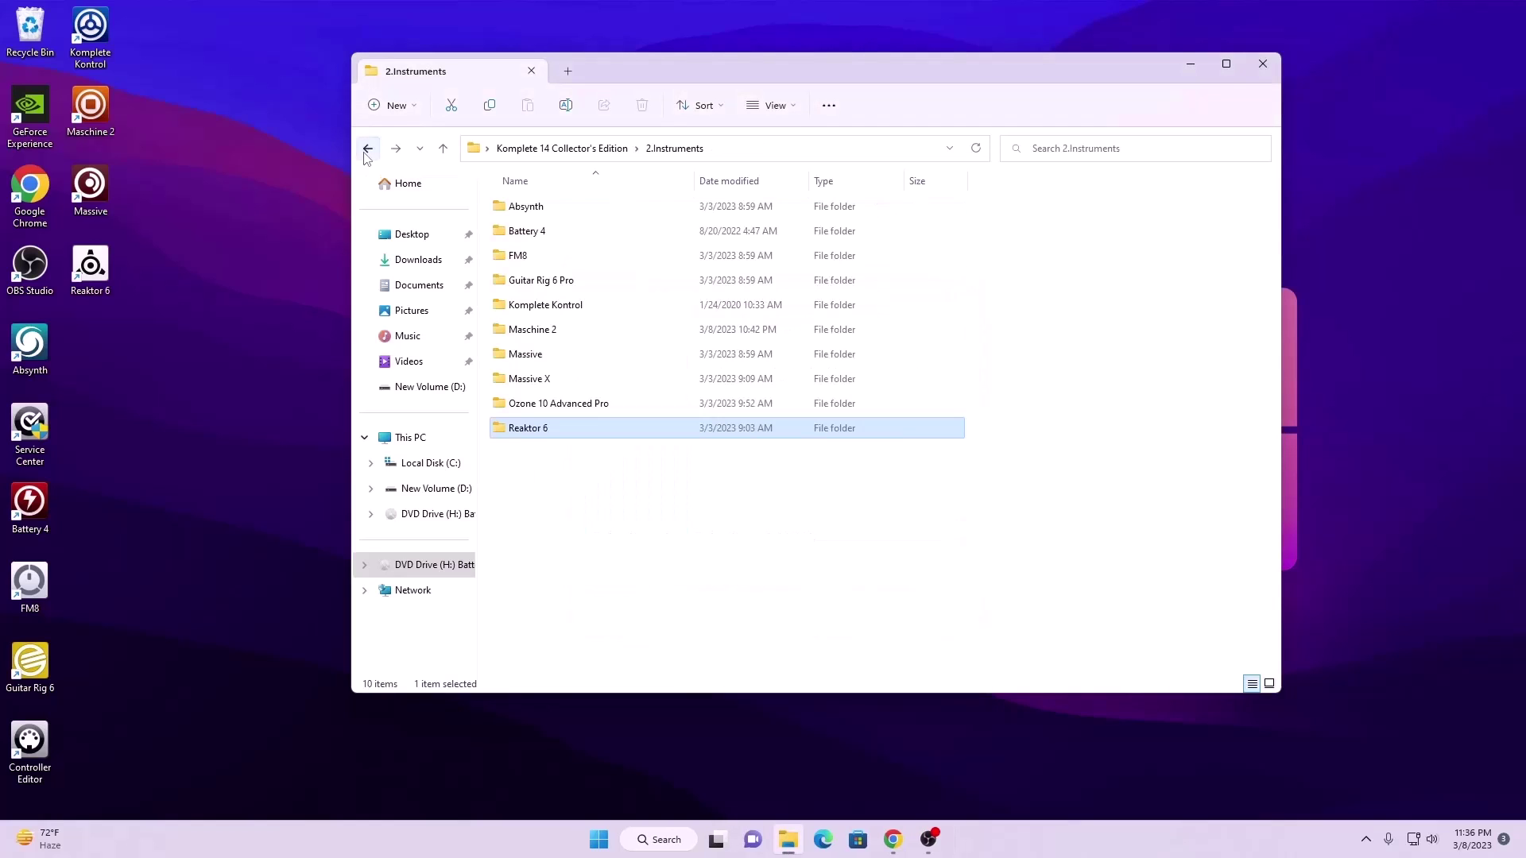
- Go to 3.Expansions > 1.Reaktor 6 Expansions and mount the Blocks_Base disc image
click(366, 147)
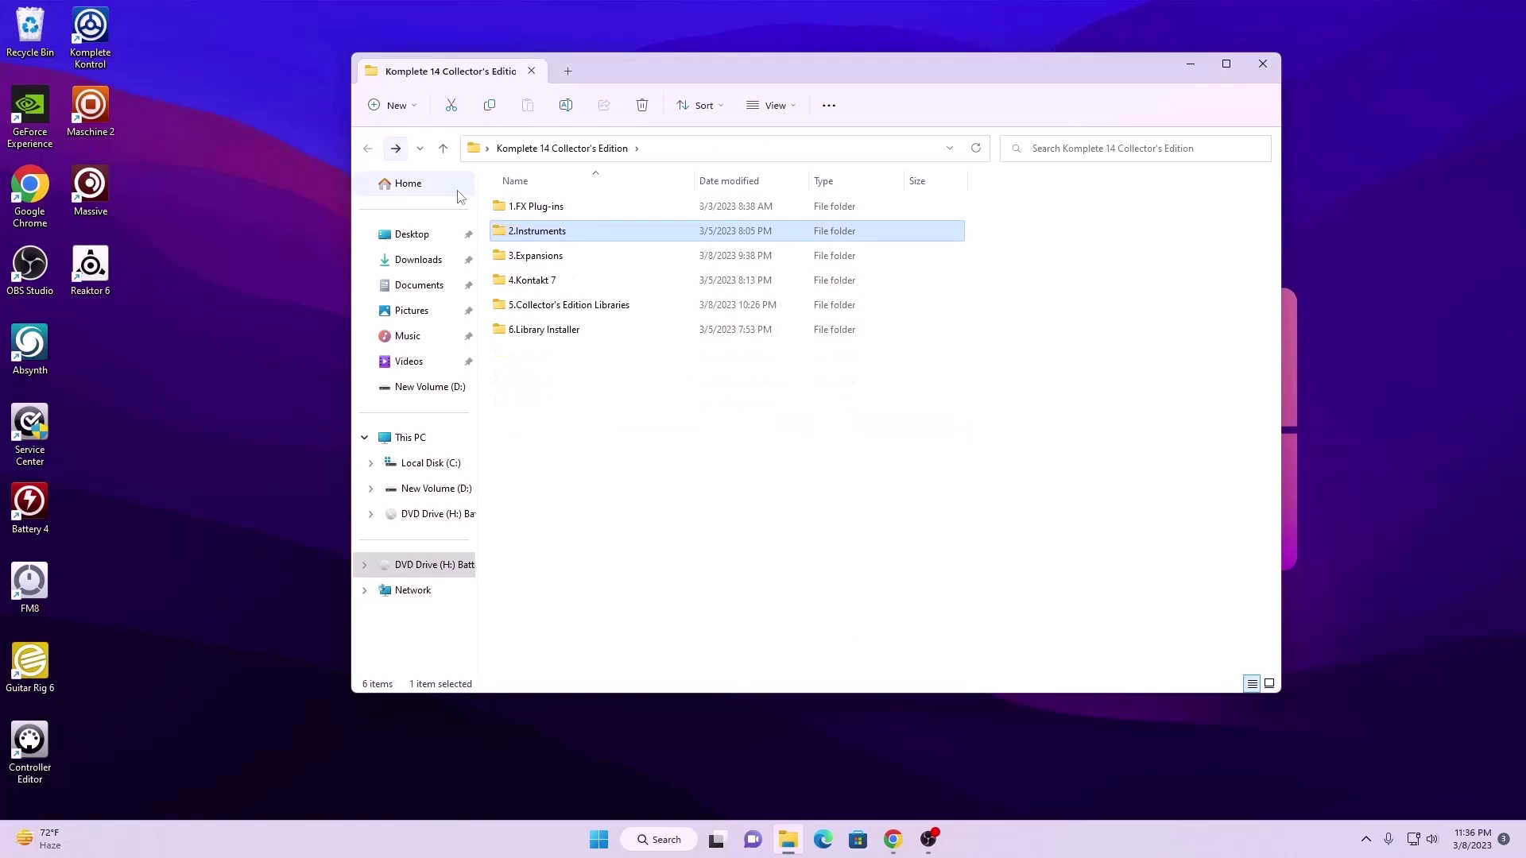
mouse_move(544, 261)
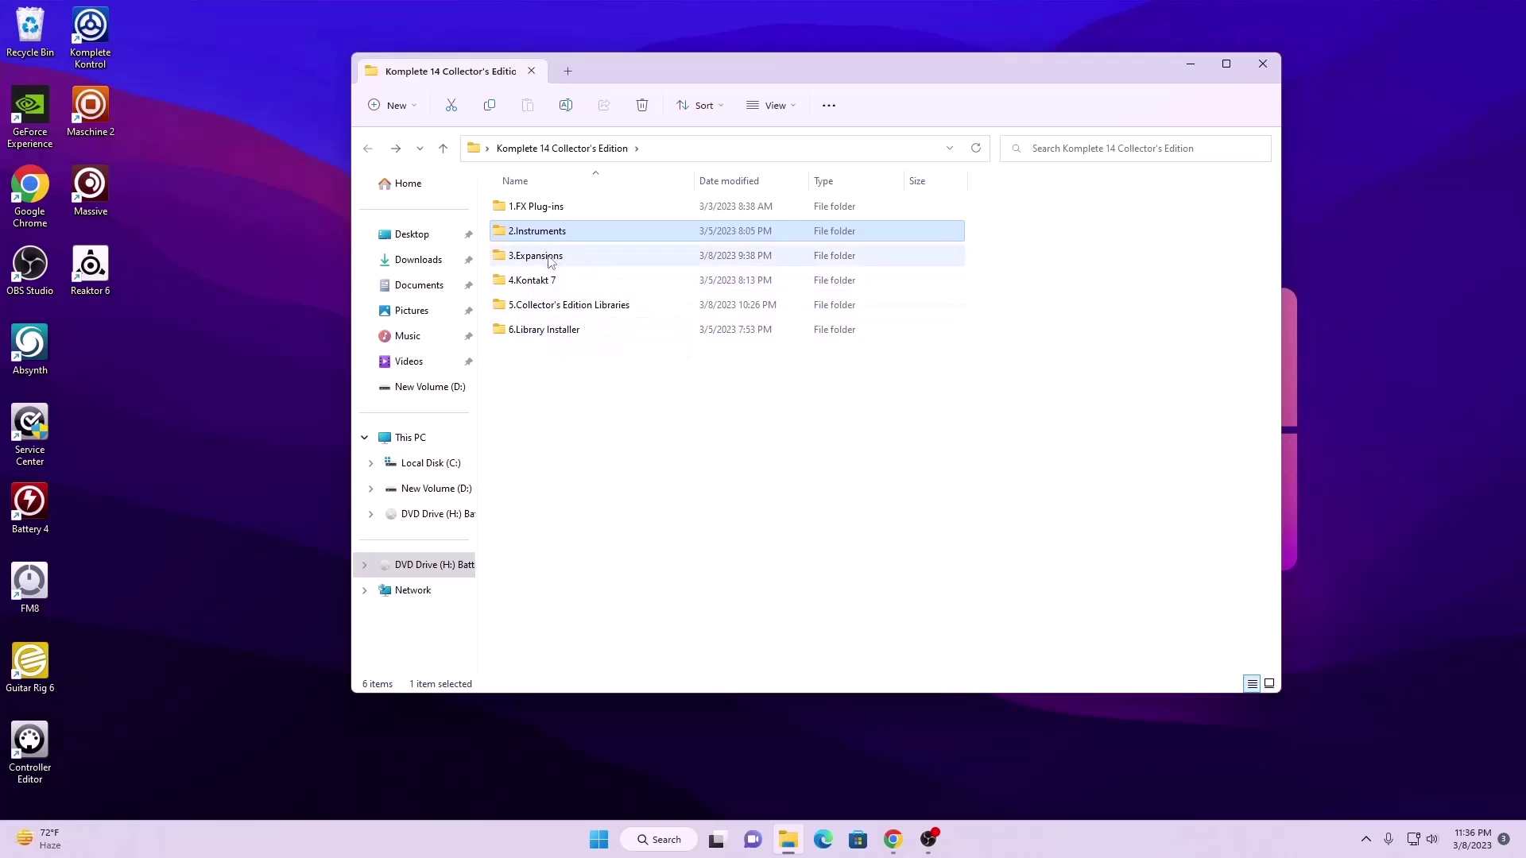
double_click(551, 260)
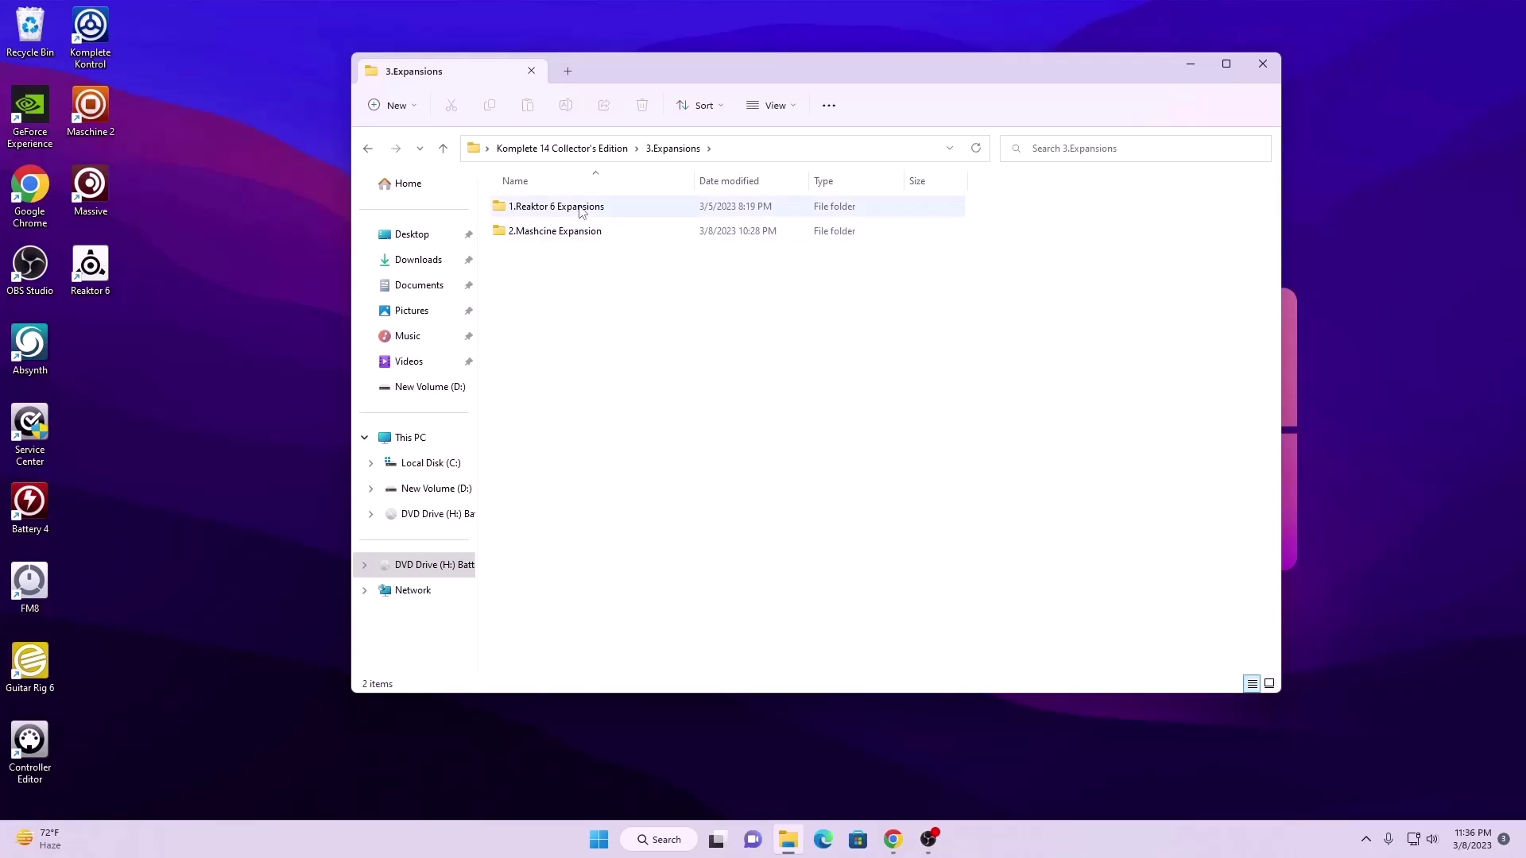
double_click(544, 208)
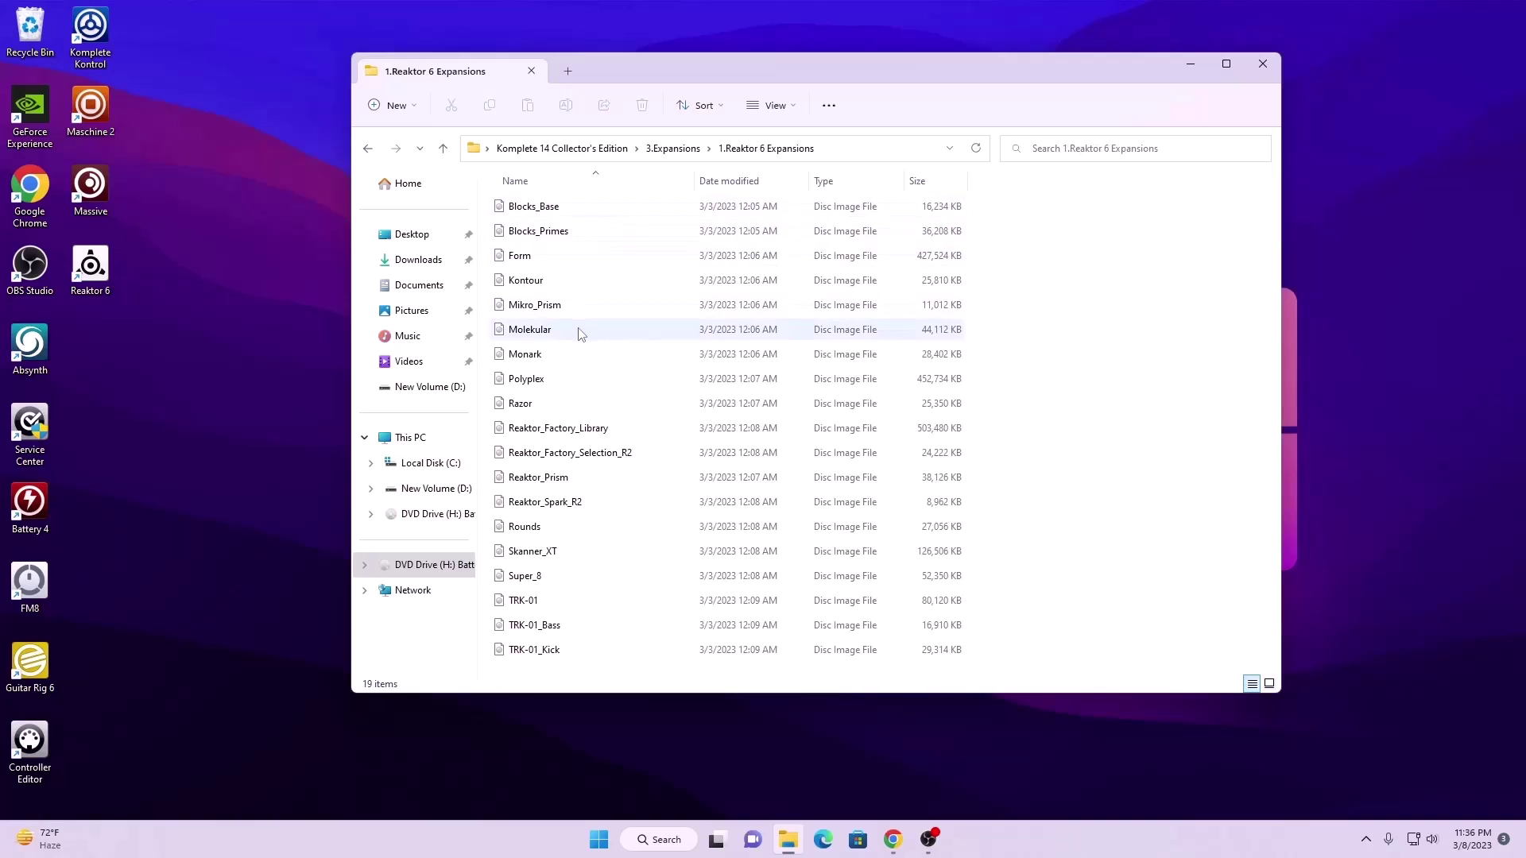
double_click(561, 207)
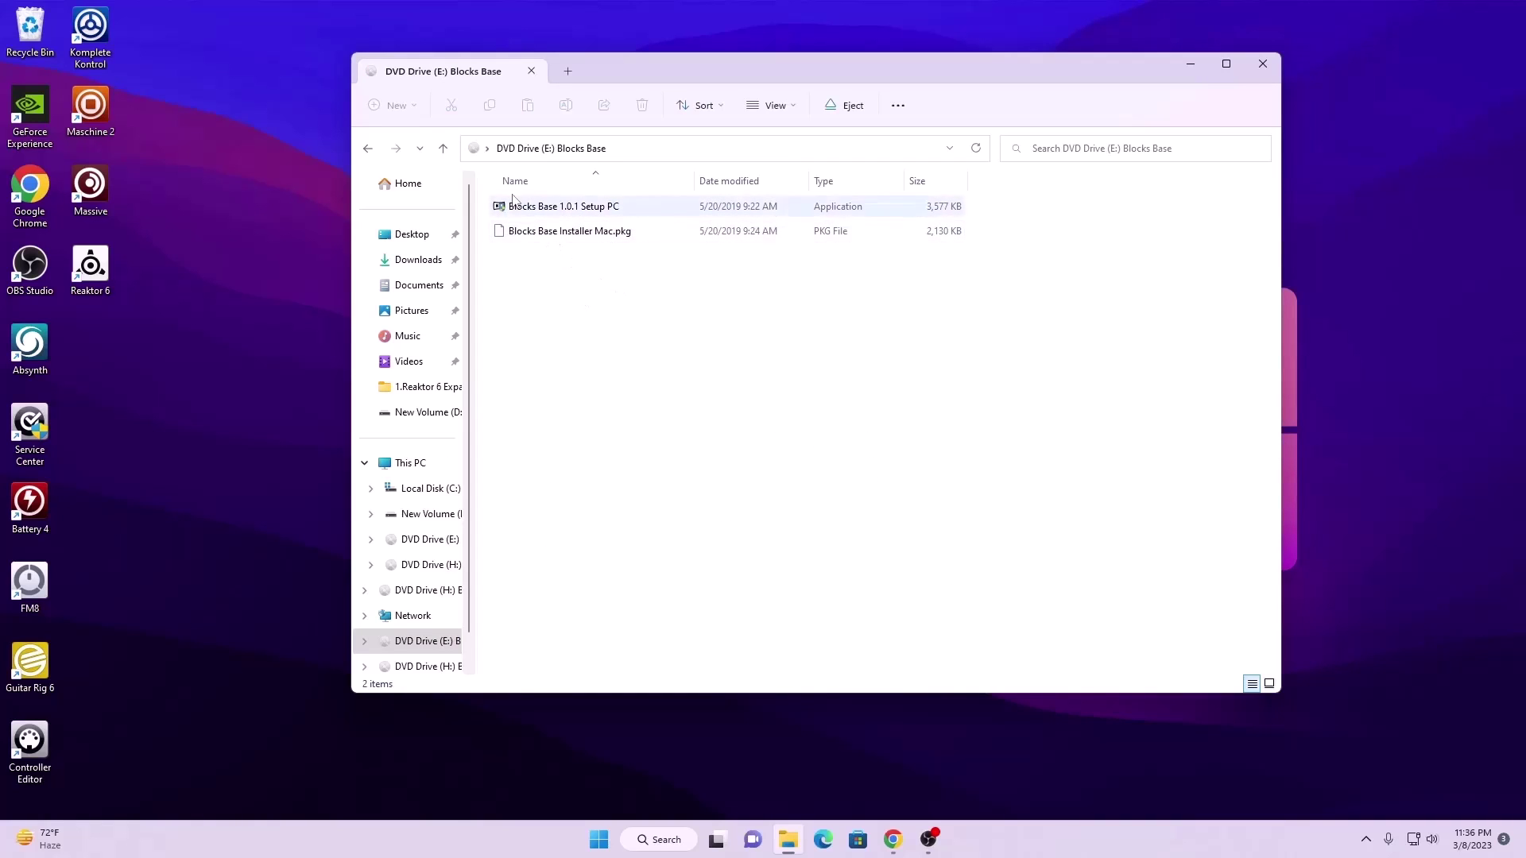
- Install Blocks Base 1.0.1 with English licence, default feature and default library location
double_click(554, 209)
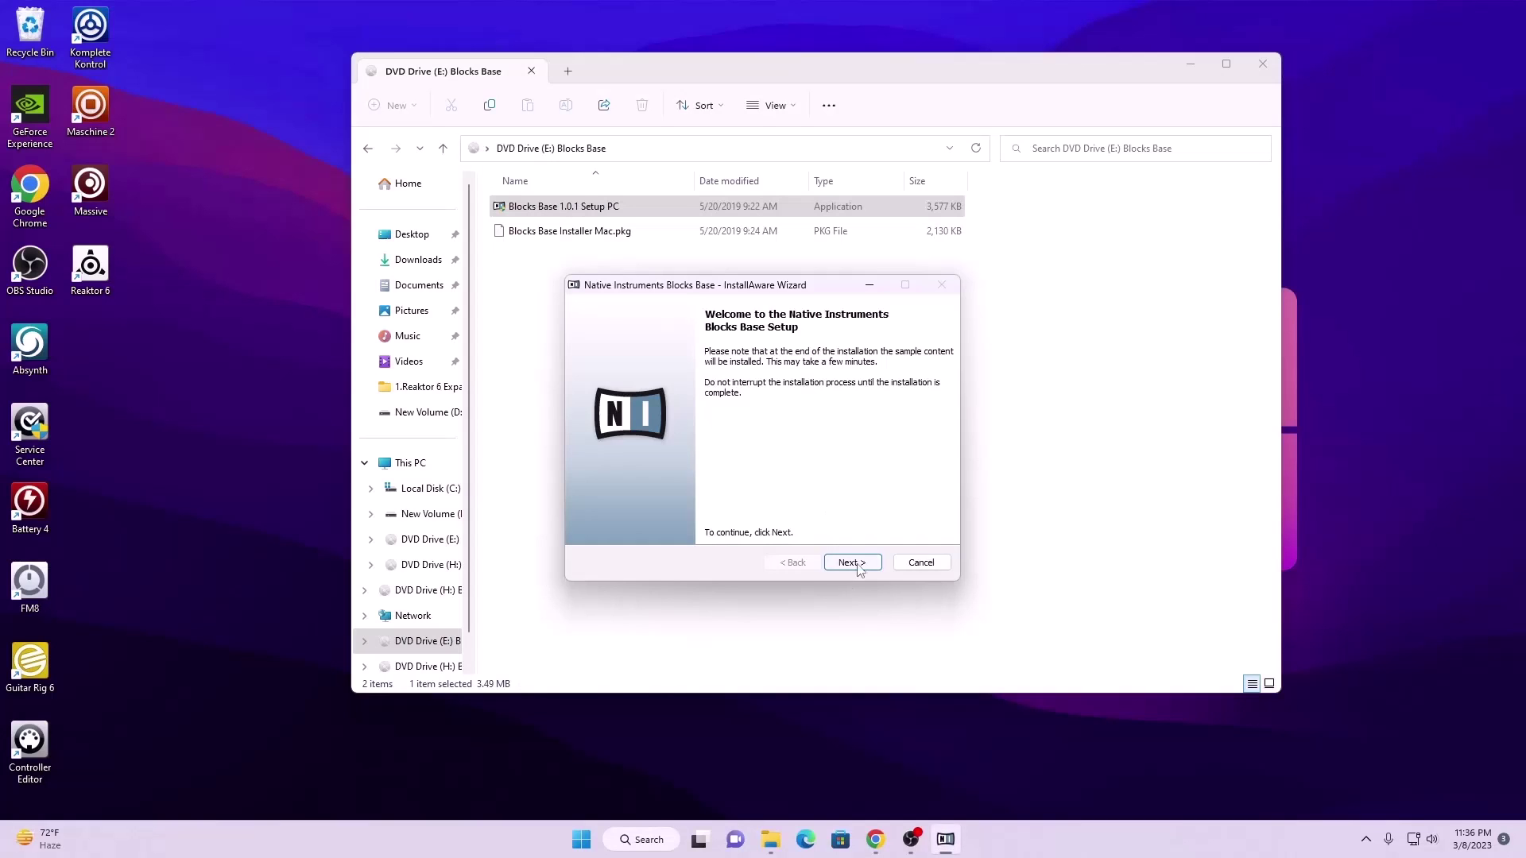
click(853, 563)
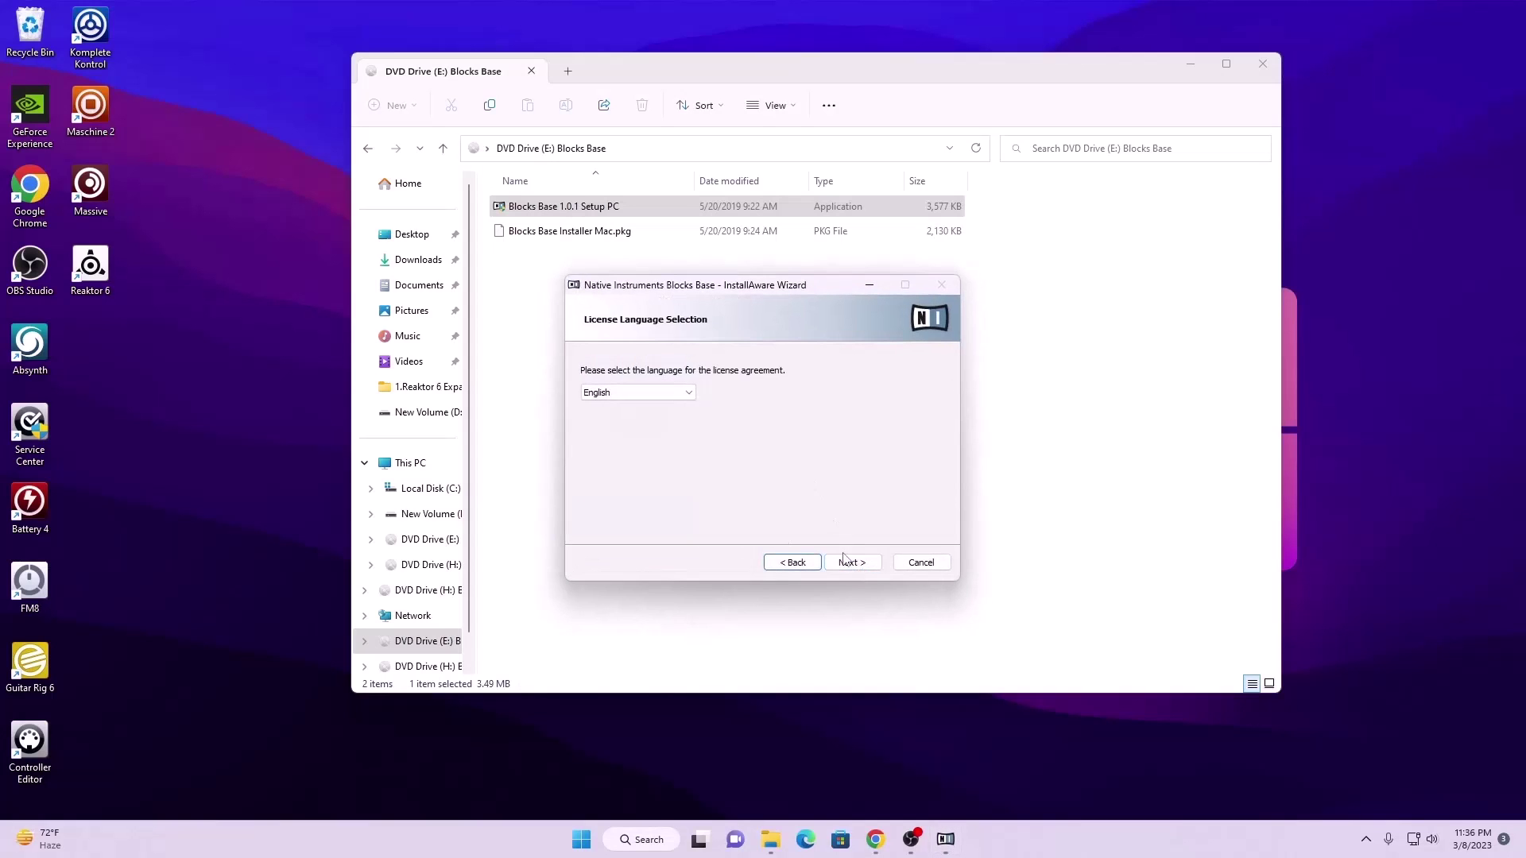
click(848, 561)
click(843, 565)
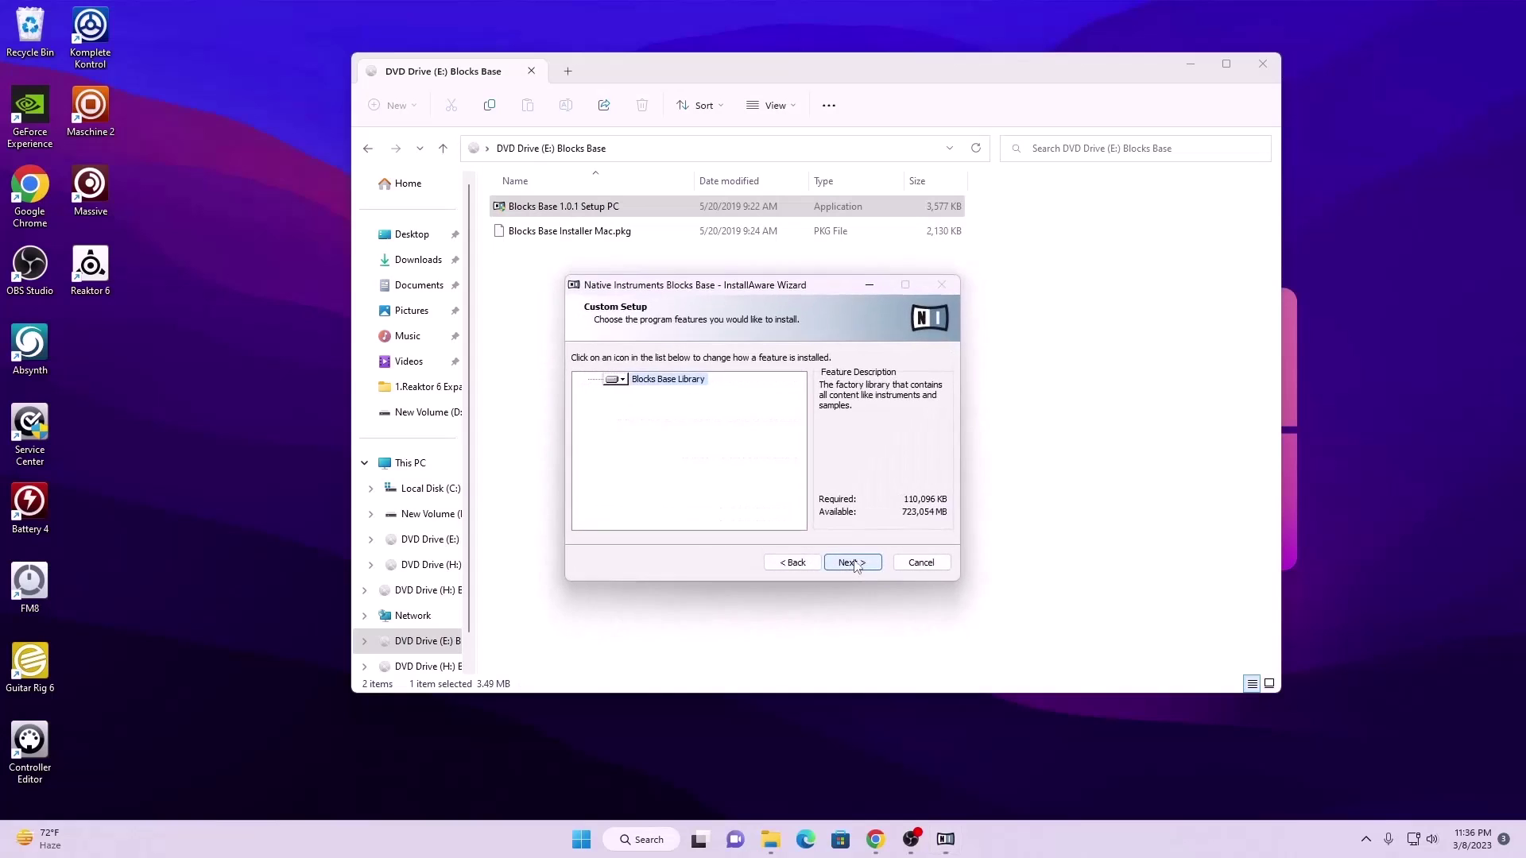
click(857, 565)
click(858, 566)
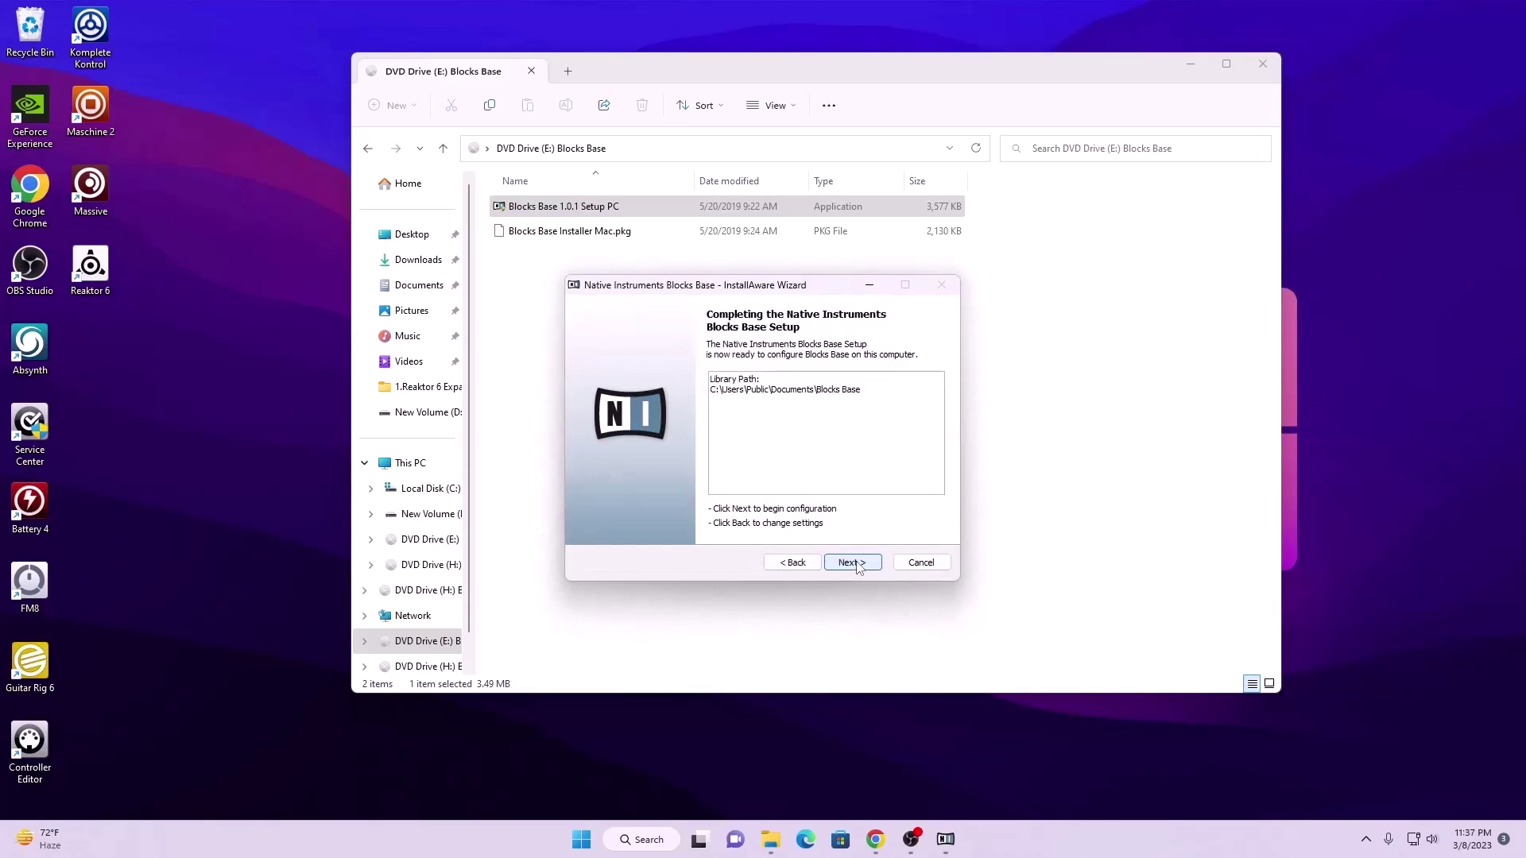
click(852, 562)
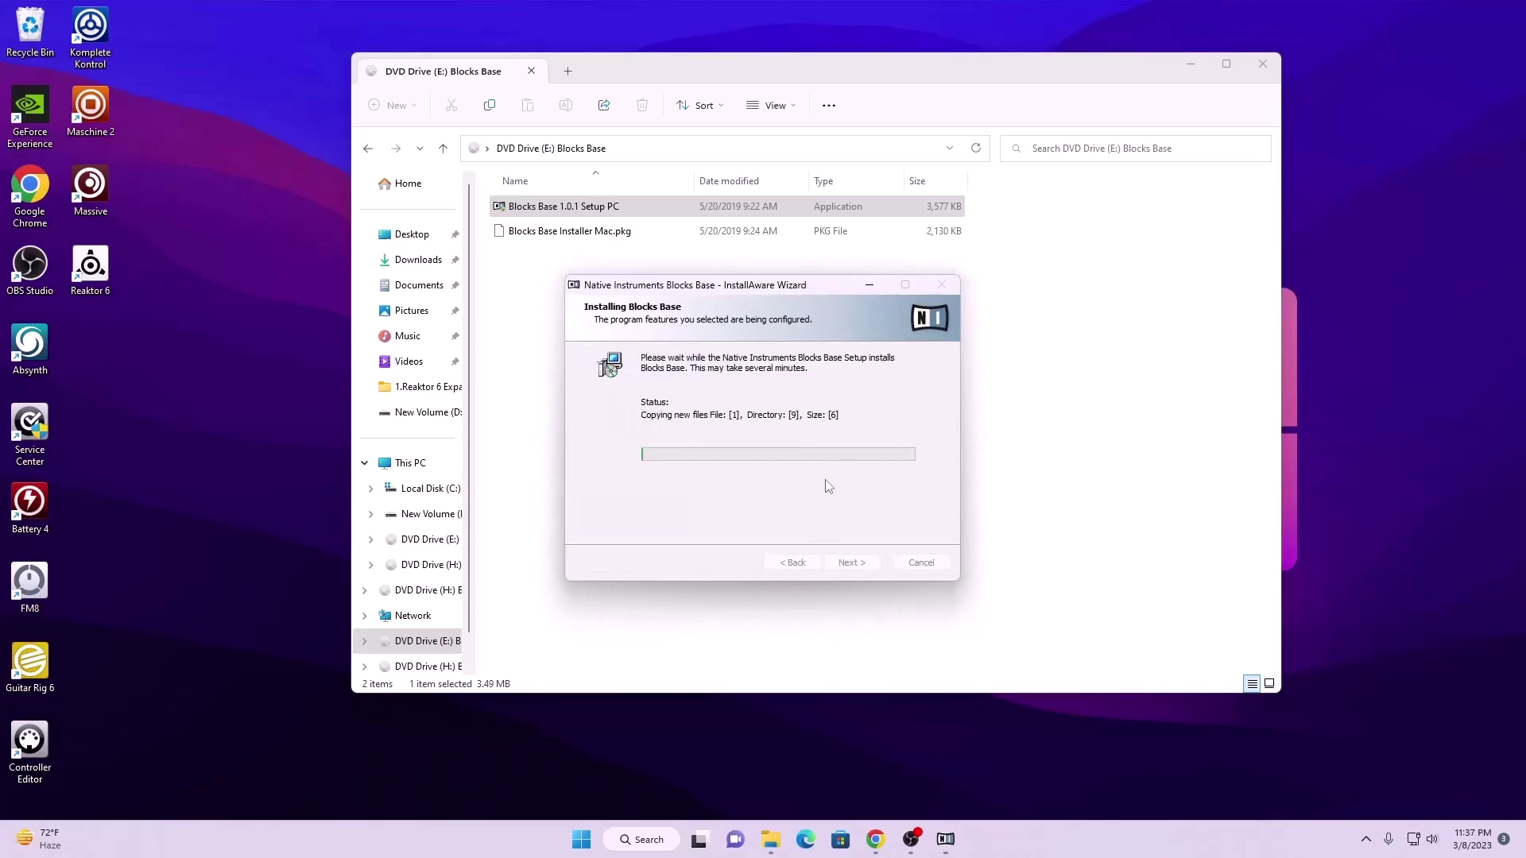
click(852, 562)
click(367, 148)
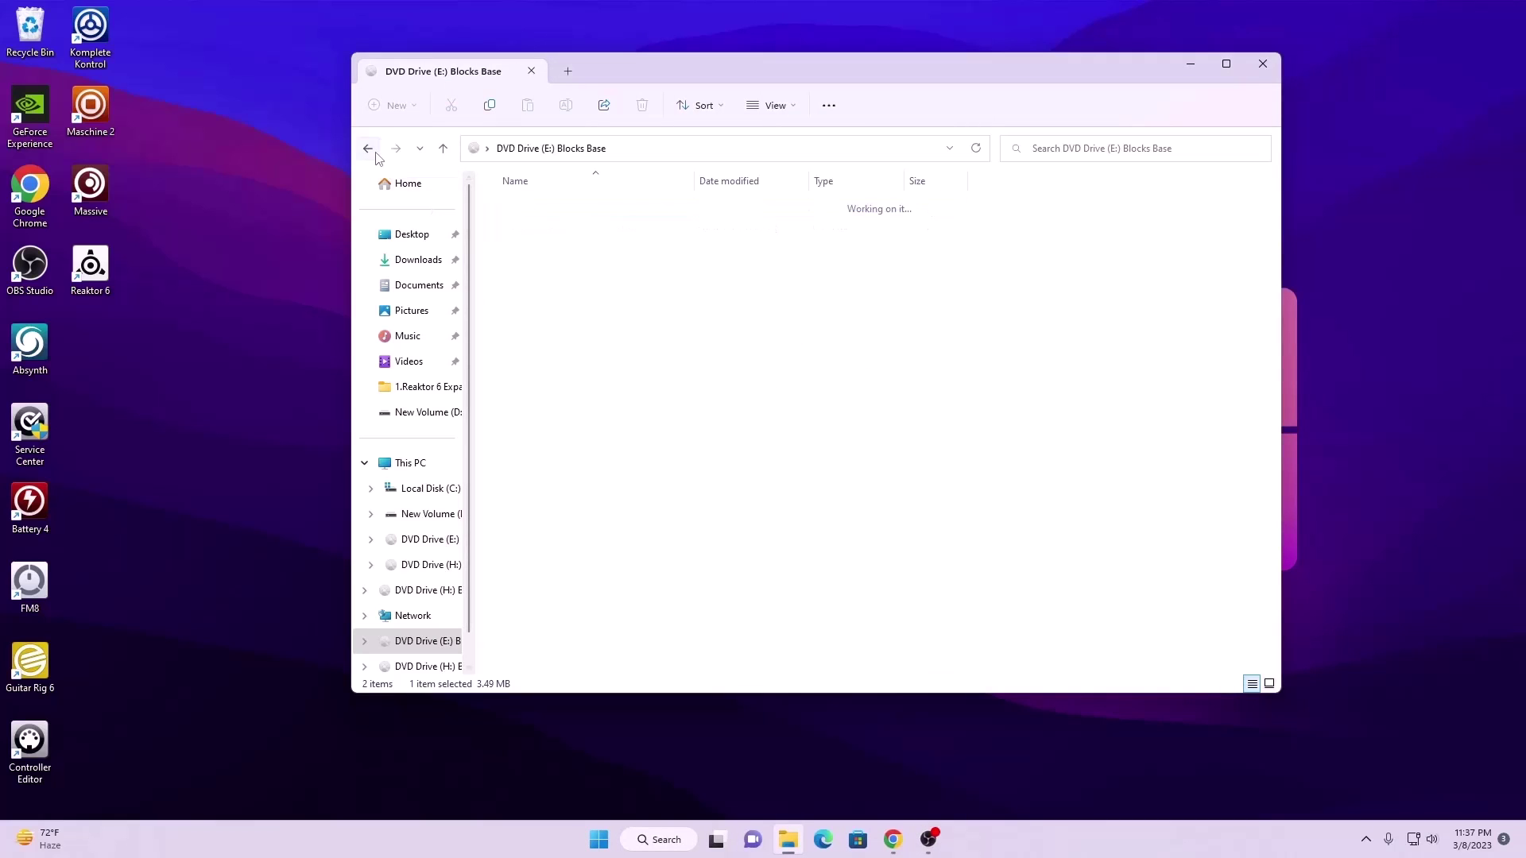
- Mount Blocks_Primes and install Blocks Primes 1.0.1 with the default feature and location
double_click(577, 233)
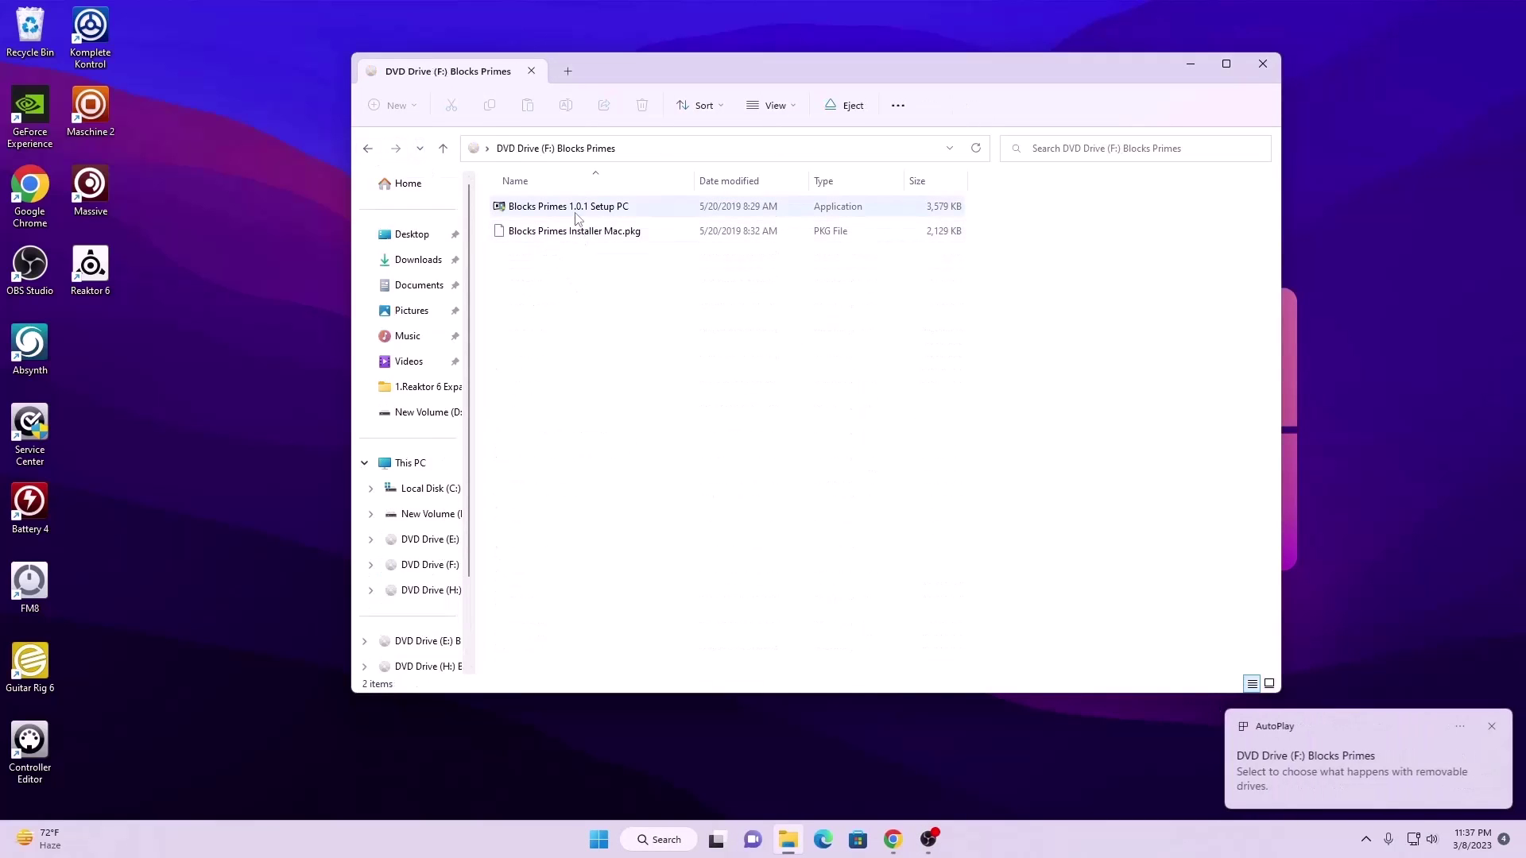
click(577, 213)
double_click(577, 208)
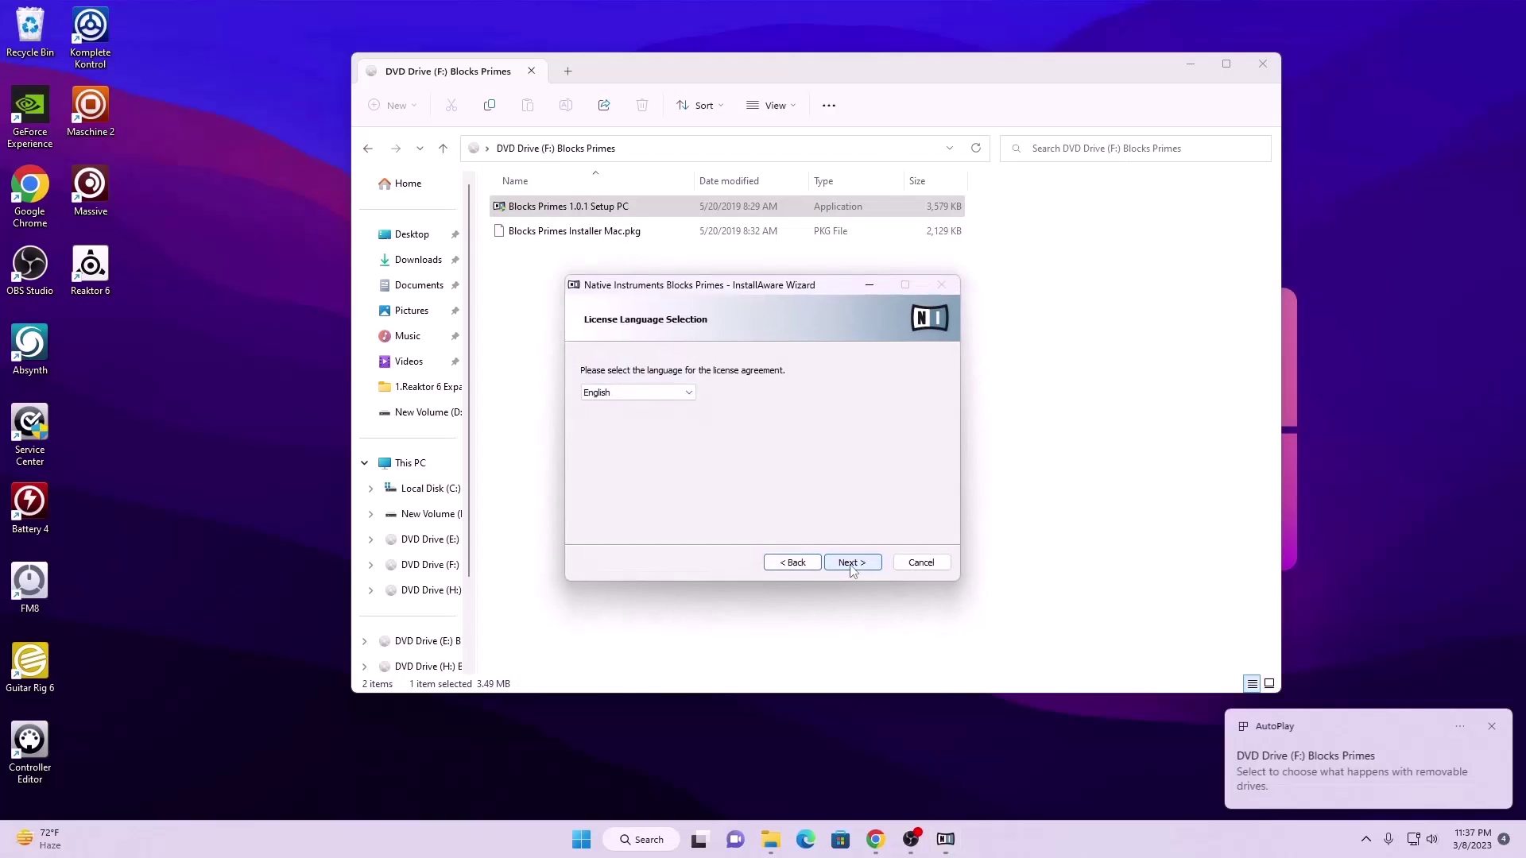
click(850, 563)
click(852, 563)
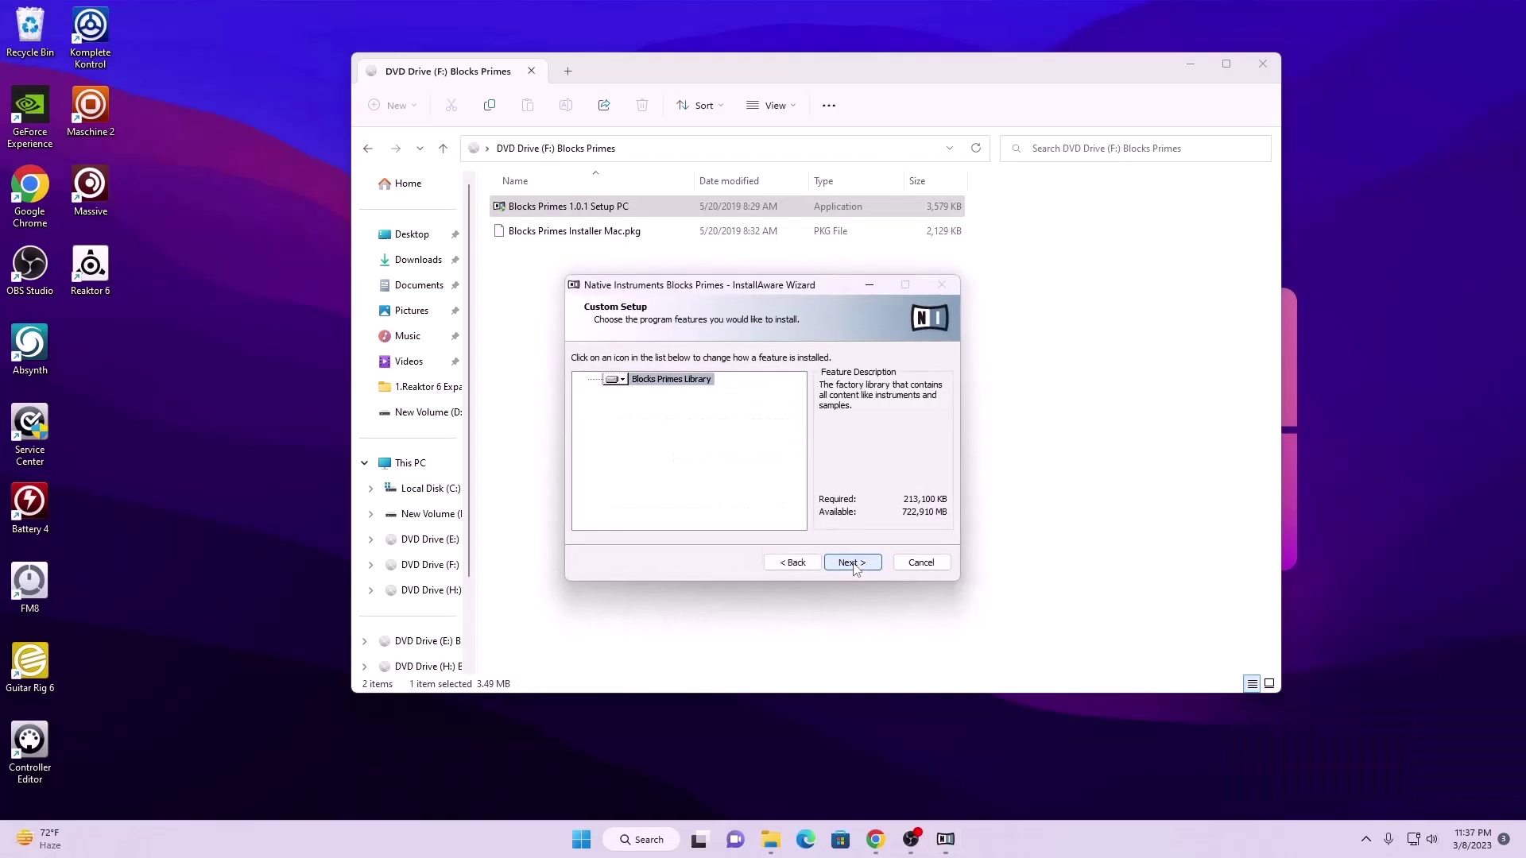
click(852, 562)
click(852, 563)
click(852, 563)
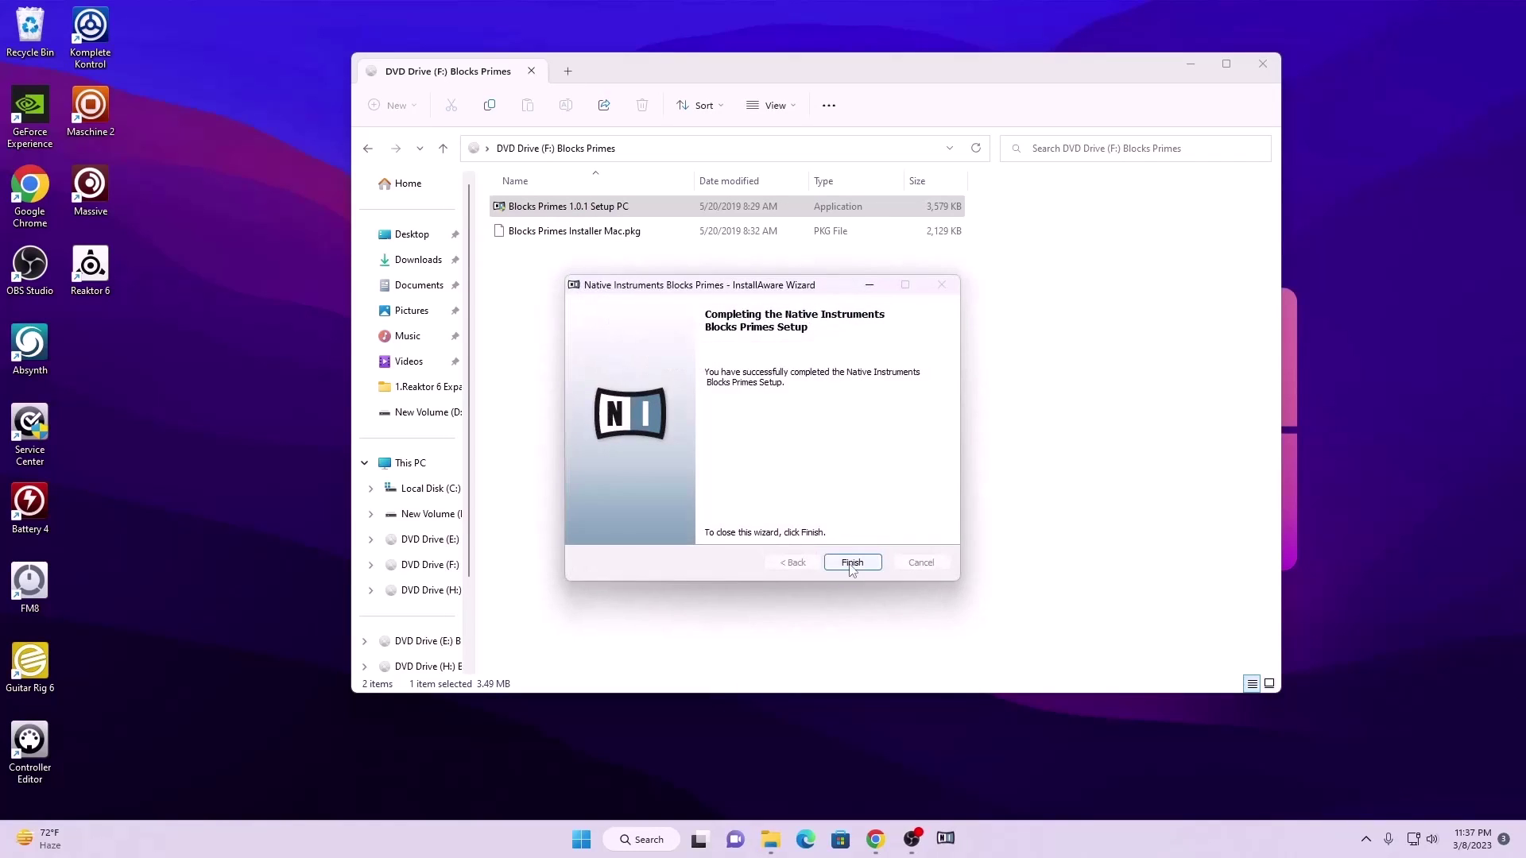
click(847, 564)
- Return from the Reaktor 6 expansion images up to the 3.Expansions folder
click(368, 148)
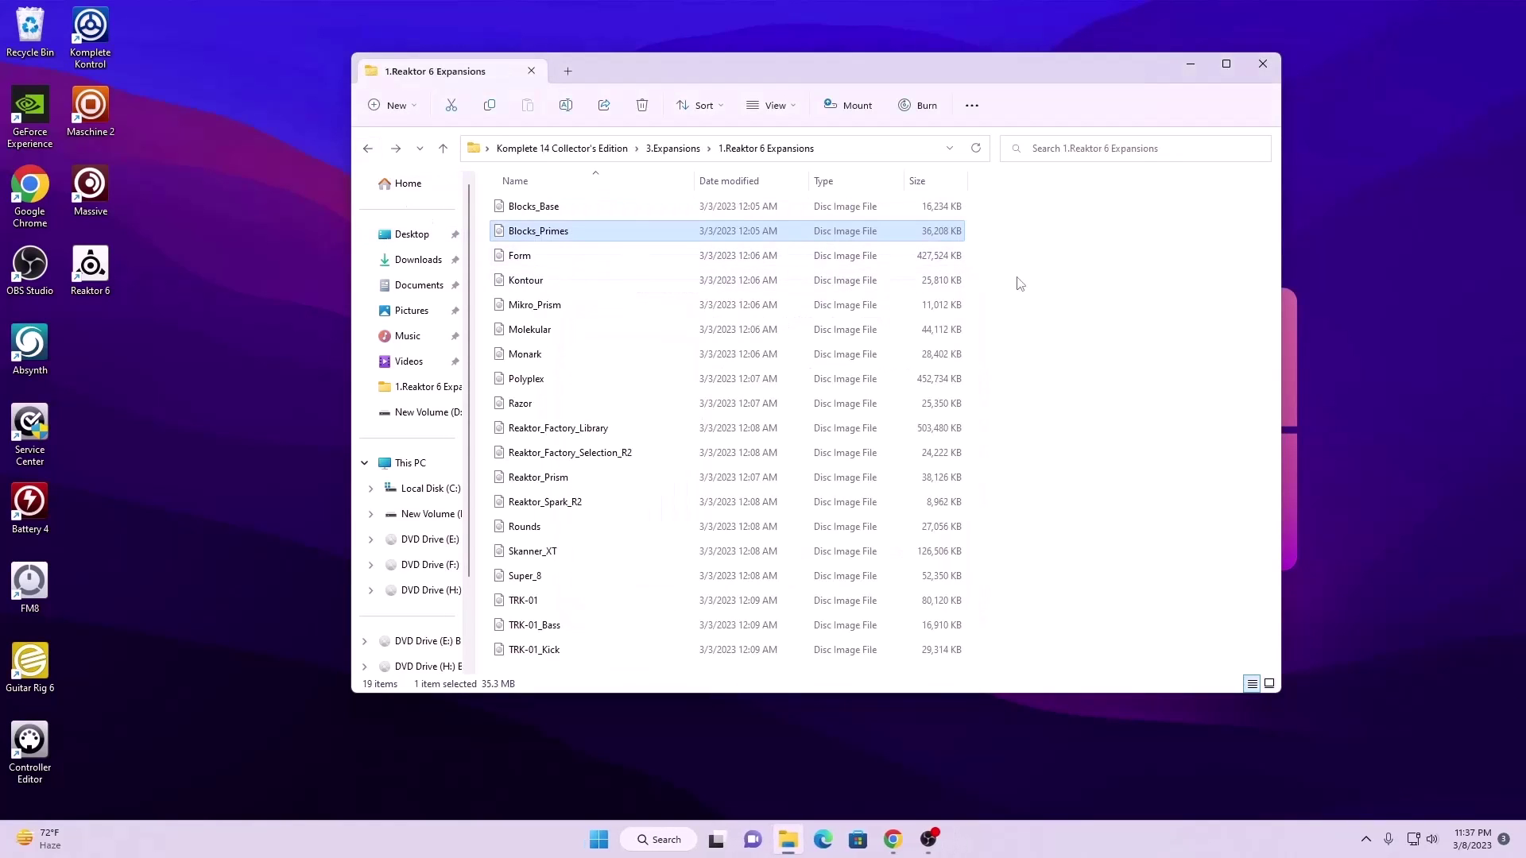
drag(1071, 258, 575, 750)
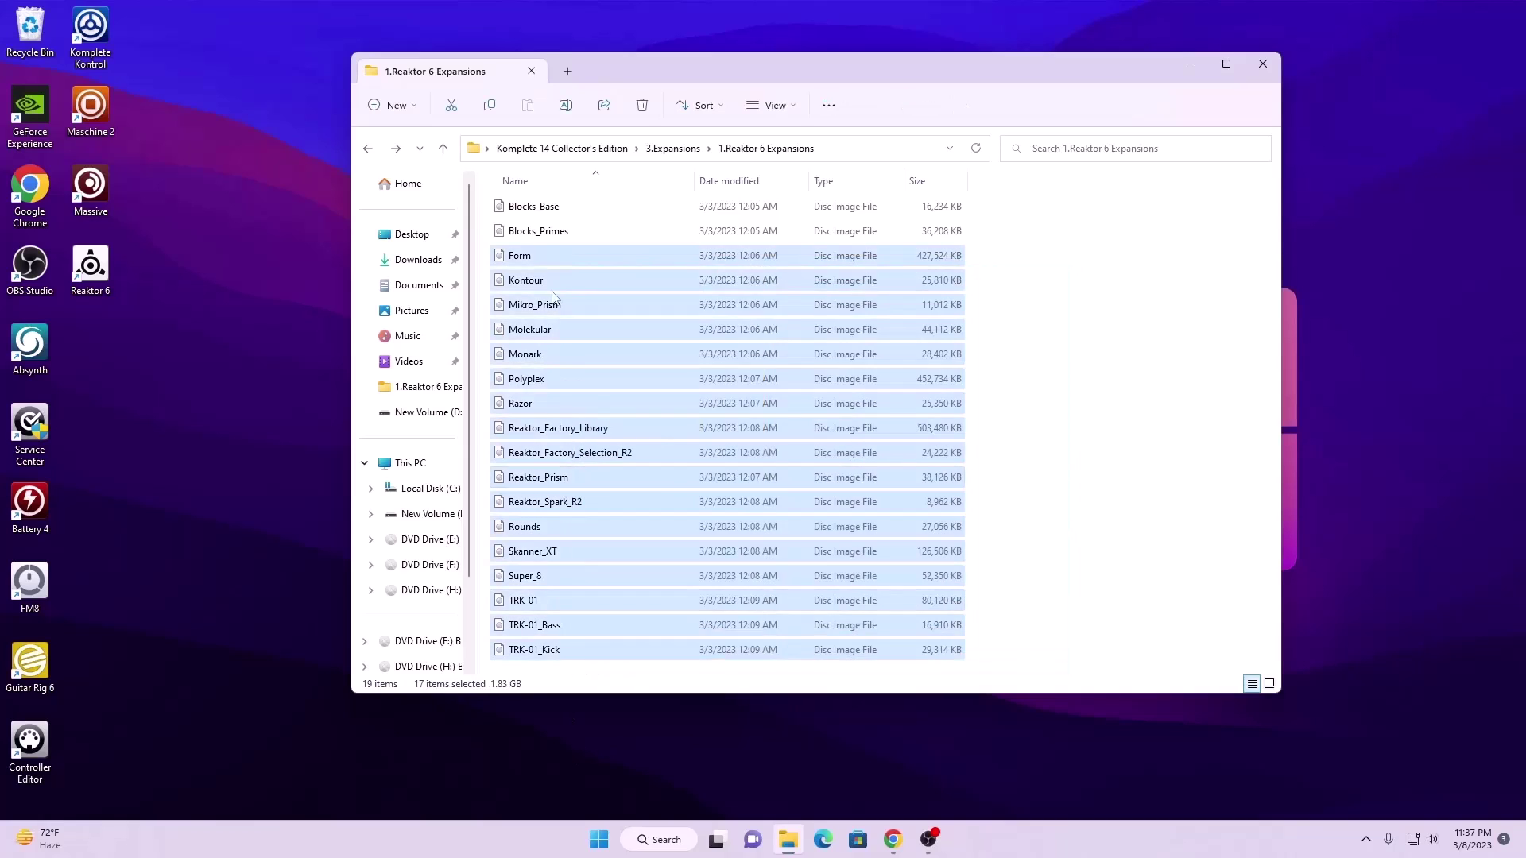
click(557, 669)
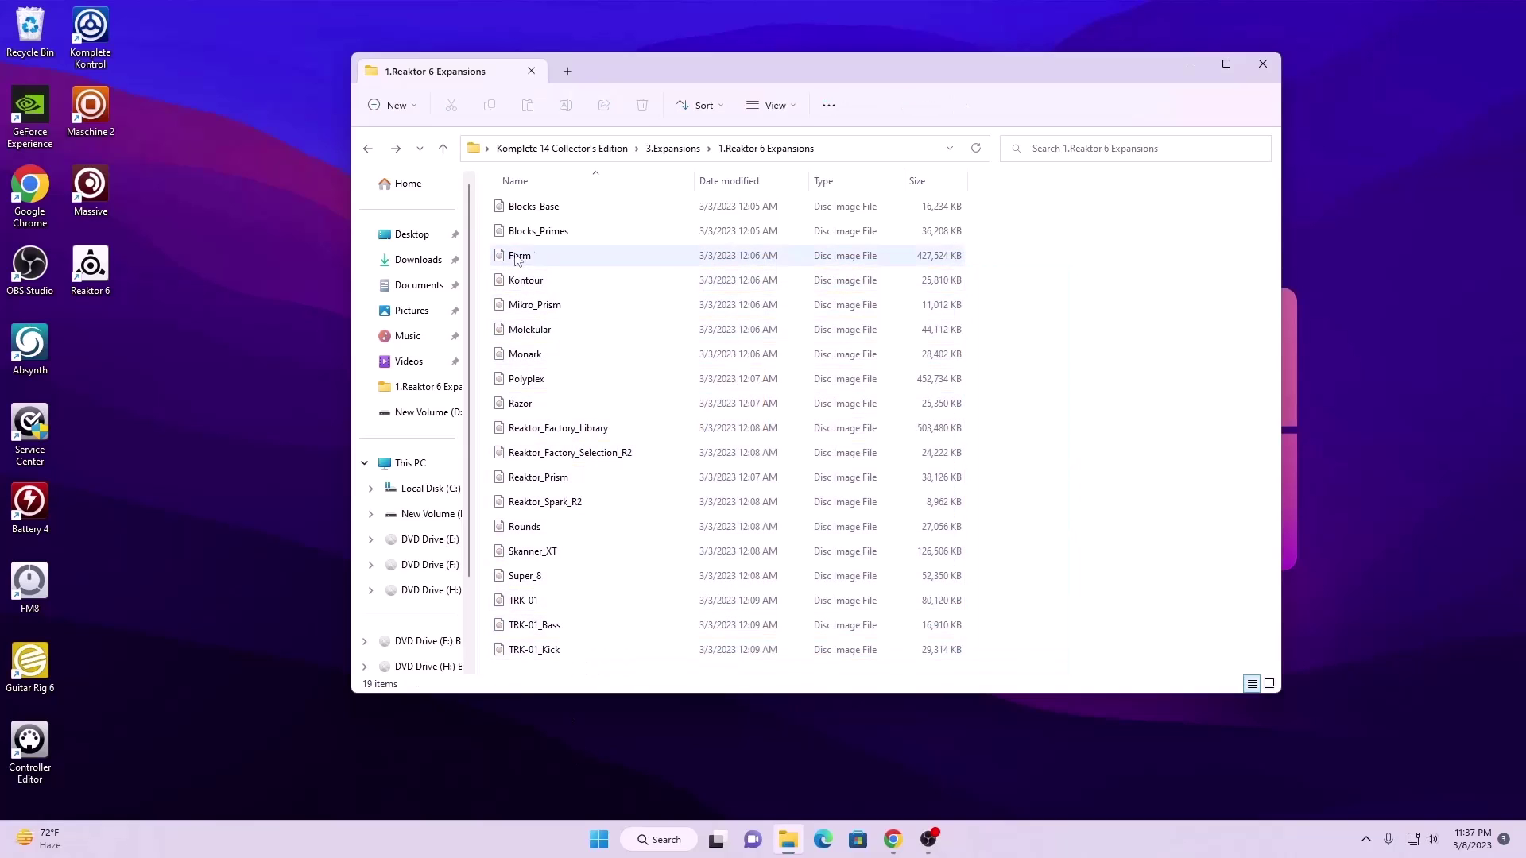
click(368, 149)
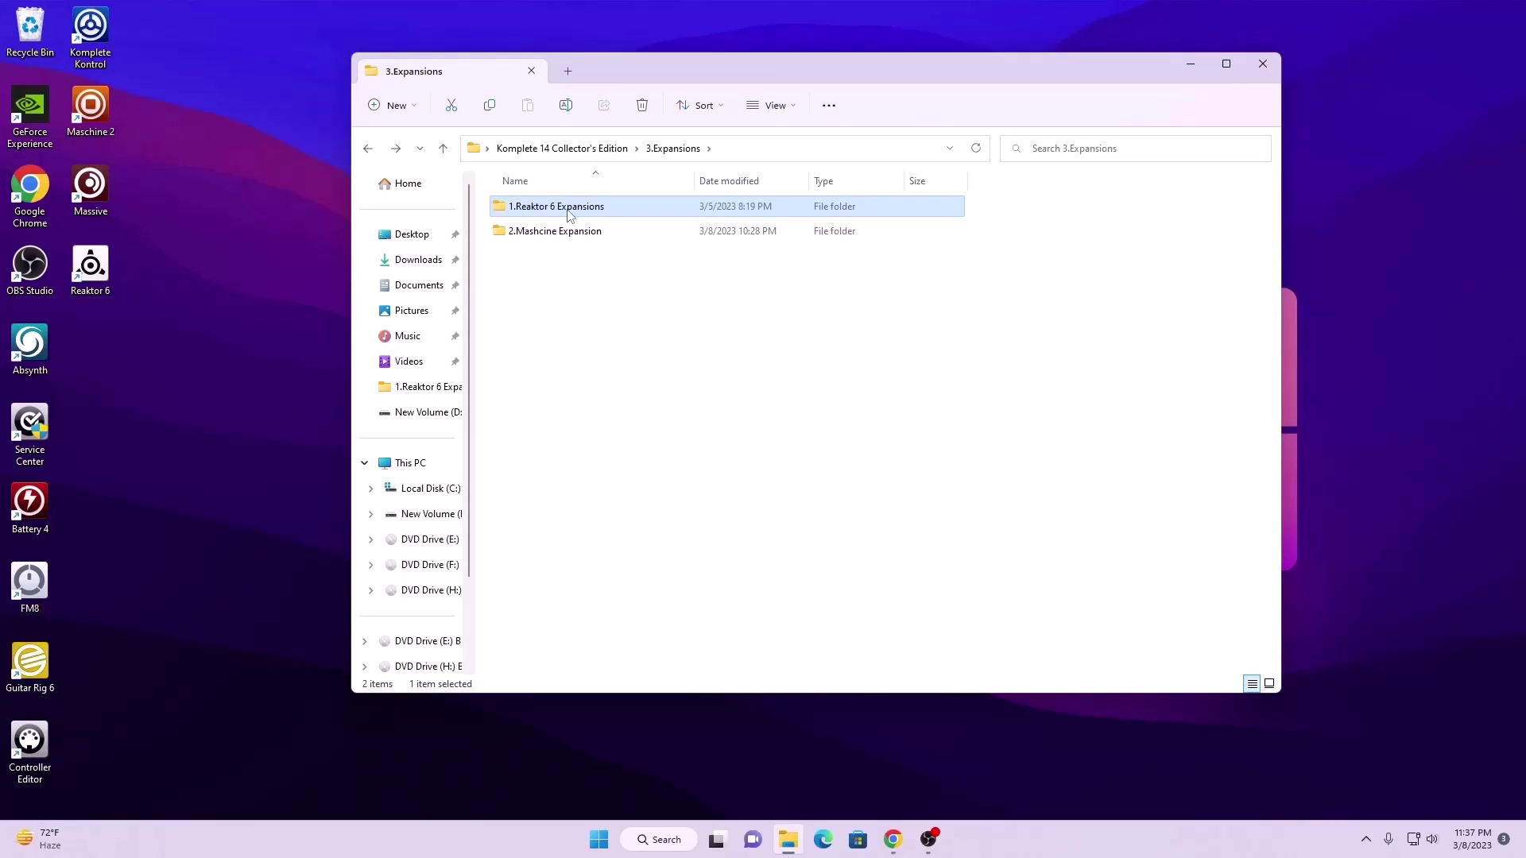
click(613, 280)
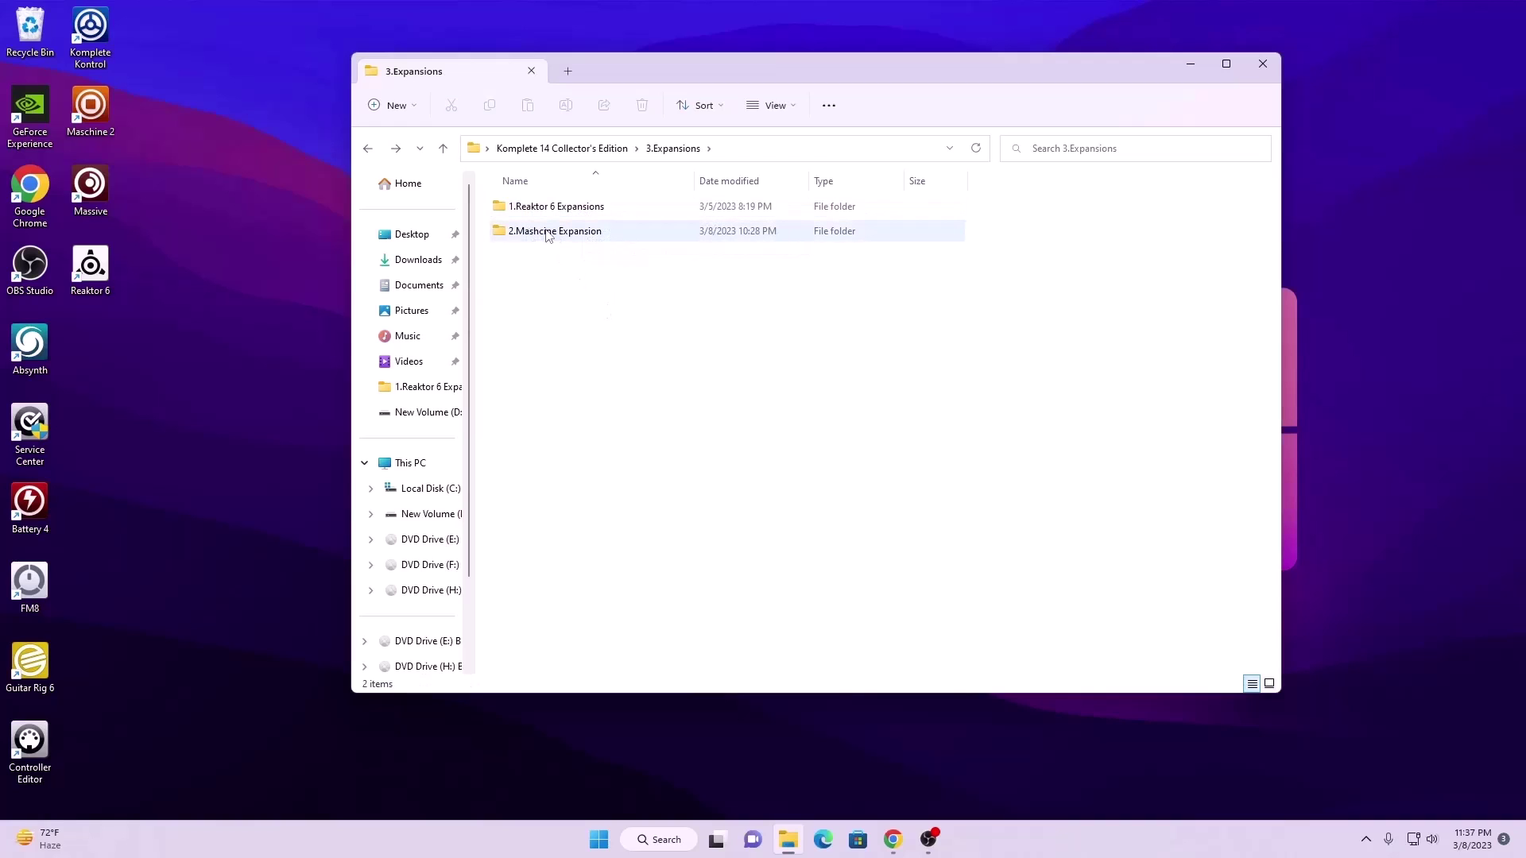
- Copy the link text from Expansion.txt in 2.Mashcine Expansion, then close Notepad
double_click(540, 235)
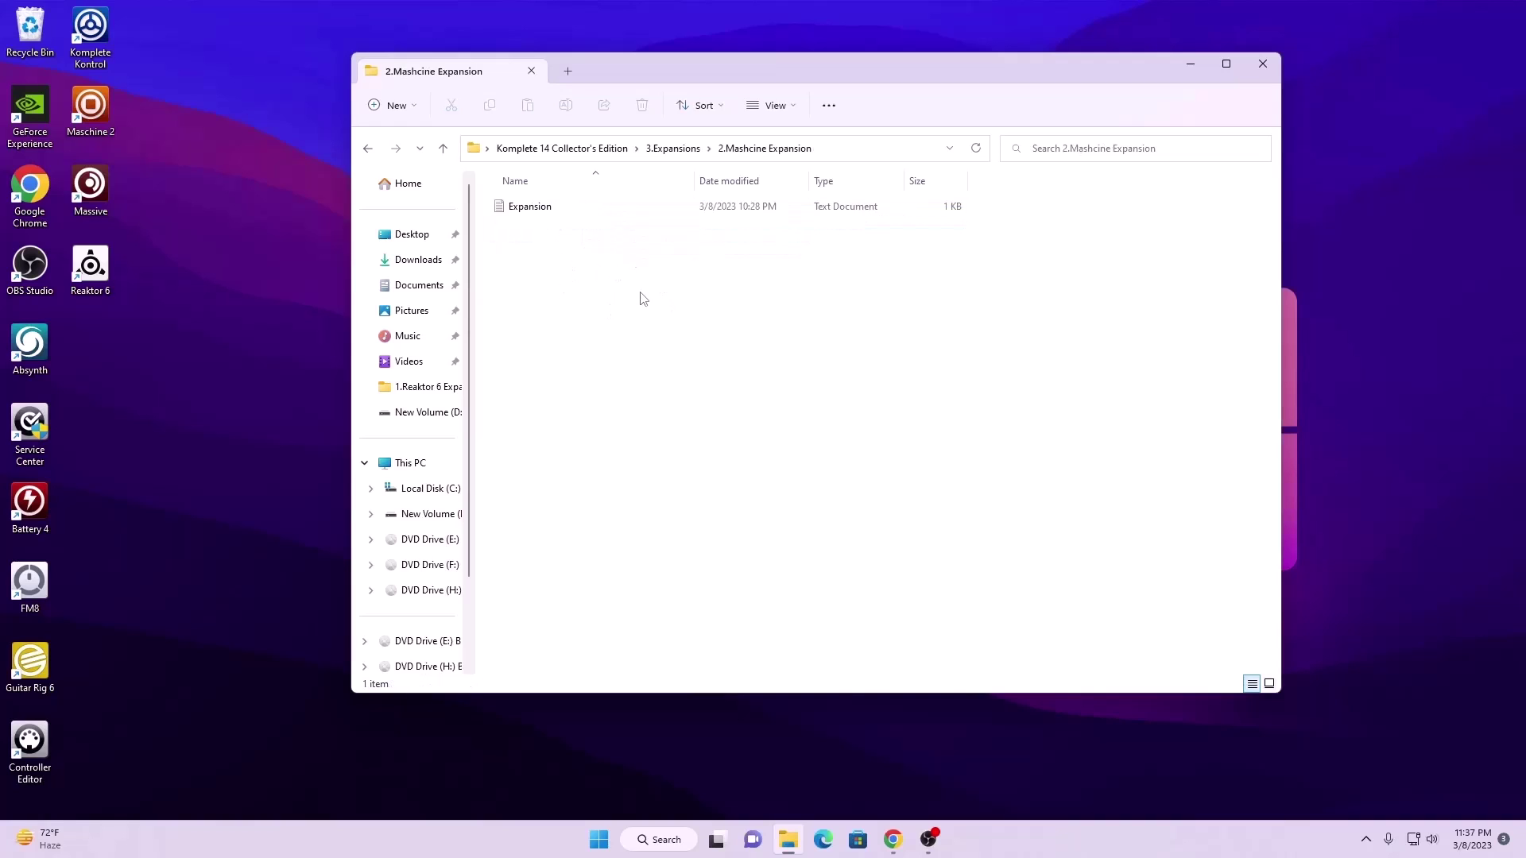
double_click(529, 208)
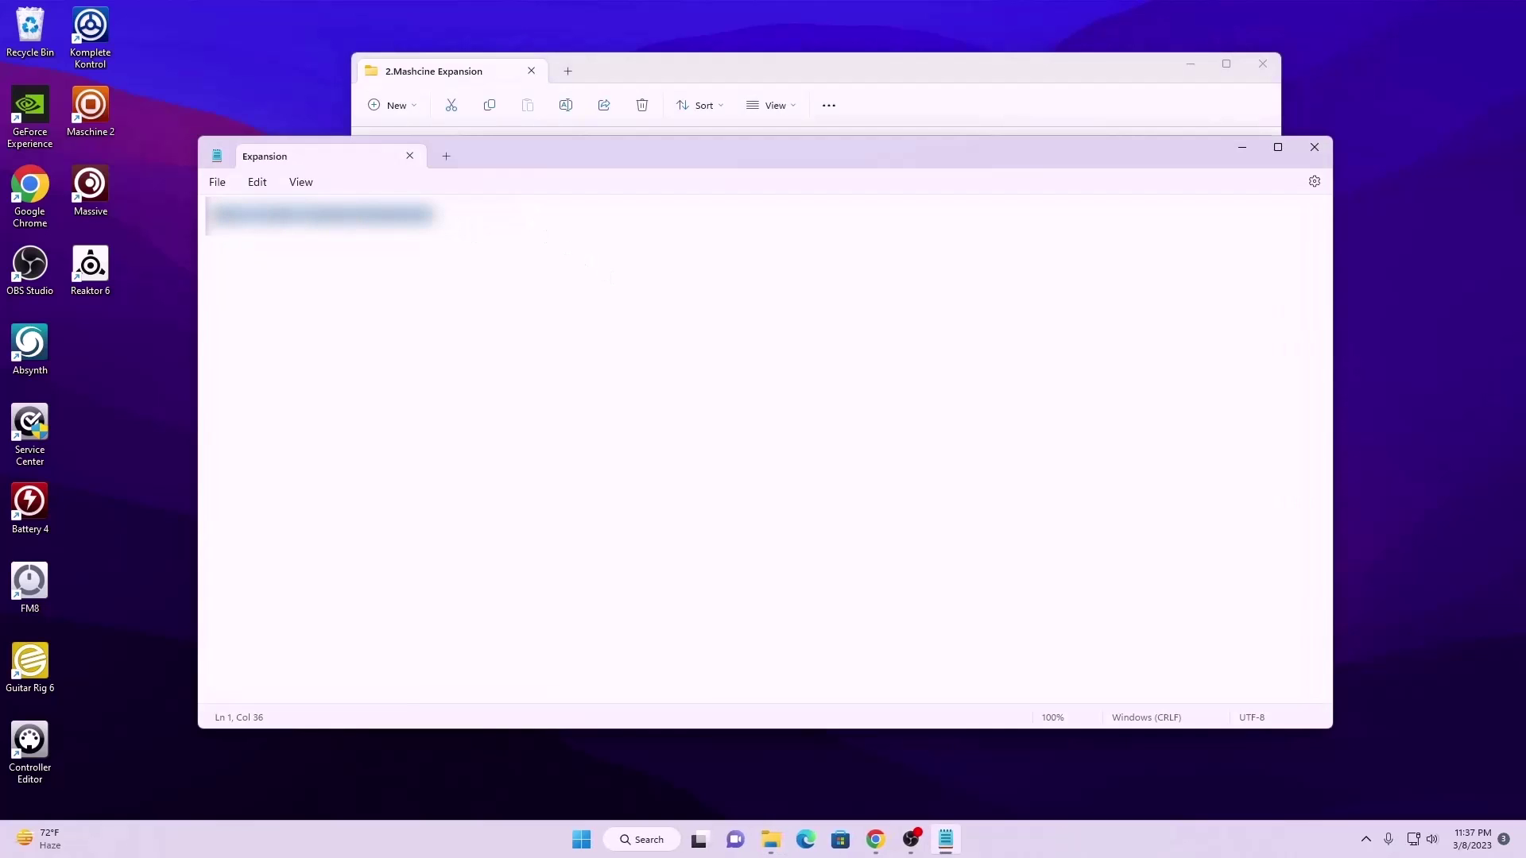
right_click(259, 232)
click(322, 297)
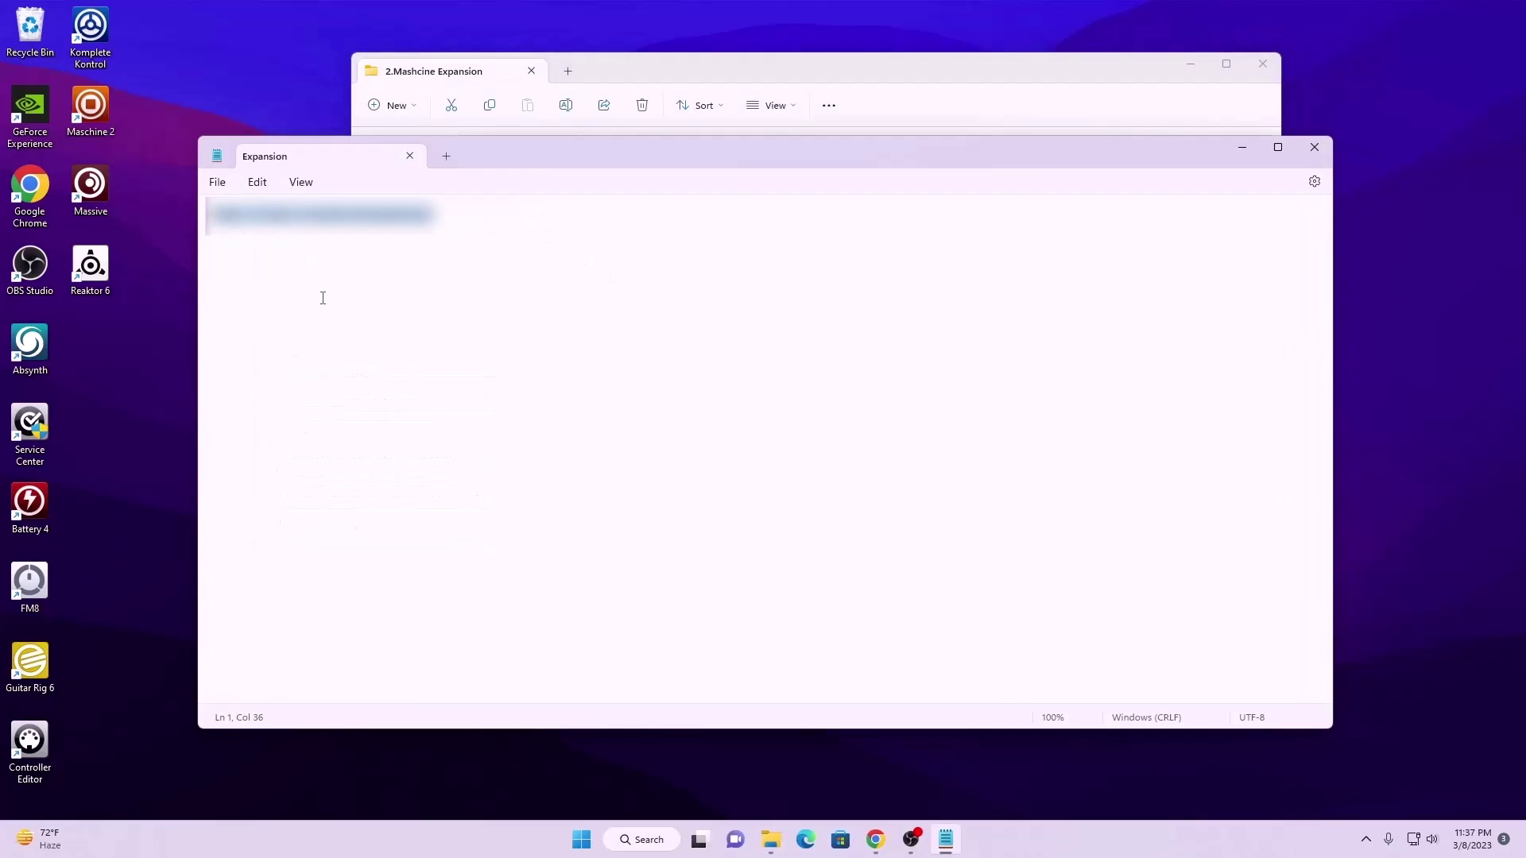
click(1314, 148)
- Start a new Incognito Chrome window to paste the copied link as the address
right_click(892, 839)
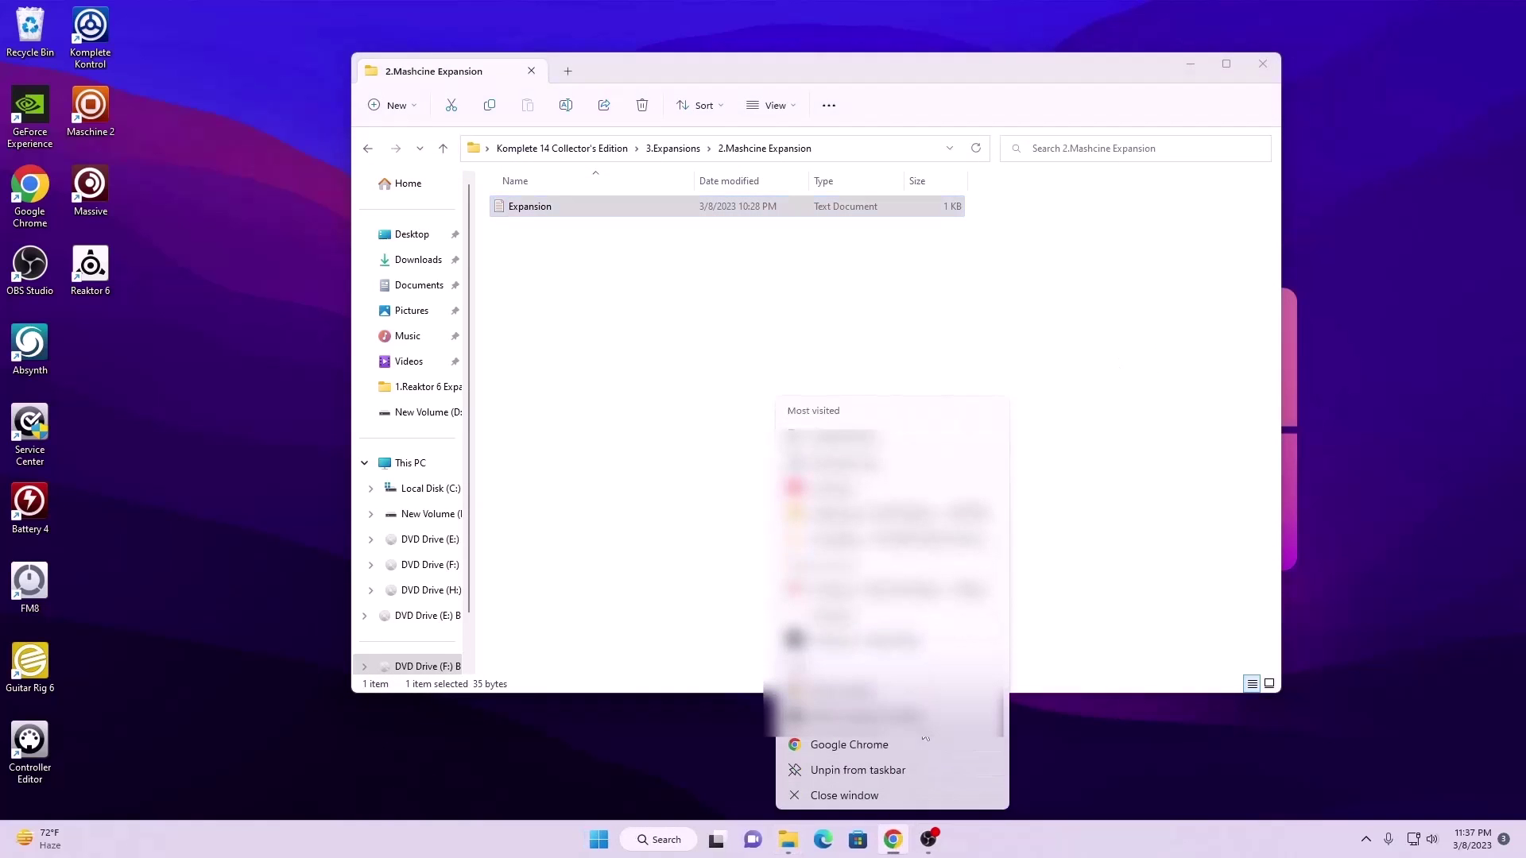
click(803, 716)
right_click(210, 42)
- Load the copied Maschine expansion link and browse the Linktree expansion list
click(282, 168)
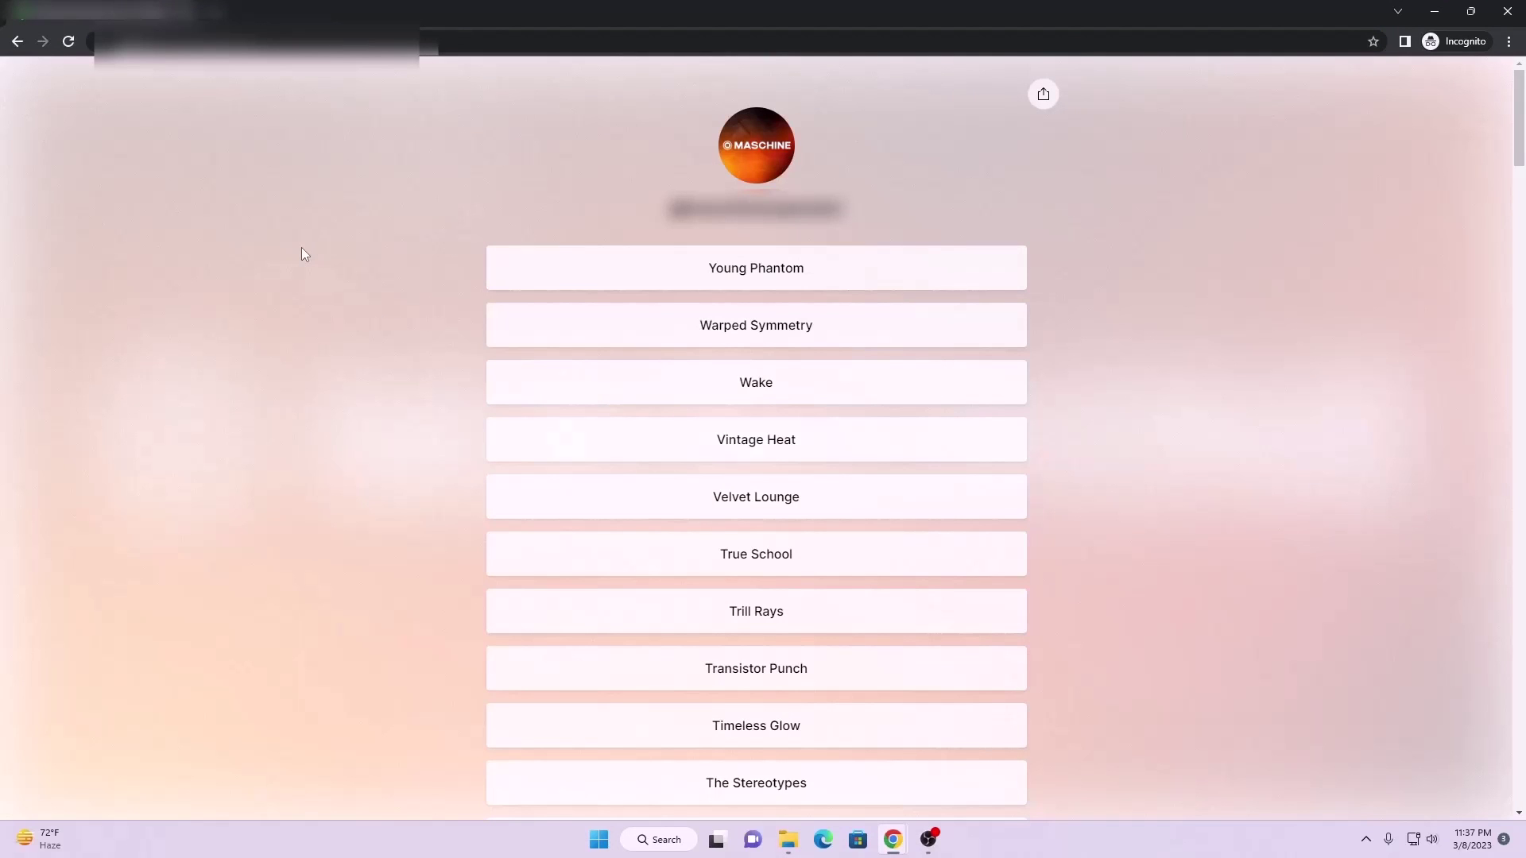
scroll(785, 272, down, 10)
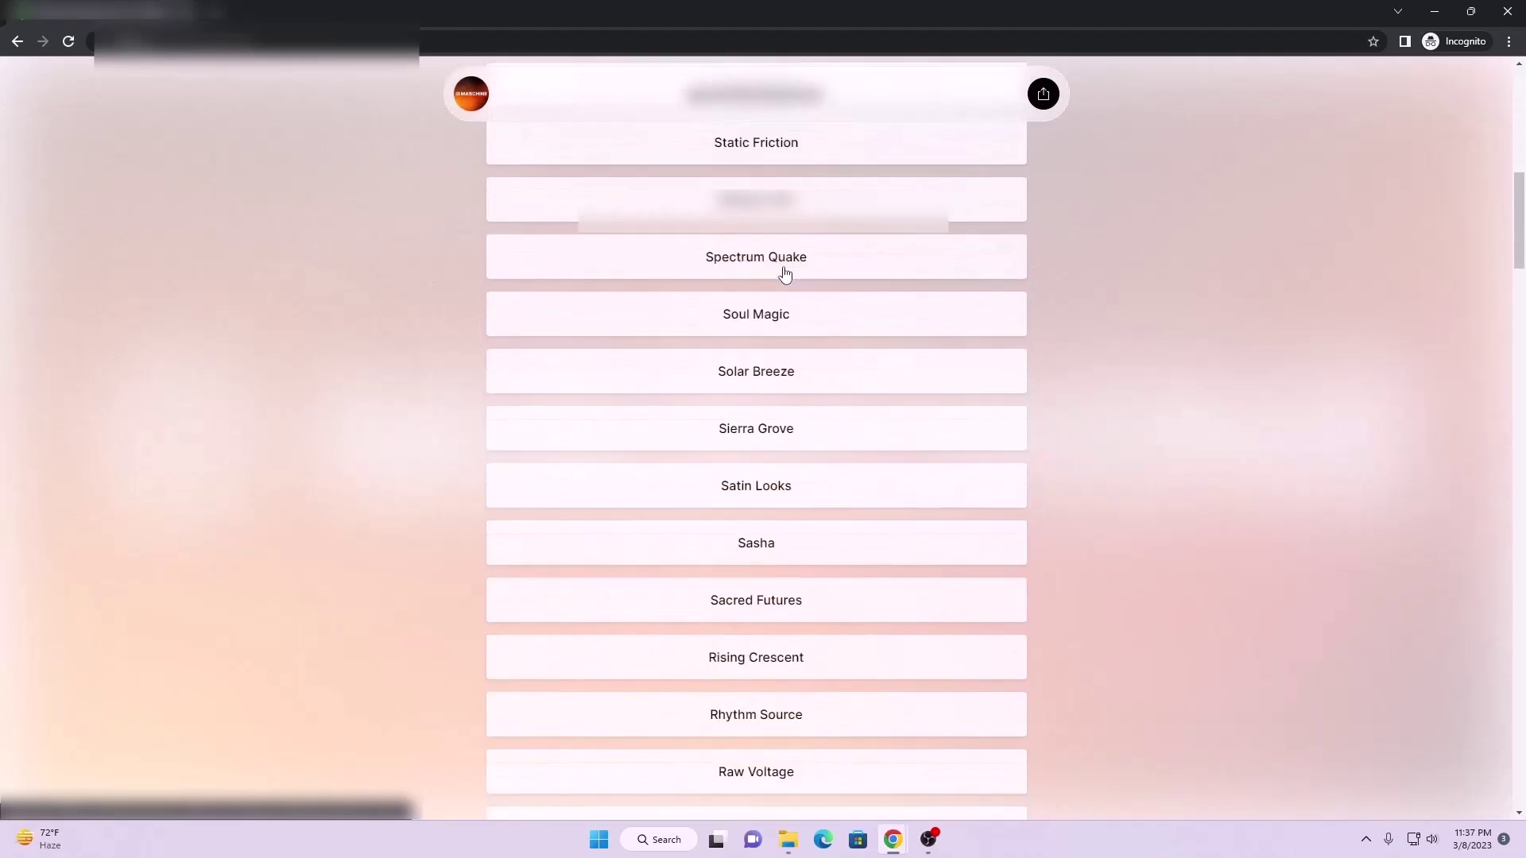
scroll(784, 272, down, 20)
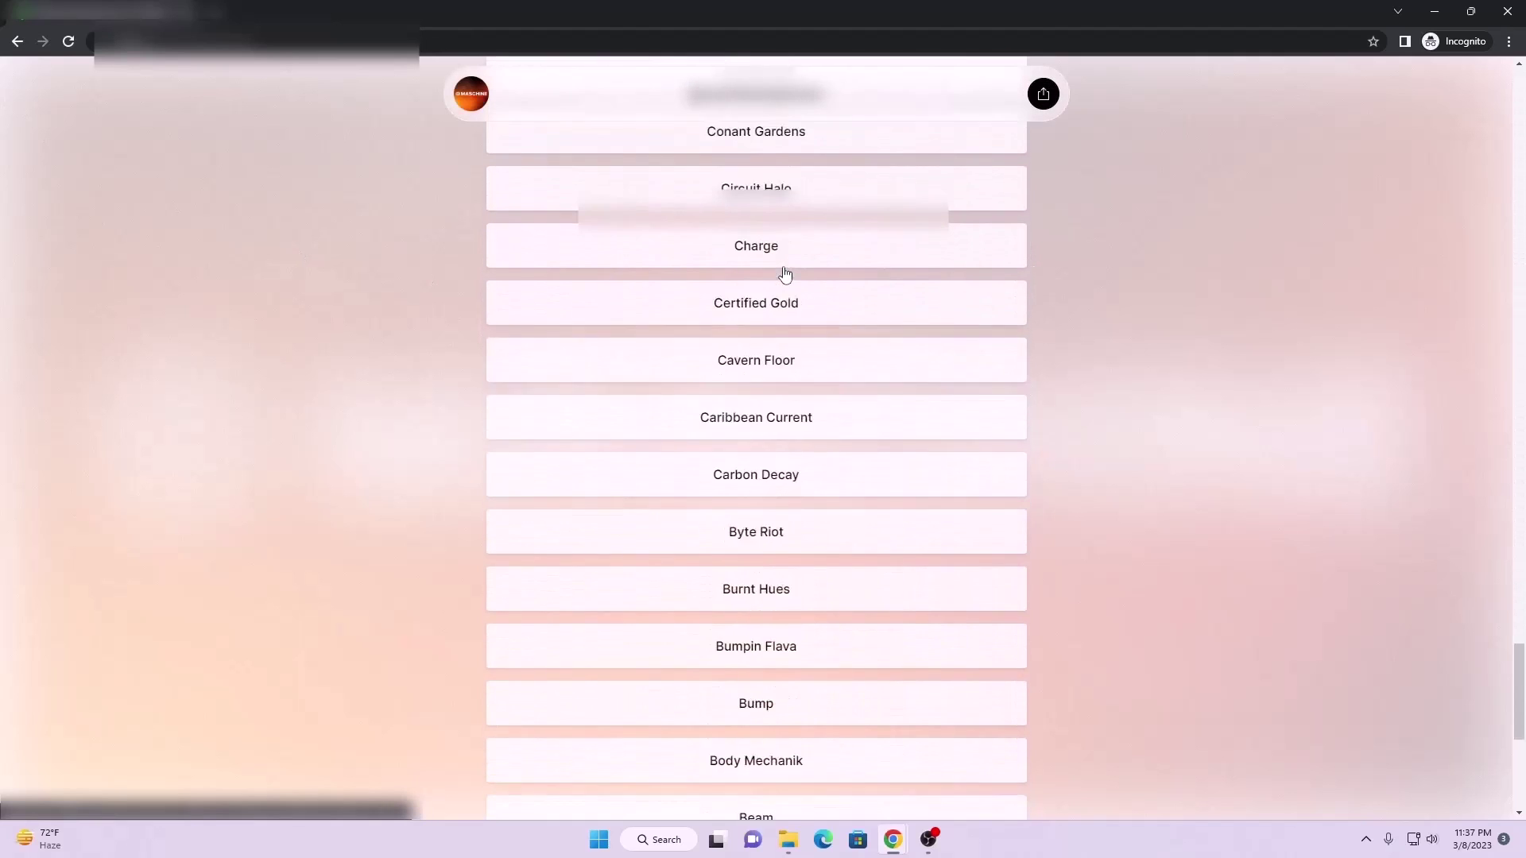
scroll(785, 273, down, 5)
scroll(784, 273, up, 20)
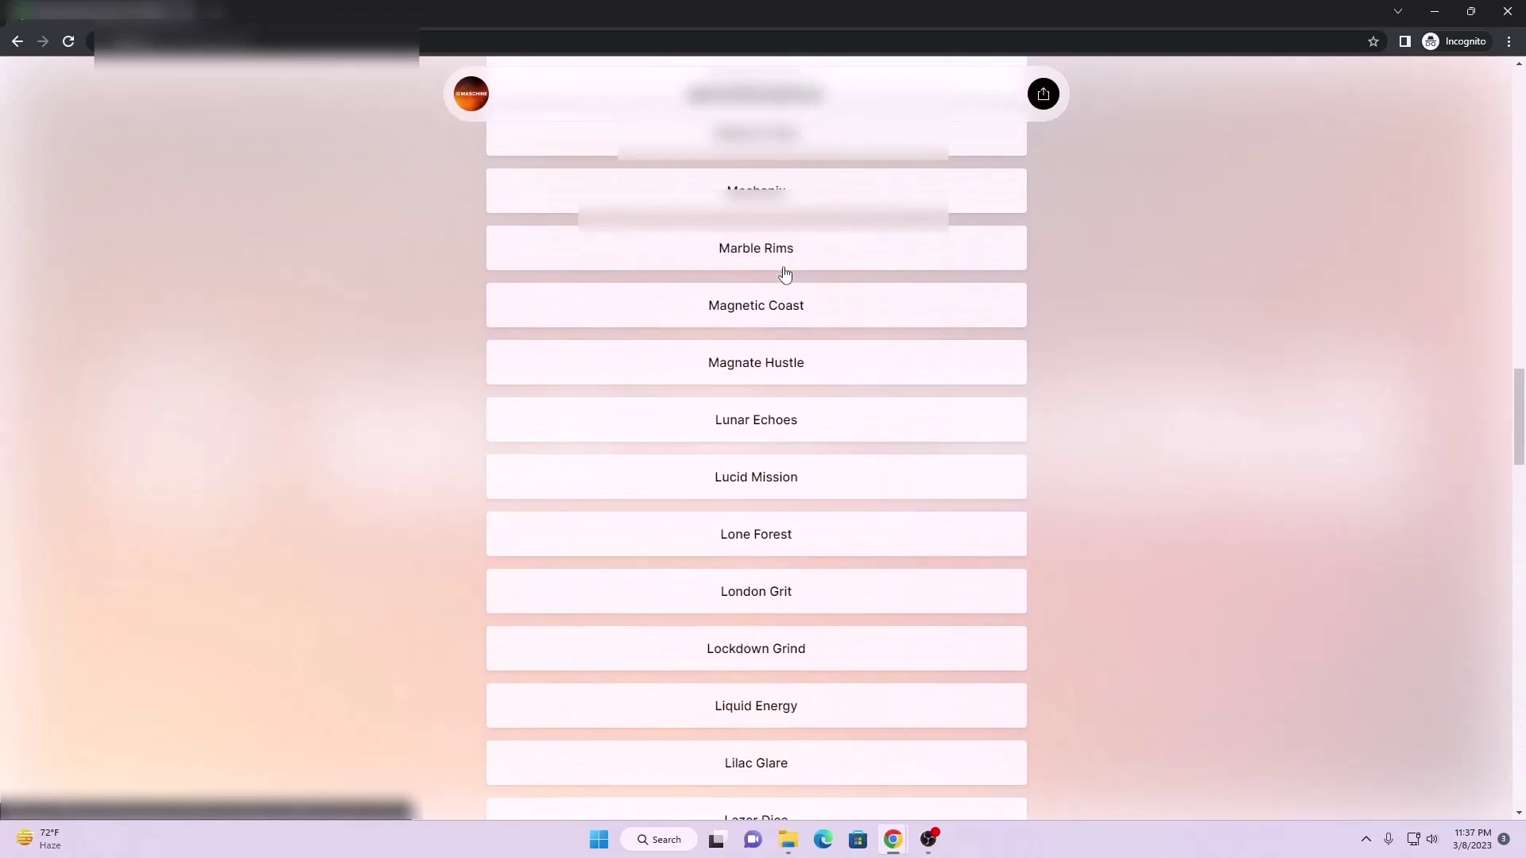
scroll(784, 273, up, 20)
scroll(857, 265, down, 1)
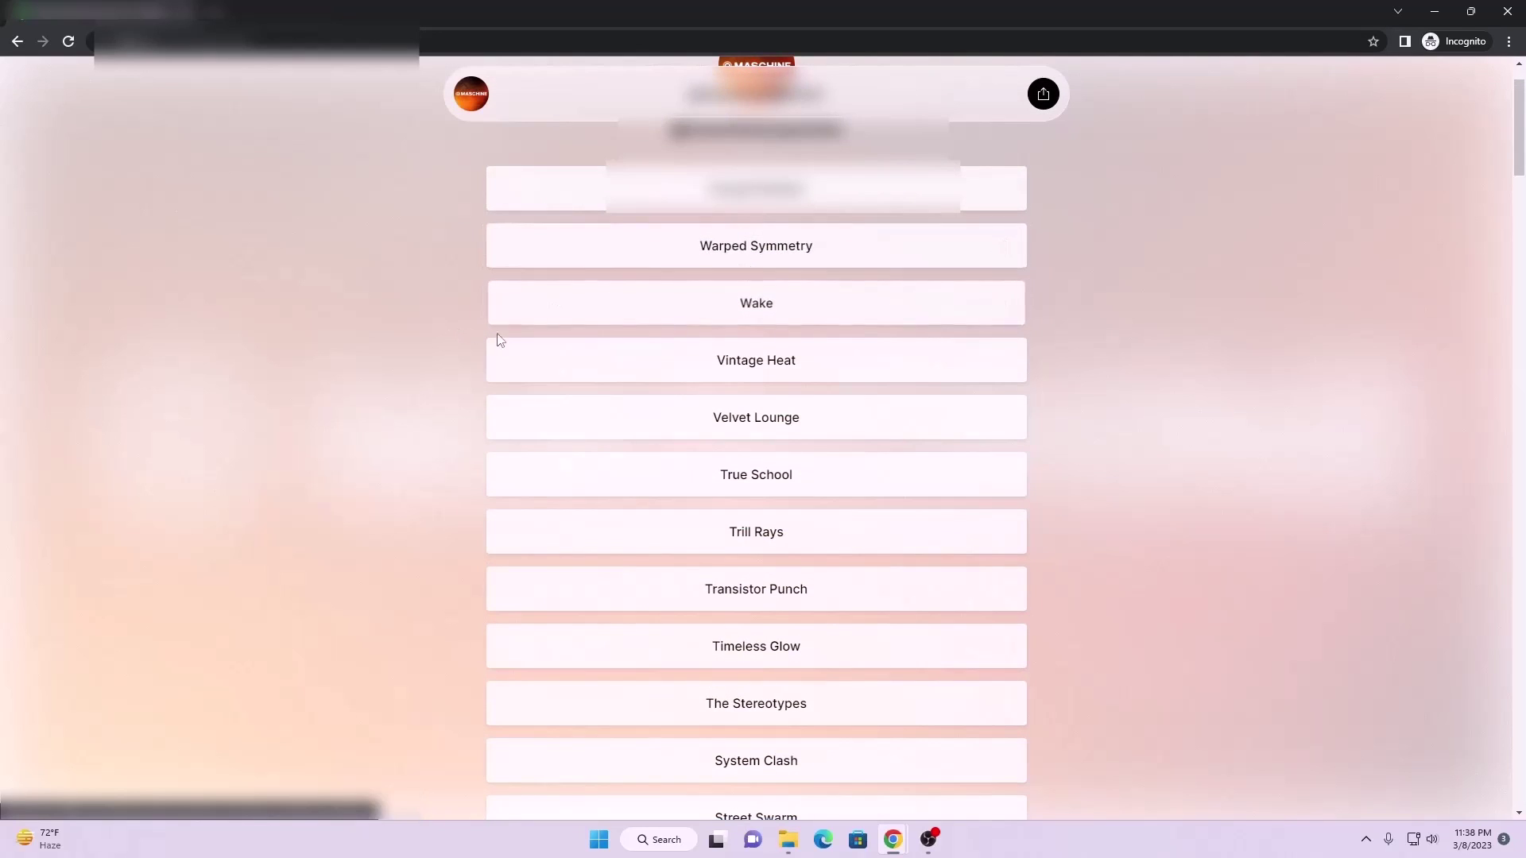
scroll(501, 341, down, 8)
scroll(738, 294, down, 1)
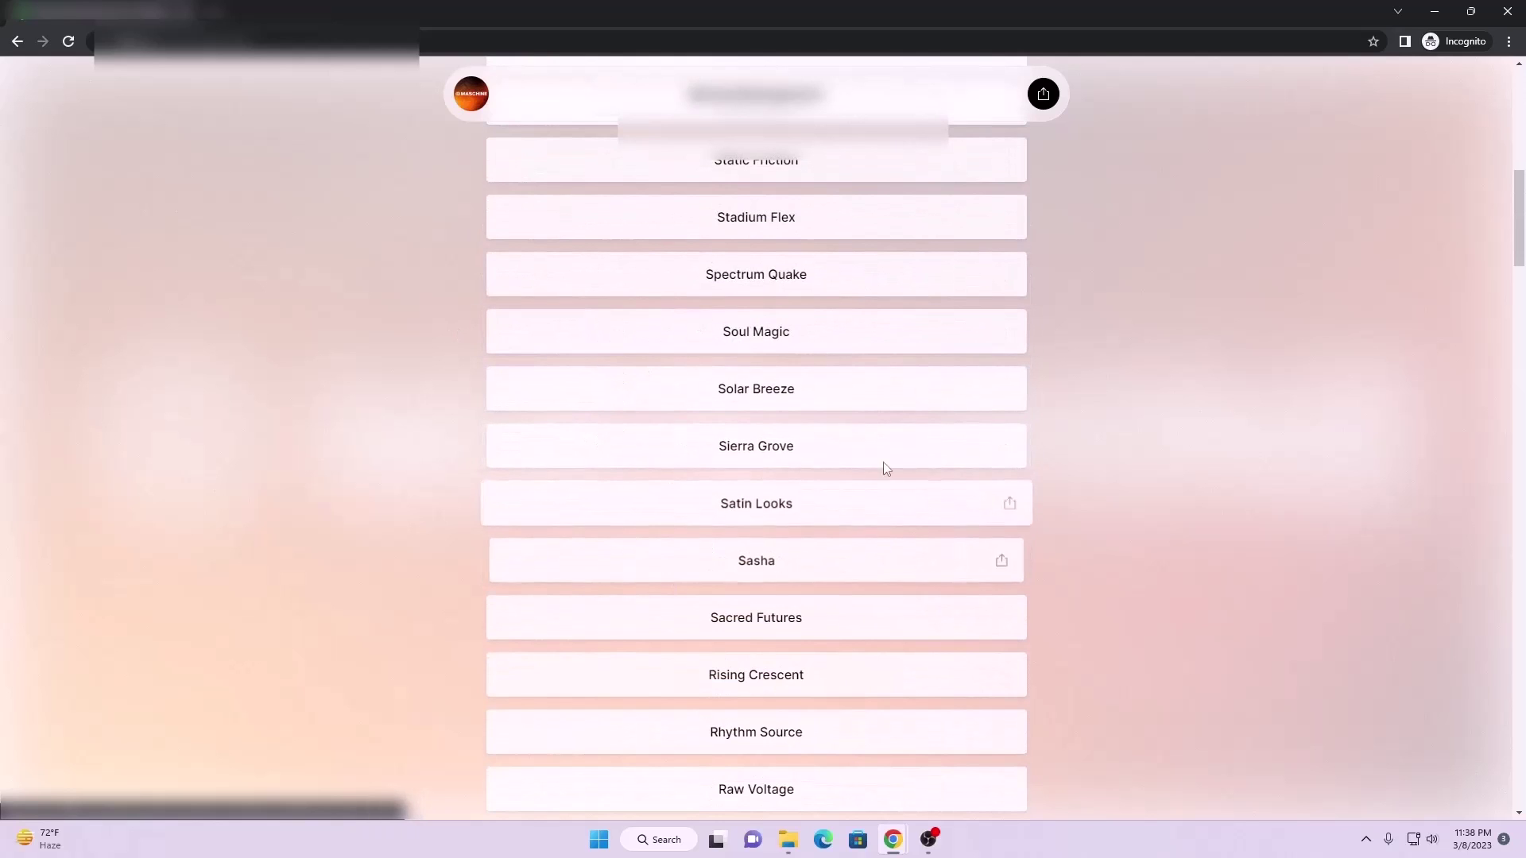
- Download the Soul Magic expansion image, Soul_Magic.iso, and wait for it to finish
click(773, 342)
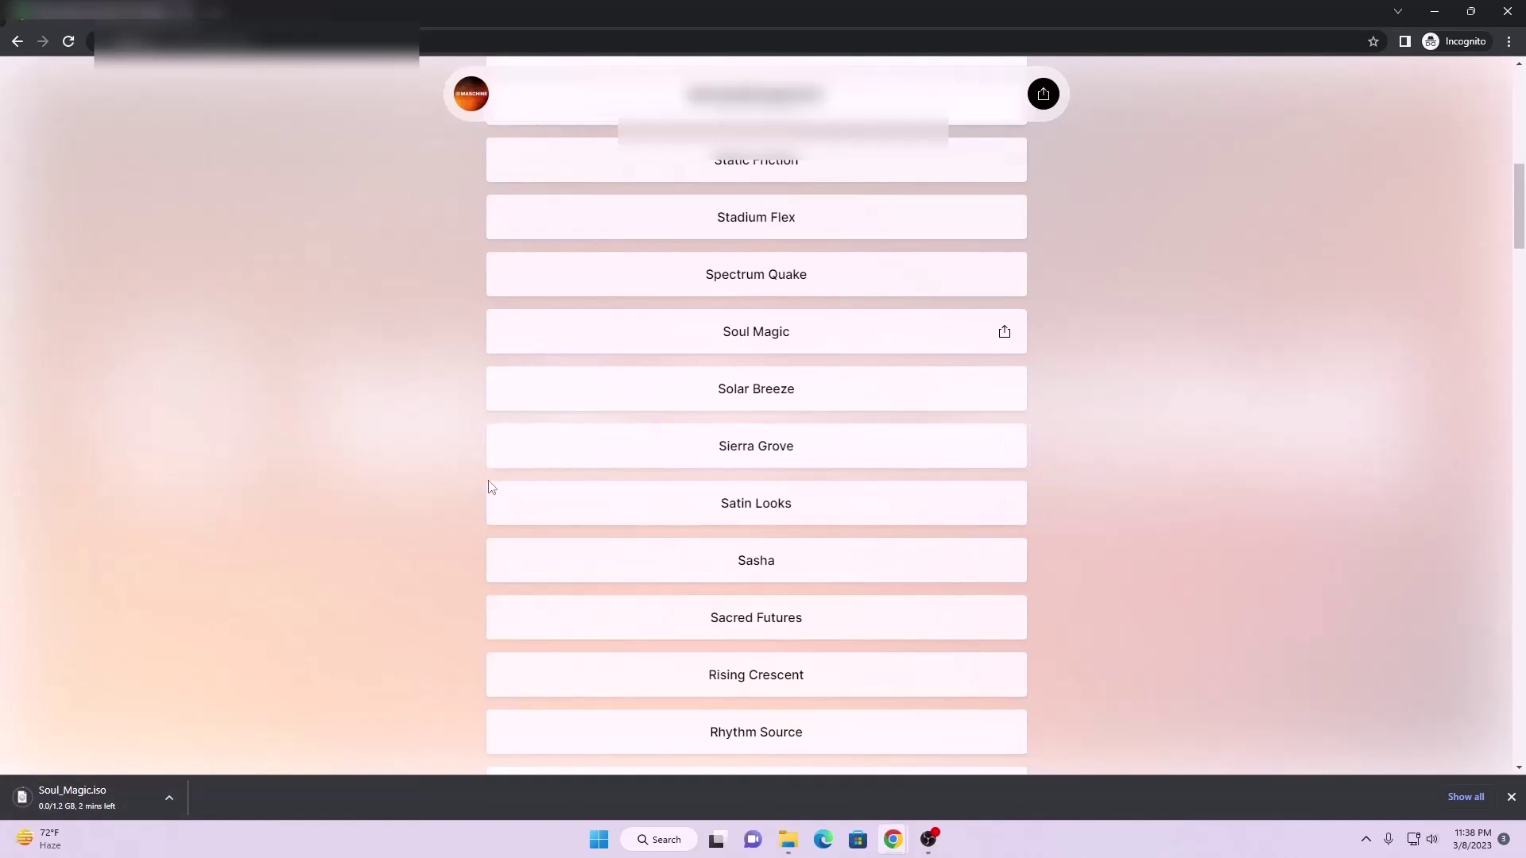
scroll(644, 430, down, 2)
scroll(644, 455, down, 2)
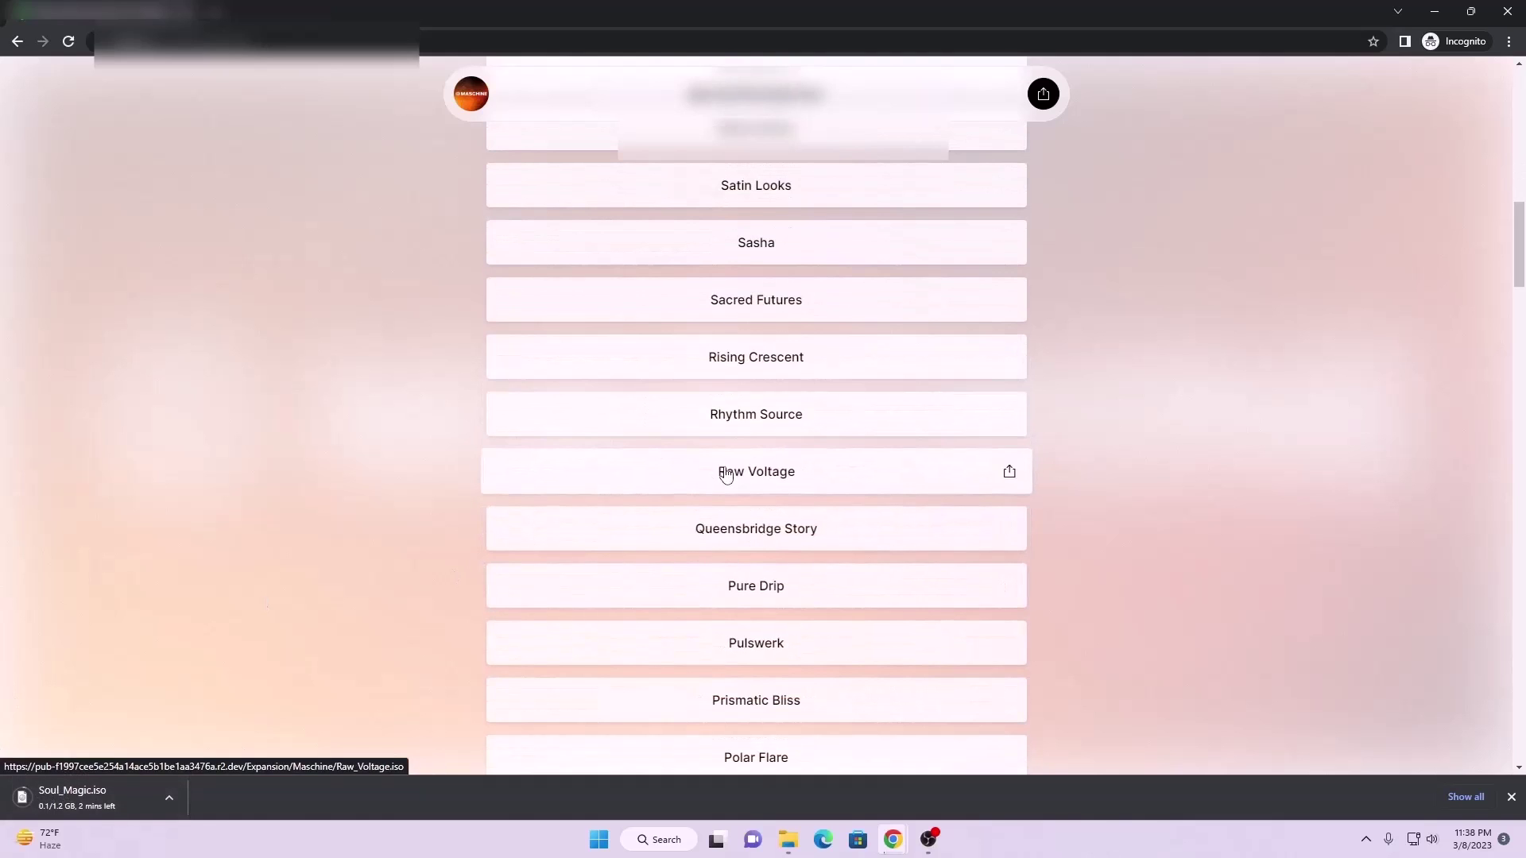
scroll(732, 477, down, 2)
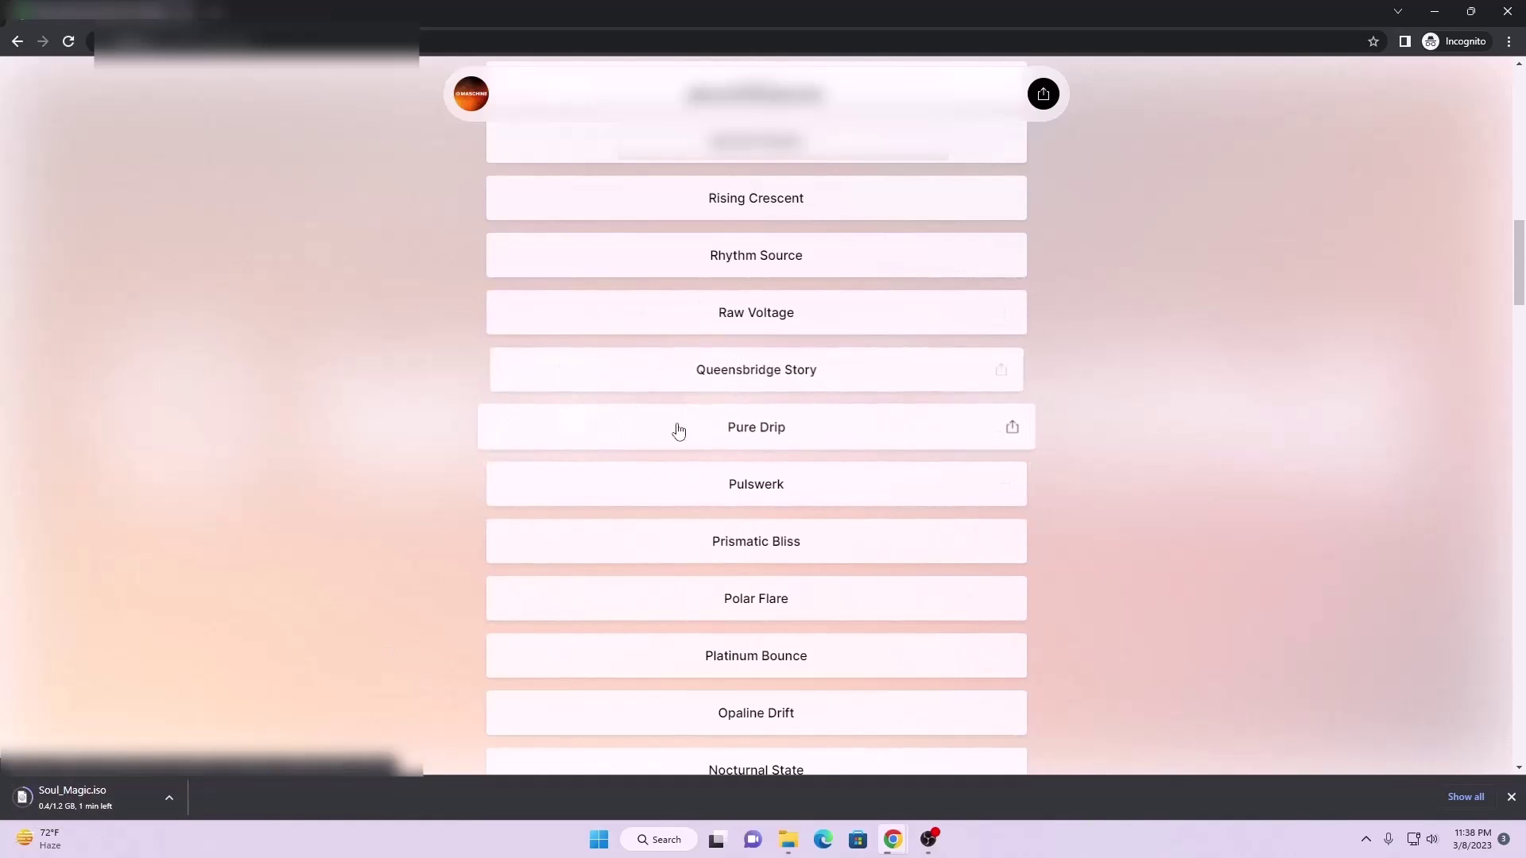
scroll(580, 341, up, 3)
scroll(580, 341, up, 10)
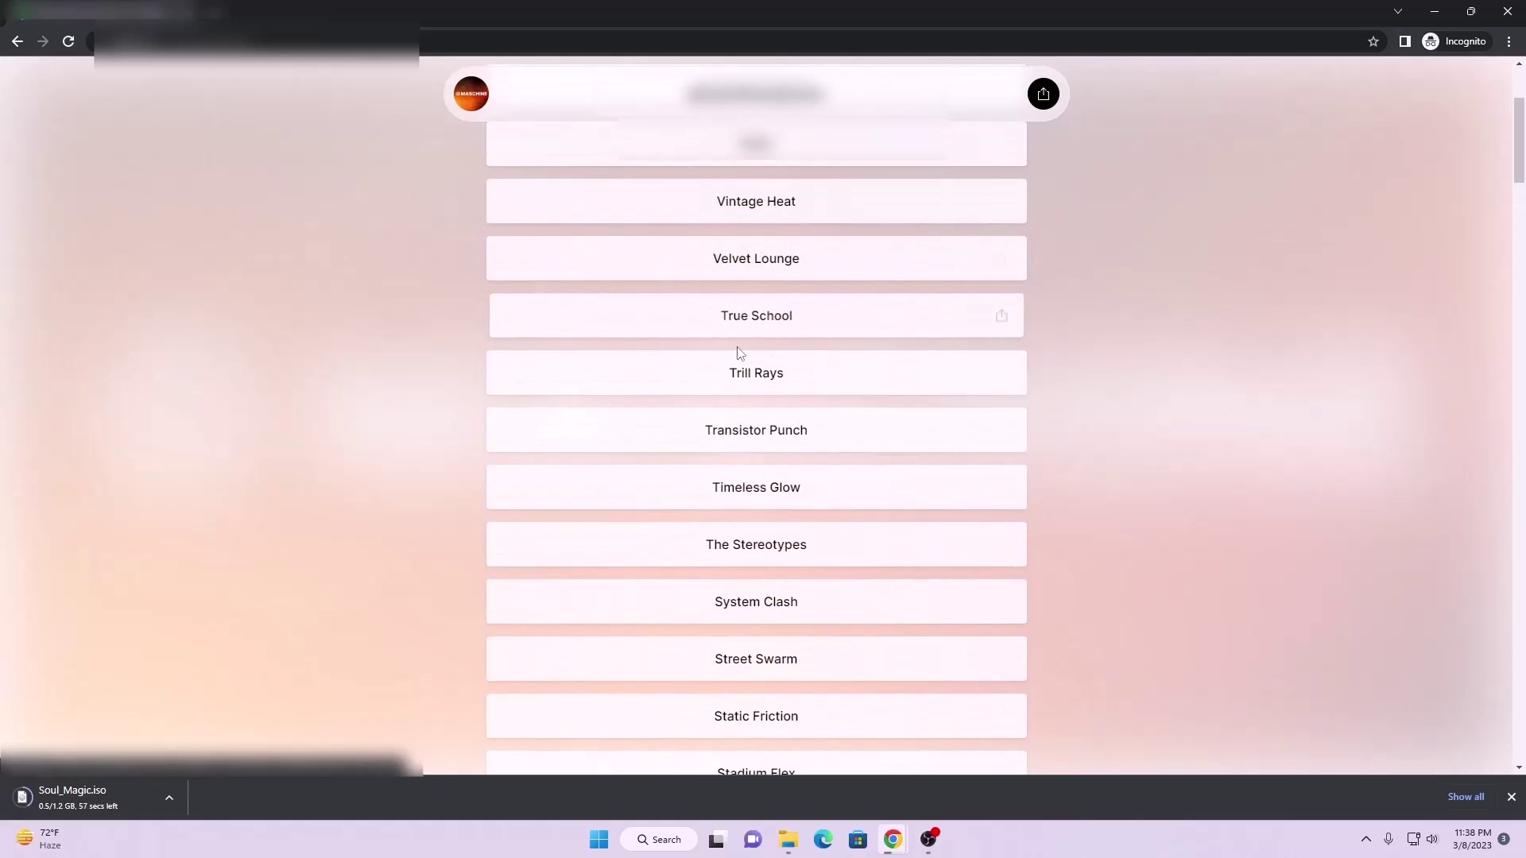
scroll(632, 289, down, 11)
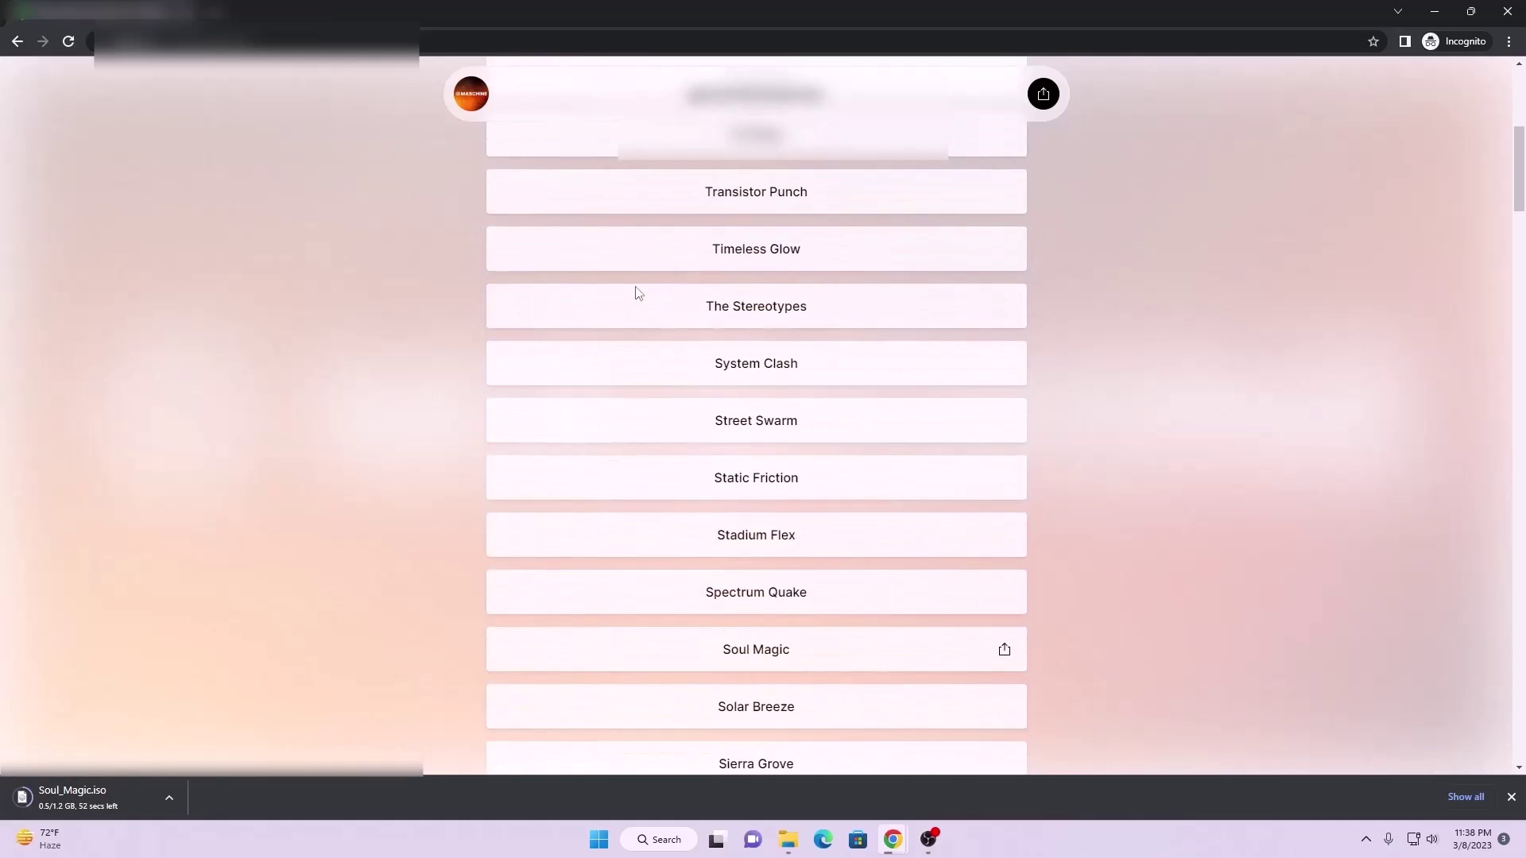
scroll(656, 345, down, 12)
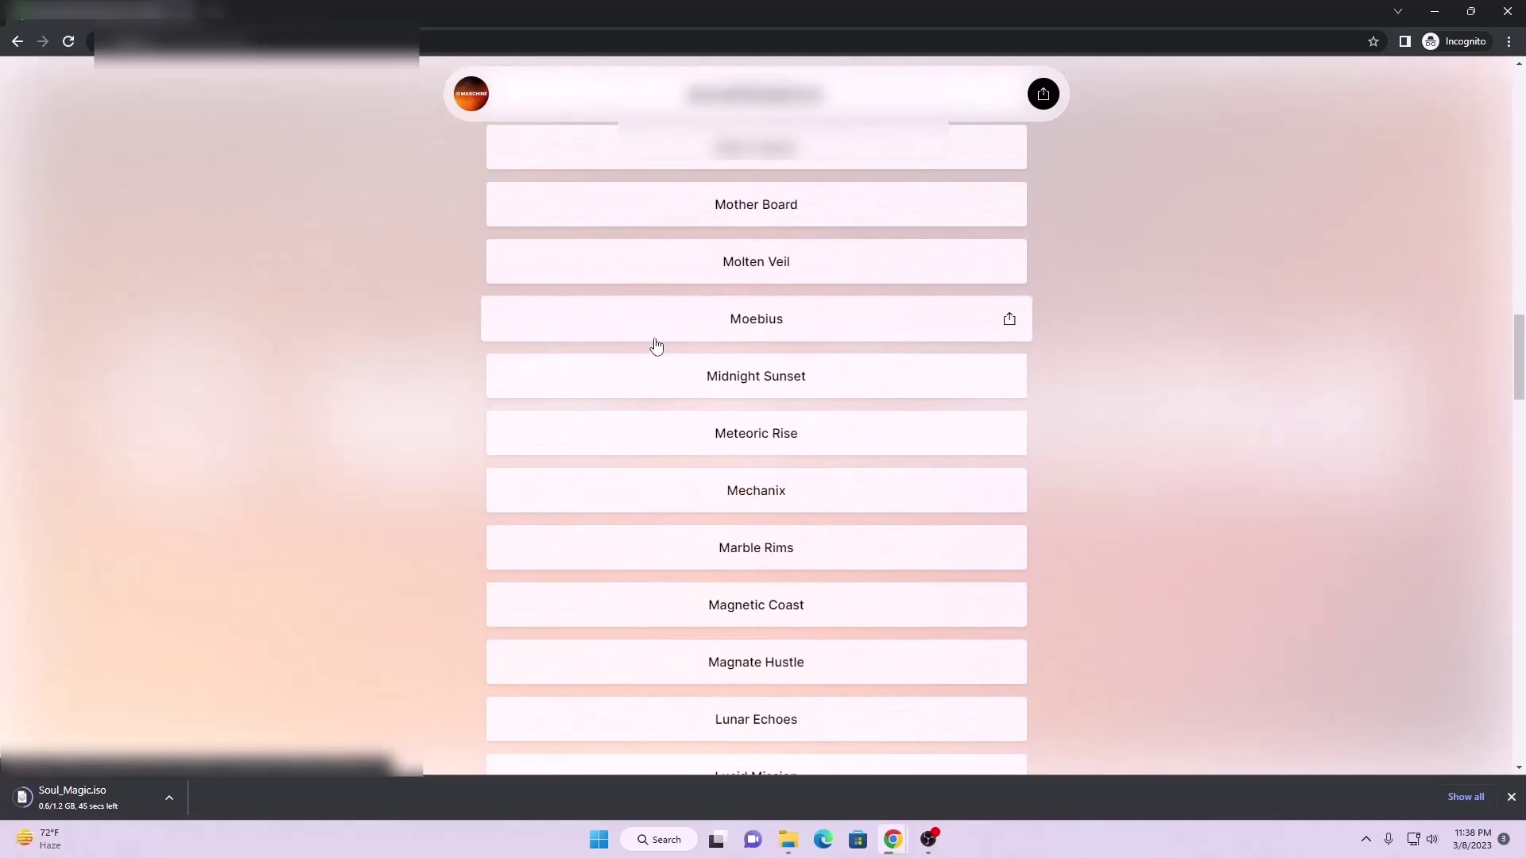
scroll(655, 345, down, 3)
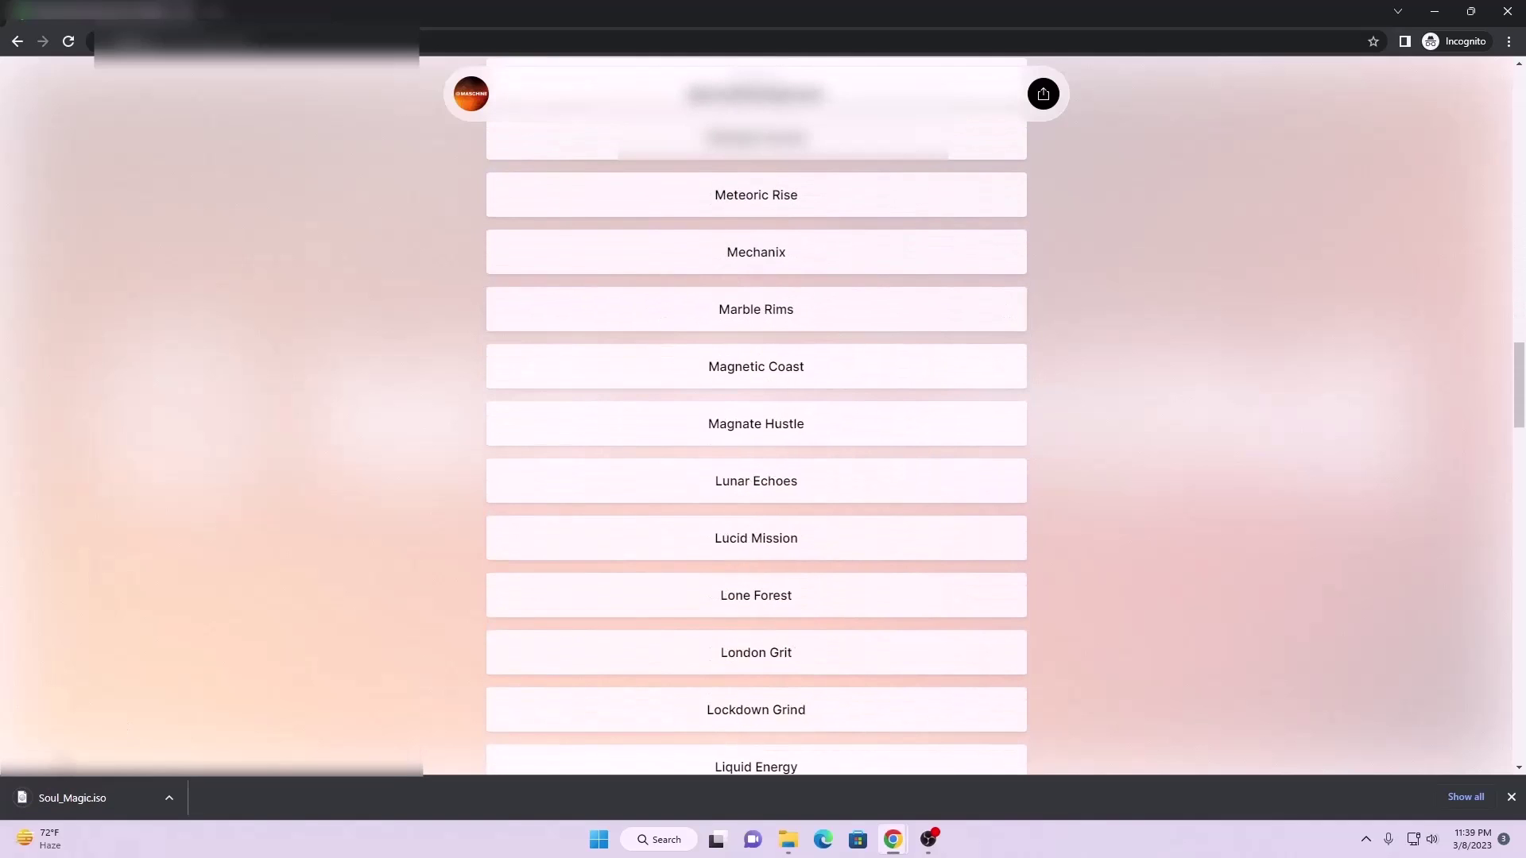
- Open the downloaded Soul_Magic.iso and install Soul Magic 1.0.0
click(62, 798)
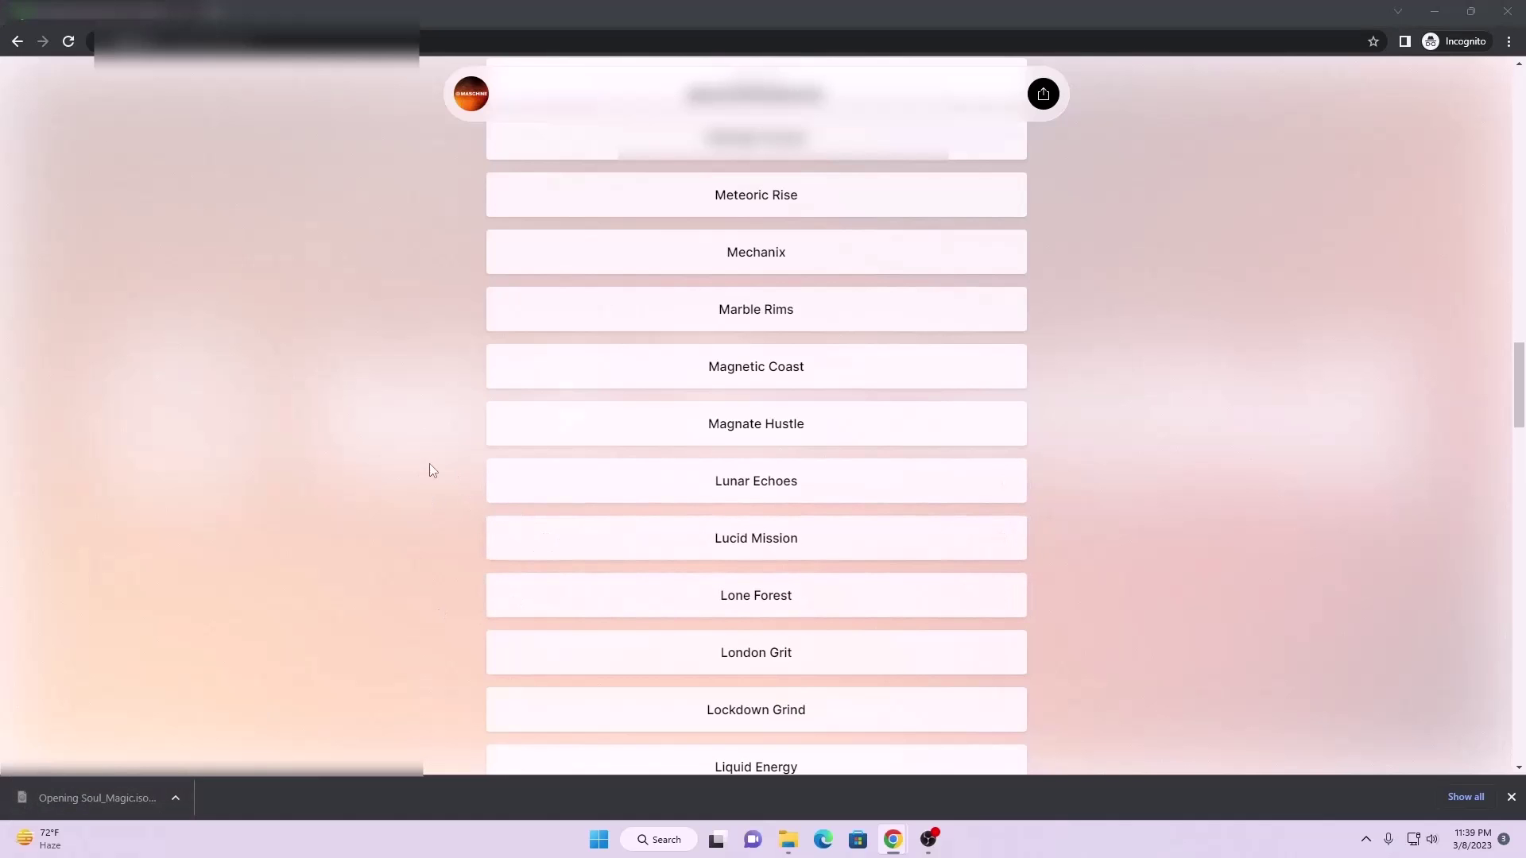
click(807, 435)
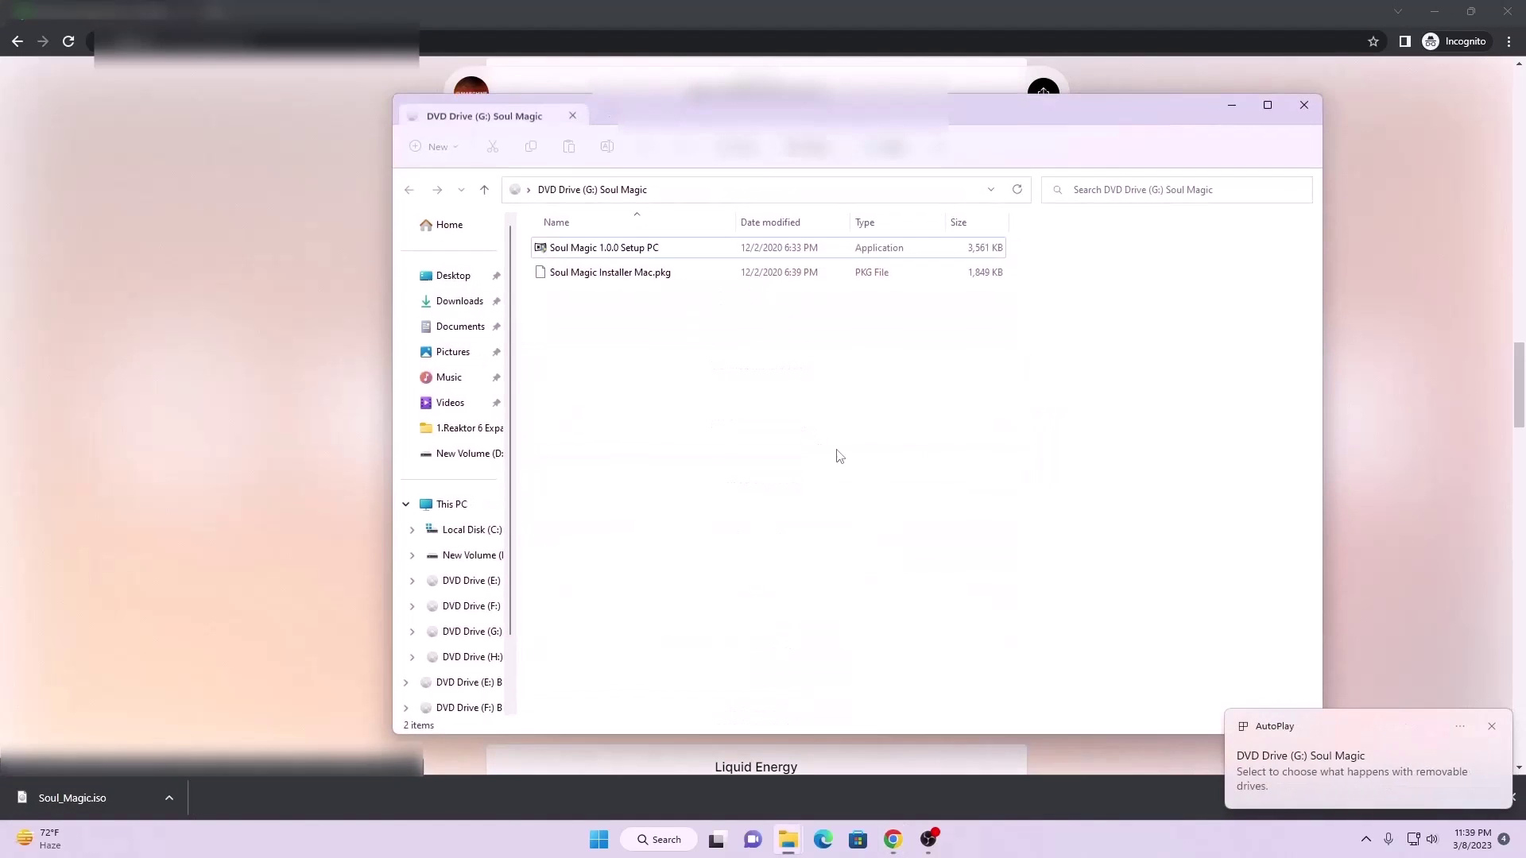
double_click(601, 248)
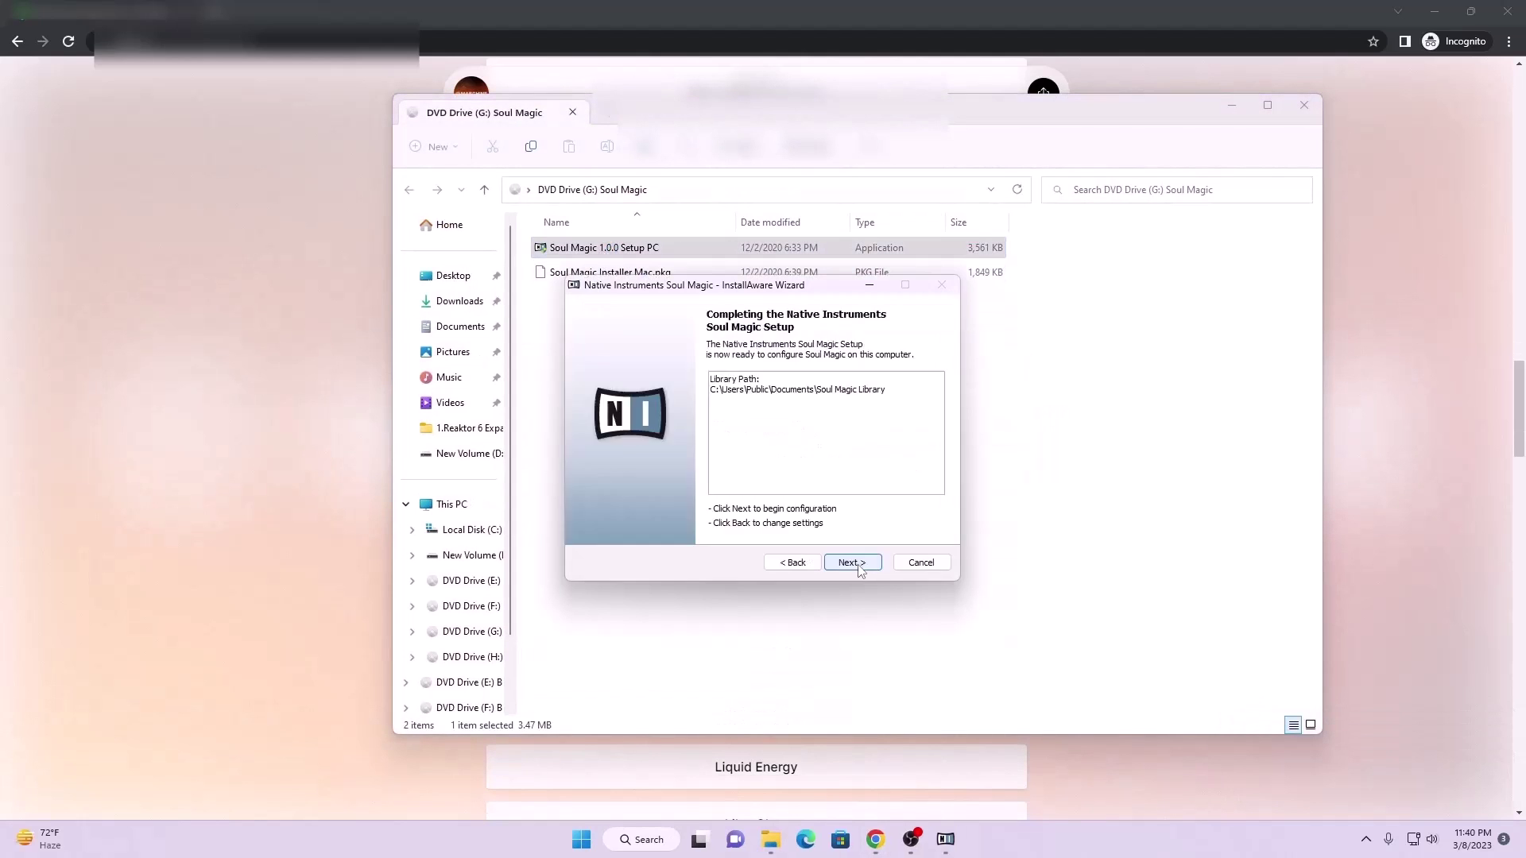
click(847, 562)
click(846, 562)
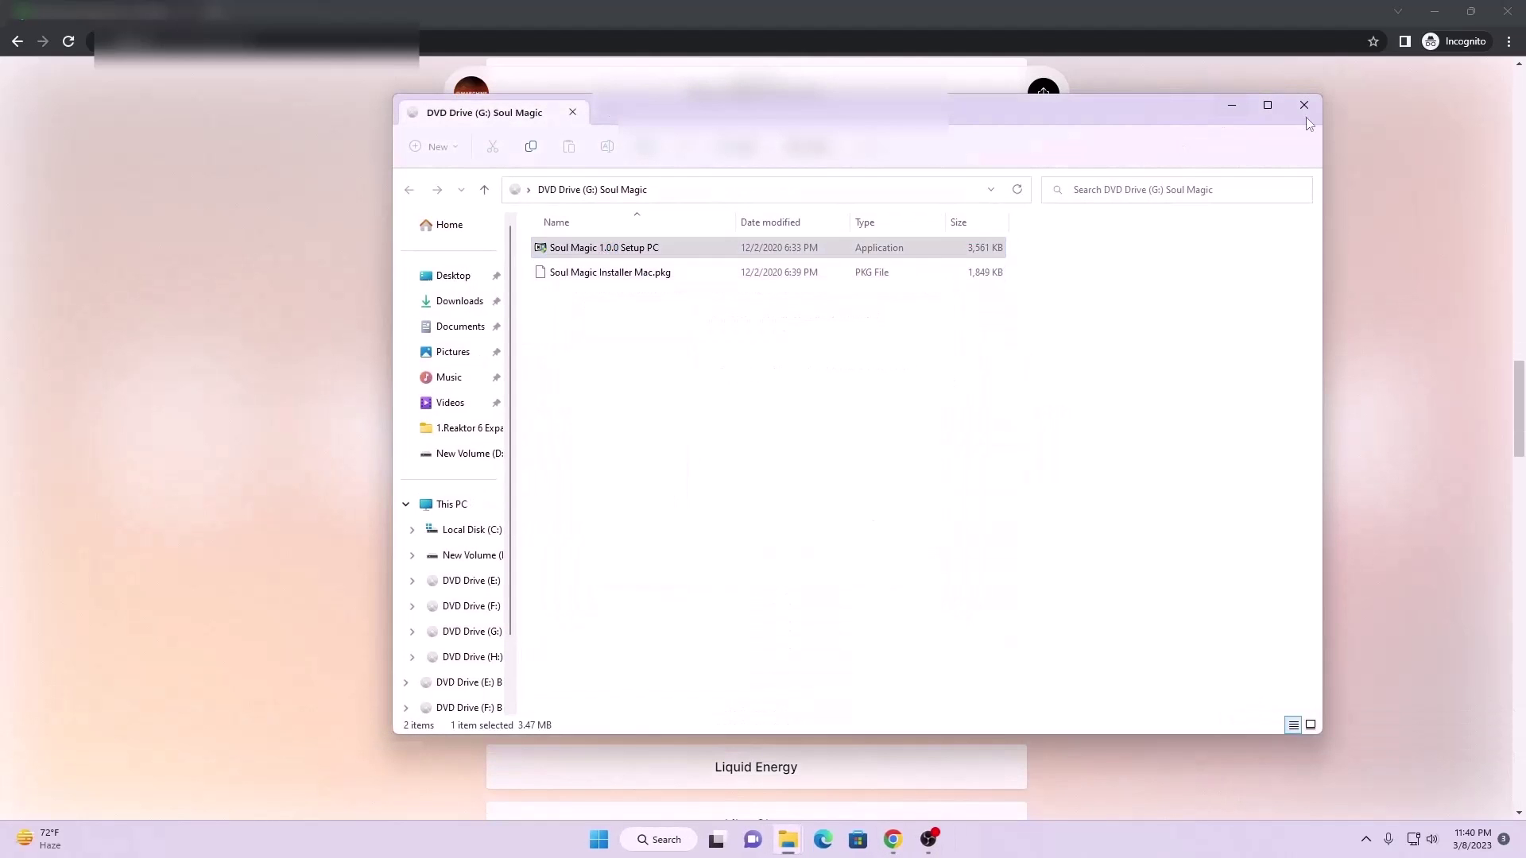
click(1305, 105)
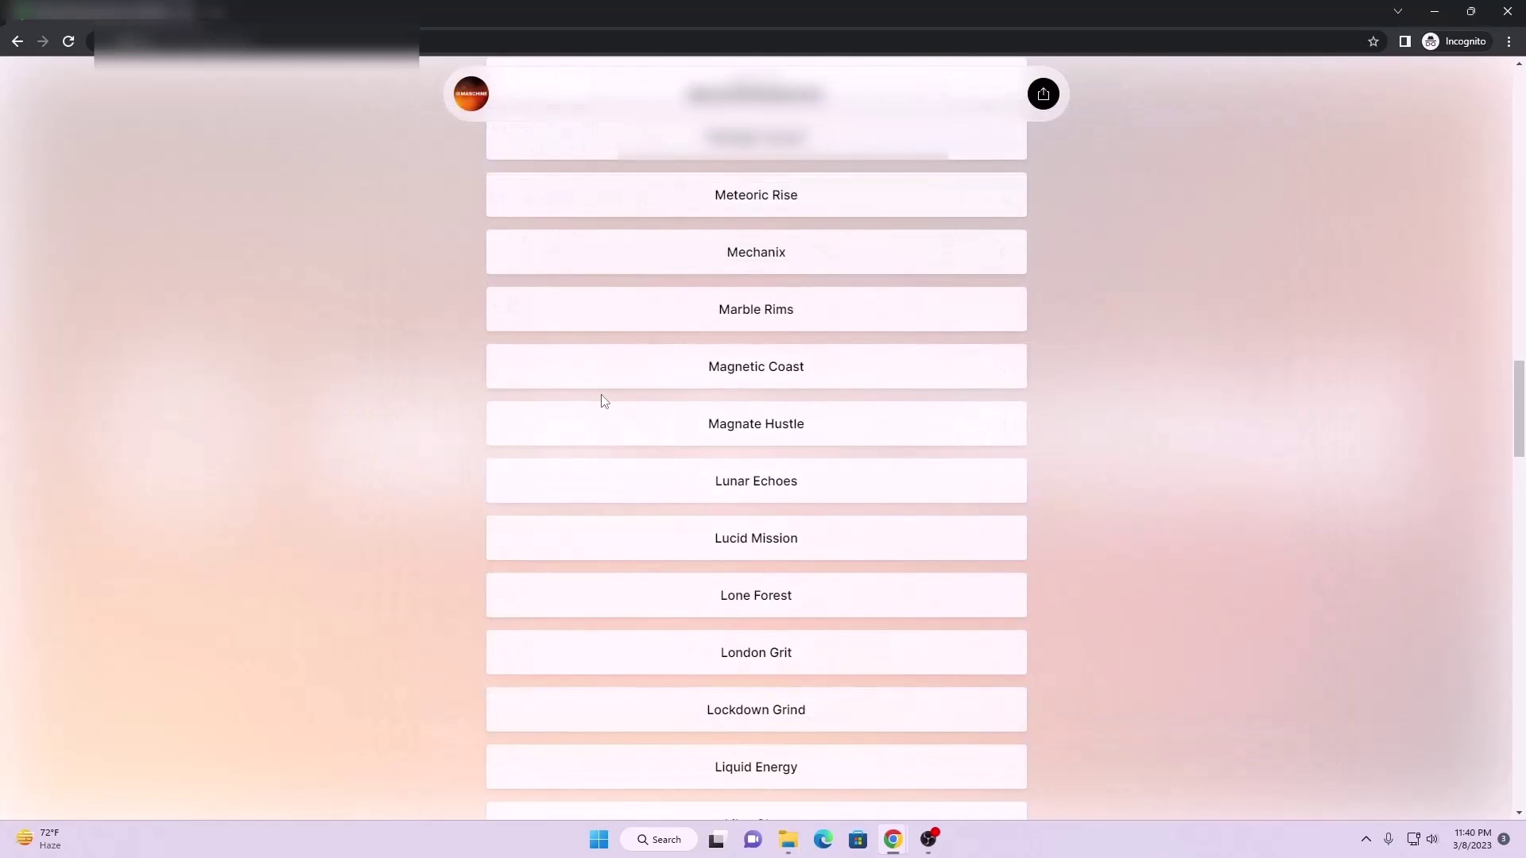
- Mount Kino.iso as DVD Drive (I:) and launch the Kino PC setup
scroll(610, 401, down, 3)
scroll(676, 405, down, 2)
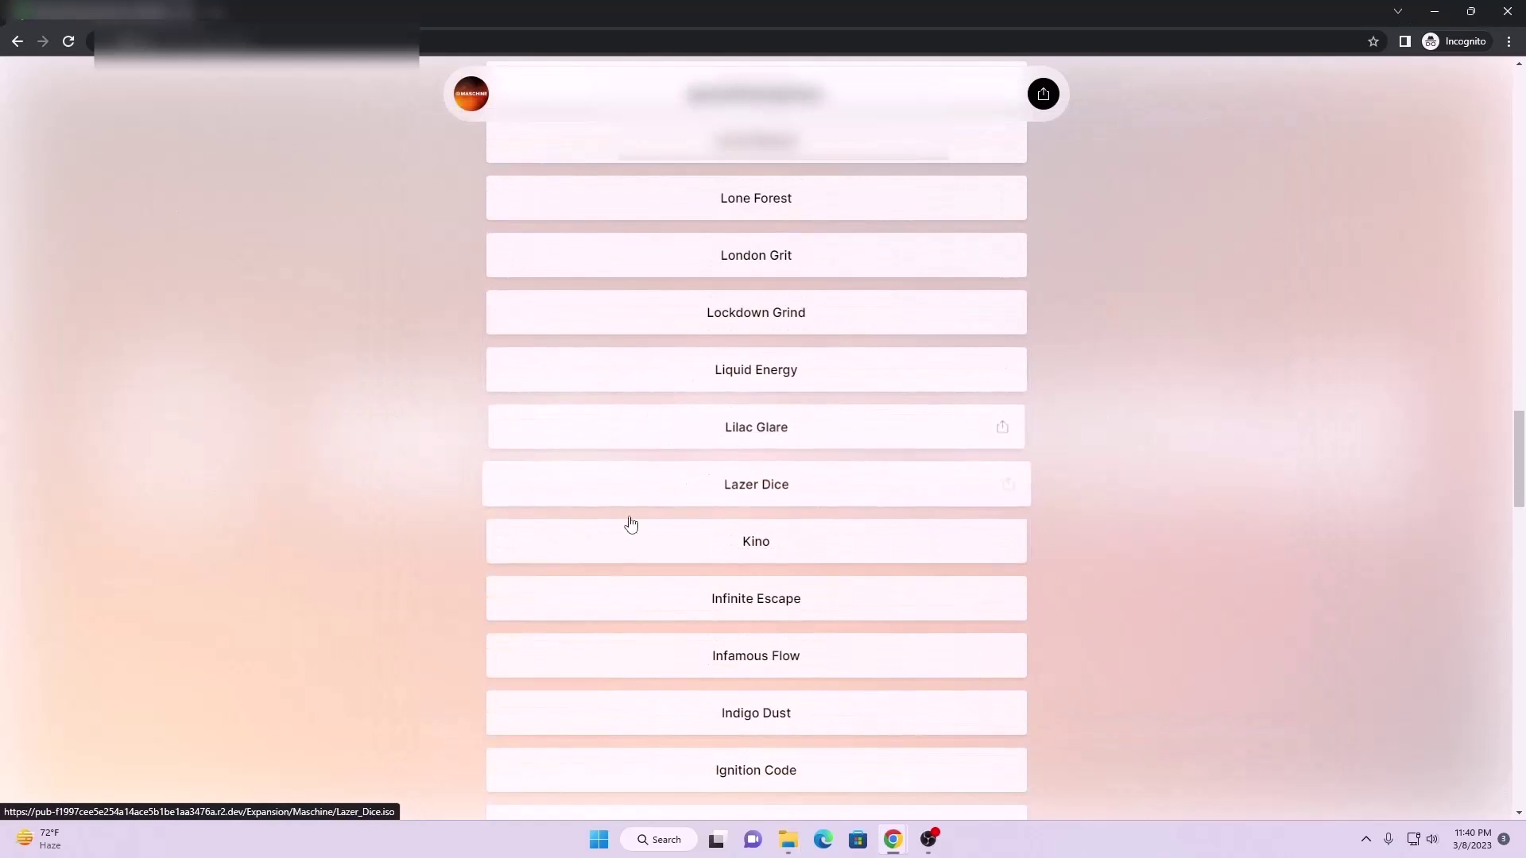
click(770, 547)
click(812, 433)
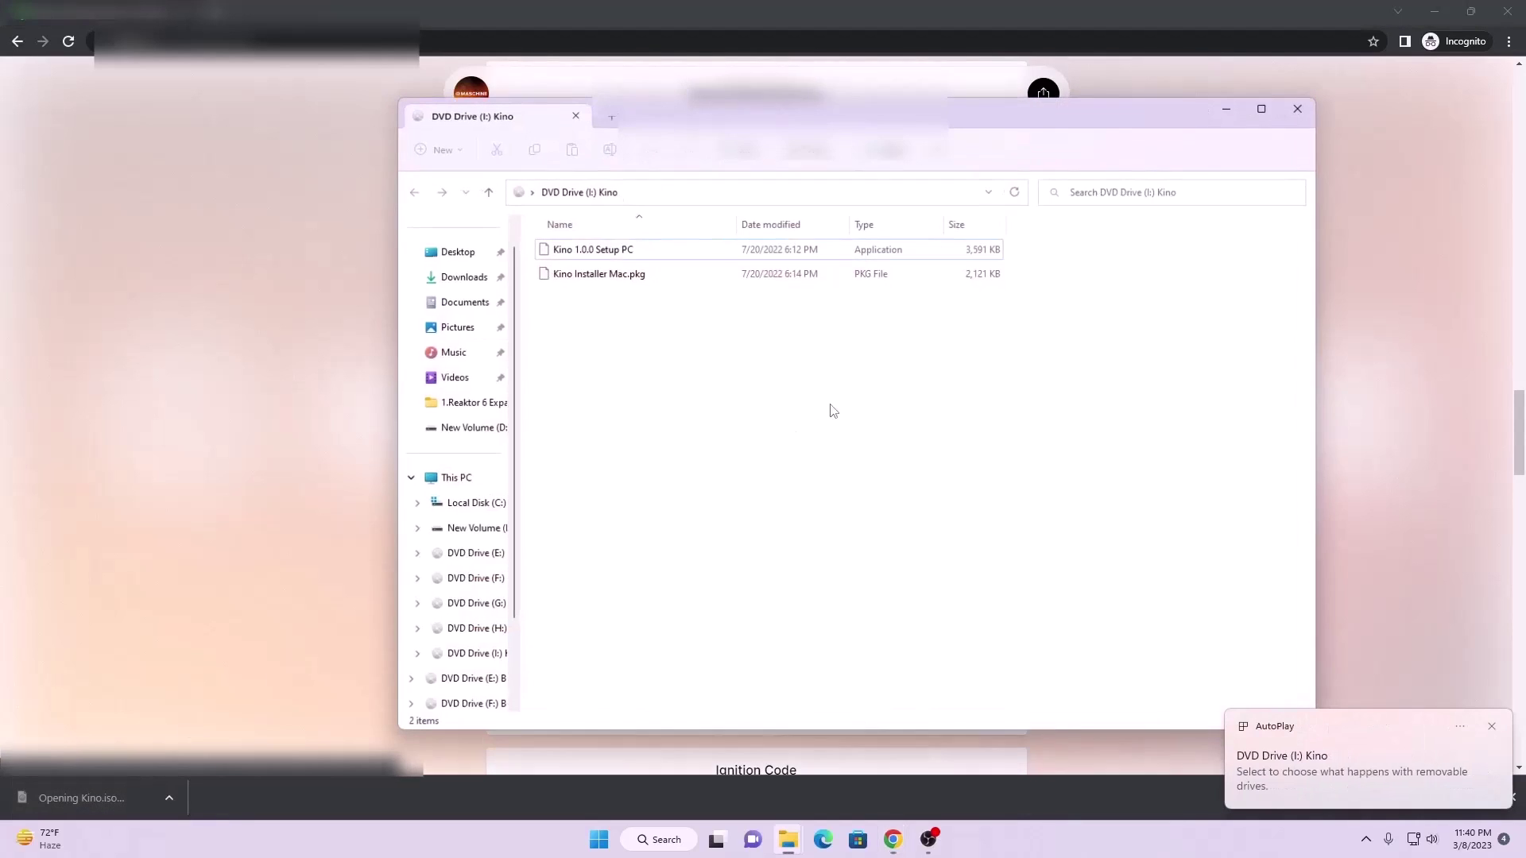
double_click(592, 248)
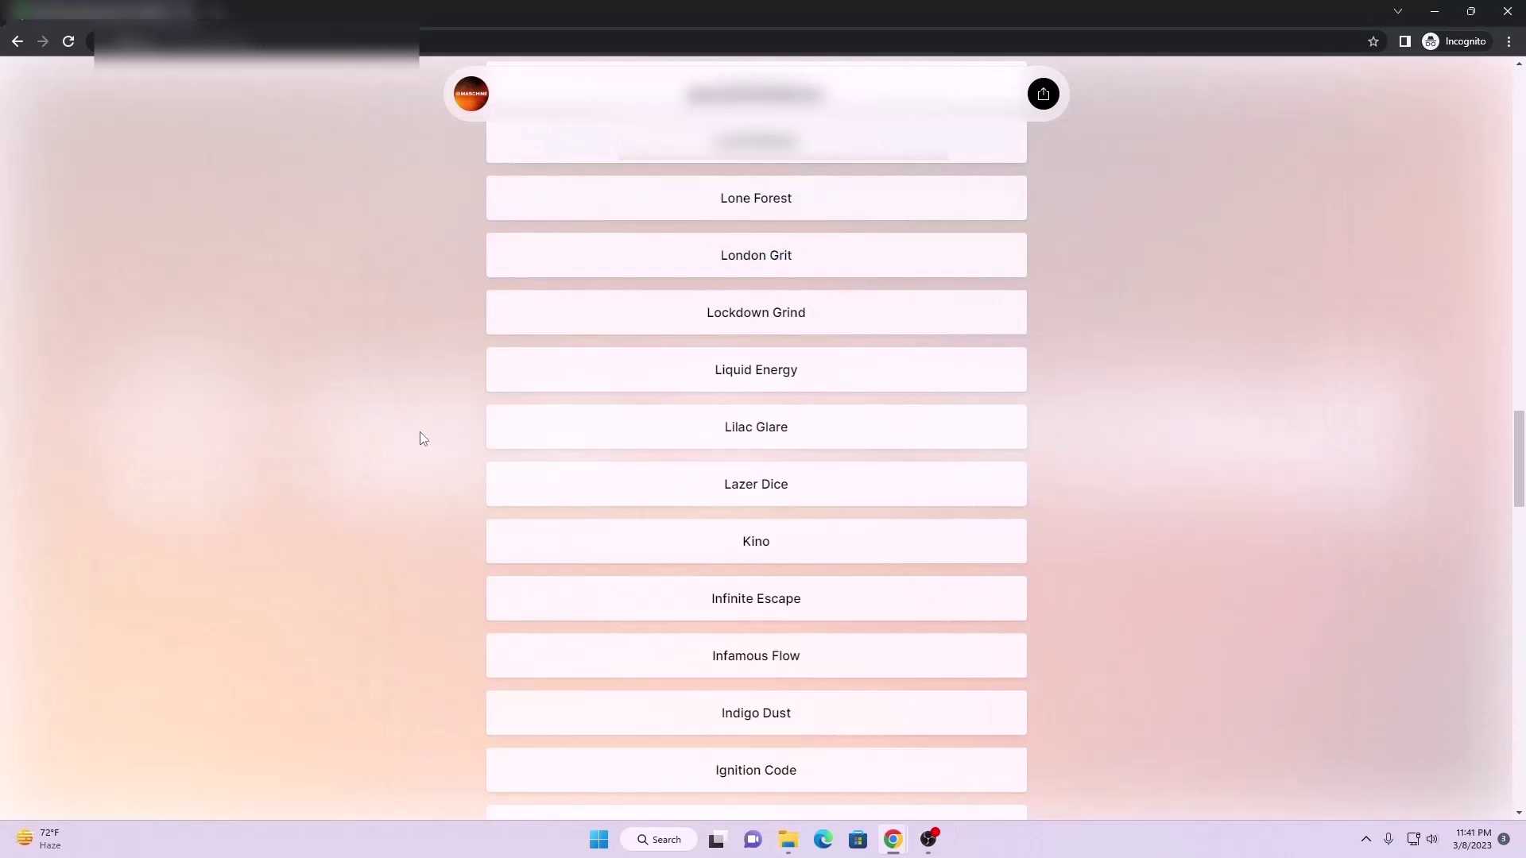
- Look over the expansions page once more and close Chrome
scroll(422, 438, up, 8)
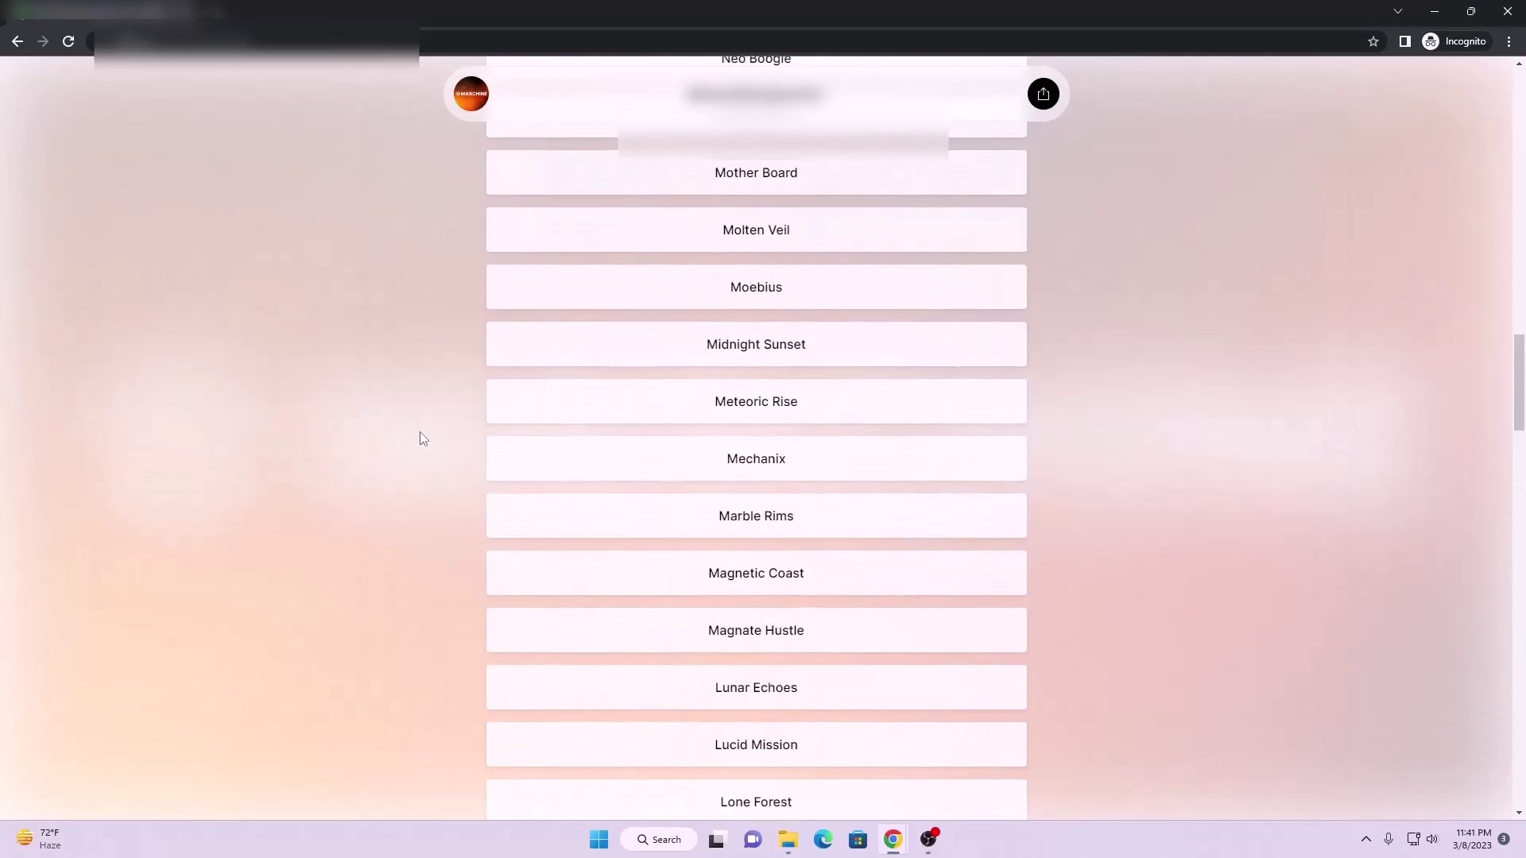
scroll(422, 438, up, 3)
scroll(722, 399, down, 10)
scroll(730, 405, up, 13)
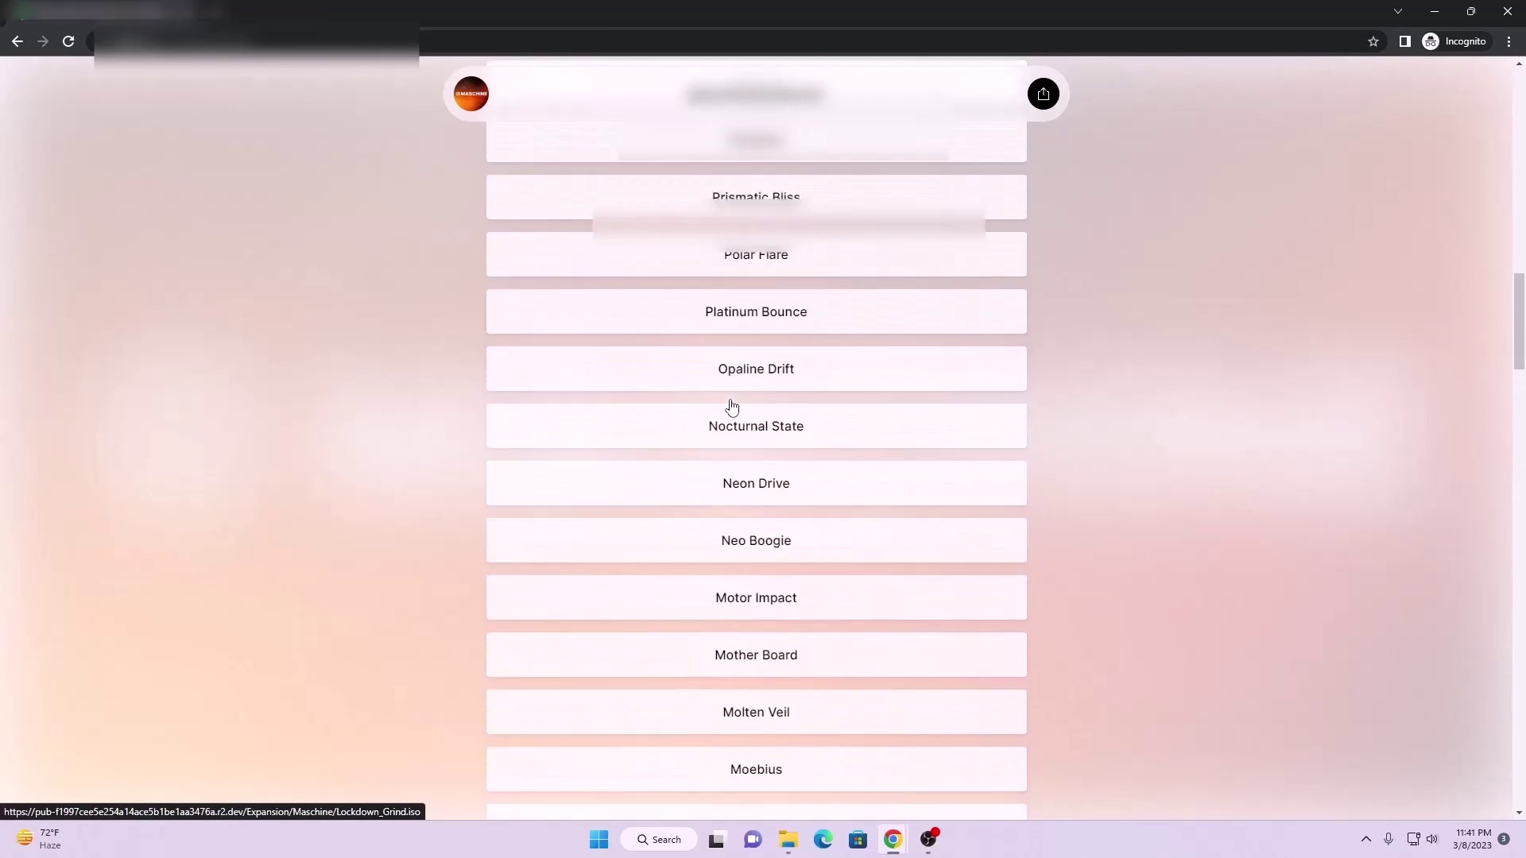
scroll(732, 407, up, 15)
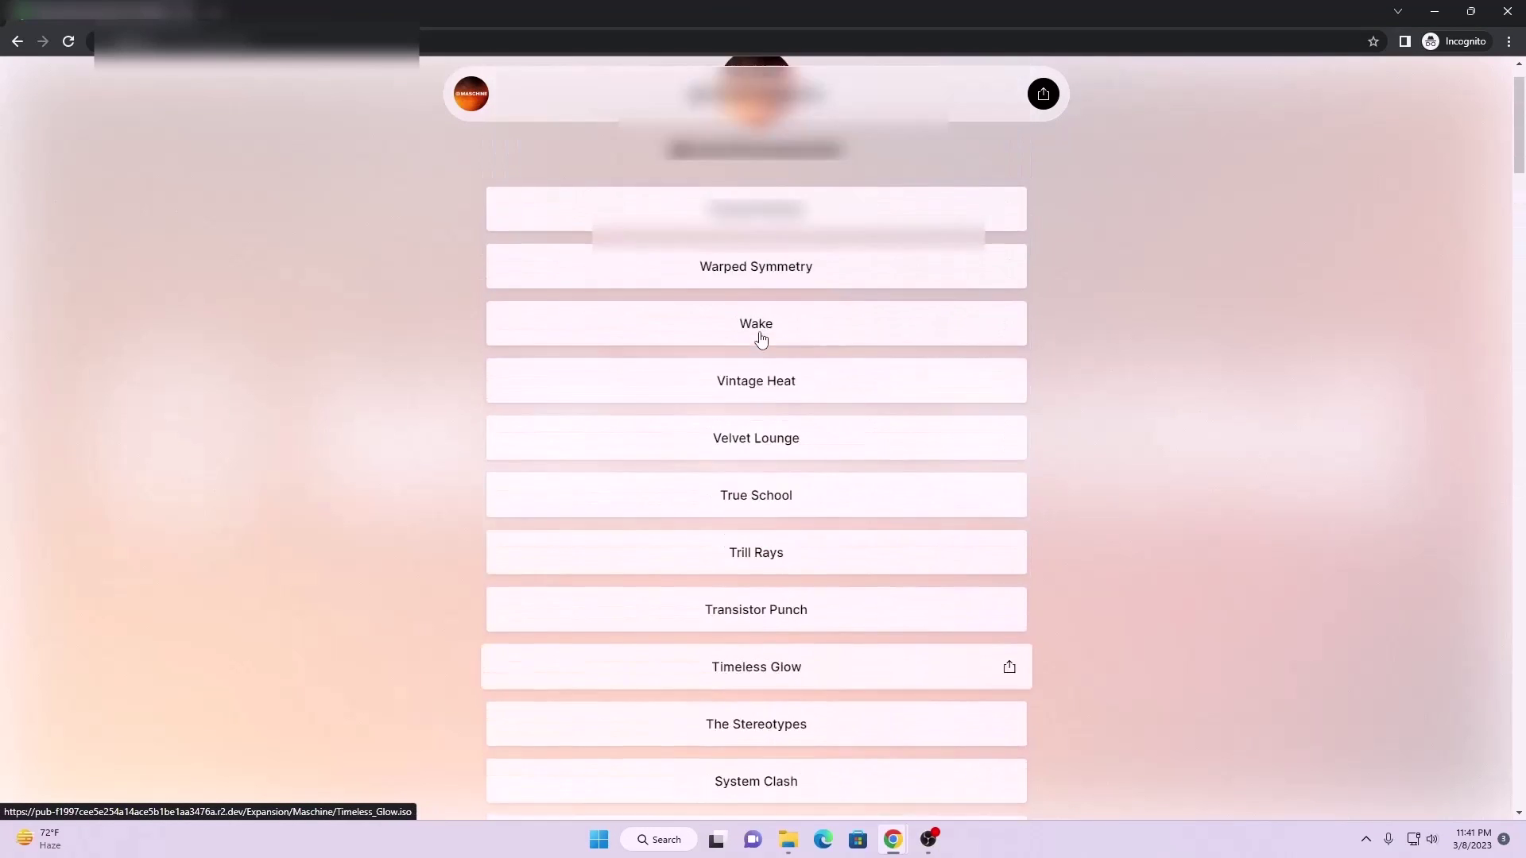
scroll(761, 340, up, 1)
scroll(715, 388, down, 15)
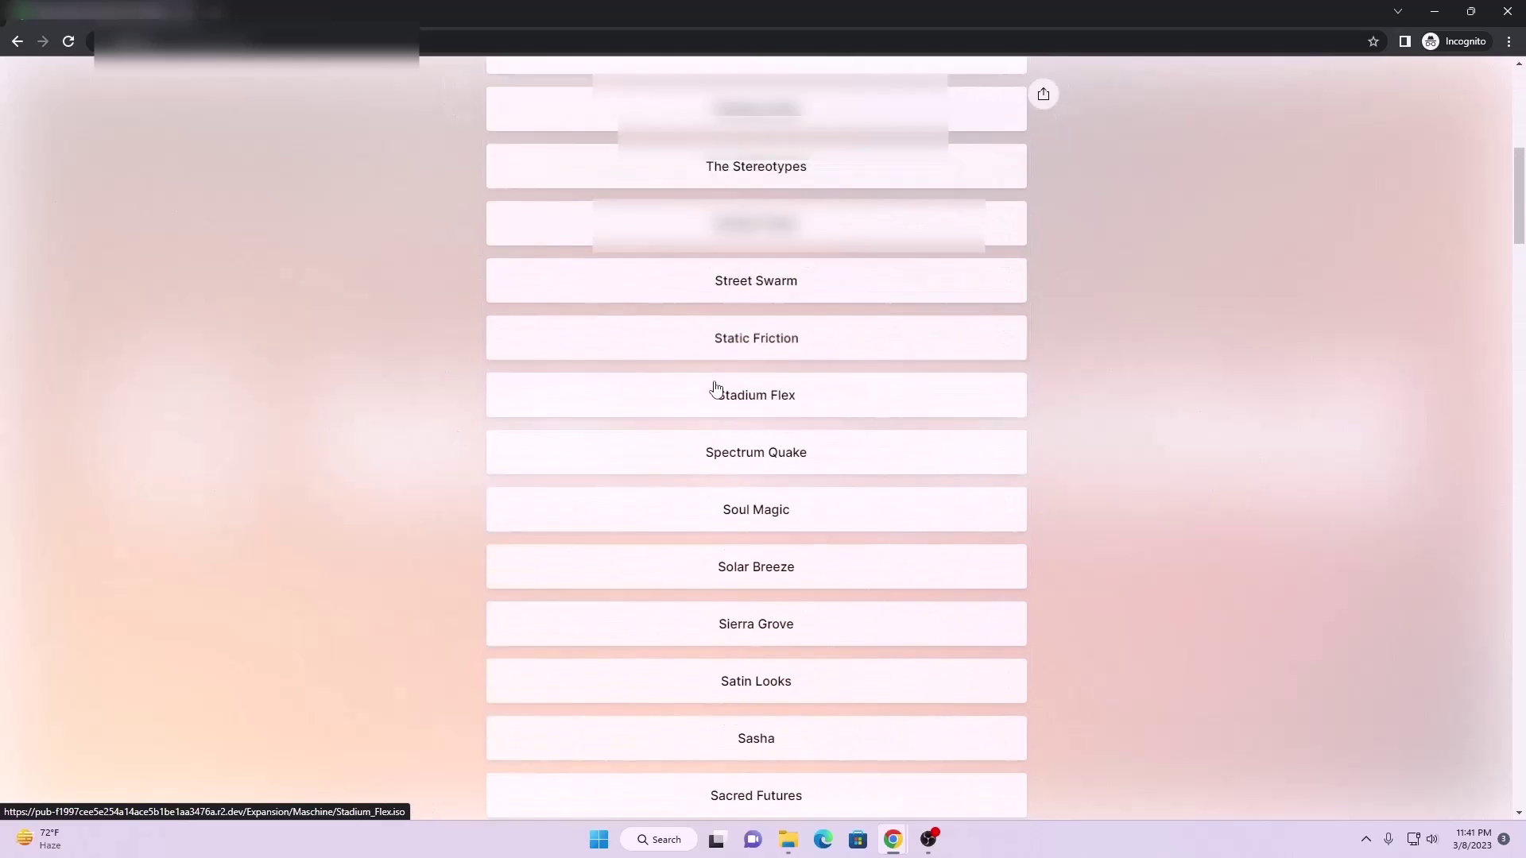
click(1509, 15)
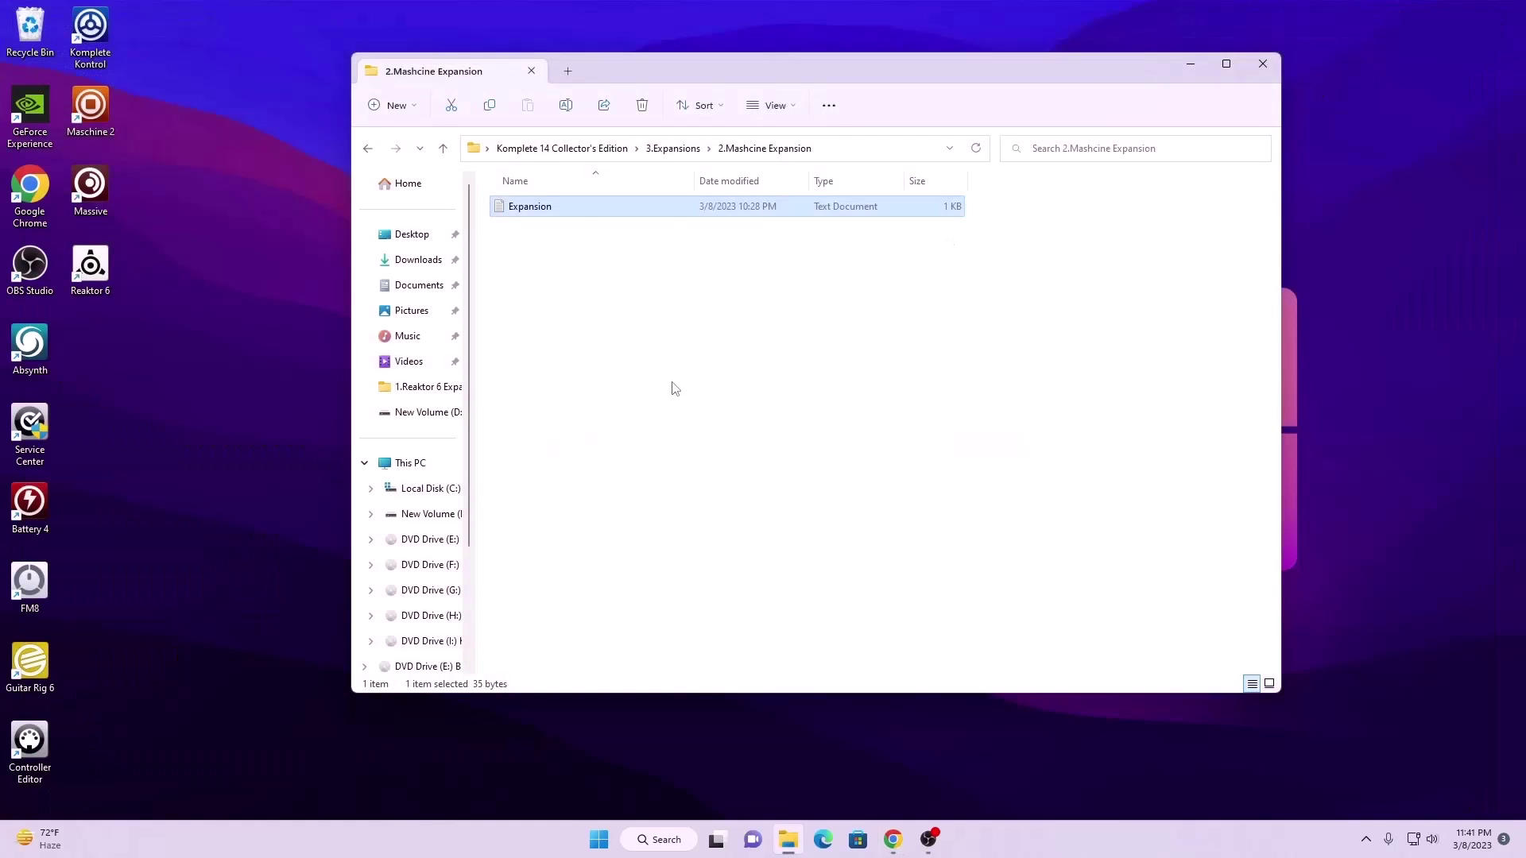
- Install Kontakt 7 from 4.Kontakt 7 > Setup with its desktop shortcut
click(369, 150)
click(366, 149)
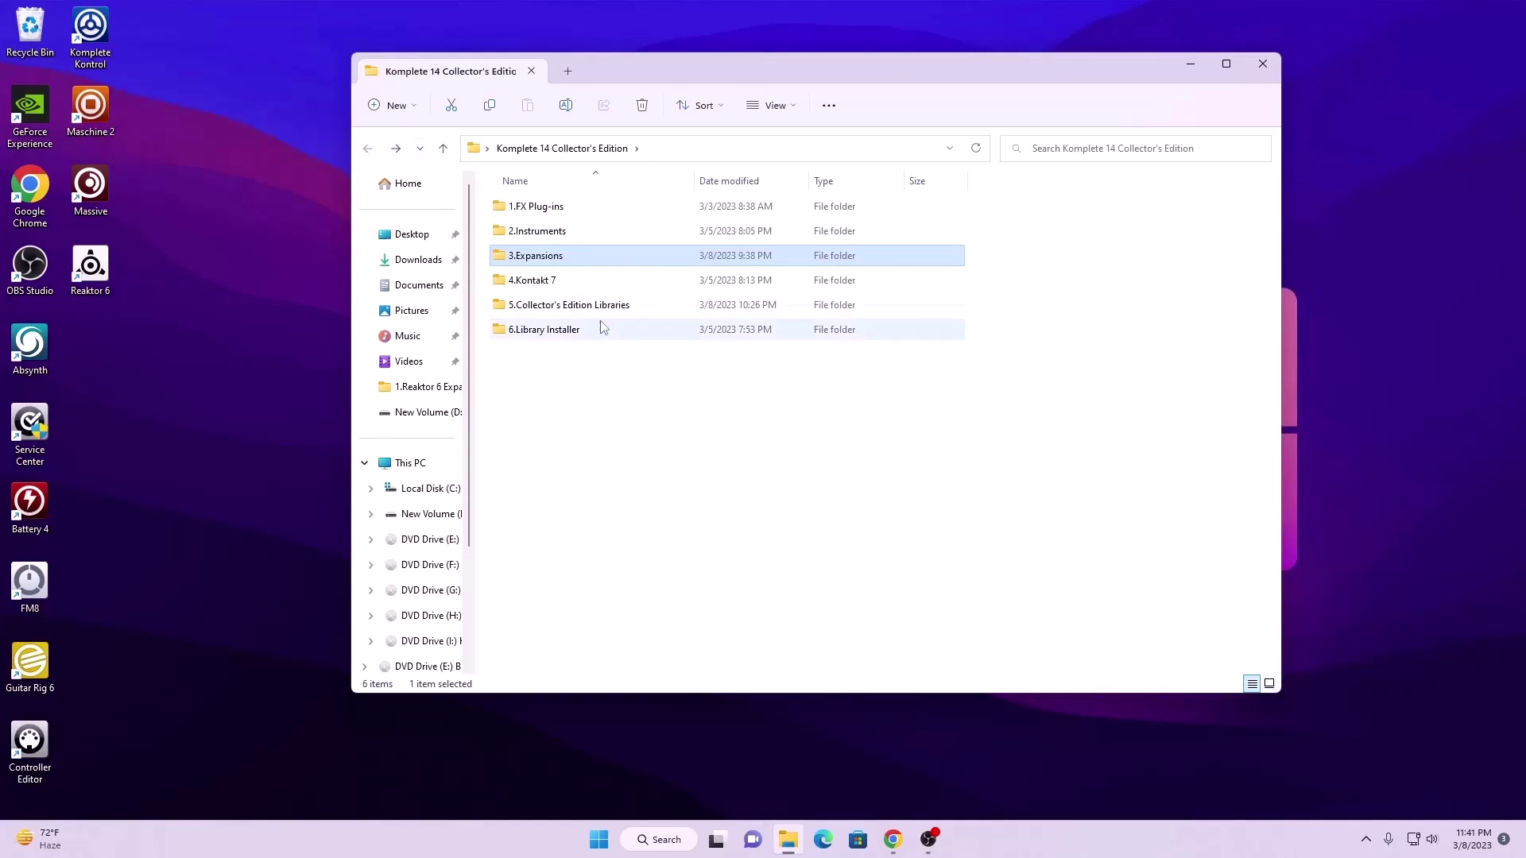
double_click(547, 285)
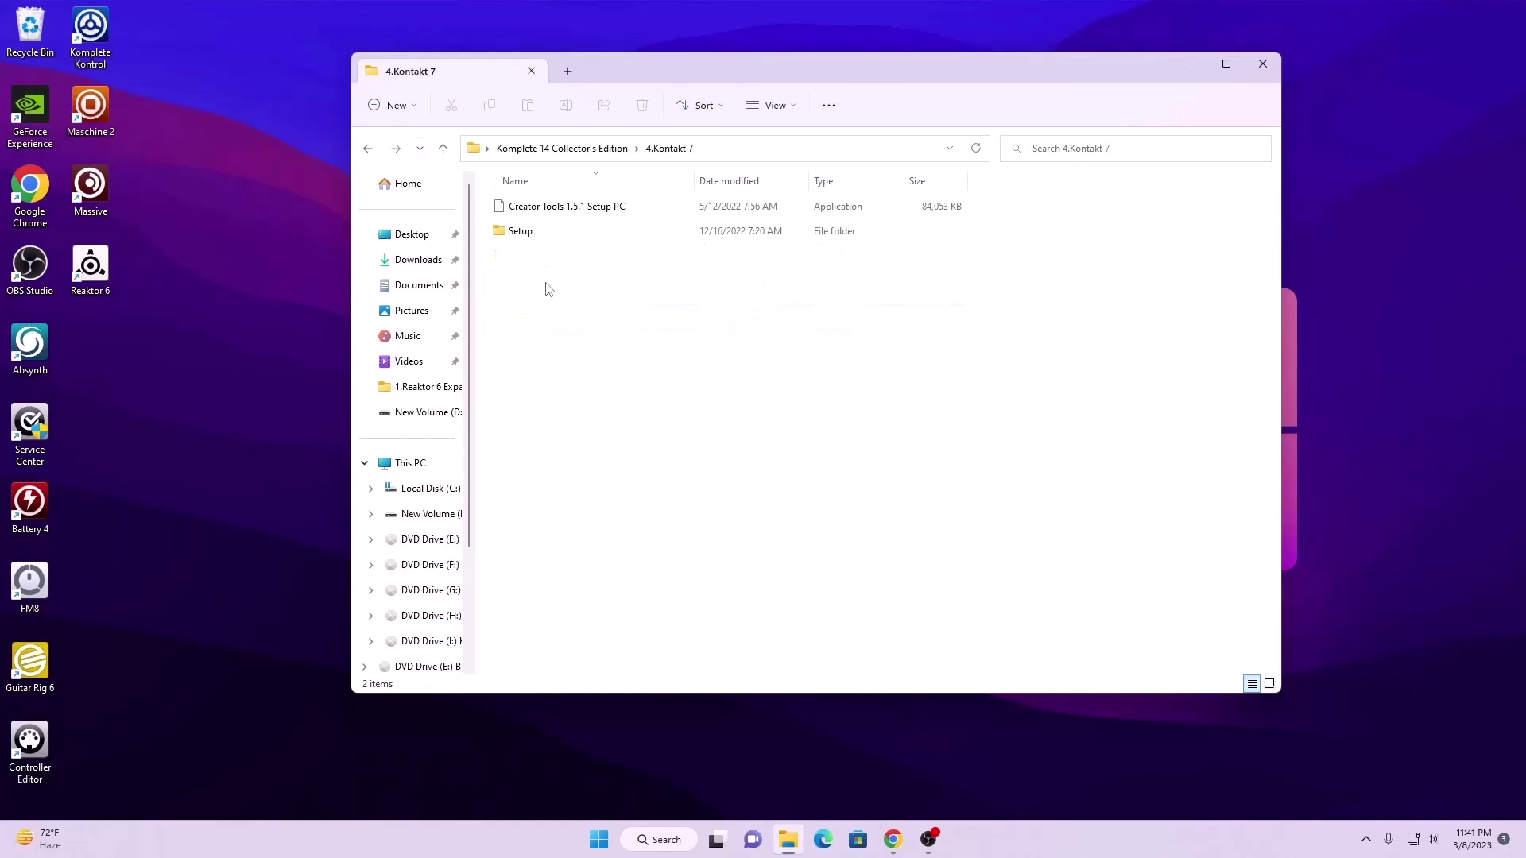
double_click(523, 232)
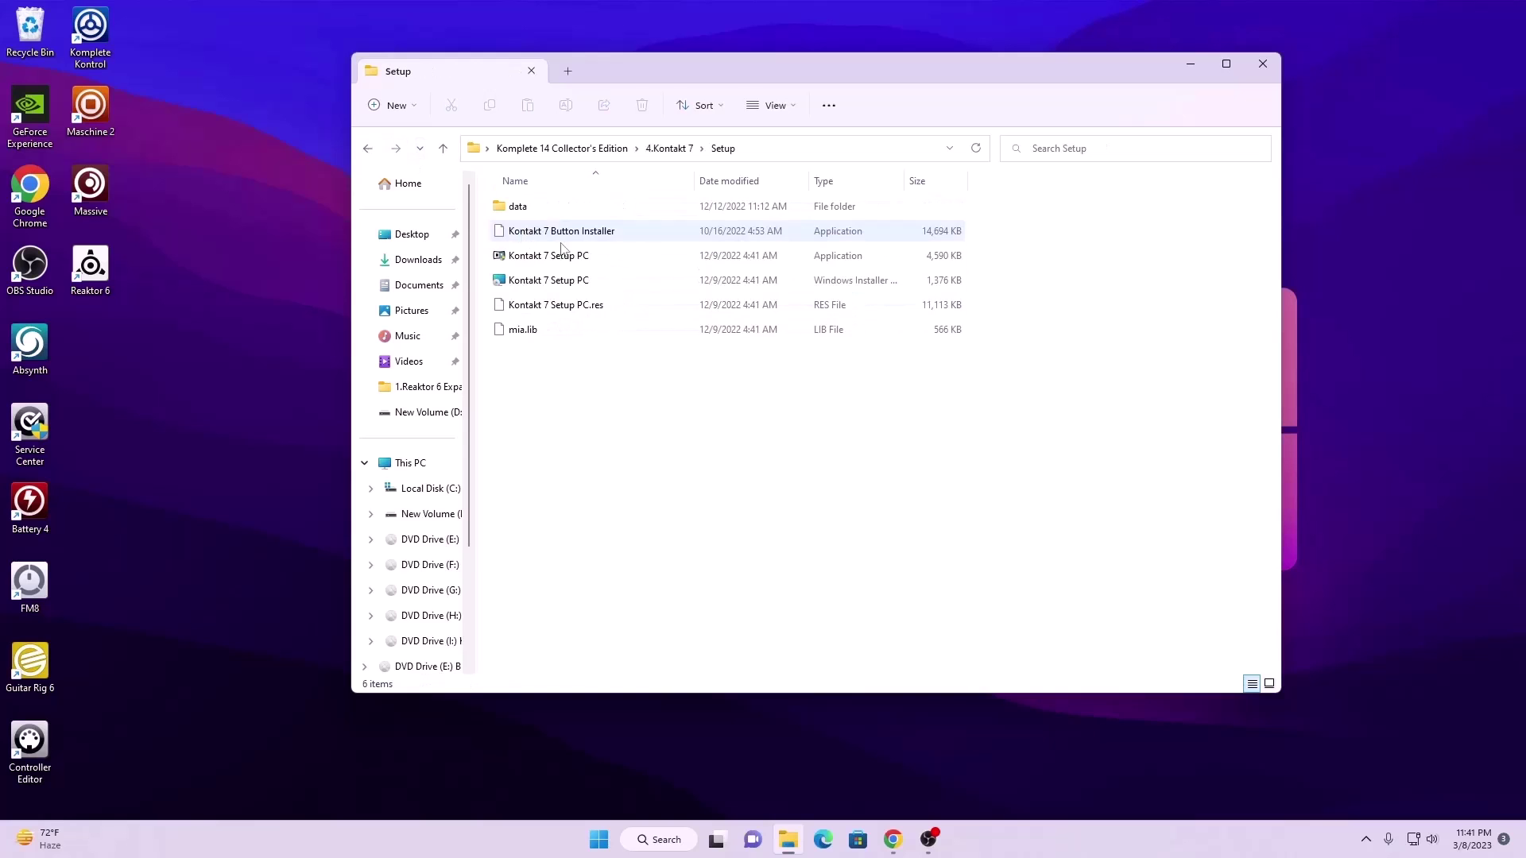
double_click(537, 255)
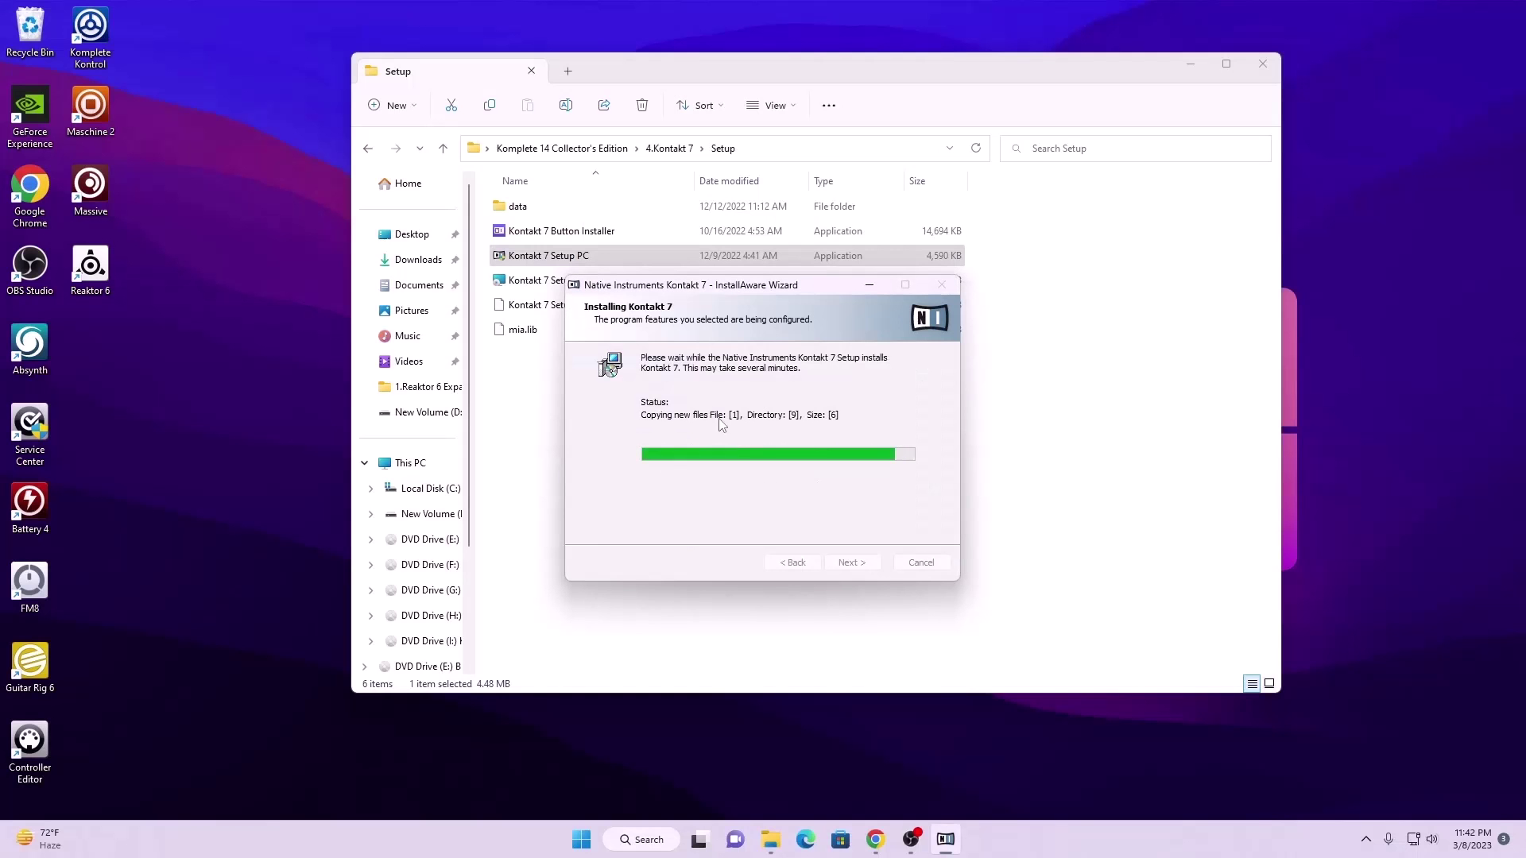
click(853, 562)
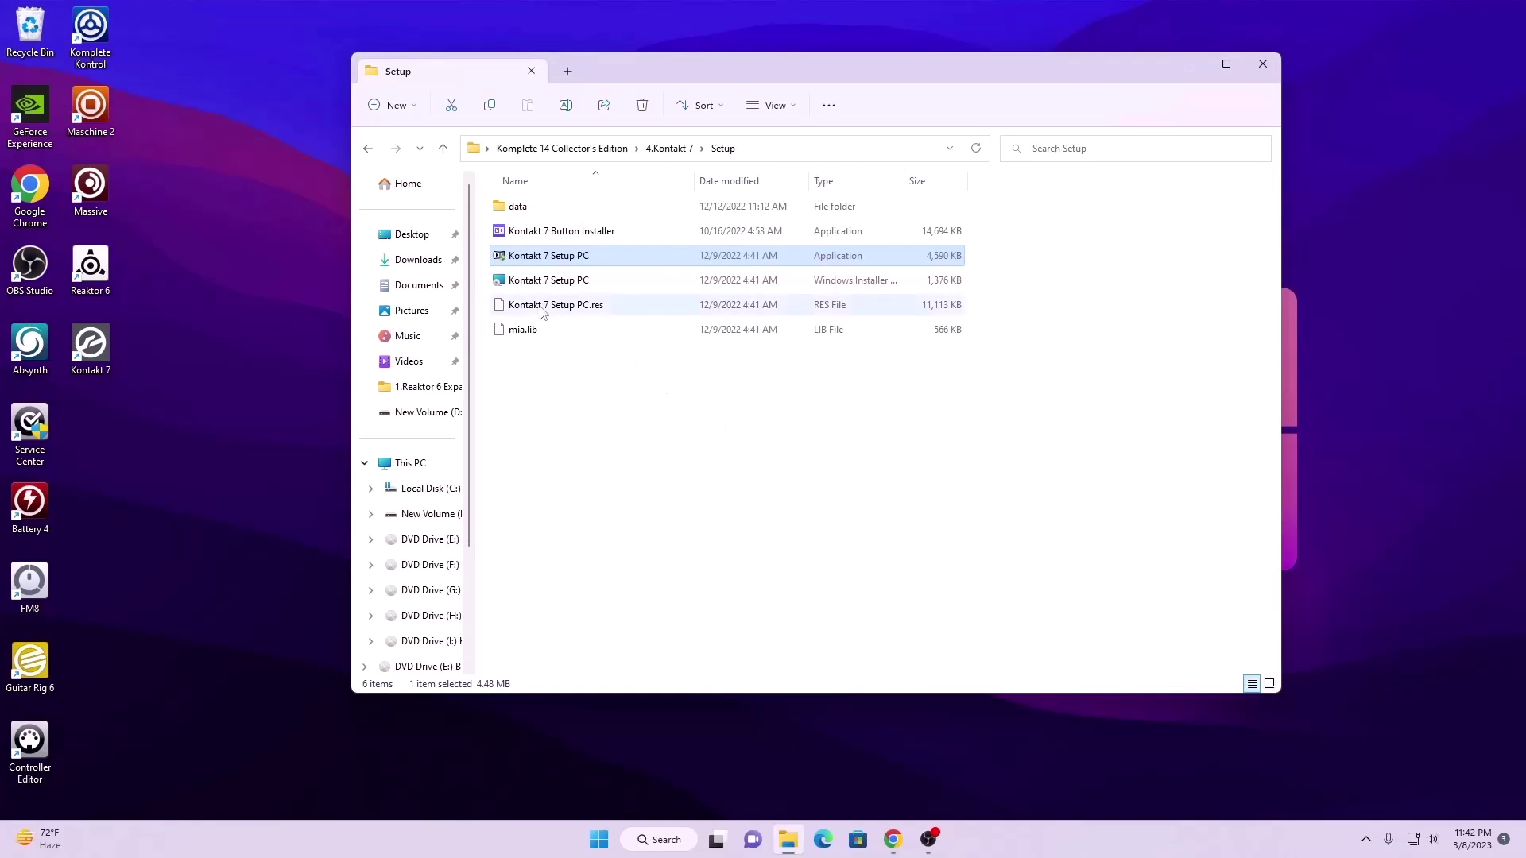
click(408, 190)
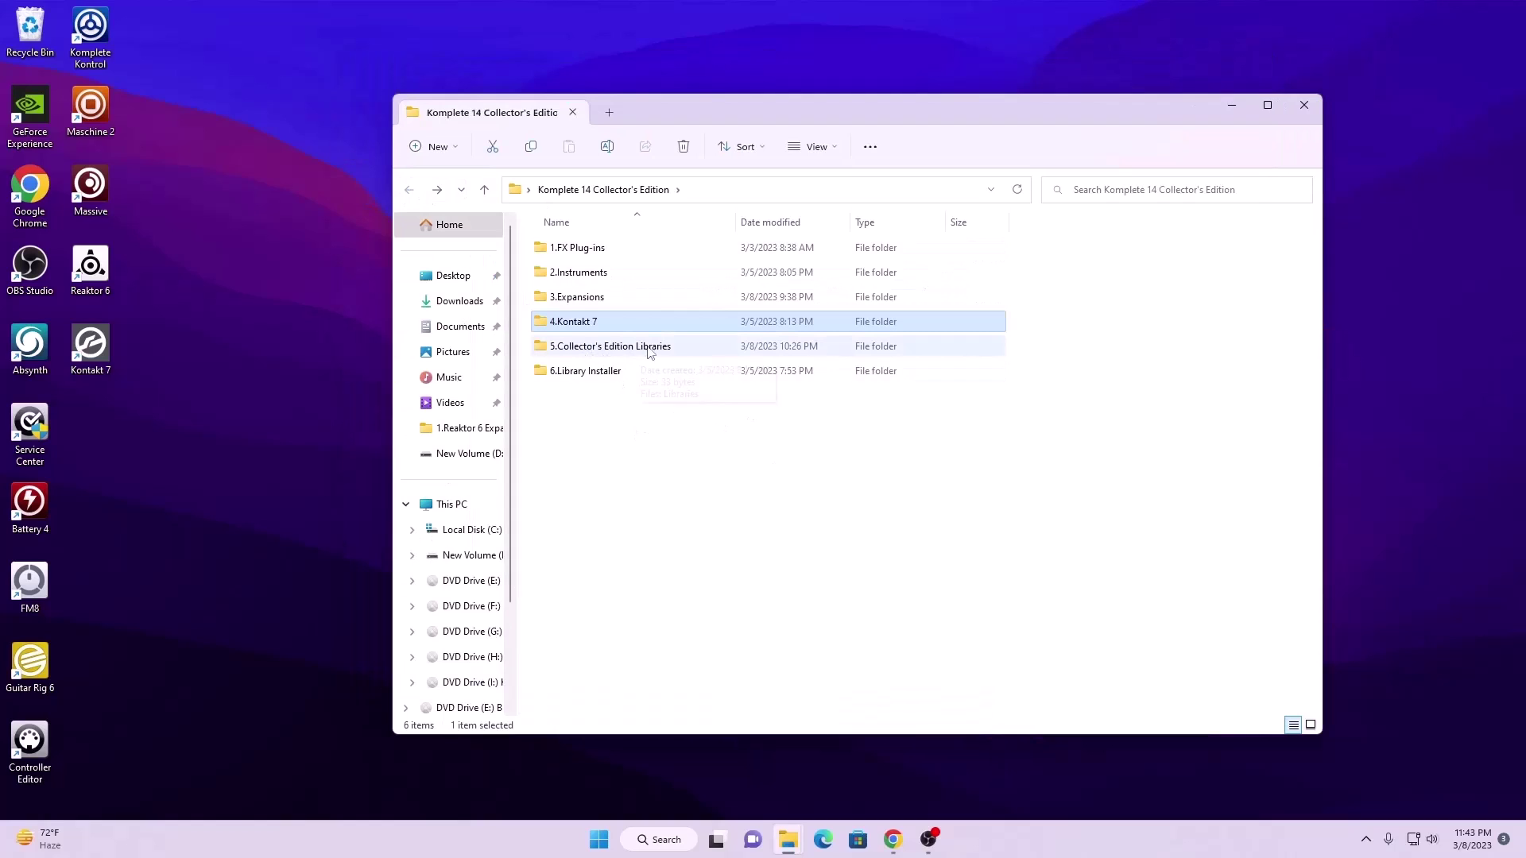
- Copy the first line of the Libraries notes in 5.Collector's Edition Libraries
double_click(602, 350)
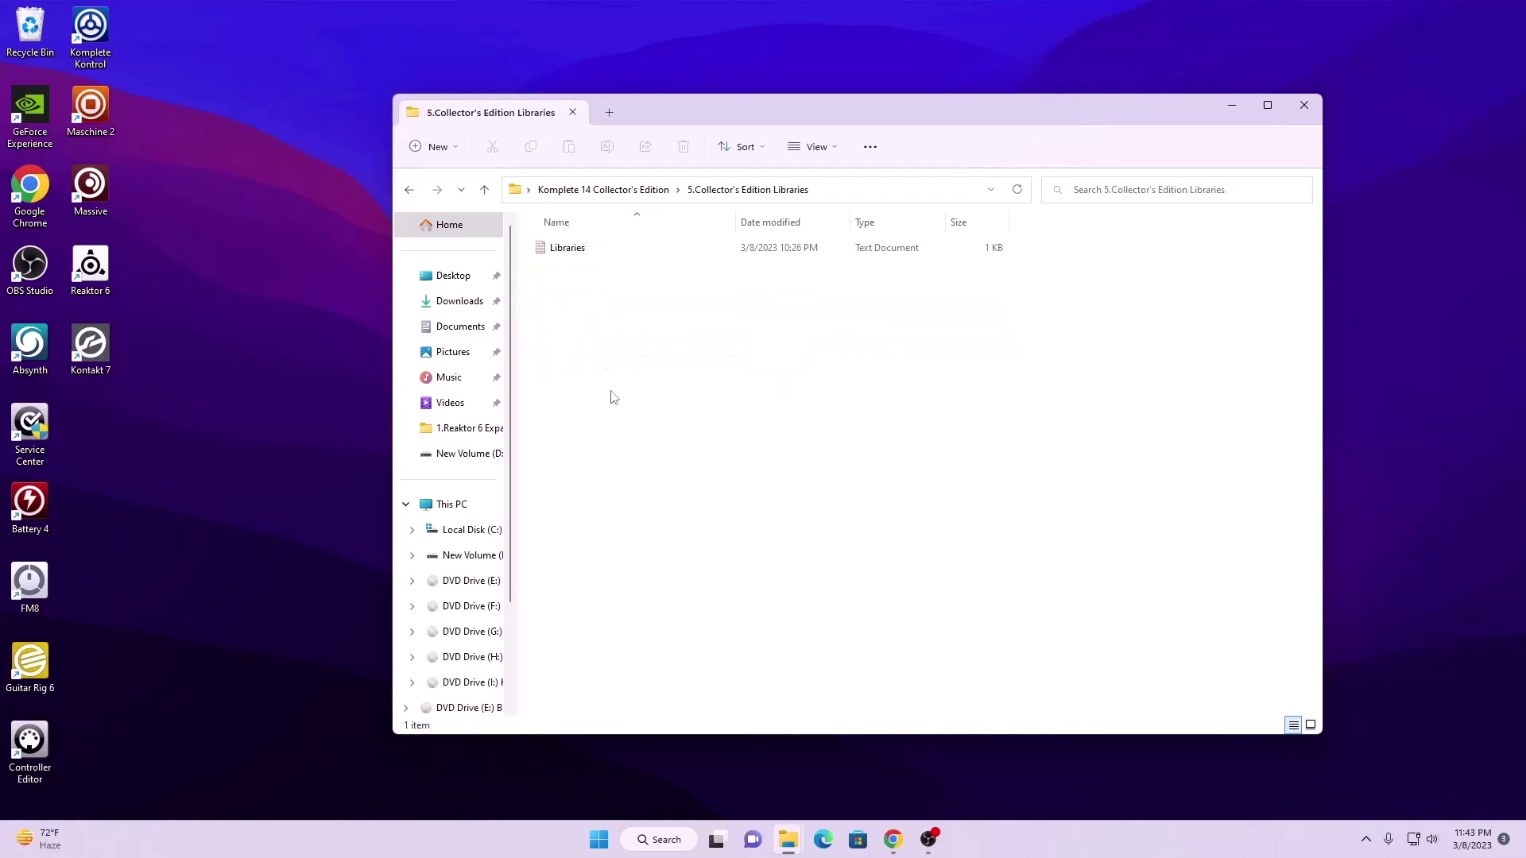
double_click(577, 250)
key(ctrl+a)
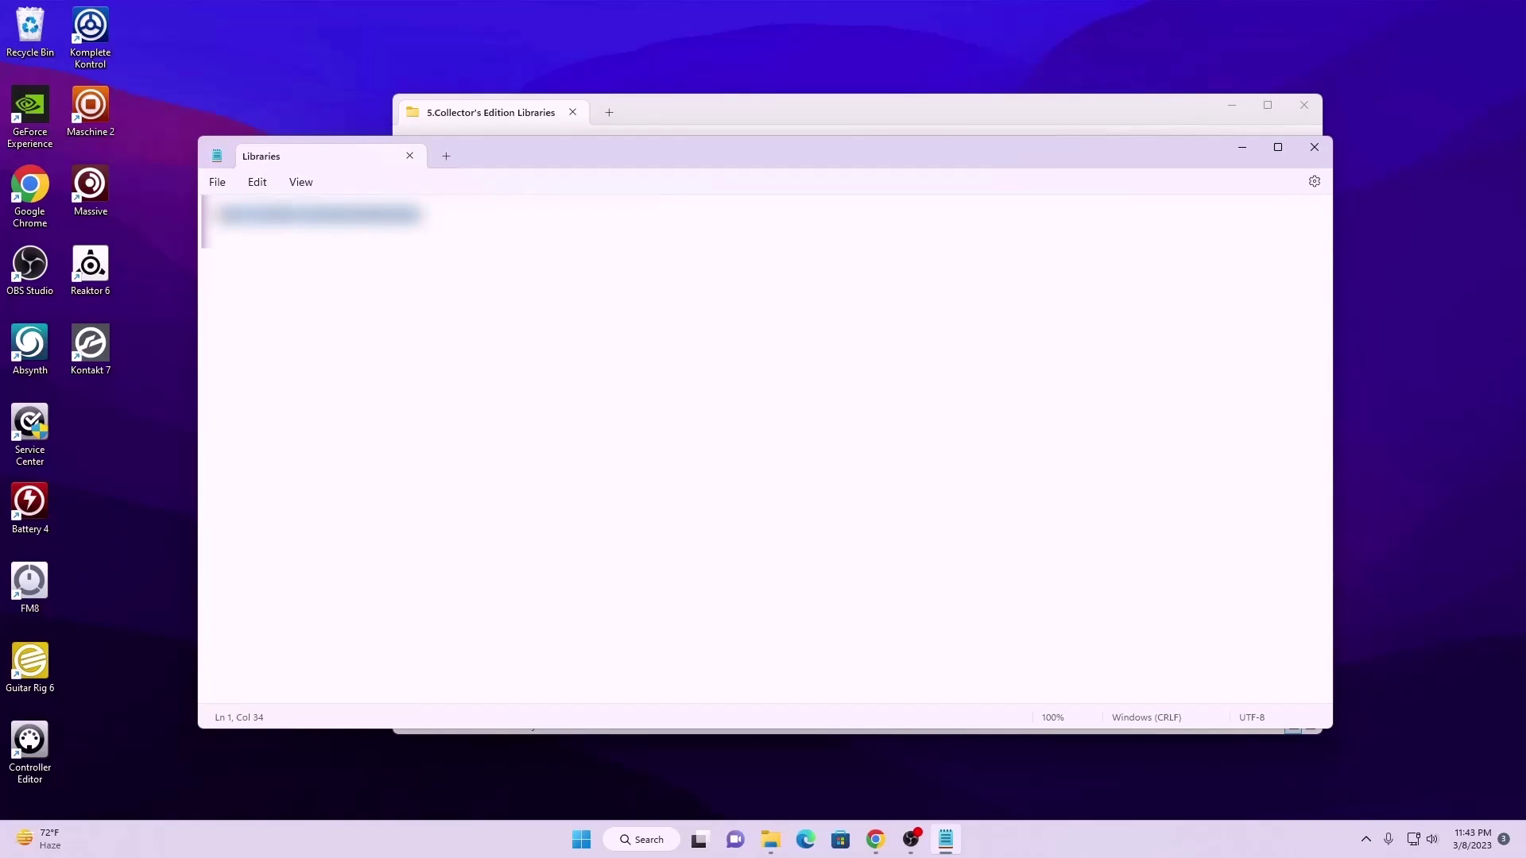
right_click(253, 240)
click(294, 301)
click(1243, 152)
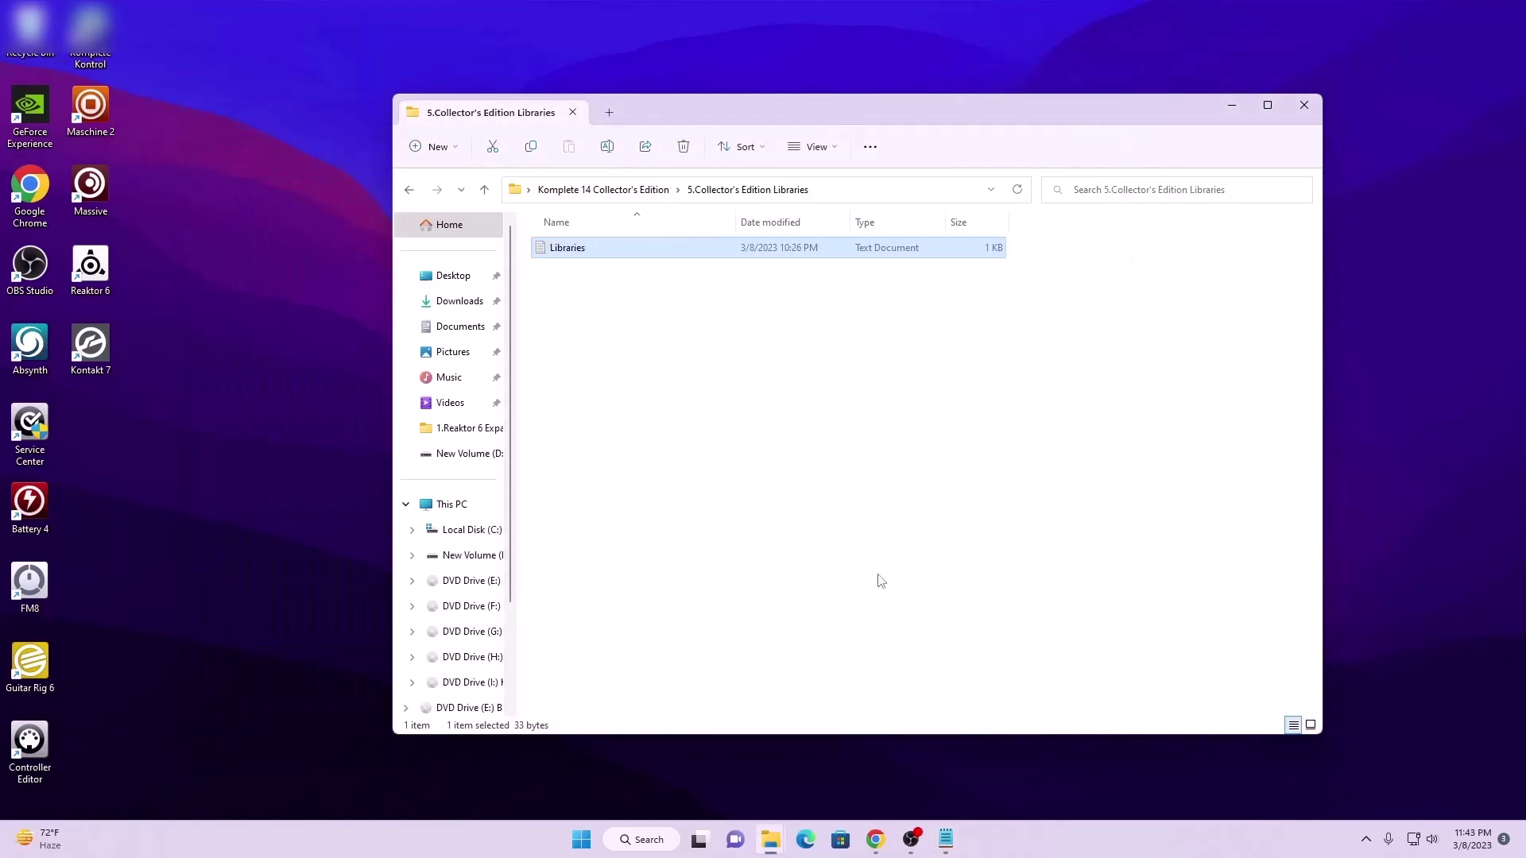
- Bring the NI library download page forward in Chrome and browse the Kontakt library list
click(876, 839)
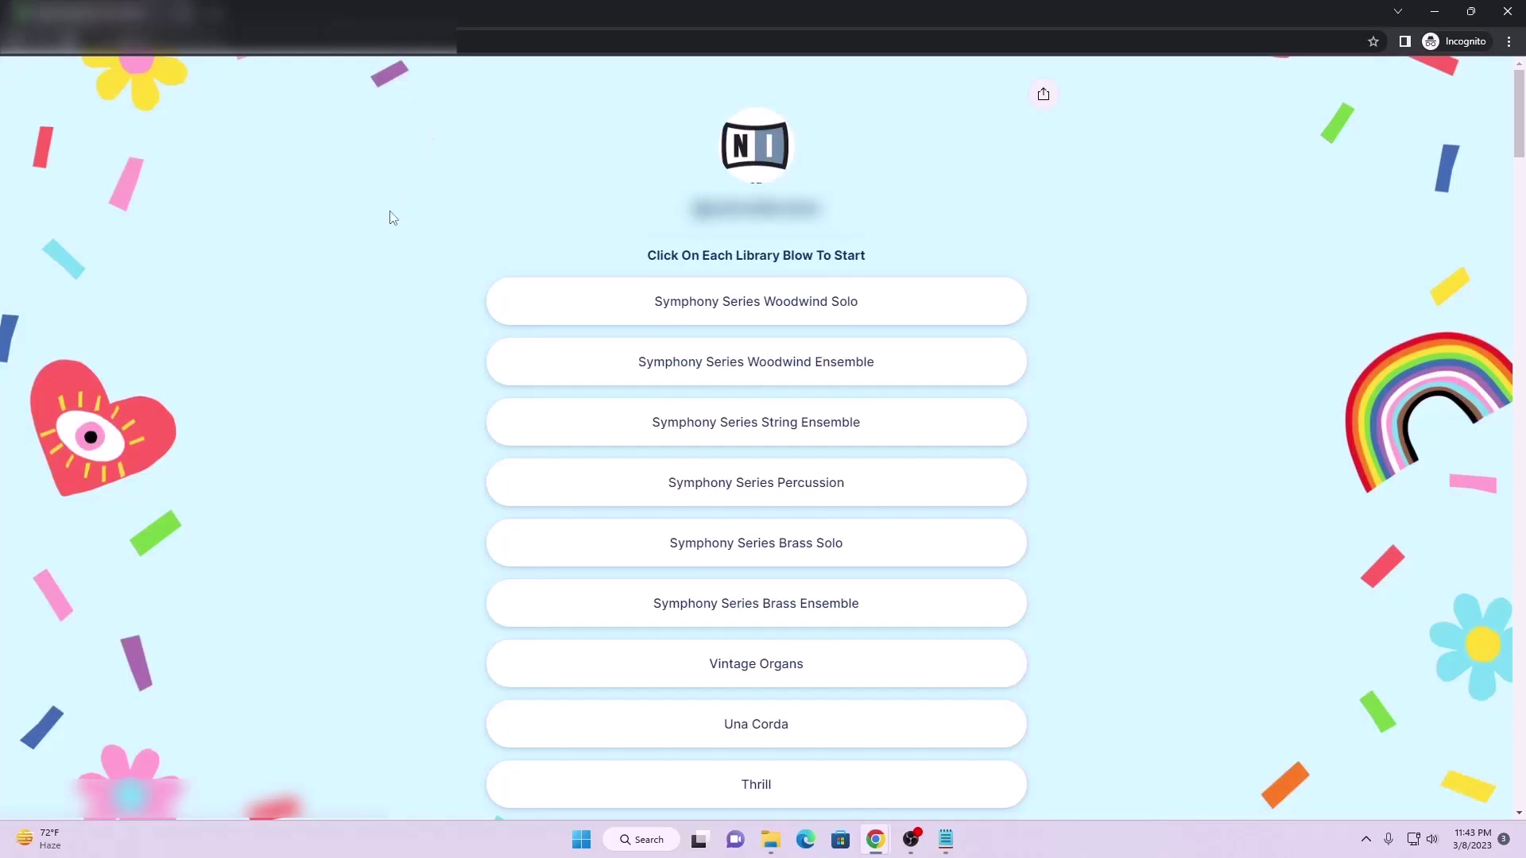
scroll(658, 298, down, 5)
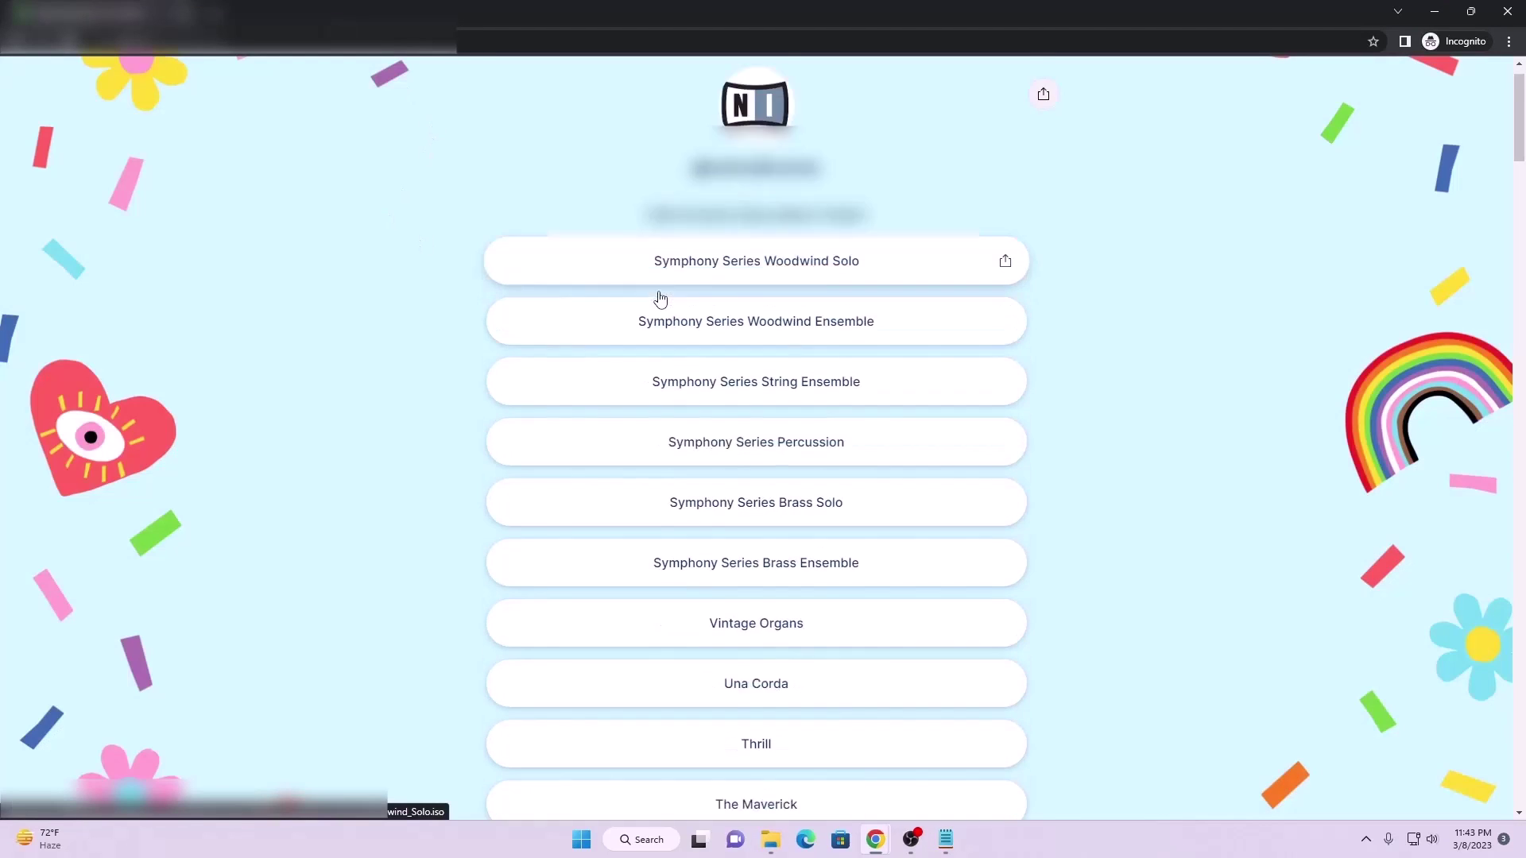
scroll(660, 299, down, 7)
scroll(660, 299, down, 20)
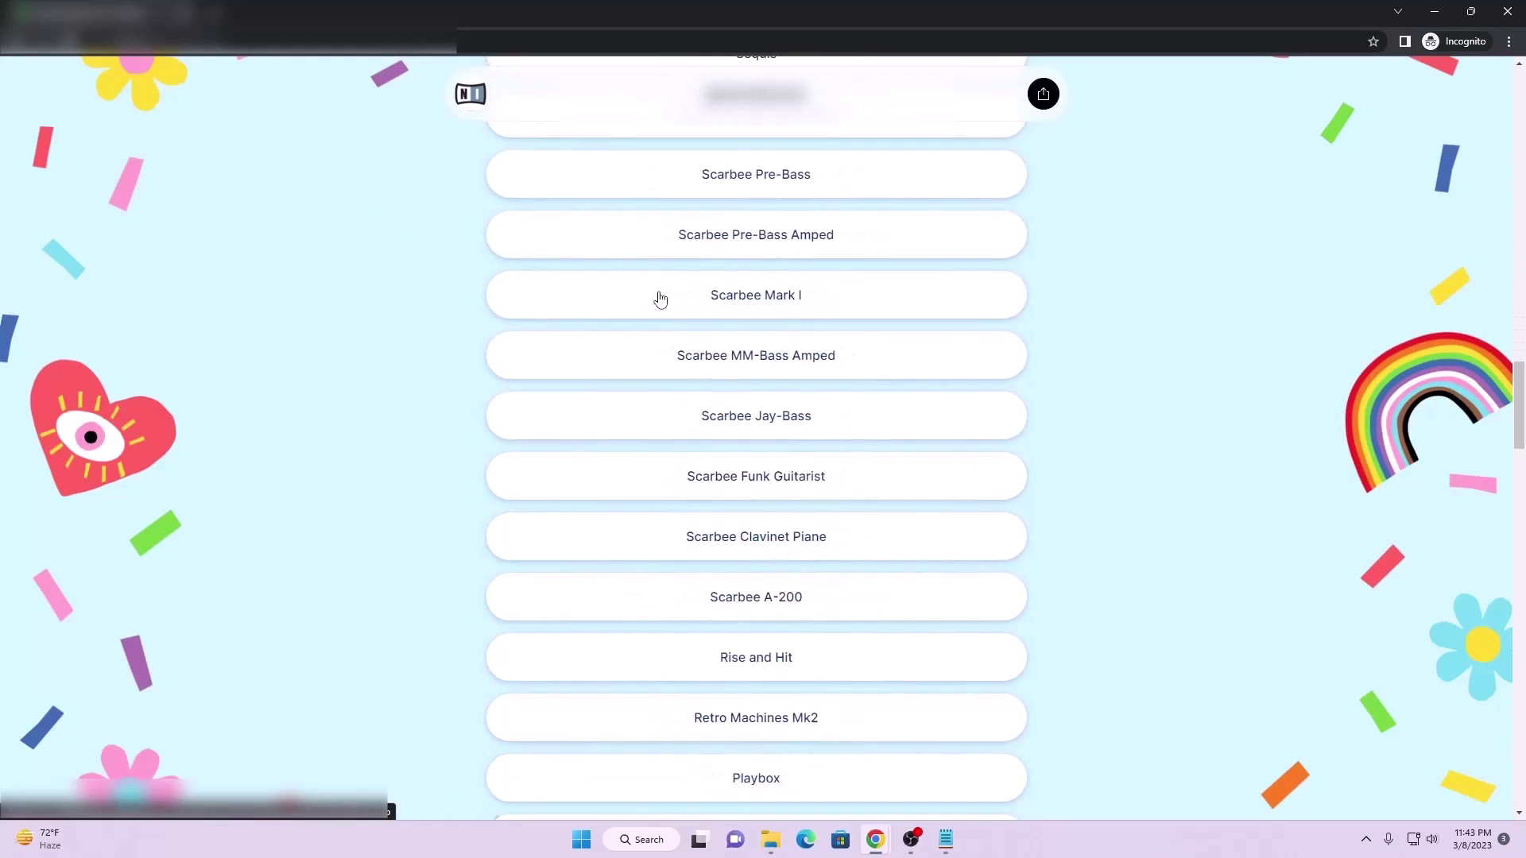
scroll(660, 299, down, 15)
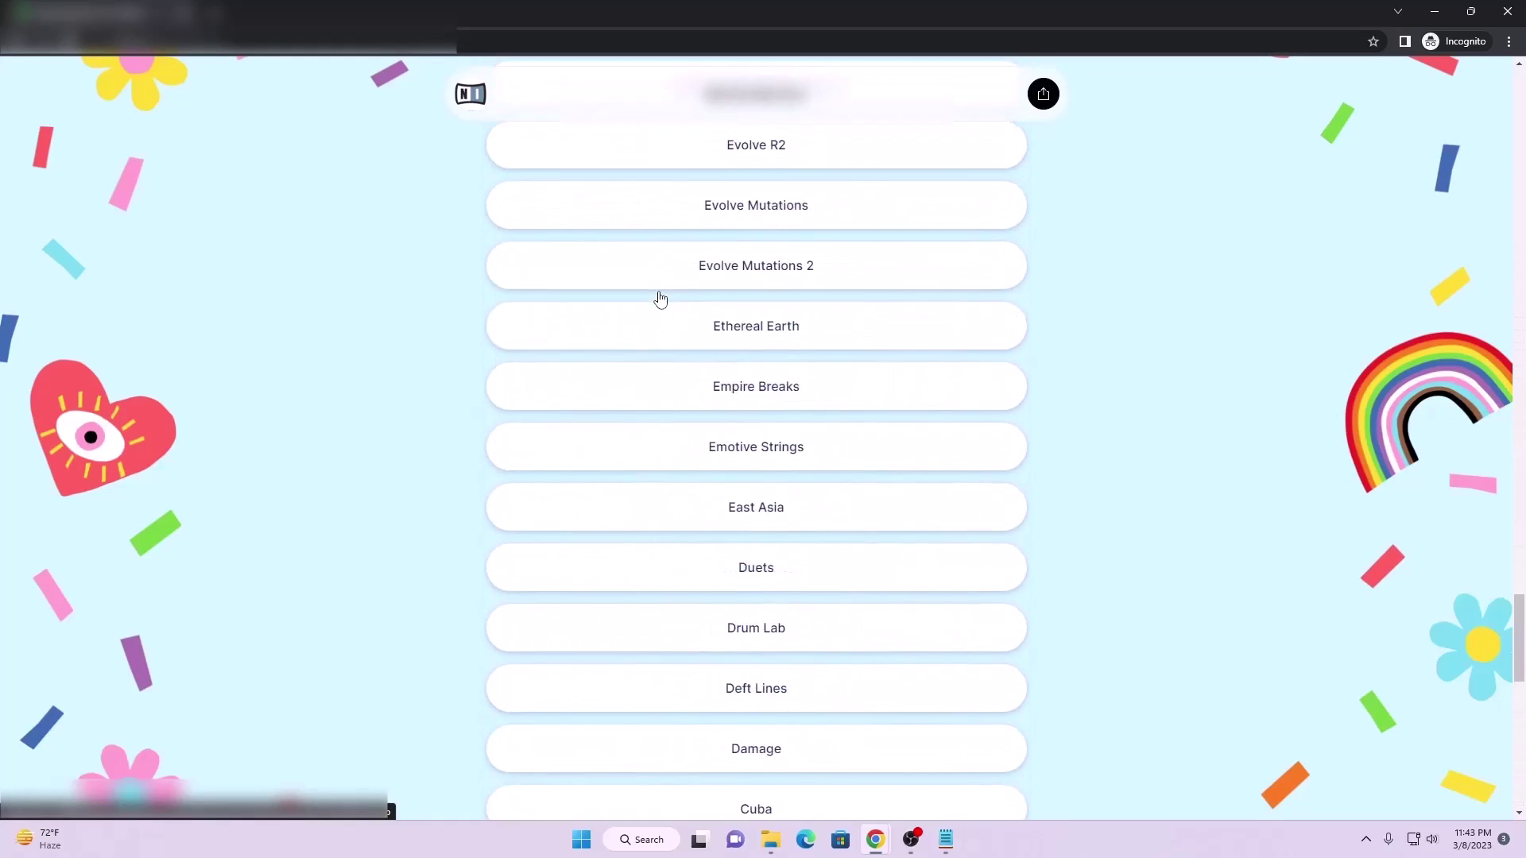
scroll(660, 299, up, 20)
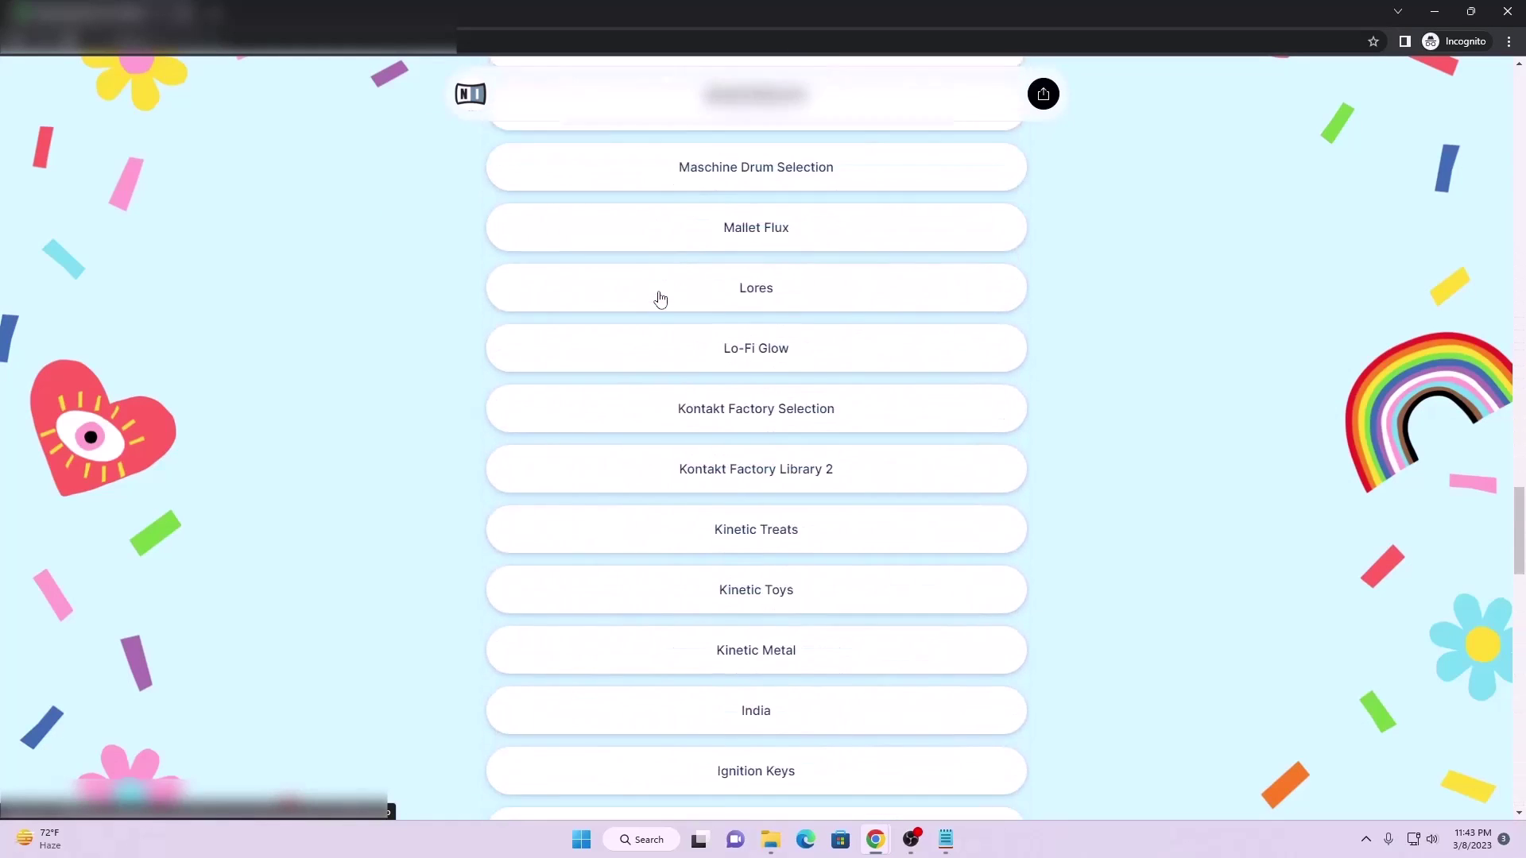
scroll(660, 299, up, 15)
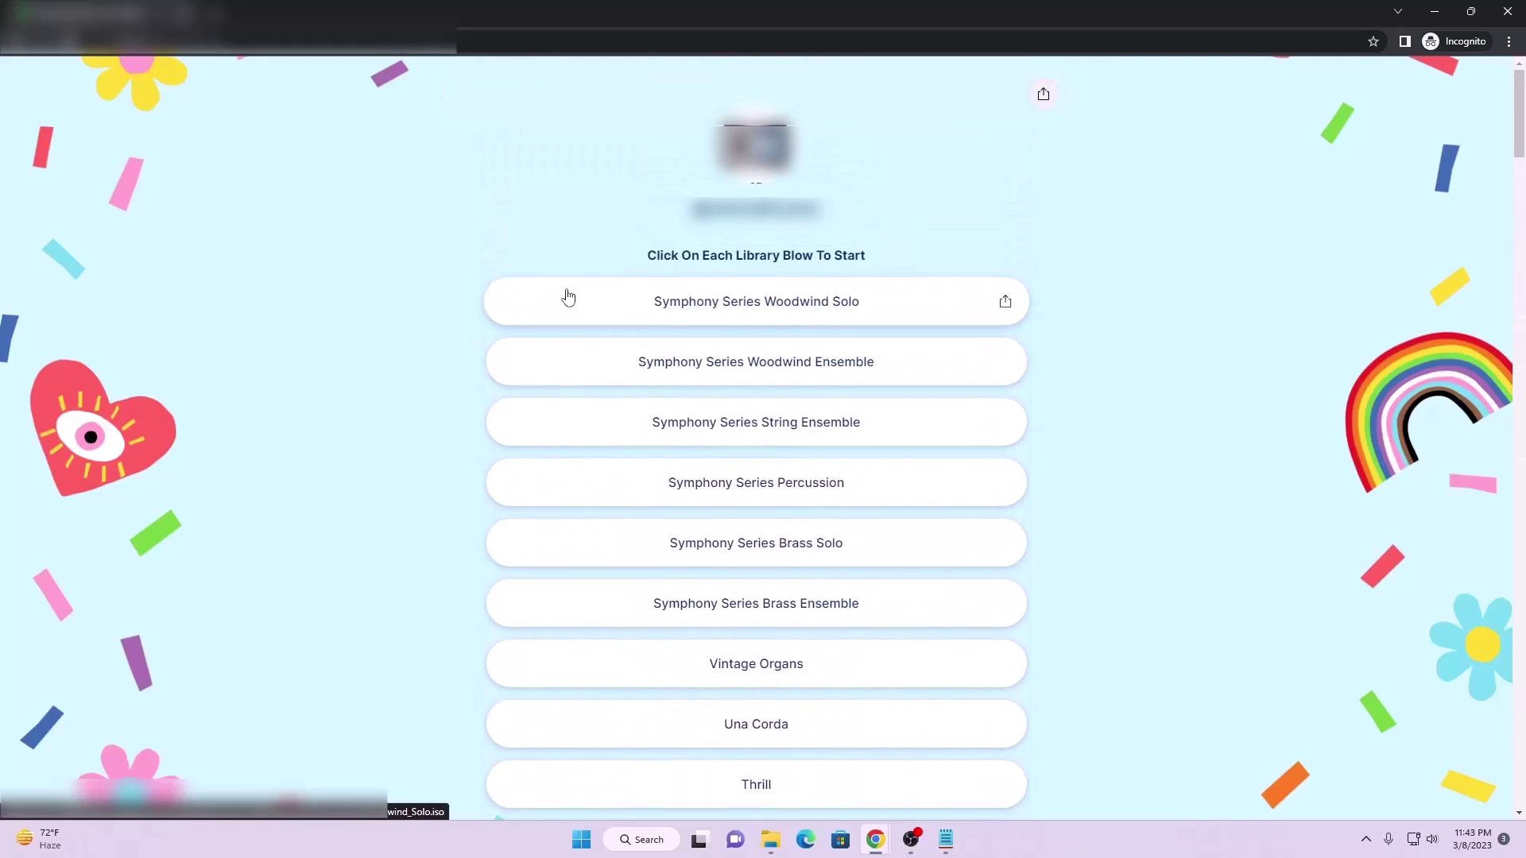
scroll(568, 297, down, 13)
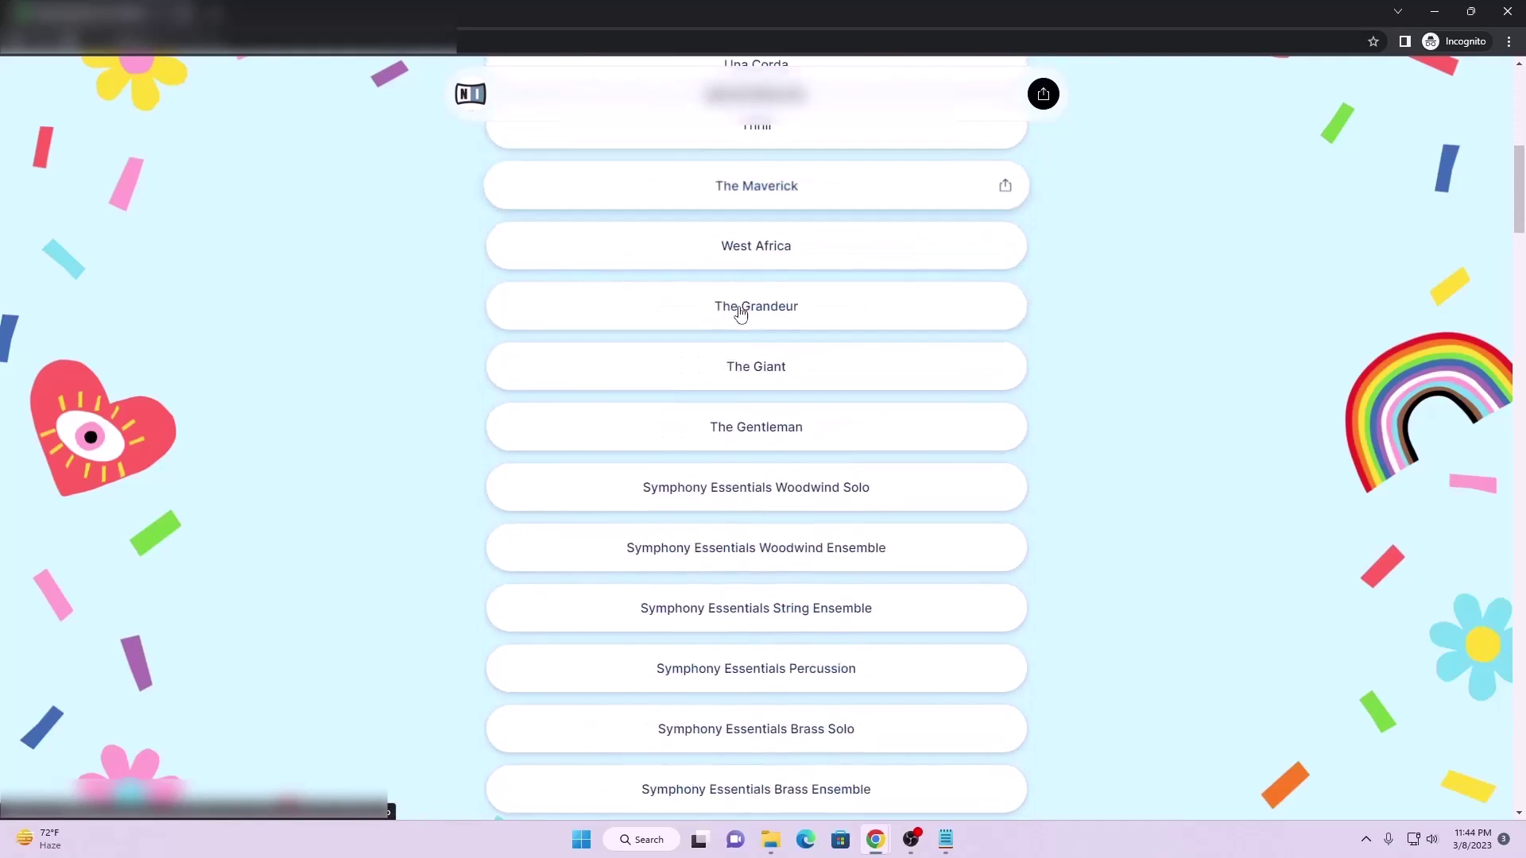
scroll(640, 449, down, 9)
scroll(461, 356, up, 5)
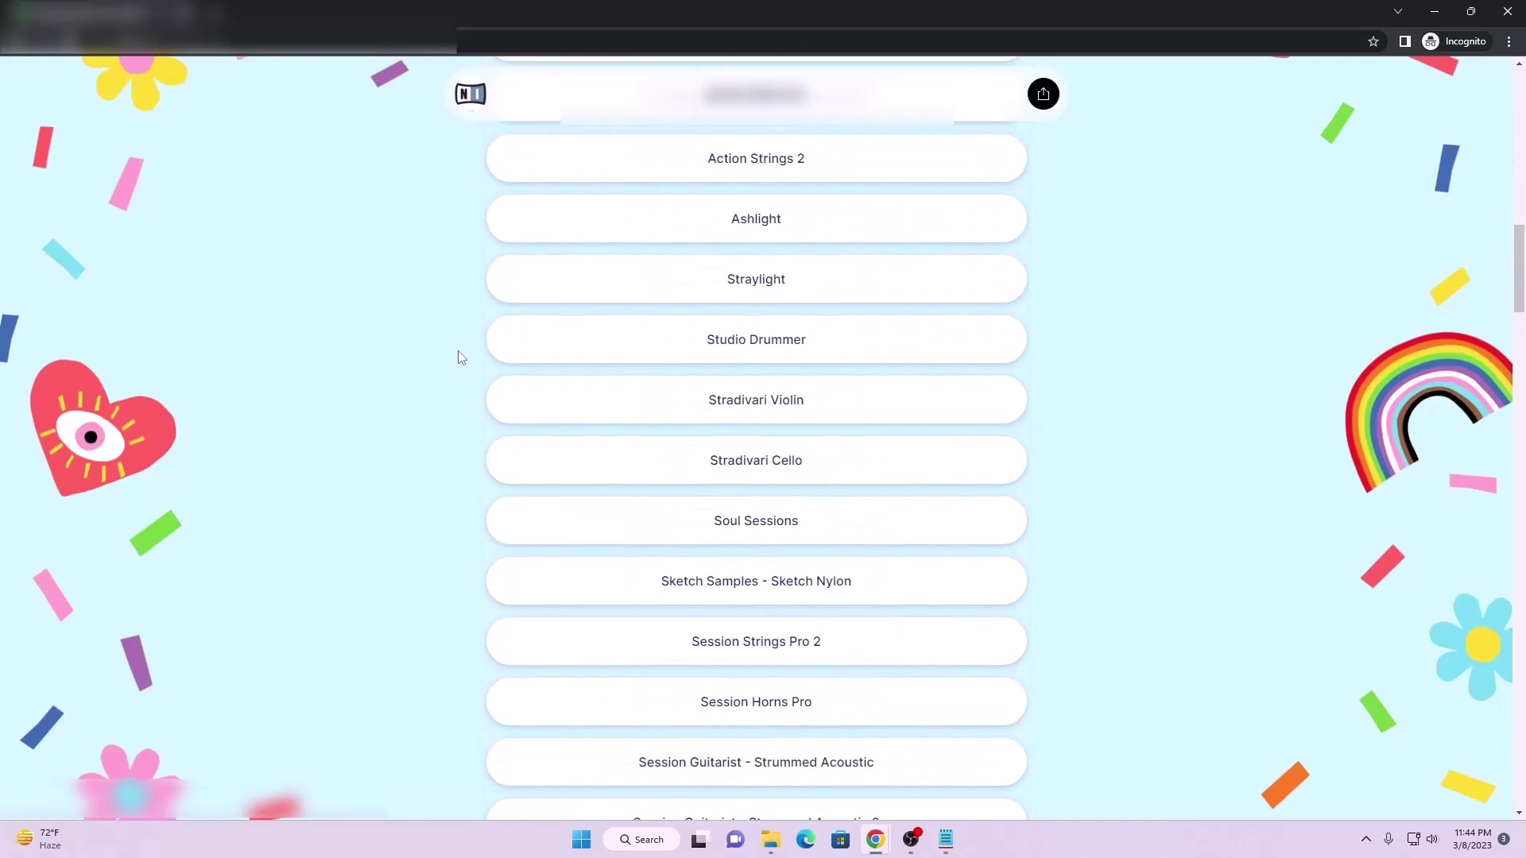
scroll(459, 357, up, 2)
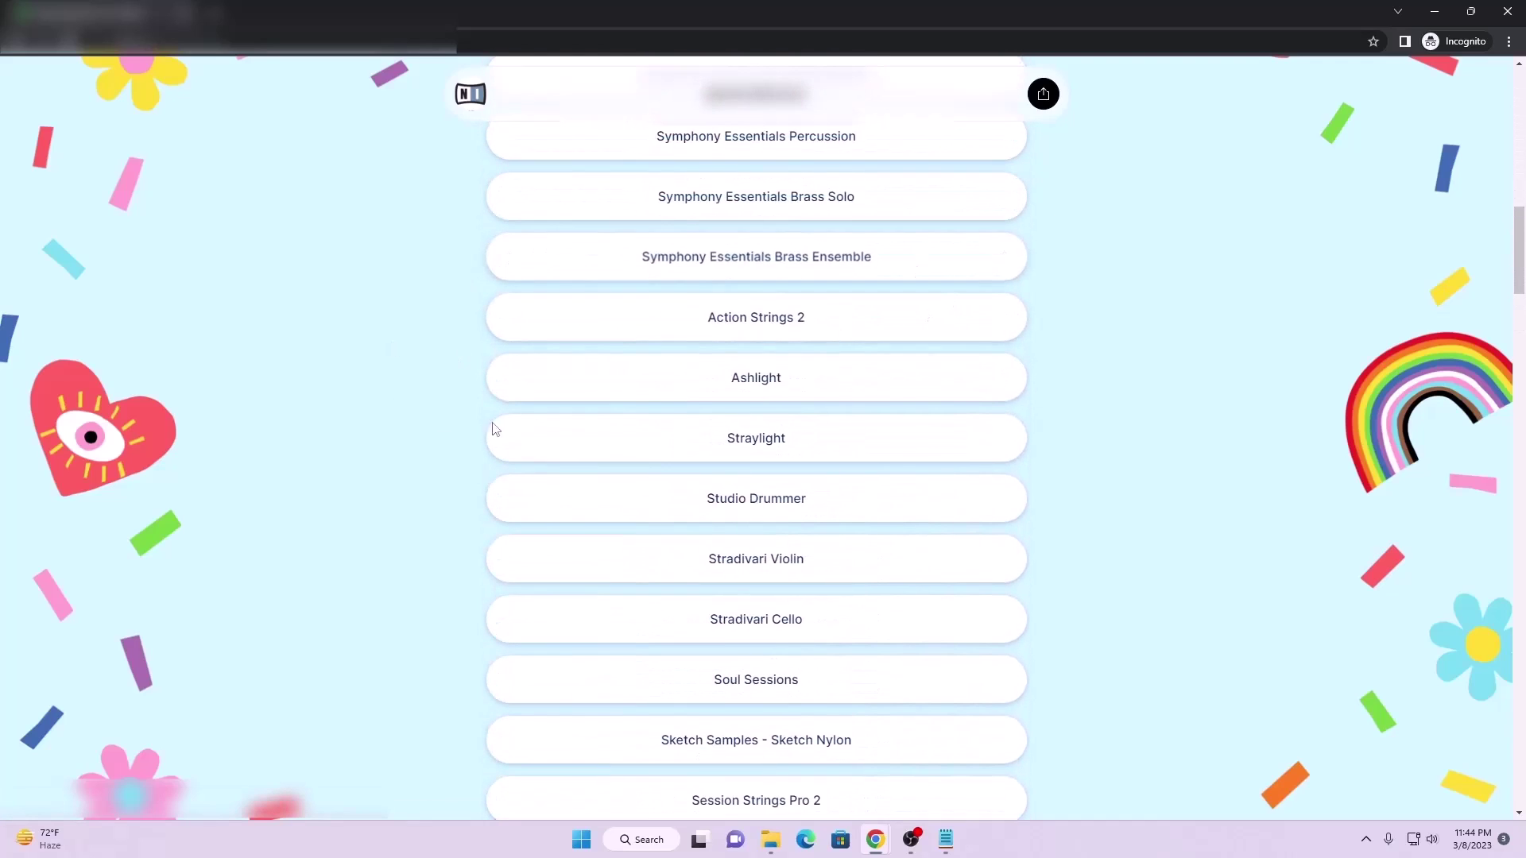
scroll(419, 405, up, 7)
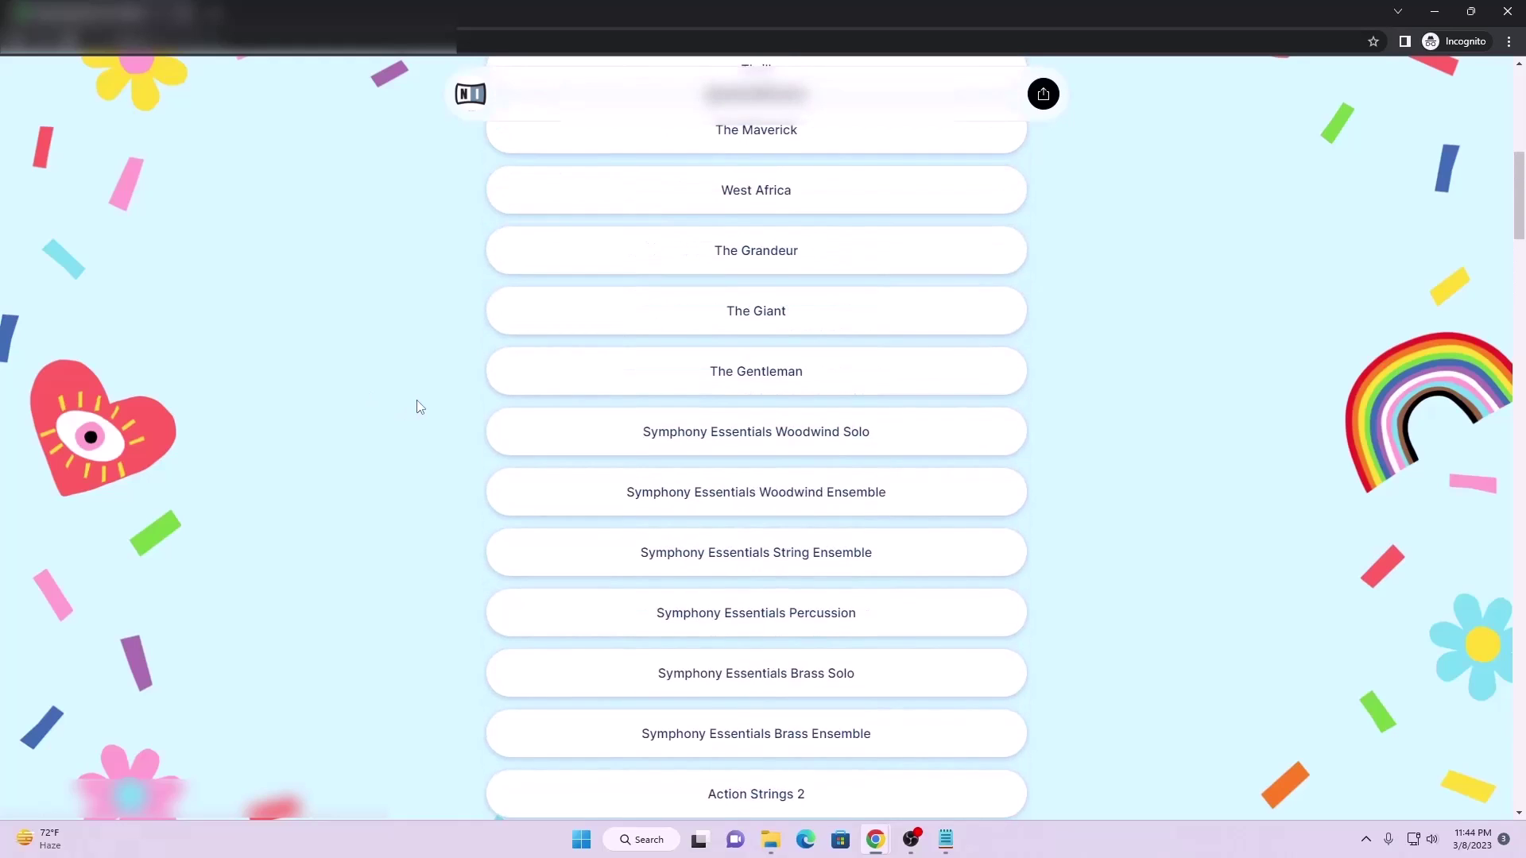
scroll(419, 405, up, 2)
scroll(558, 296, up, 1)
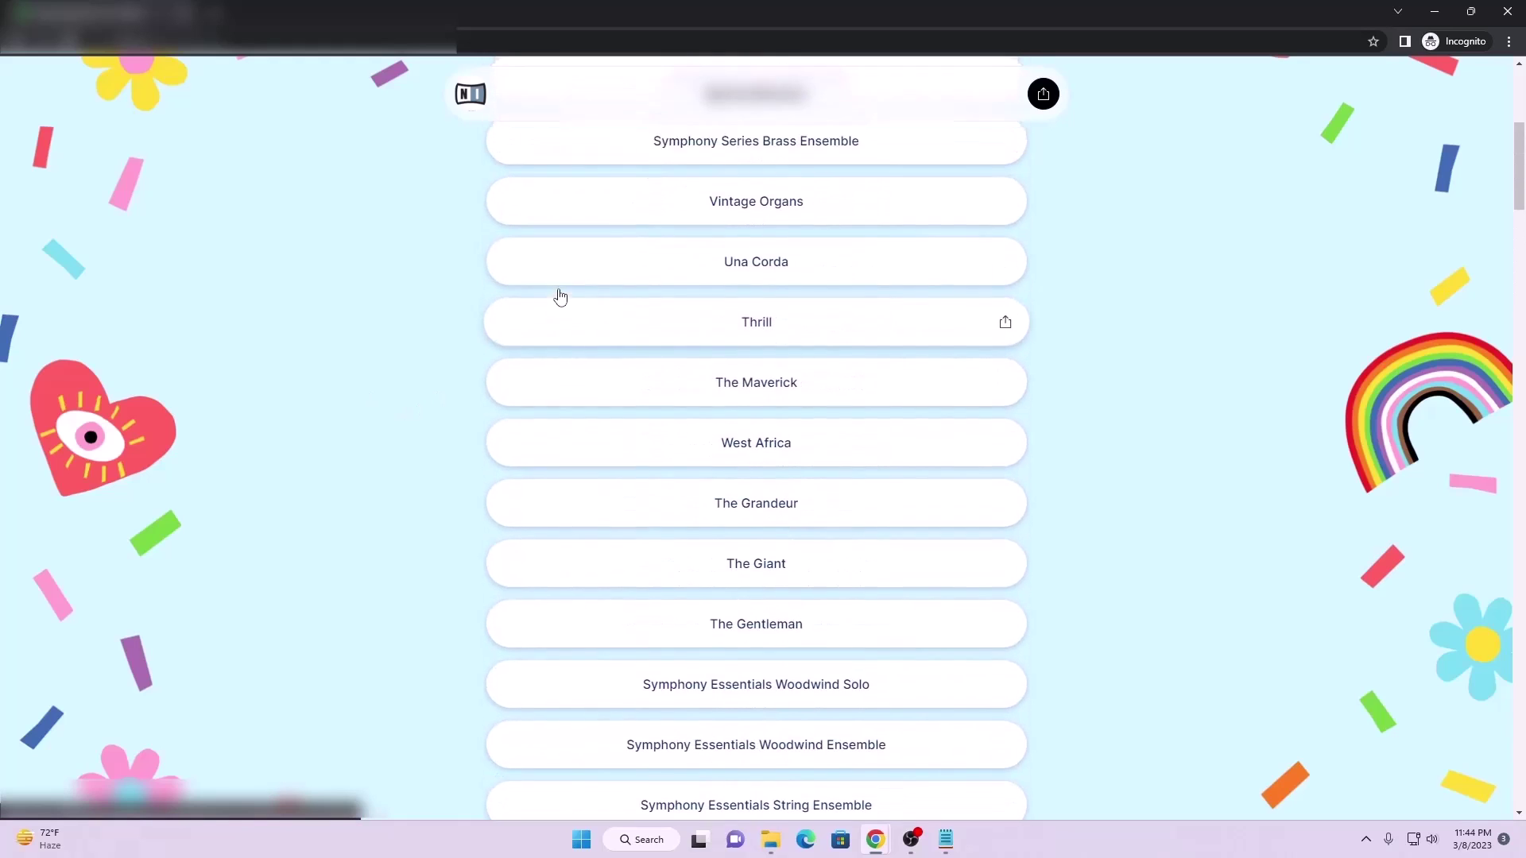
scroll(678, 297, down, 4)
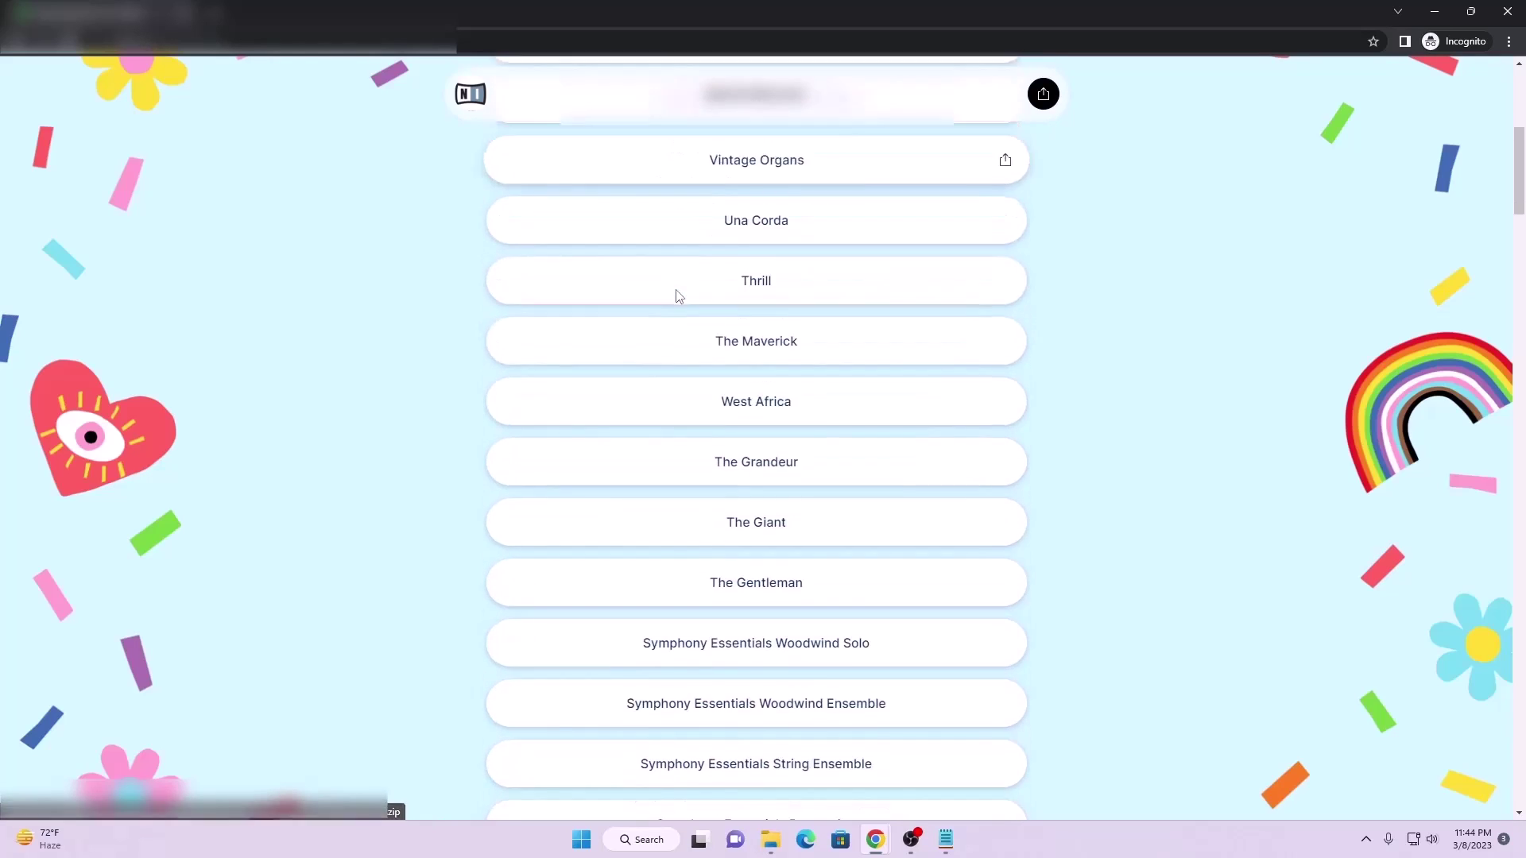
scroll(679, 287, down, 13)
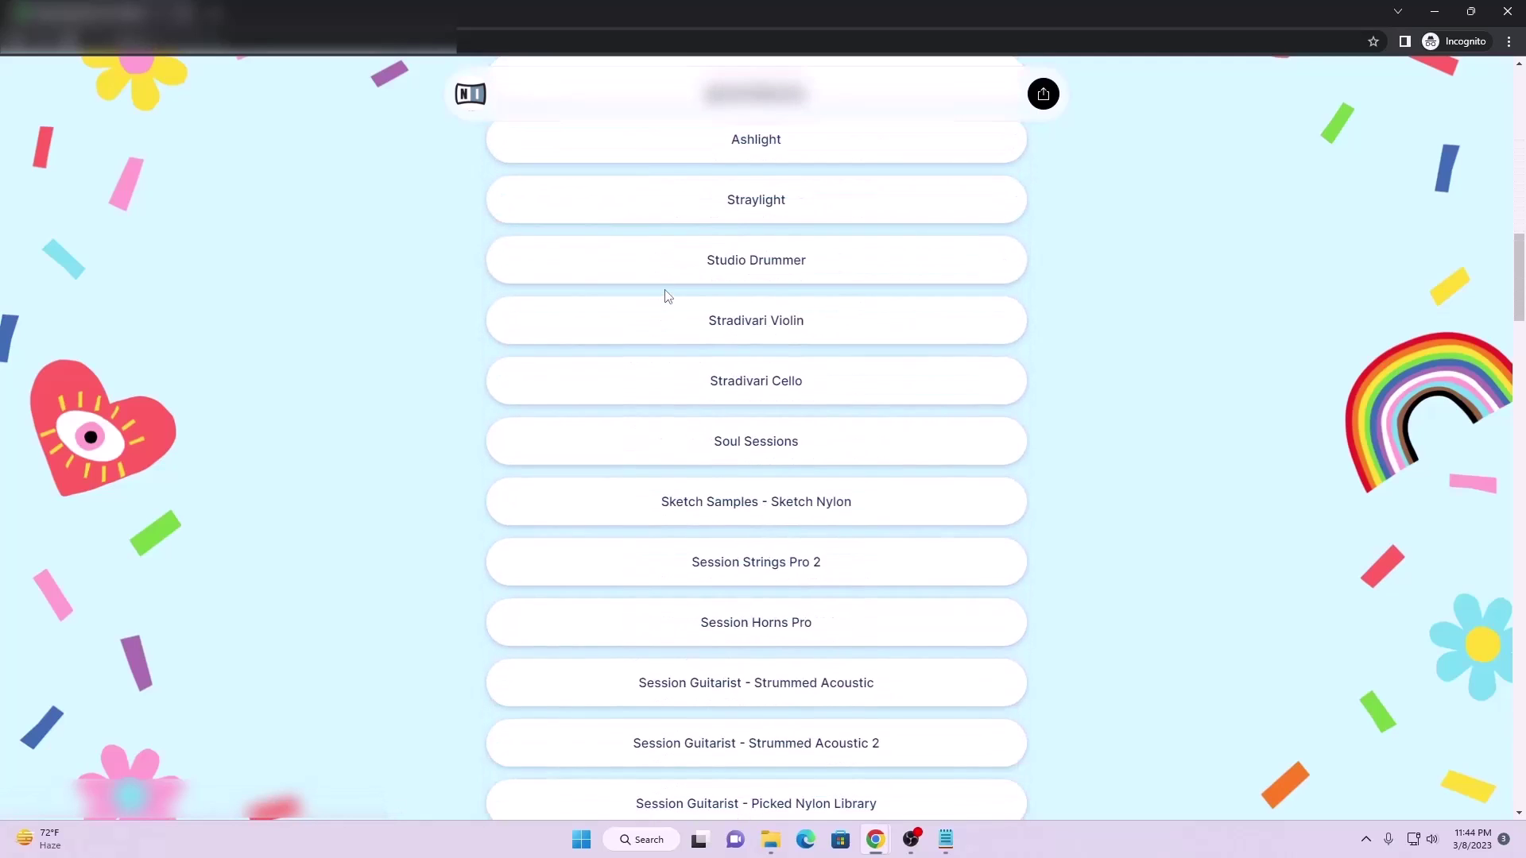
scroll(598, 266, down, 11)
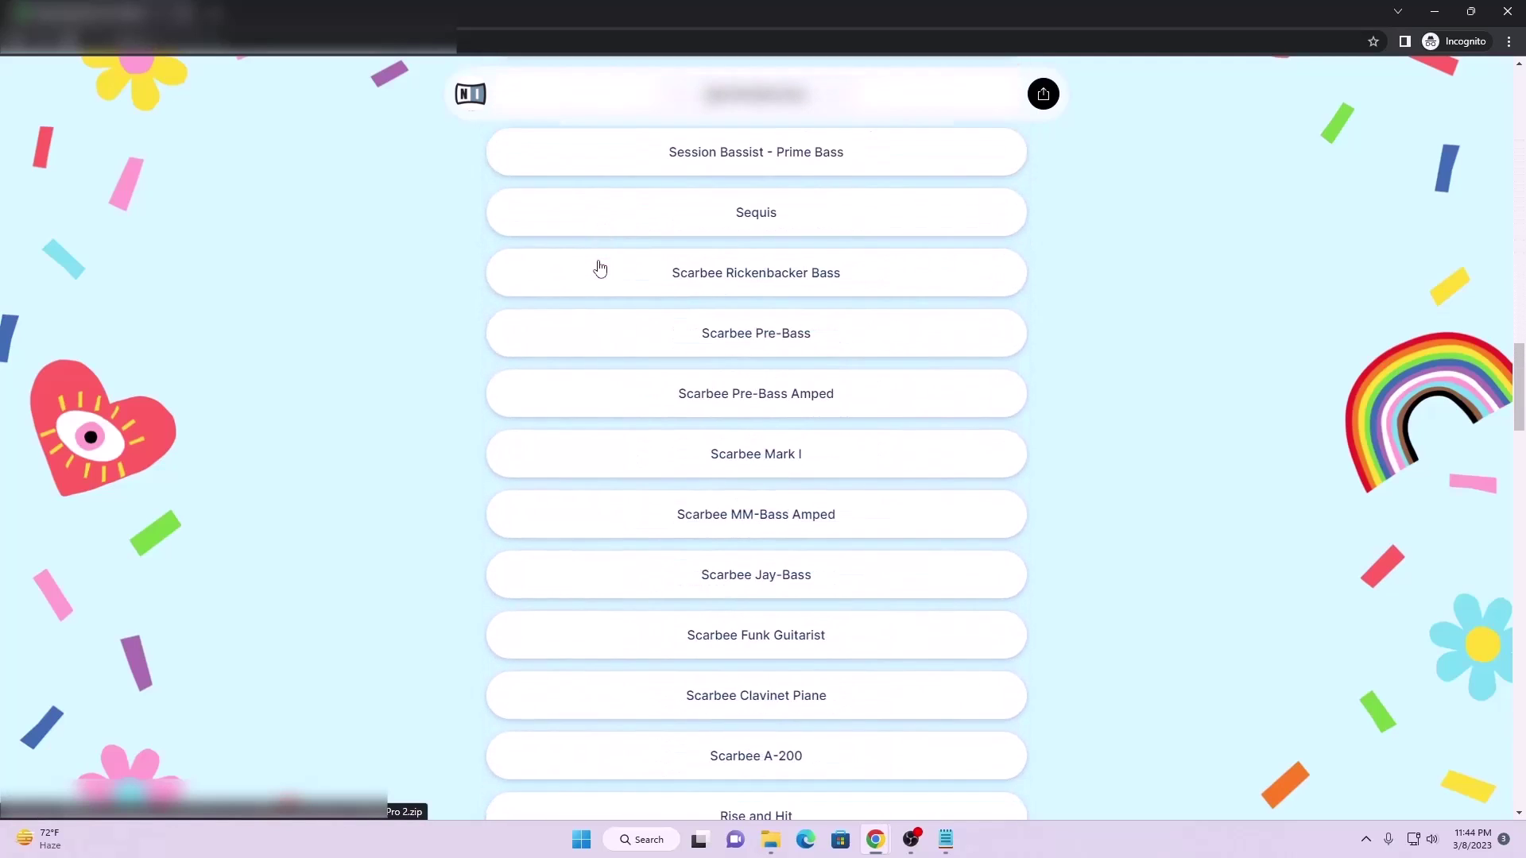
scroll(600, 269, down, 15)
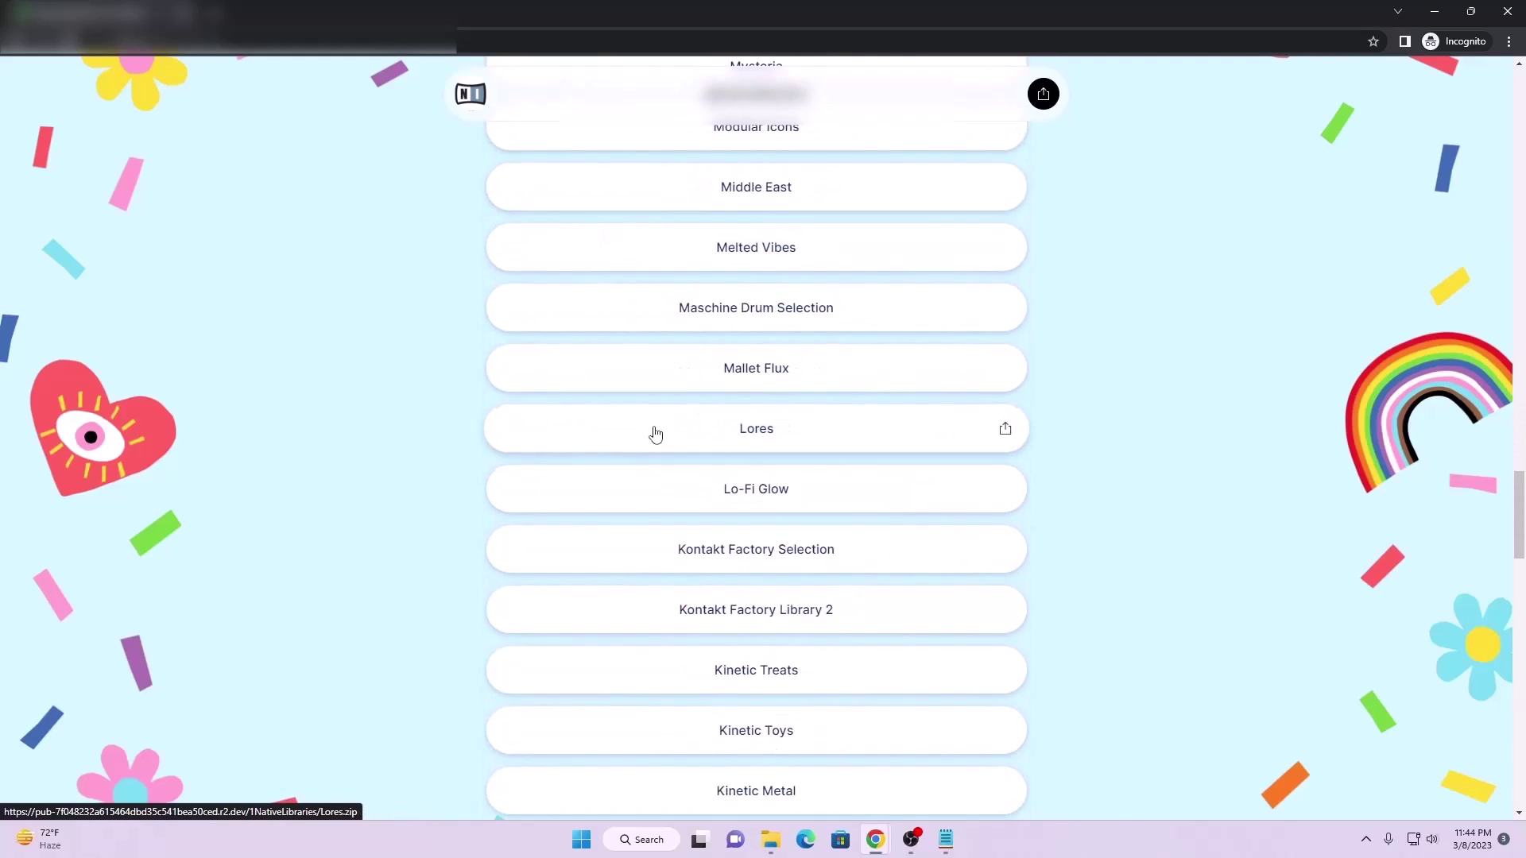
scroll(663, 433, down, 10)
scroll(663, 432, up, 8)
scroll(662, 433, down, 5)
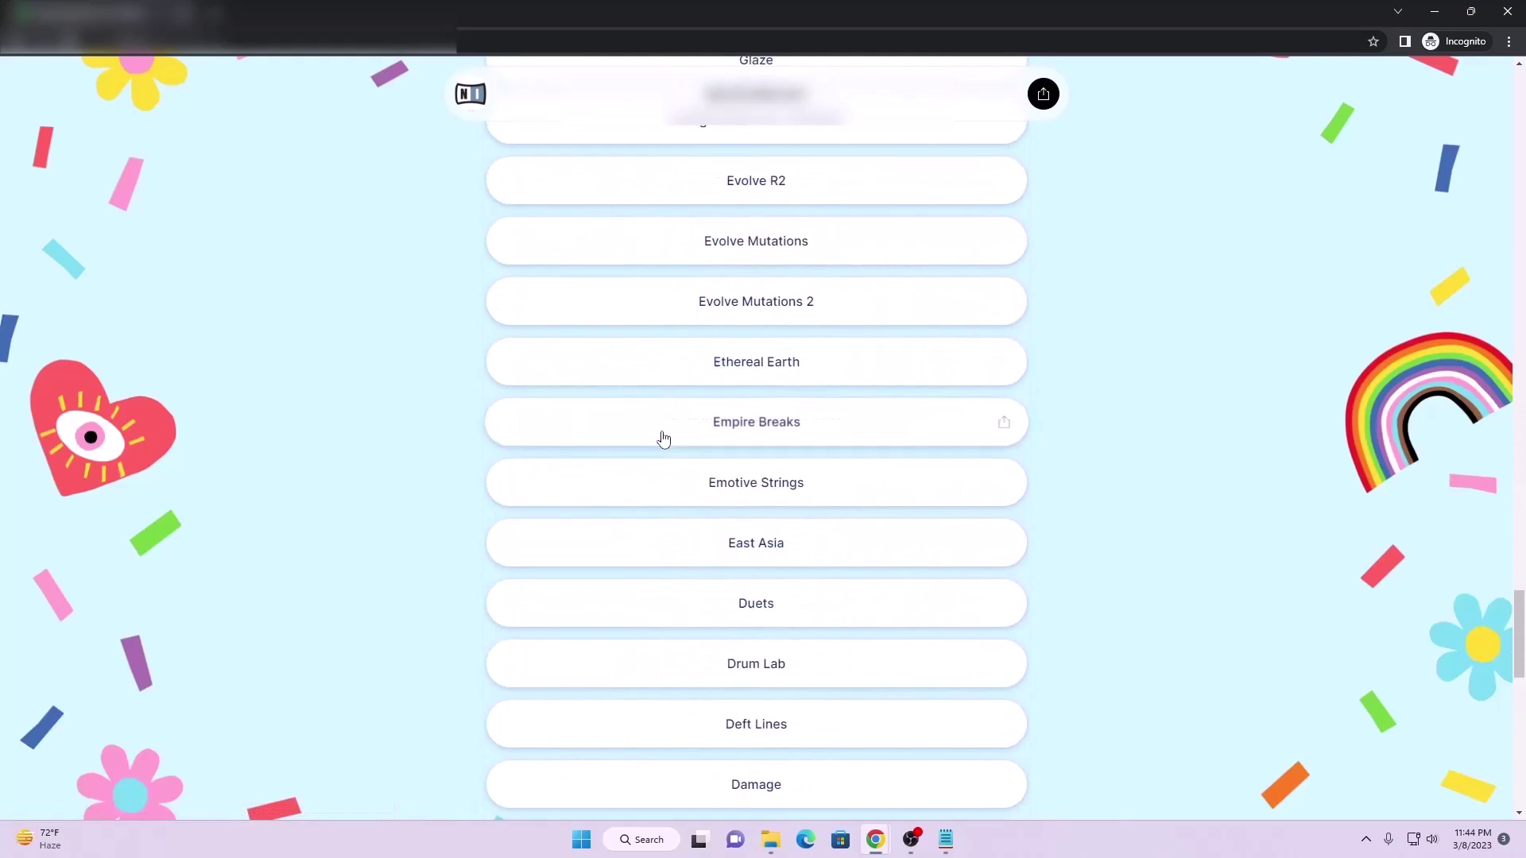
scroll(874, 350, up, 13)
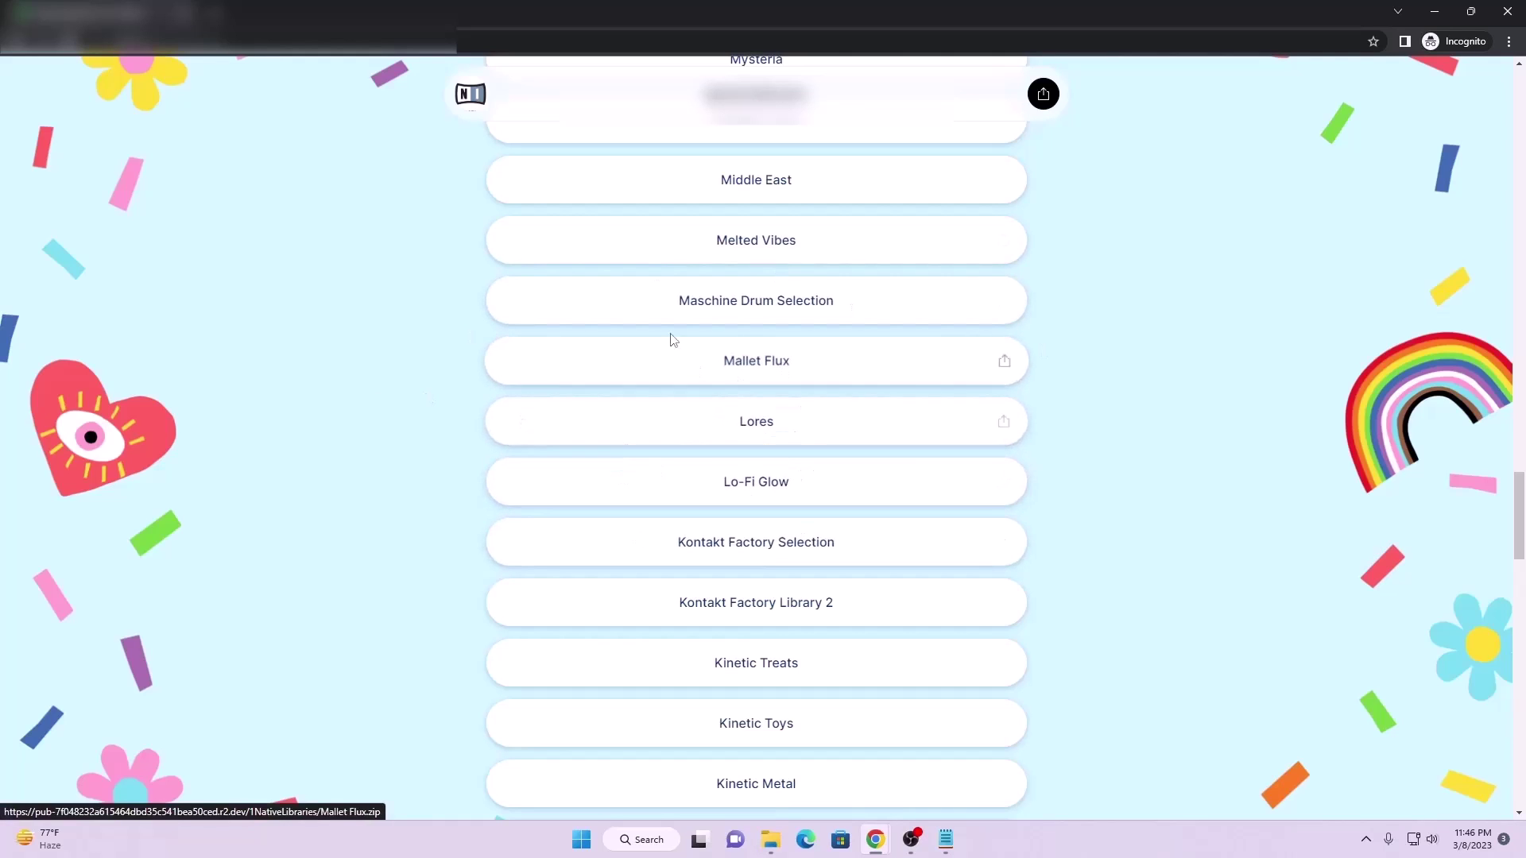
- Download the Lo-Fi Glow, India and 40'S Very Own Bundle library images
click(756, 481)
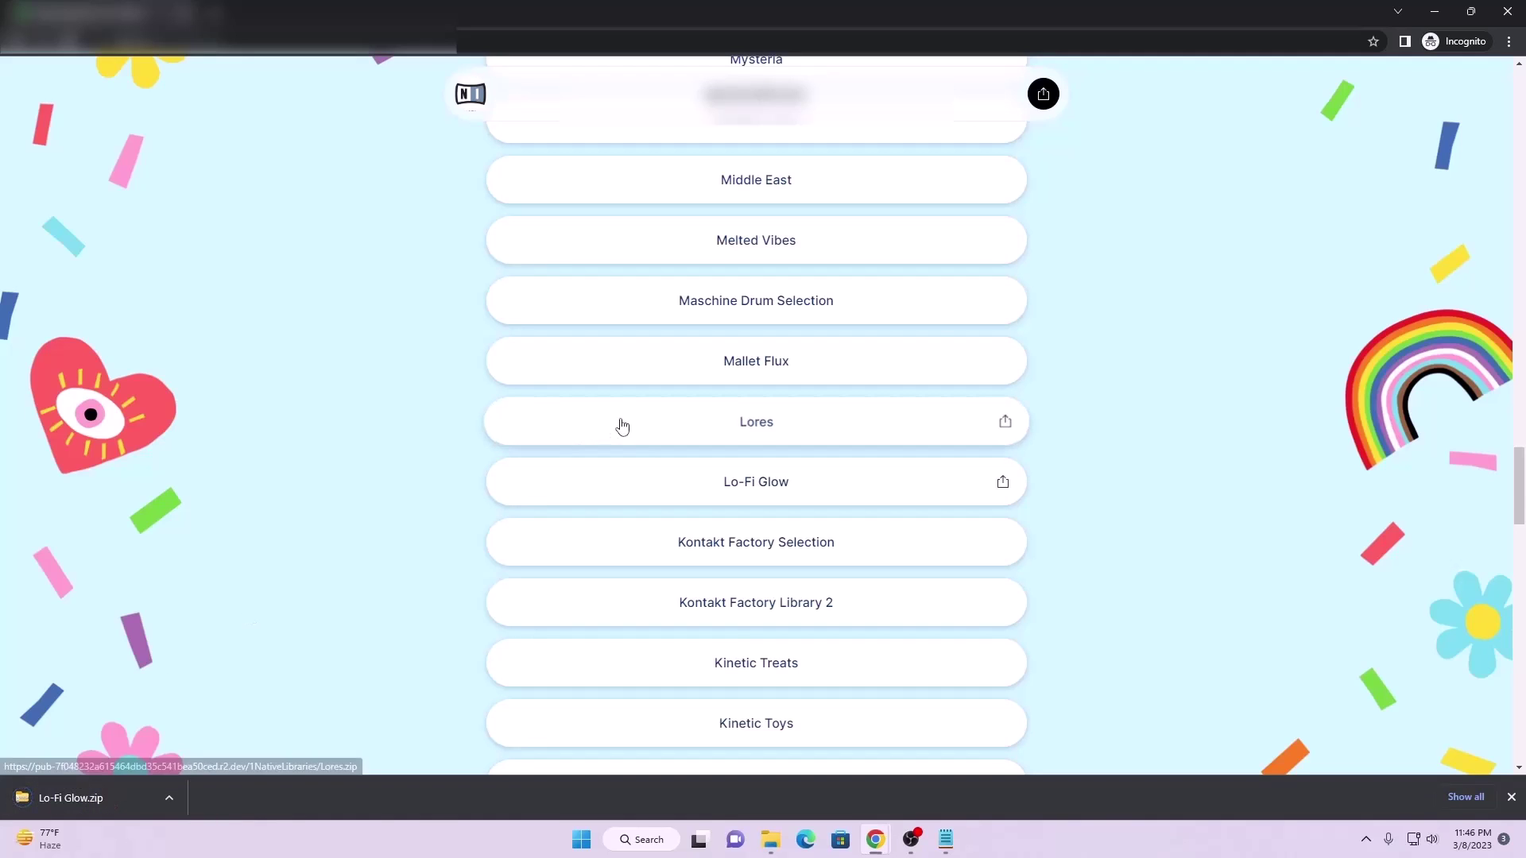
scroll(659, 423, down, 6)
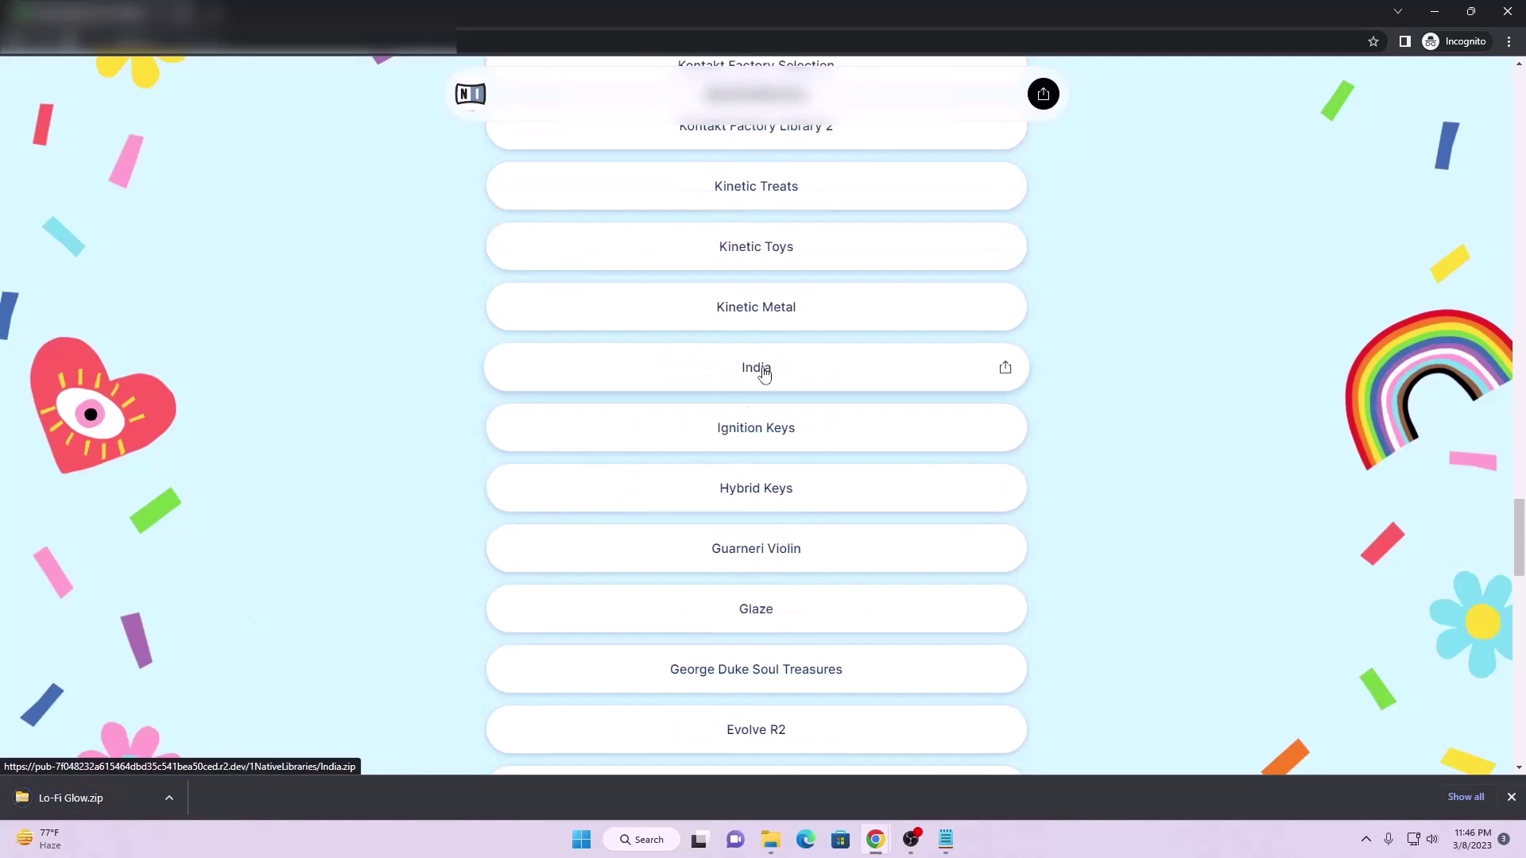
click(764, 372)
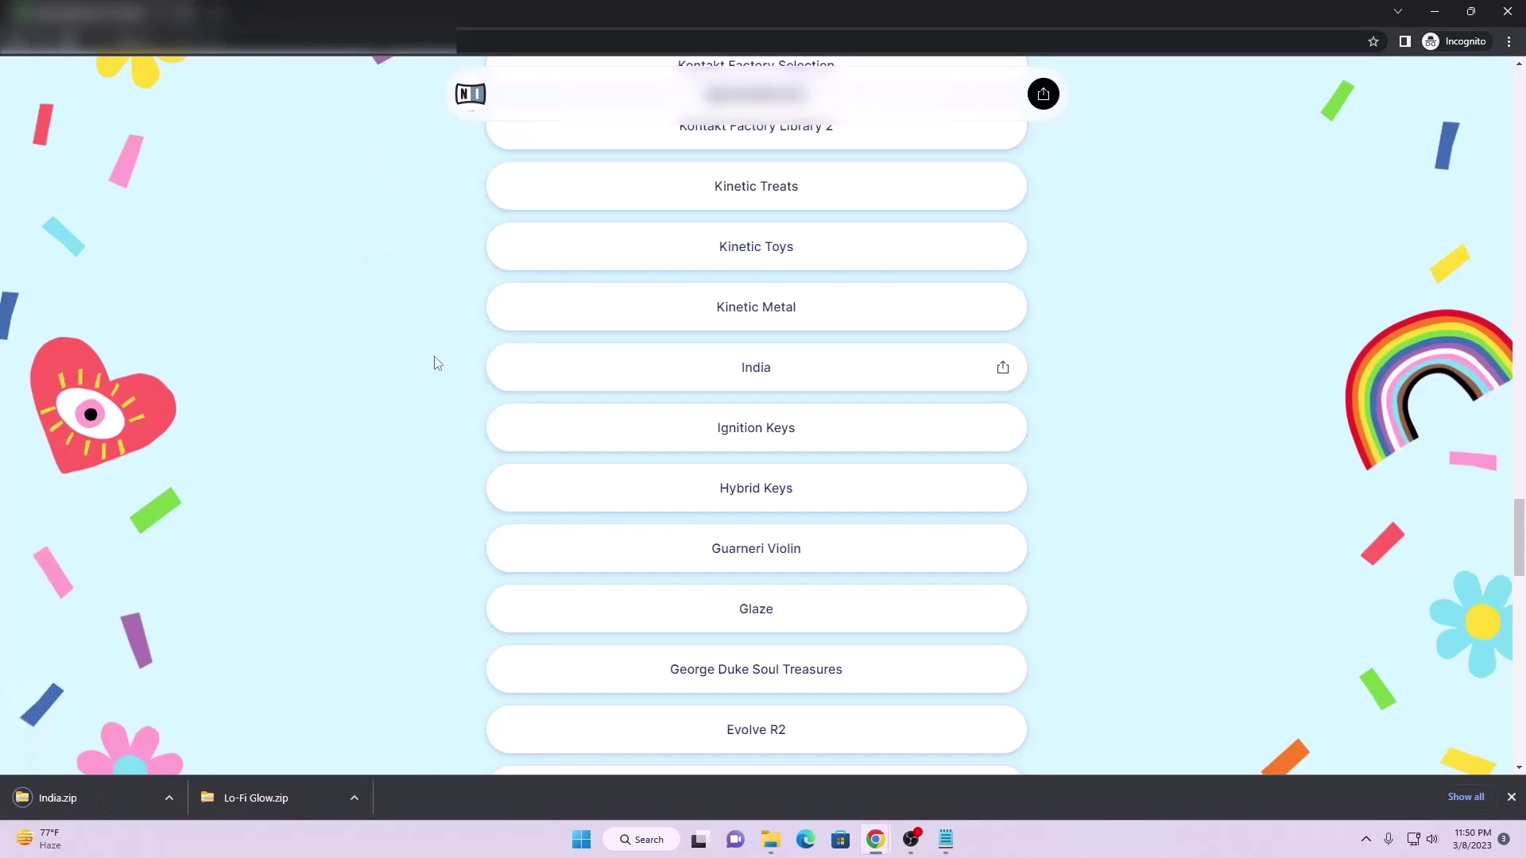
scroll(630, 321, down, 9)
scroll(634, 320, down, 15)
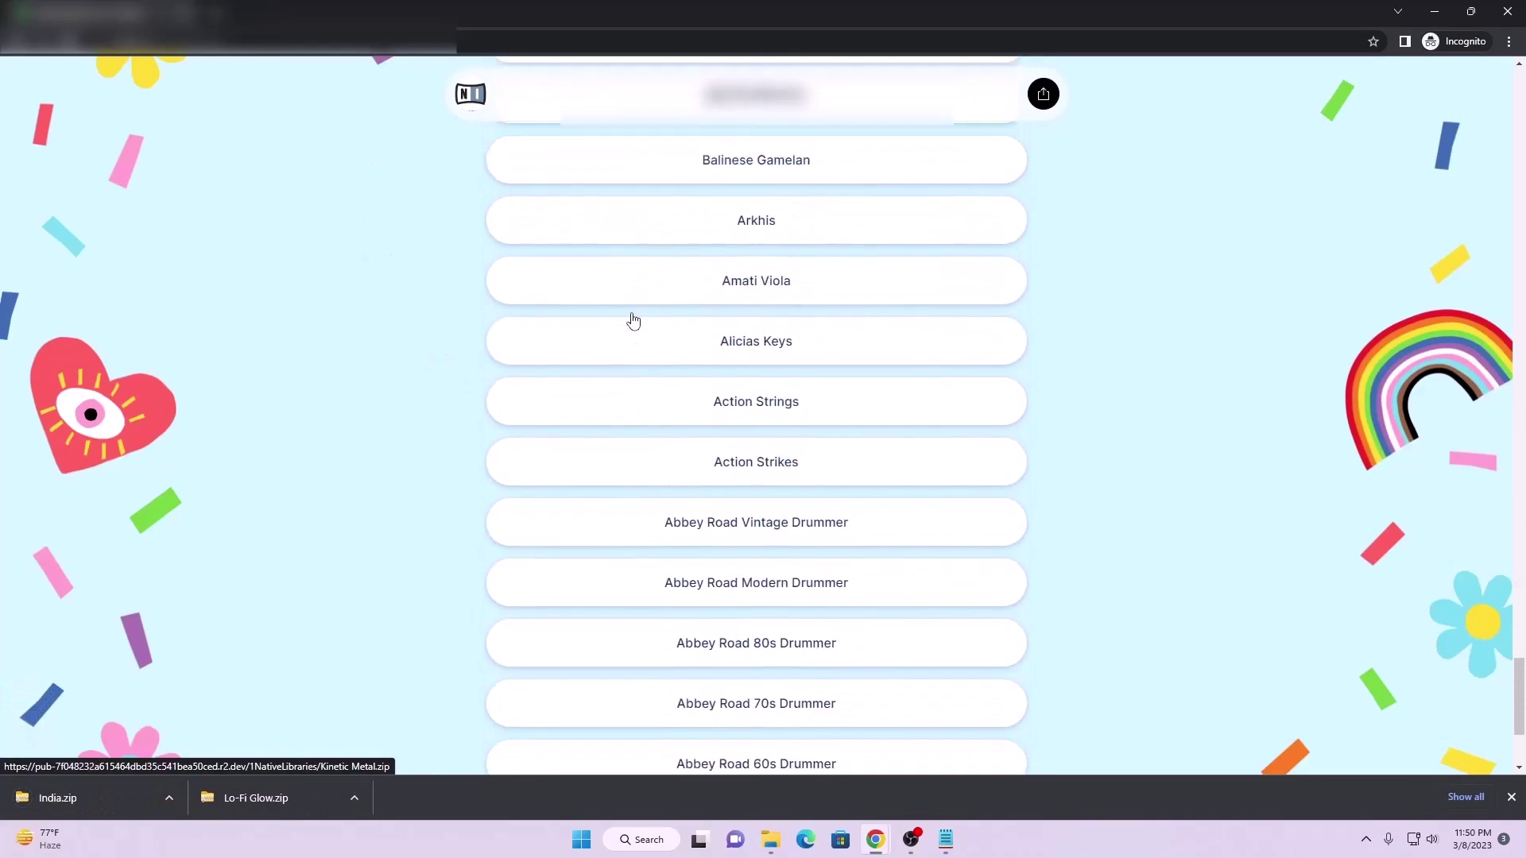
click(792, 662)
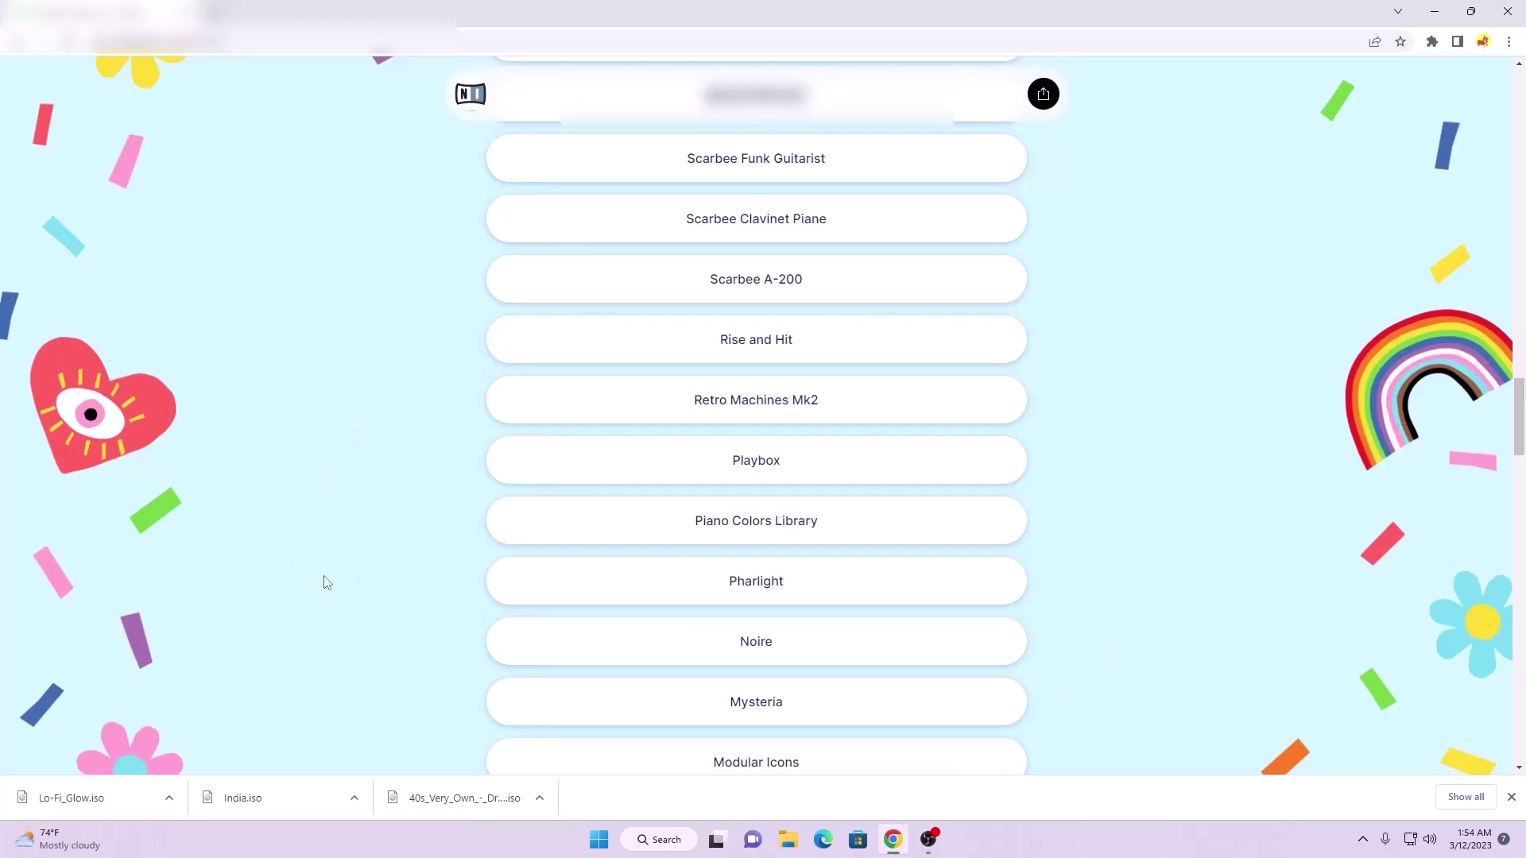
- Mount the Lo-Fi_Glow disc image and launch Lo-Fi Glow 1.1.1 Setup PC
click(1437, 11)
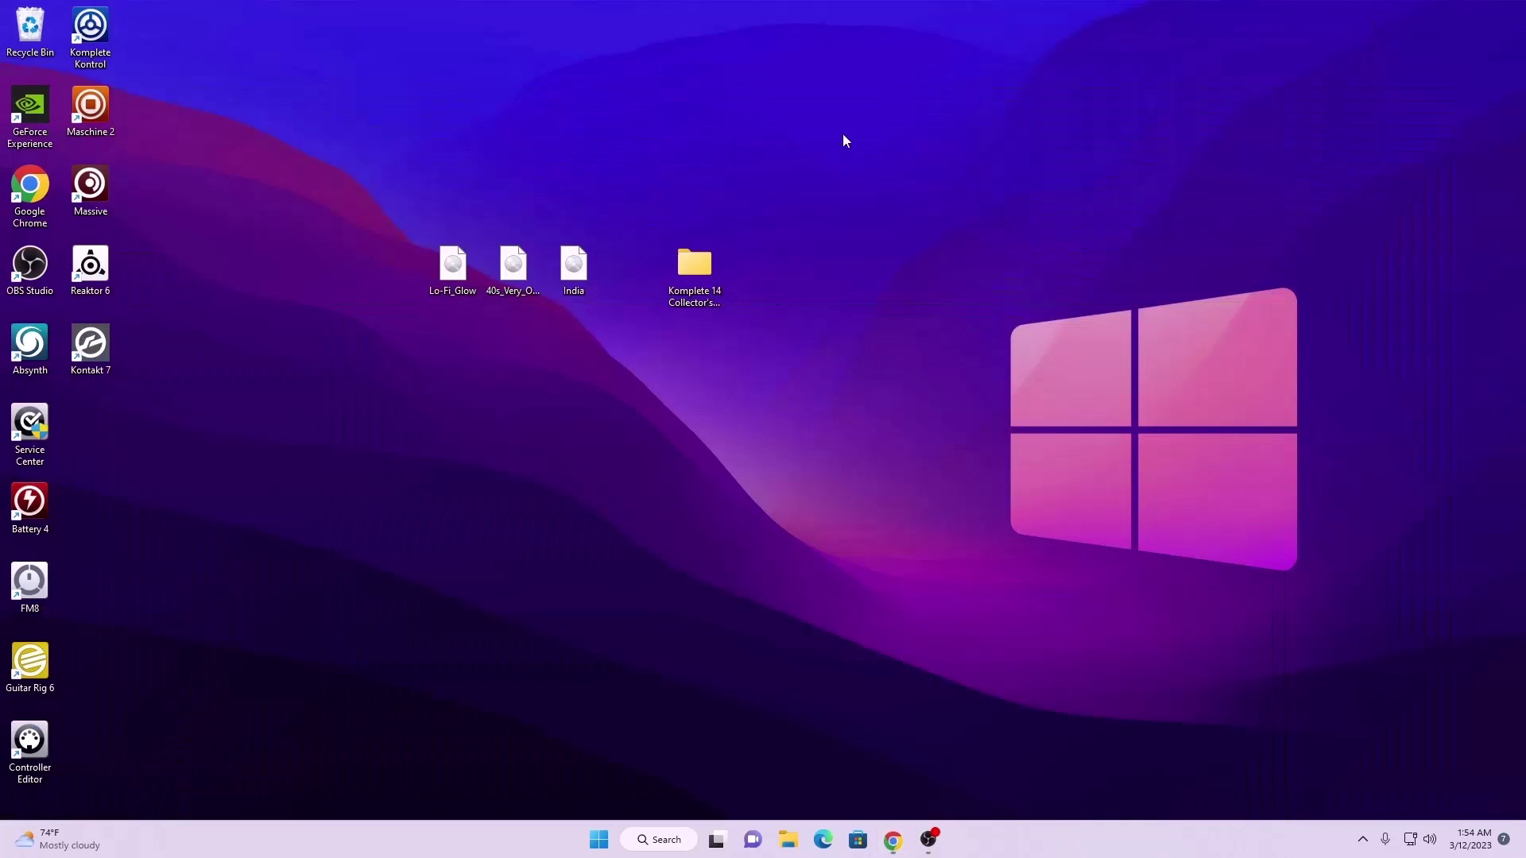
drag(471, 280, 411, 357)
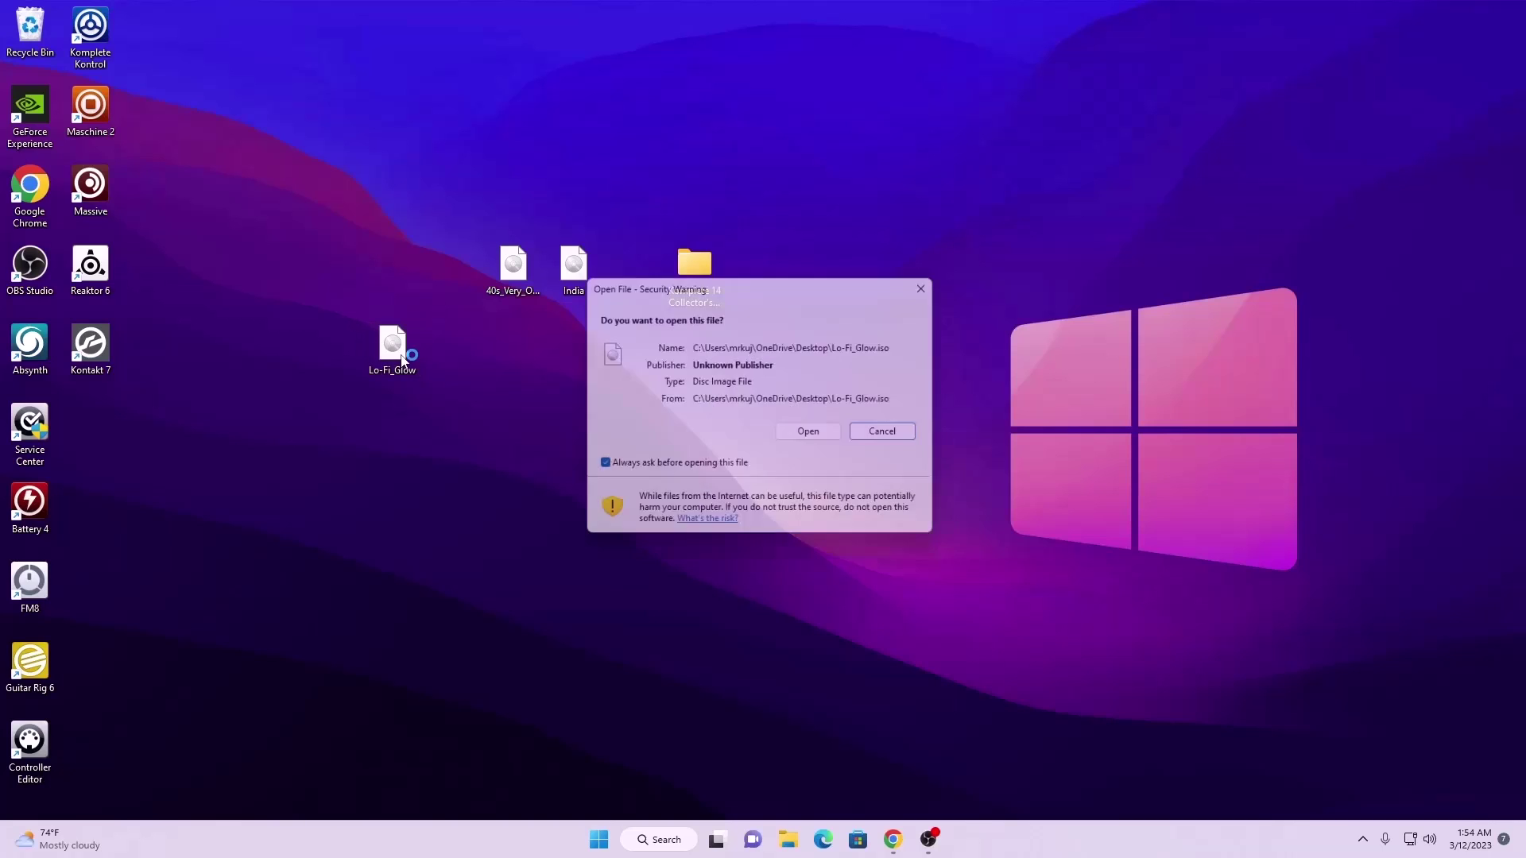
click(812, 435)
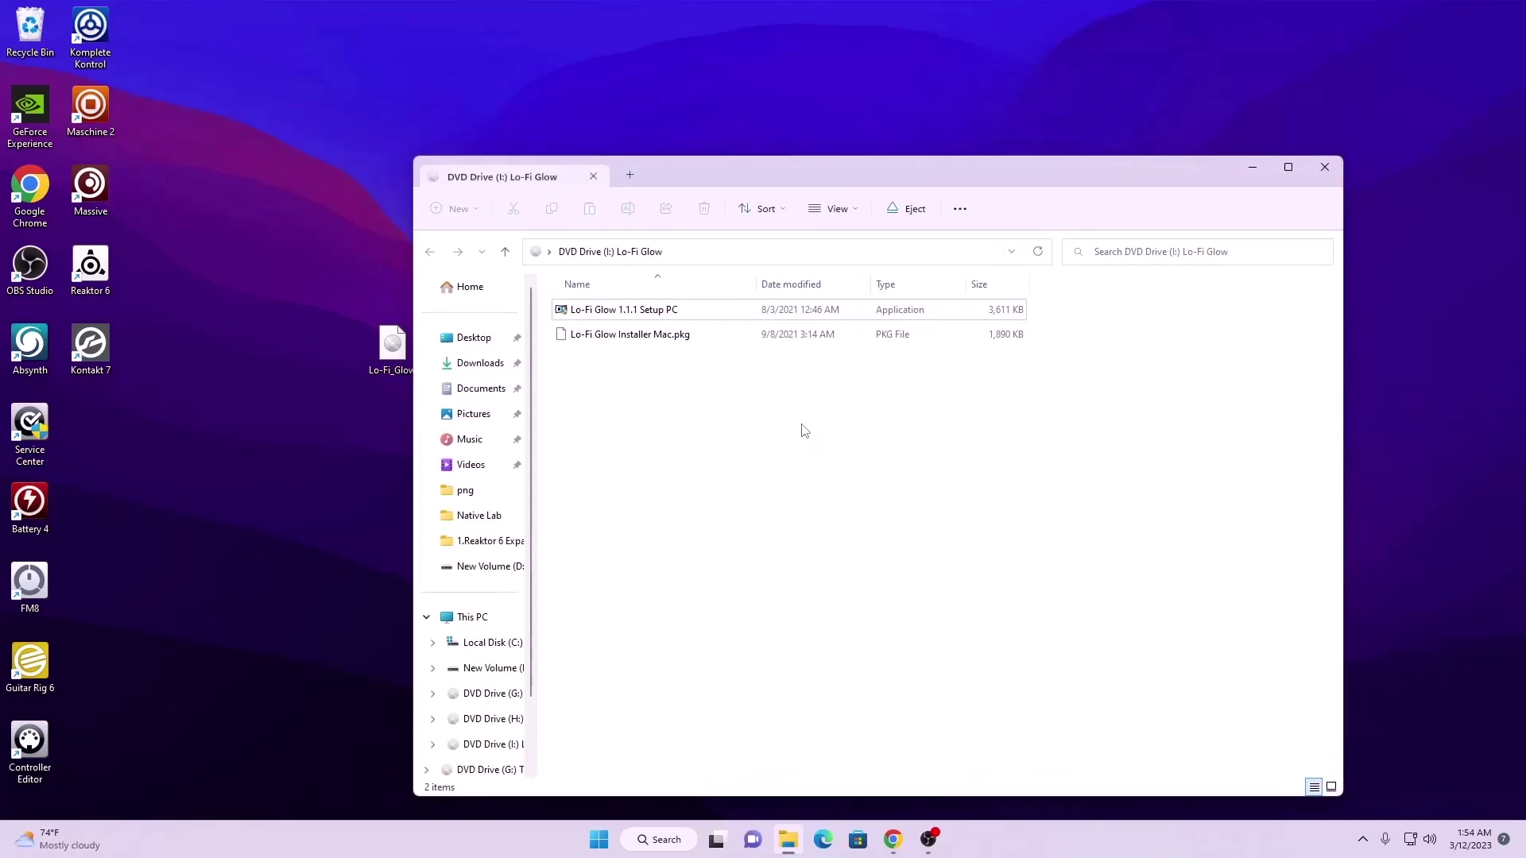
click(609, 316)
double_click(613, 312)
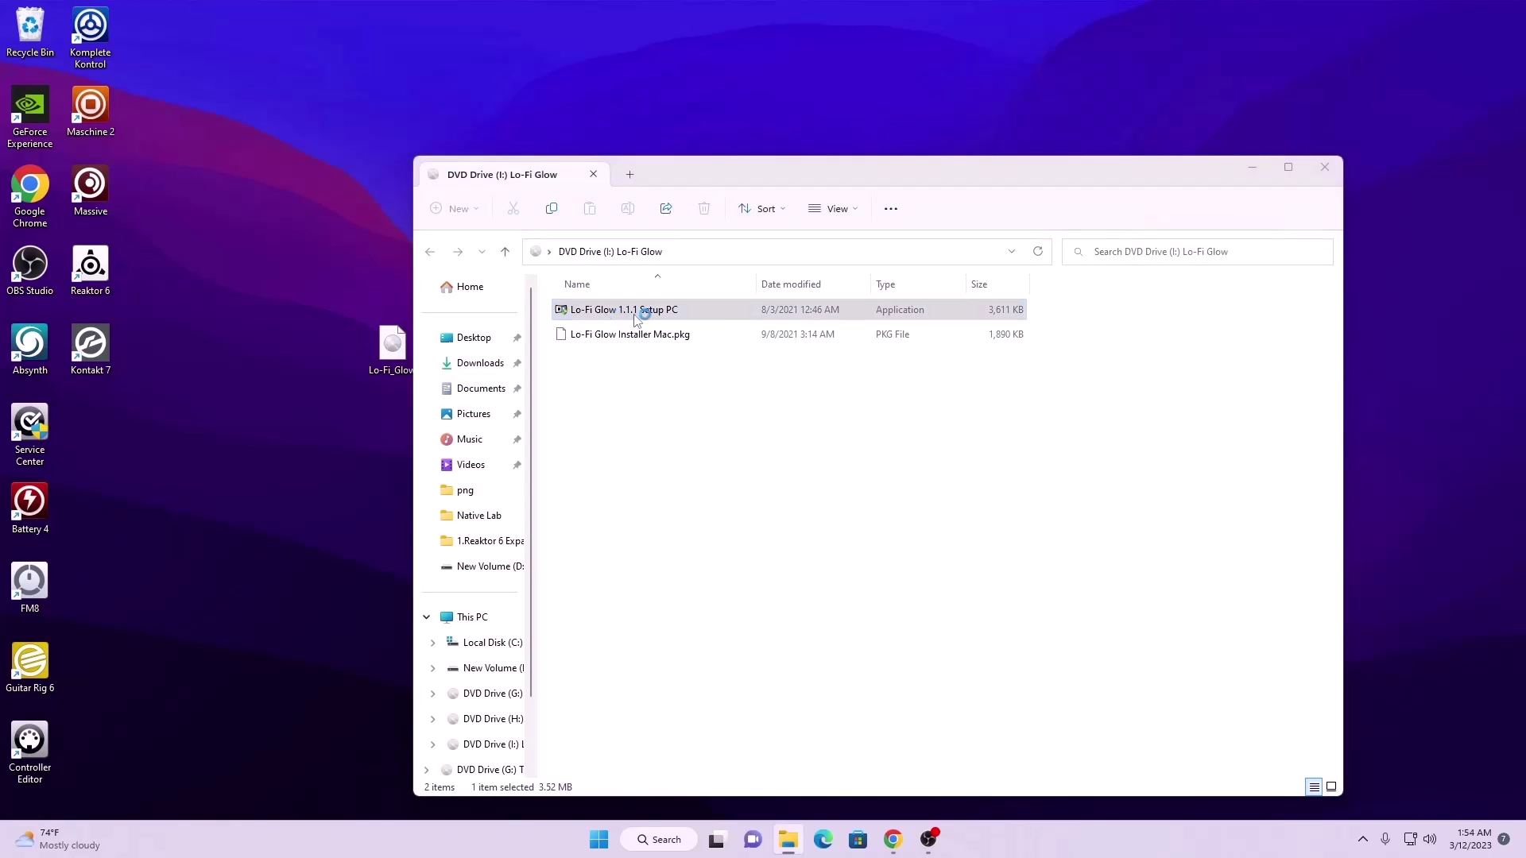
- Accept the licence and install Lo-Fi Glow to the default Public Documents location
click(850, 563)
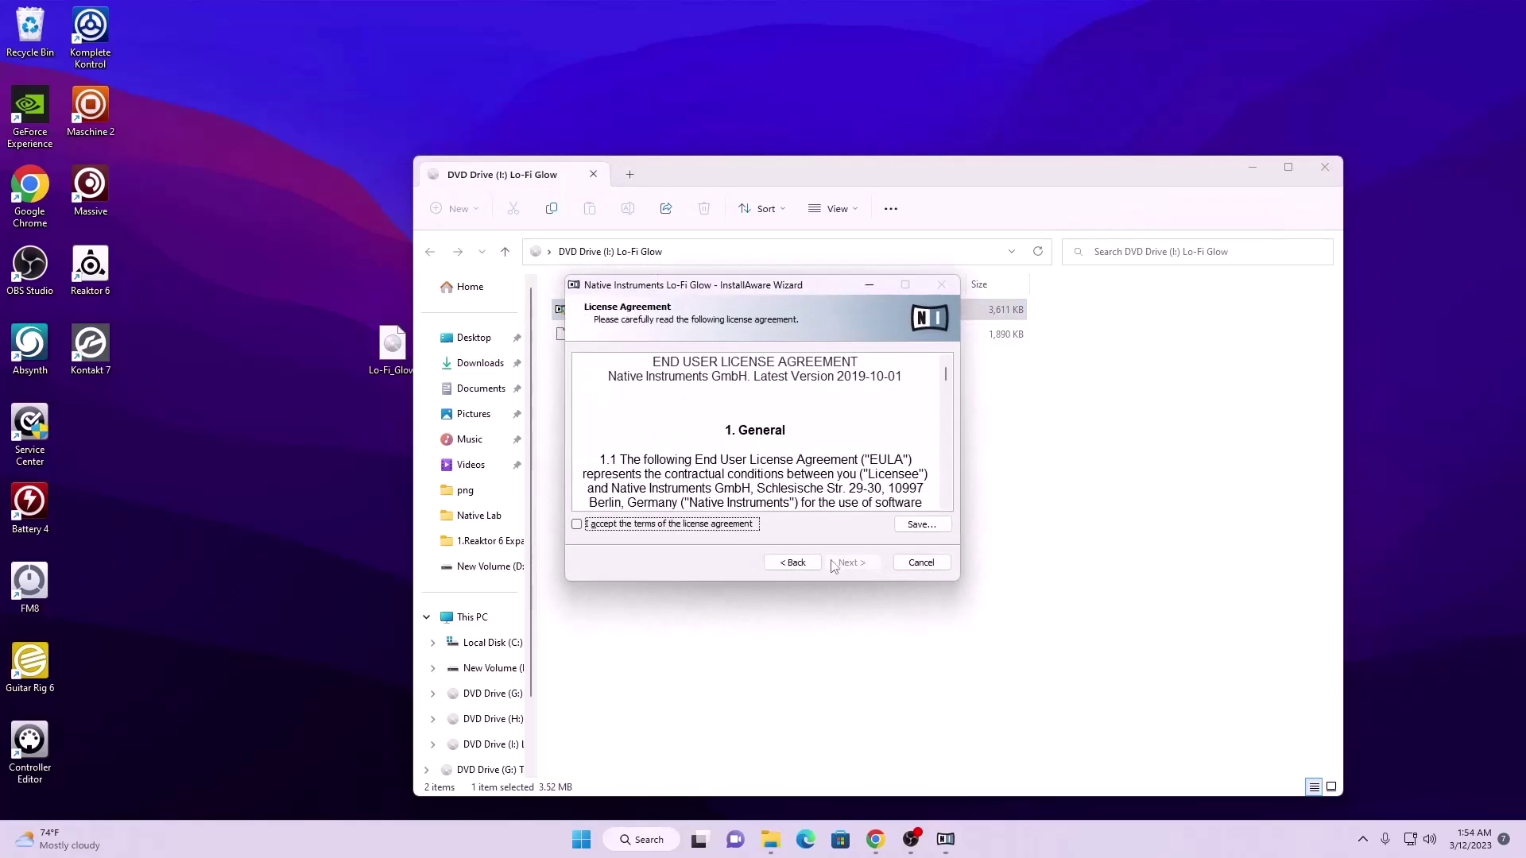
click(703, 525)
click(850, 563)
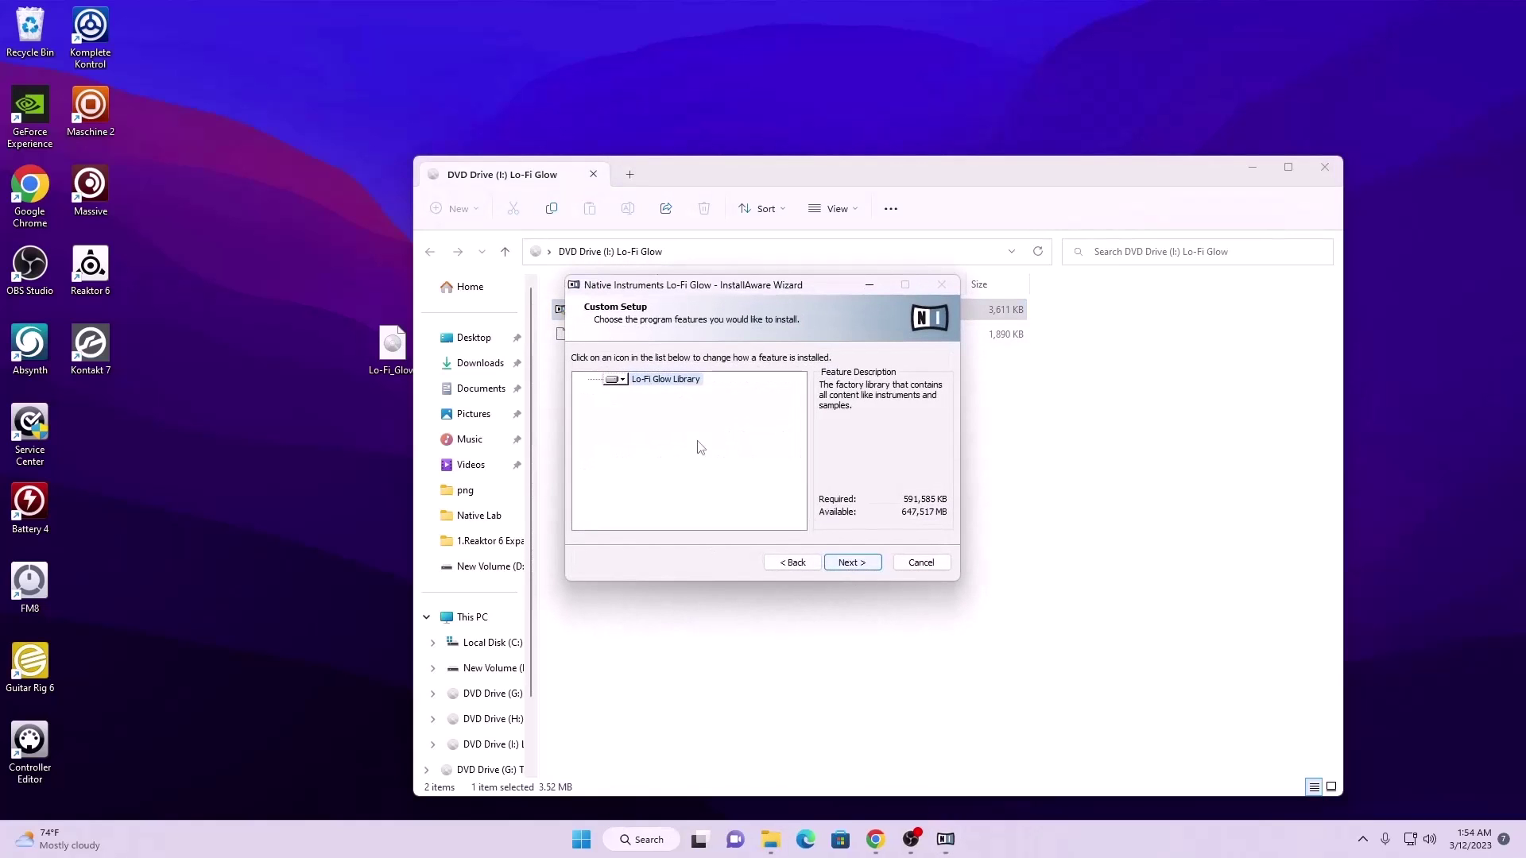
click(850, 562)
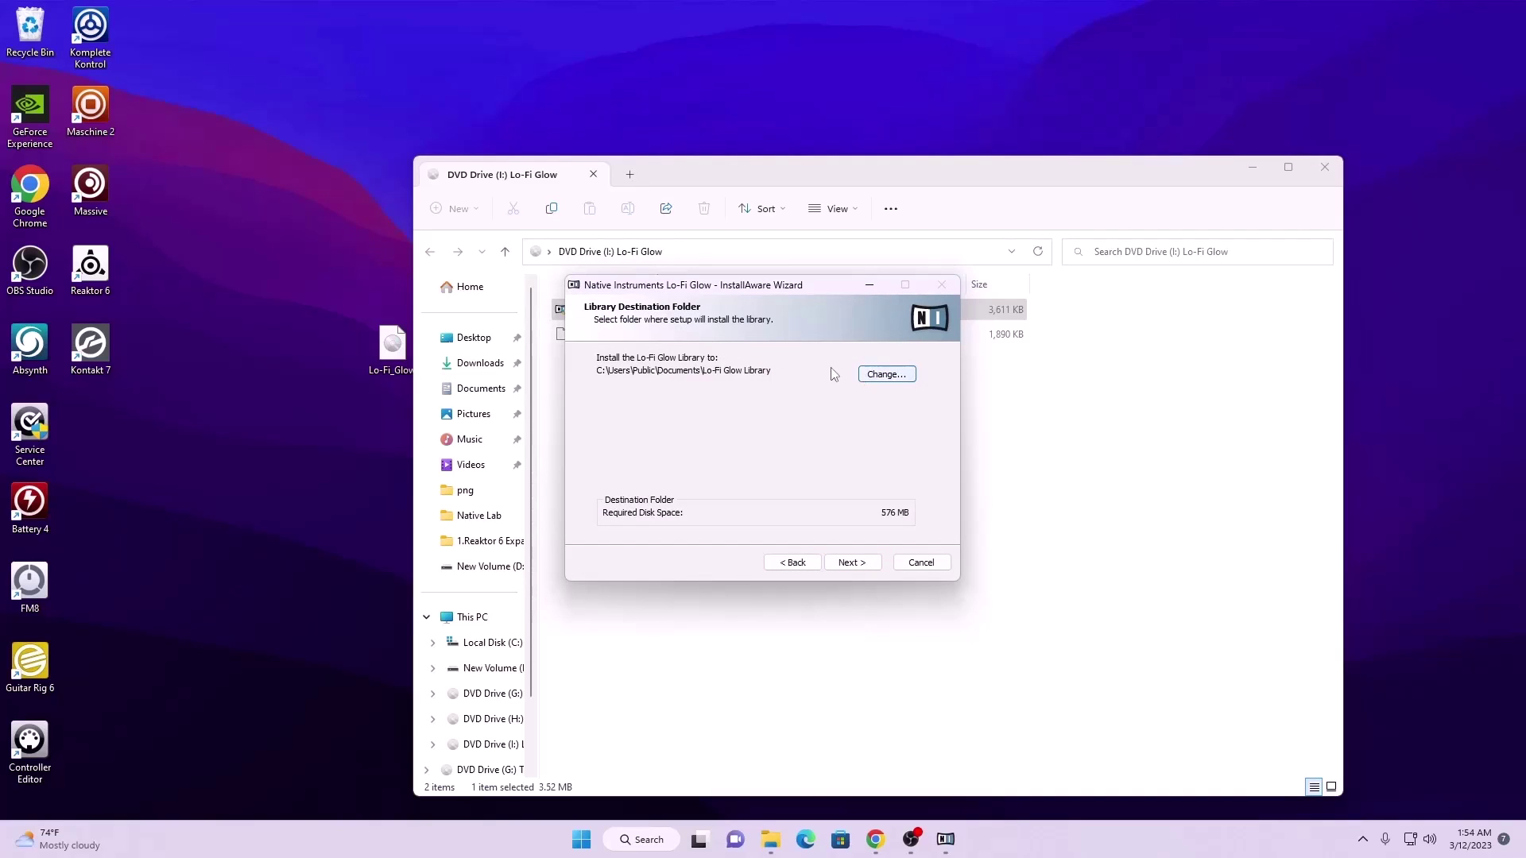
click(893, 380)
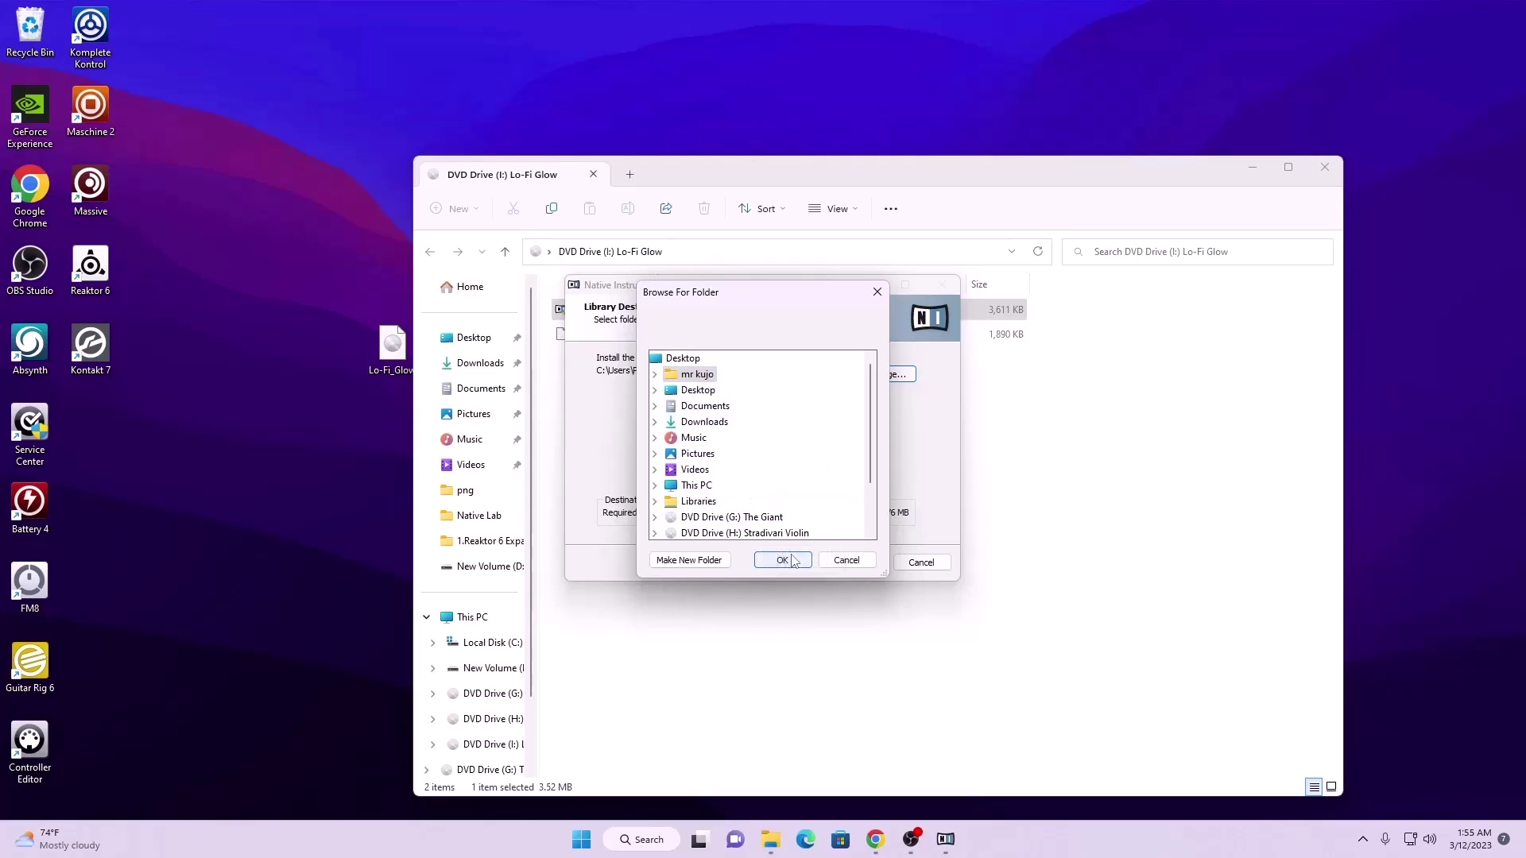
click(845, 560)
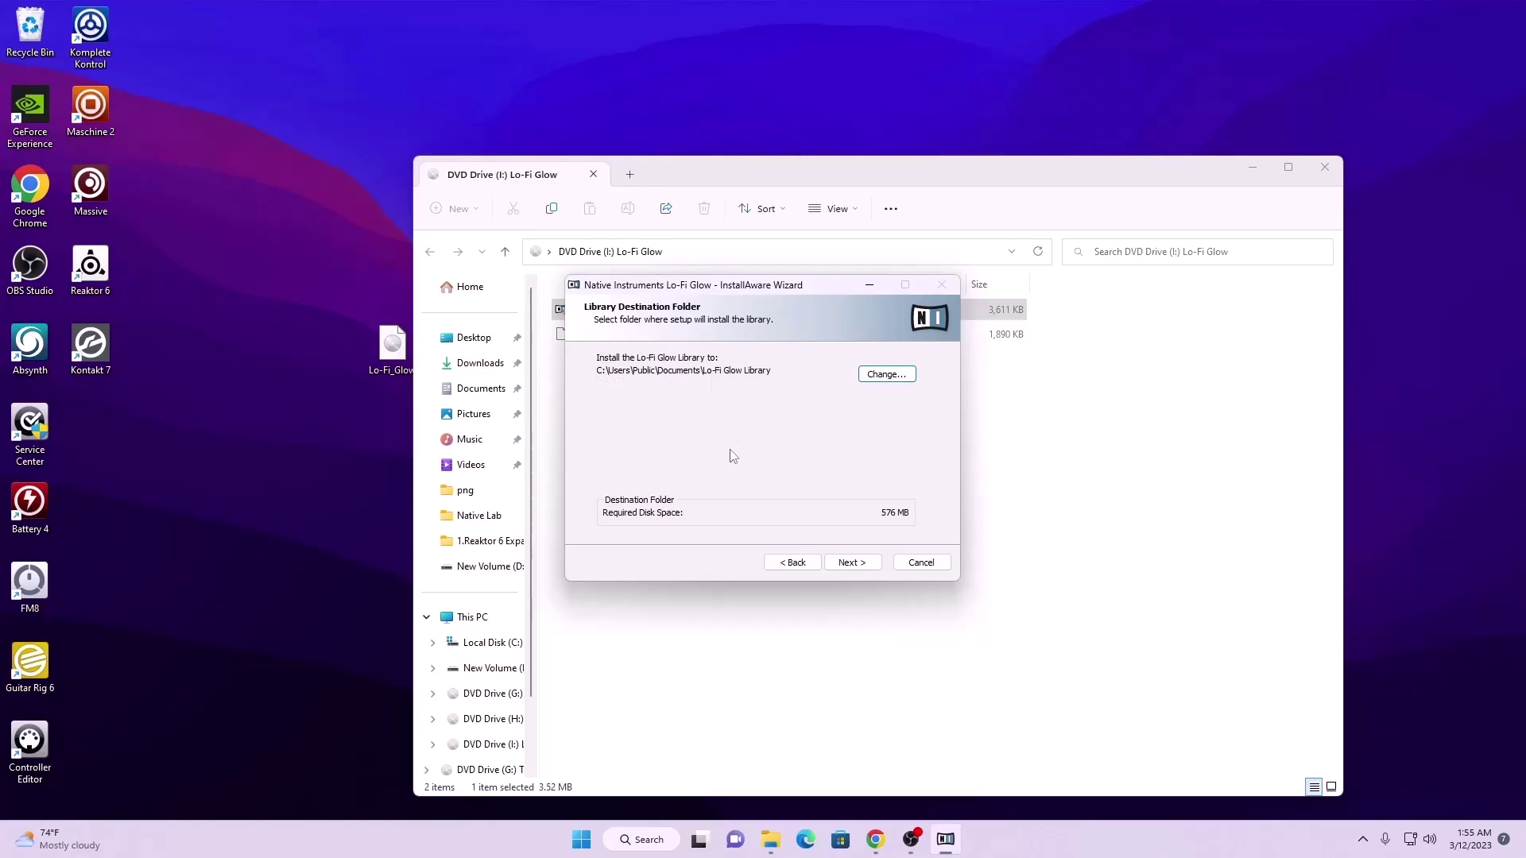
click(851, 563)
click(858, 563)
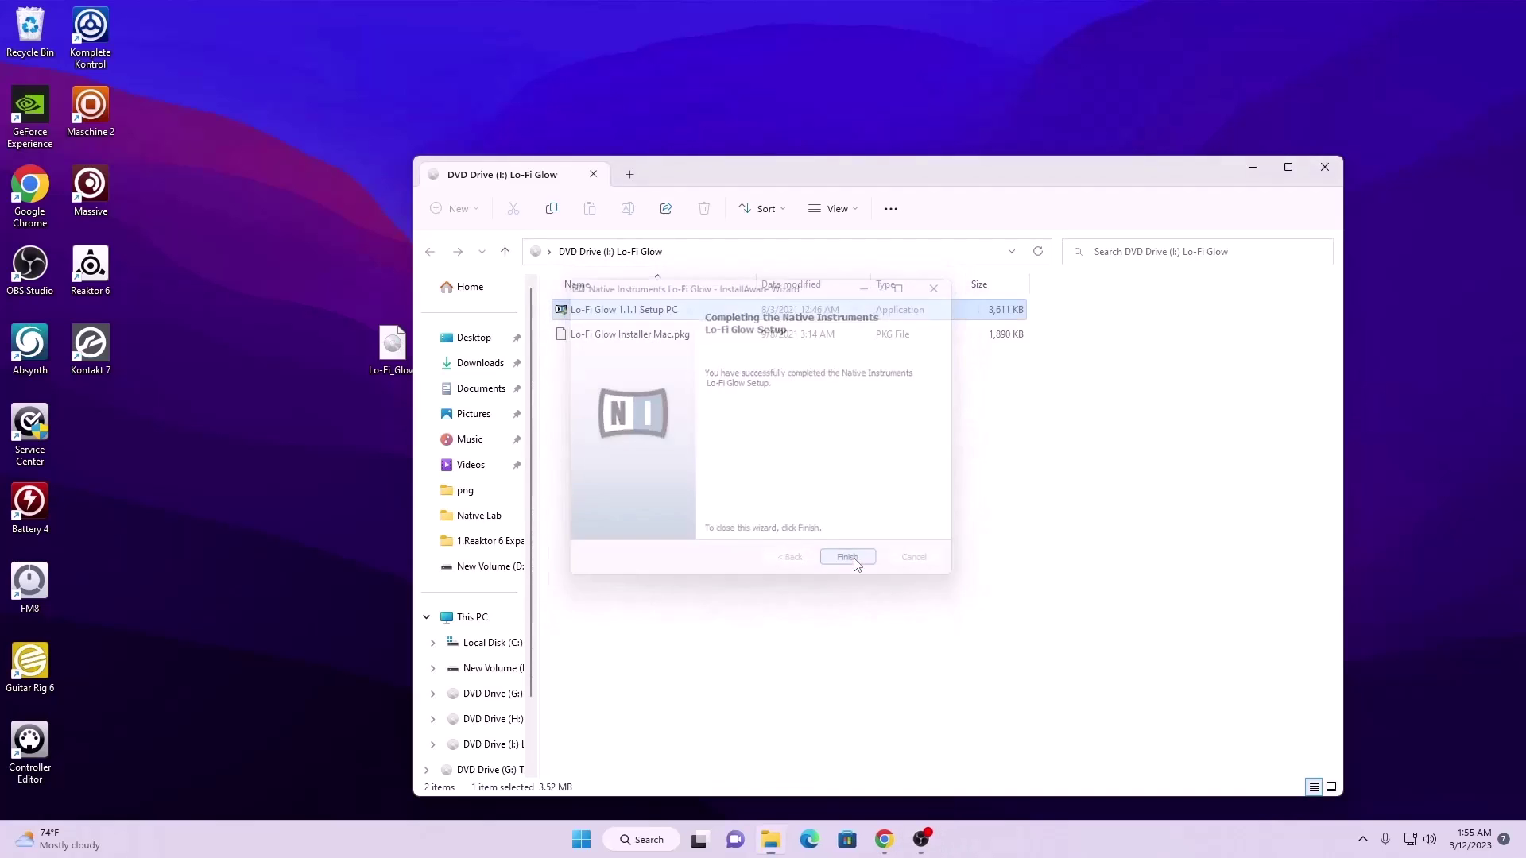
click(852, 563)
- Install the 40s Very Own – Drums library from its disc image and close its disc window
click(1325, 168)
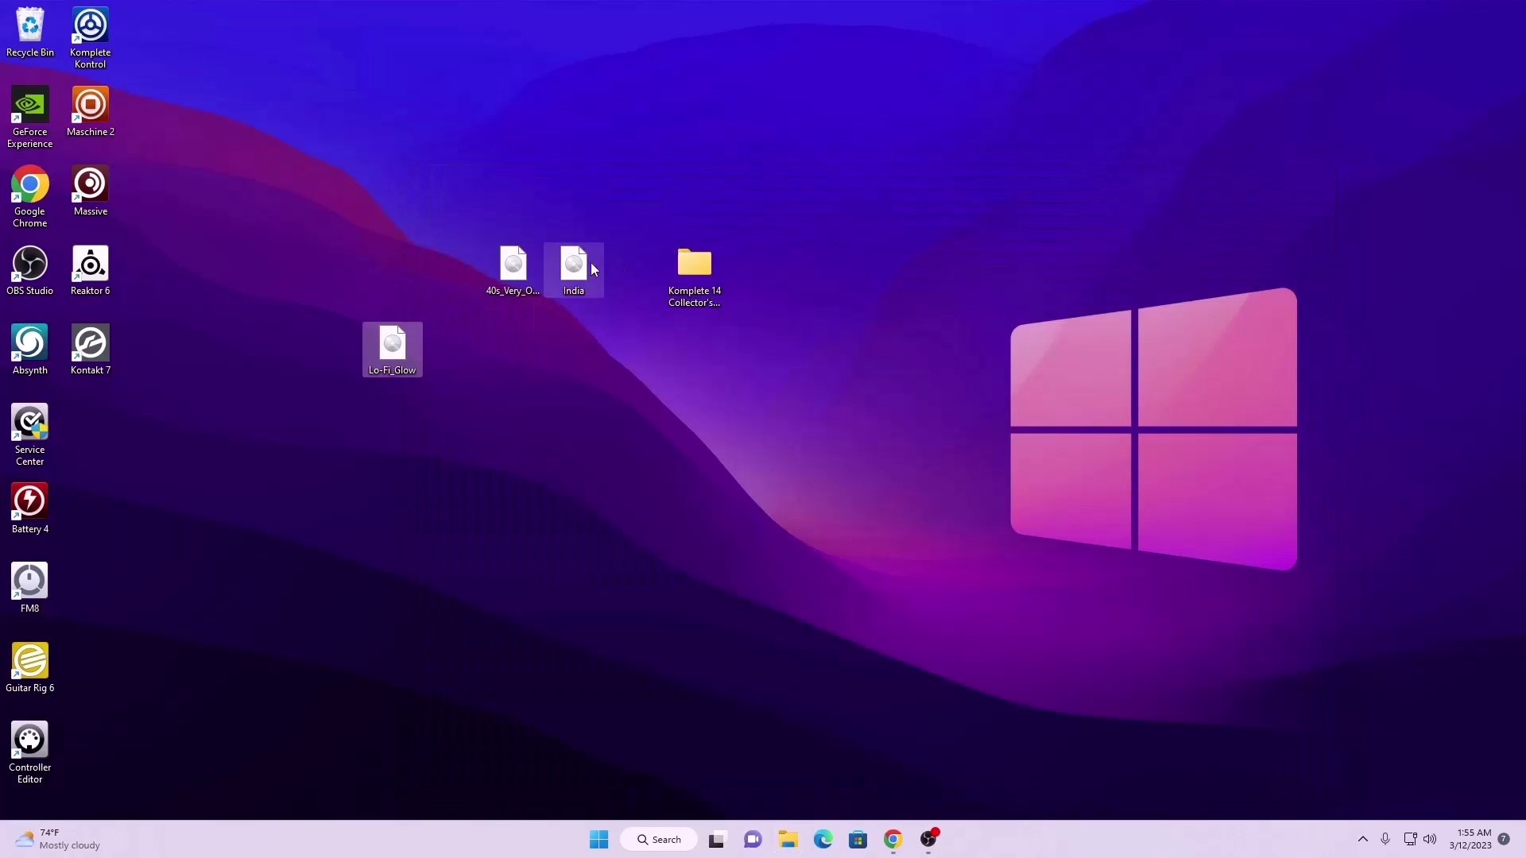
drag(513, 271, 501, 354)
double_click(504, 350)
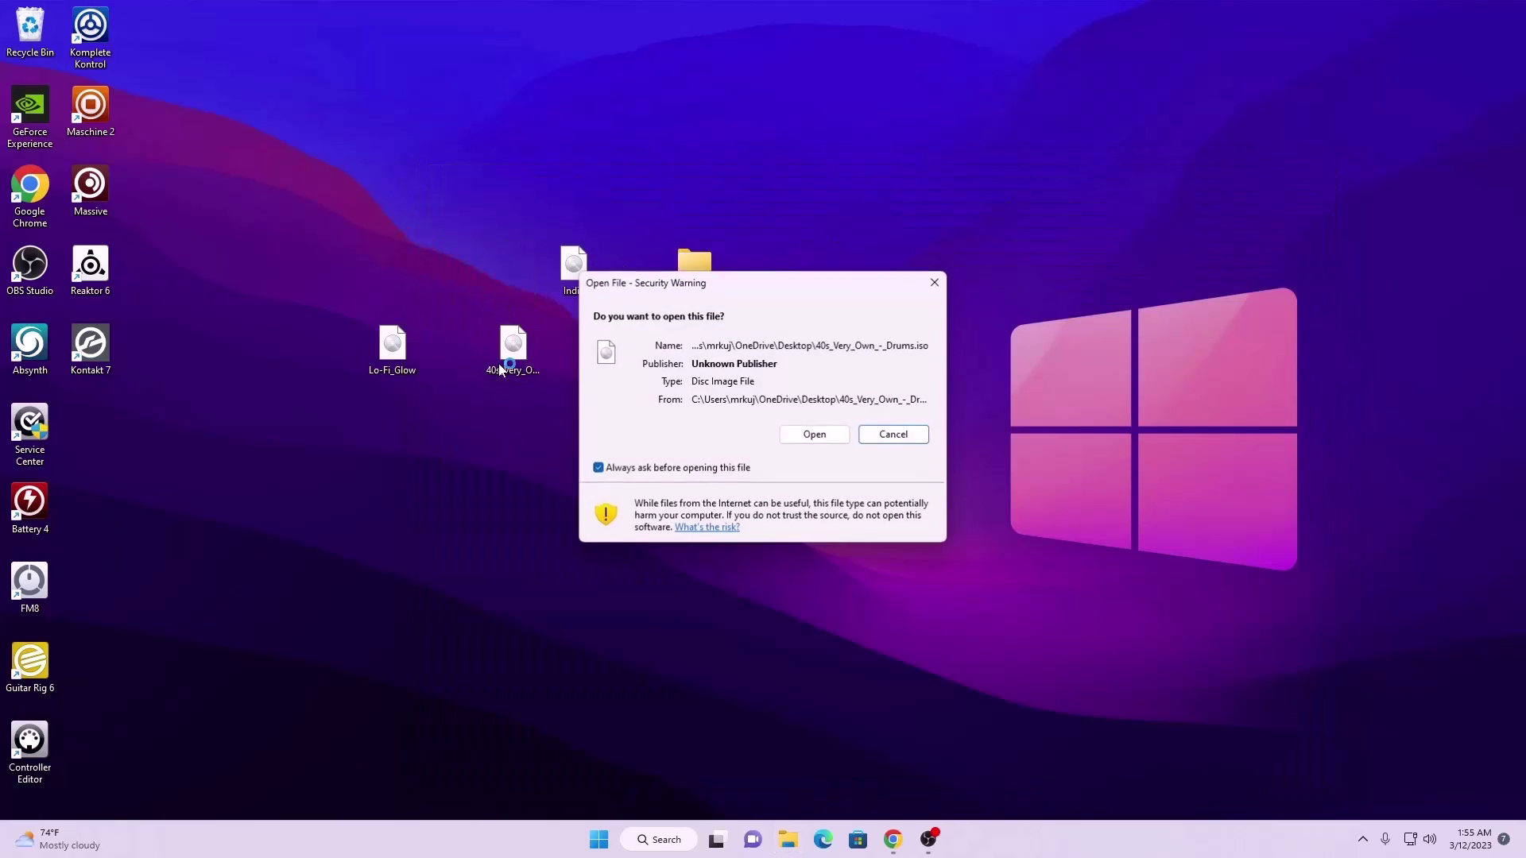
click(824, 433)
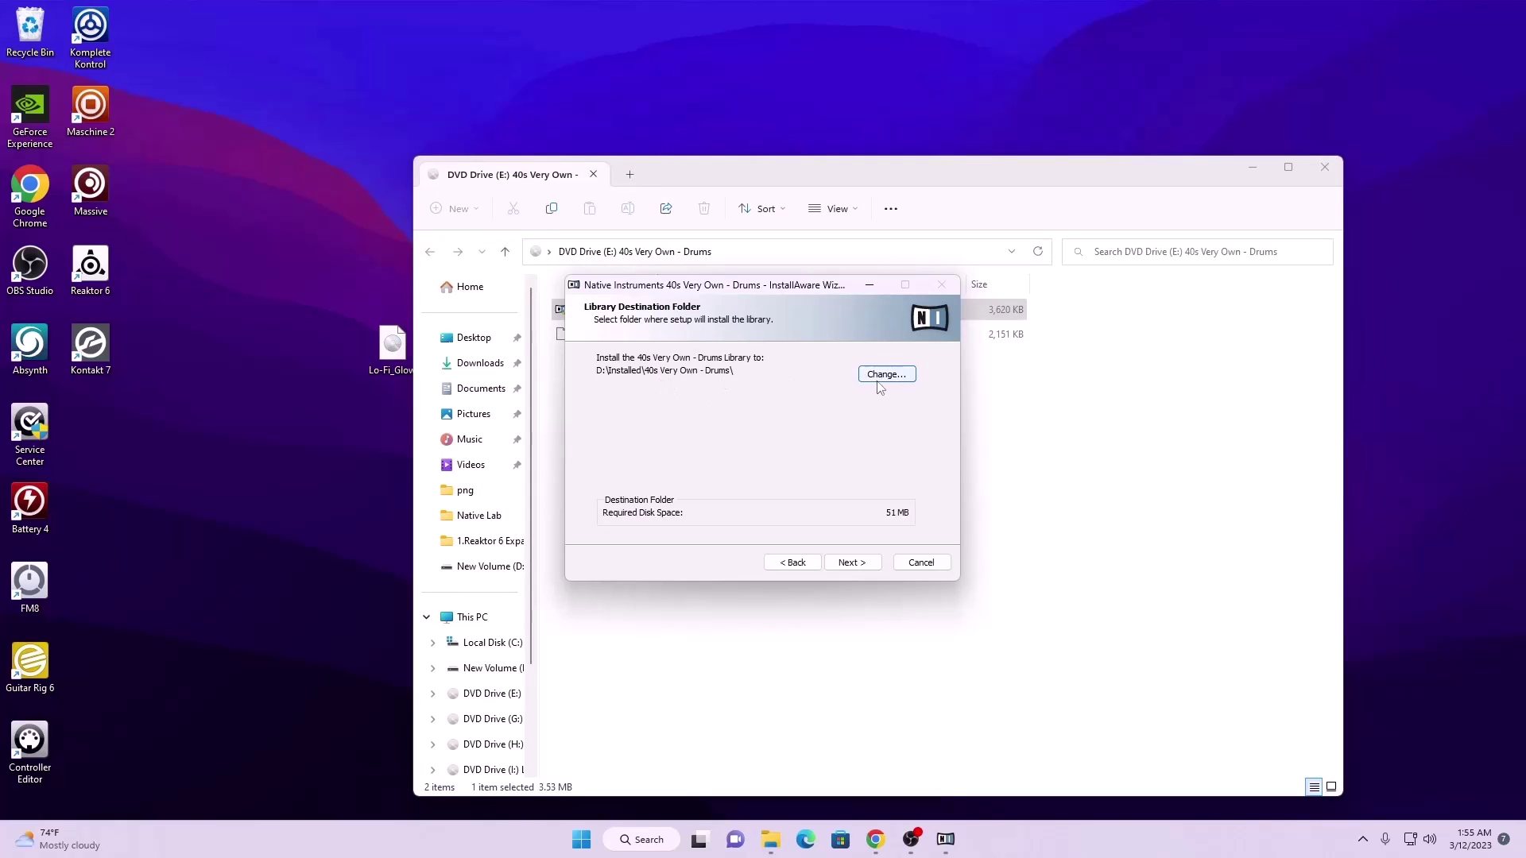
click(852, 562)
click(850, 562)
click(1325, 168)
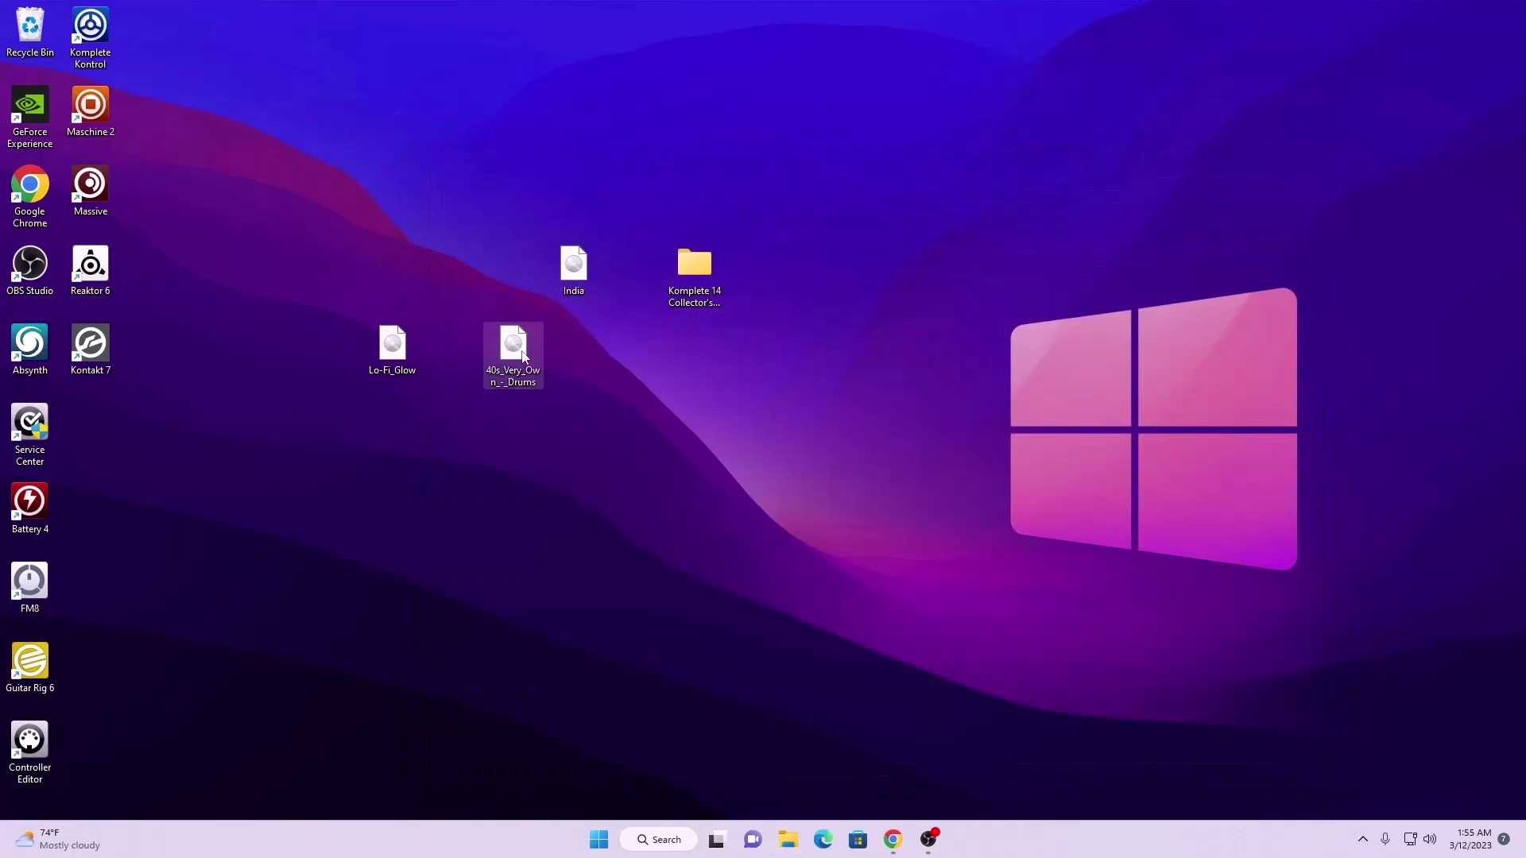
- Install the India library by running its Windows setup from the mounted disc, then close the disc window
drag(560, 266, 612, 418)
double_click(632, 428)
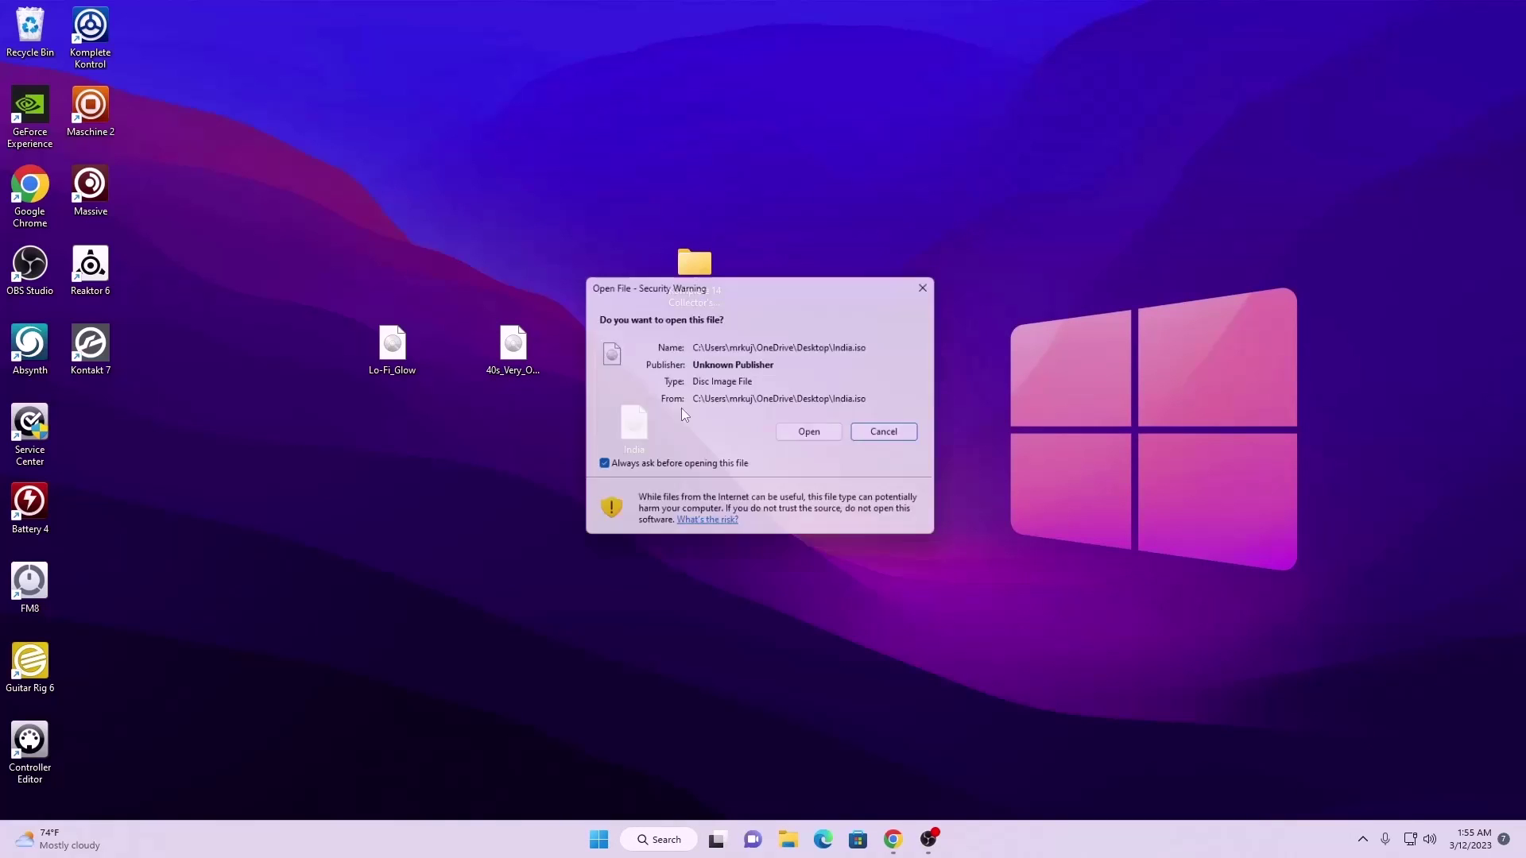
click(812, 436)
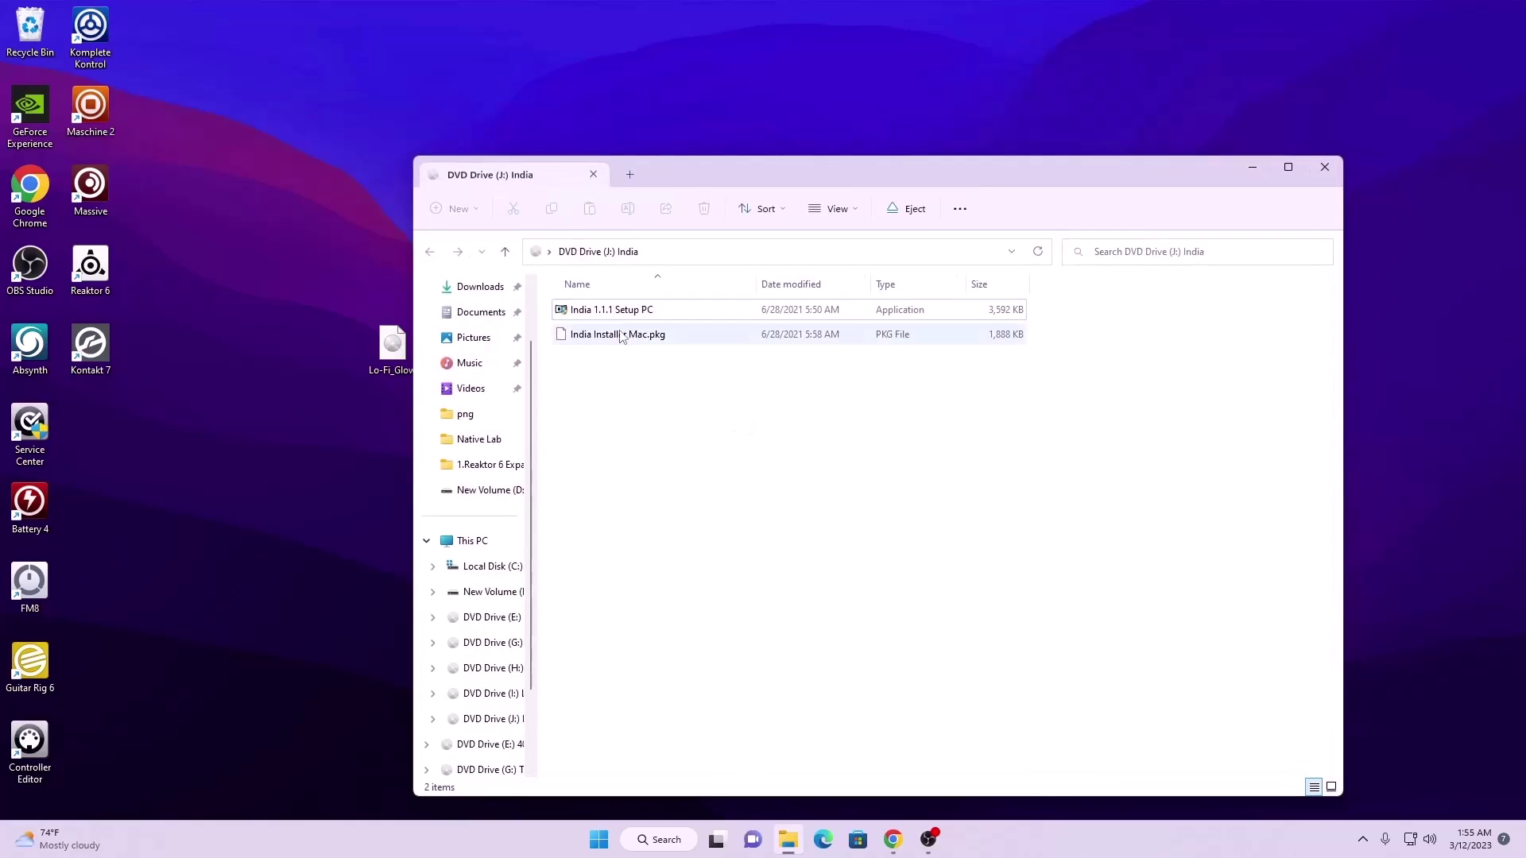
click(628, 315)
double_click(628, 315)
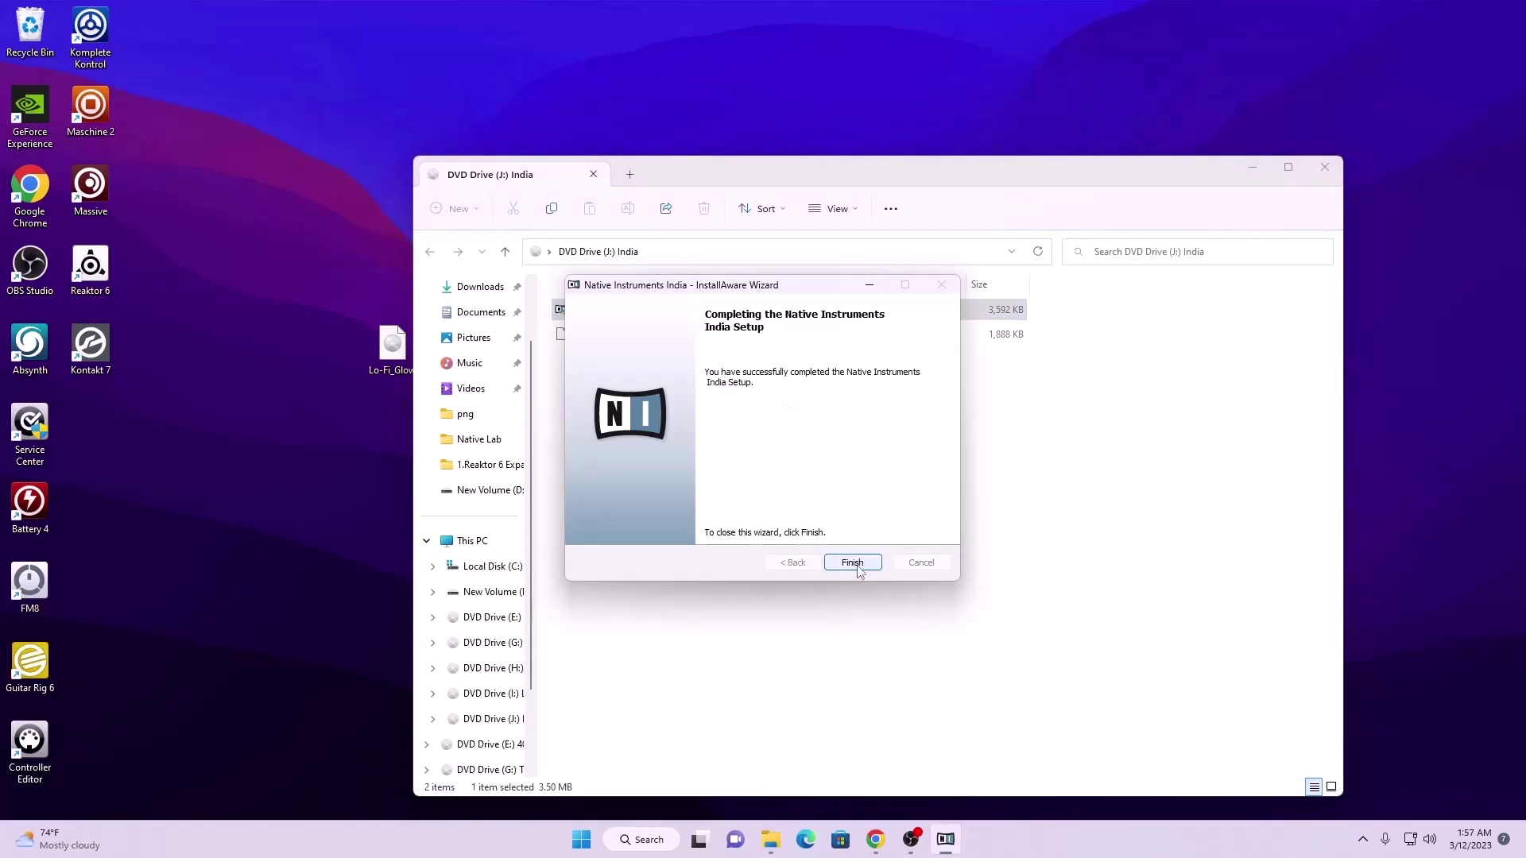
click(853, 562)
click(1334, 173)
click(744, 368)
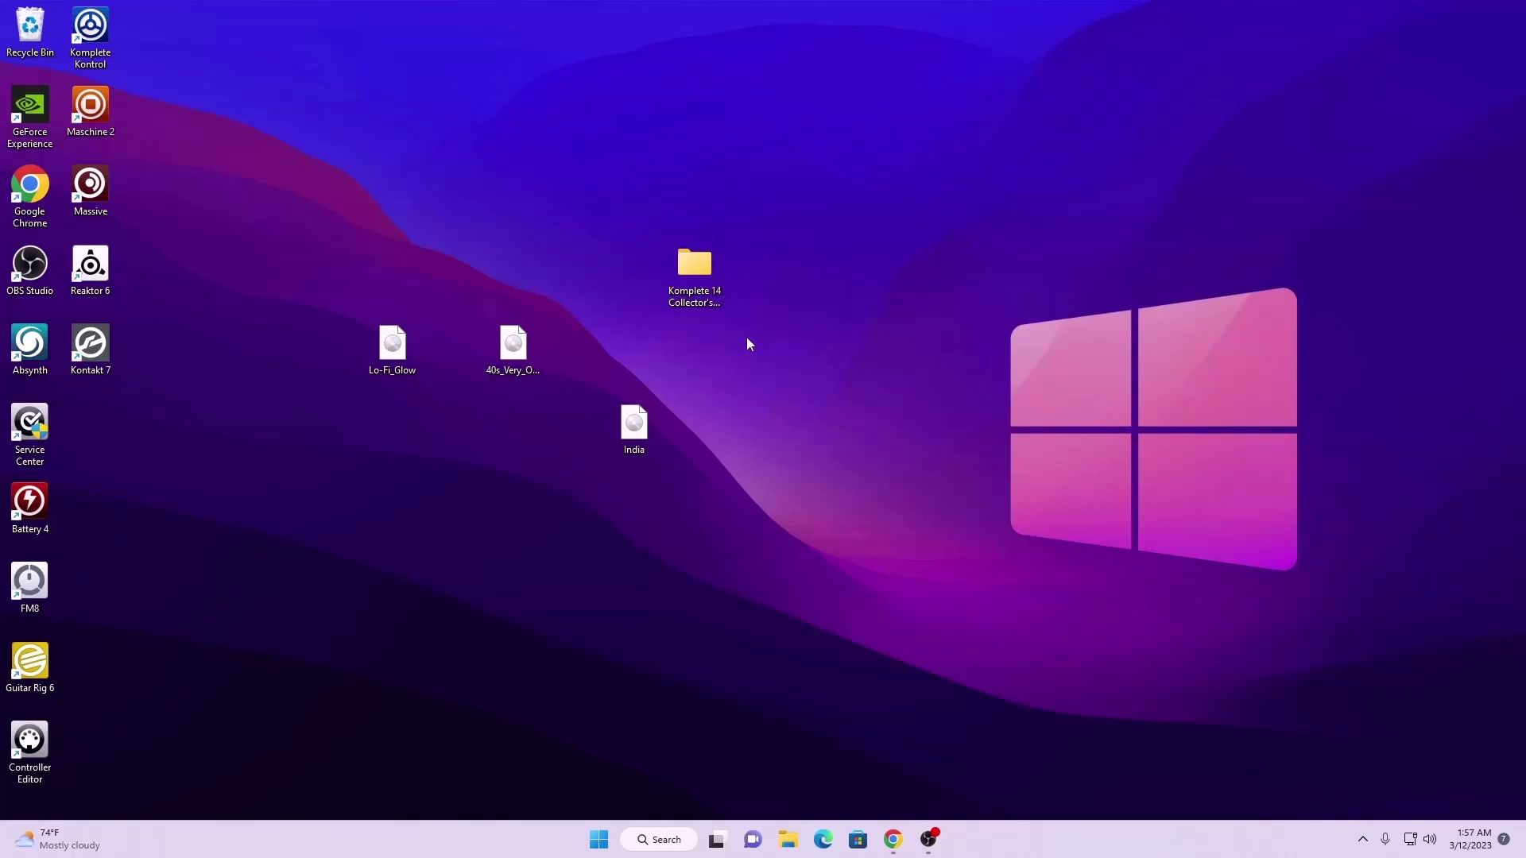
- Launch Kontakt 7 and expand India's Instruments to show its Ensemble, Percussion and Melodic folders
drag(633, 423, 580, 349)
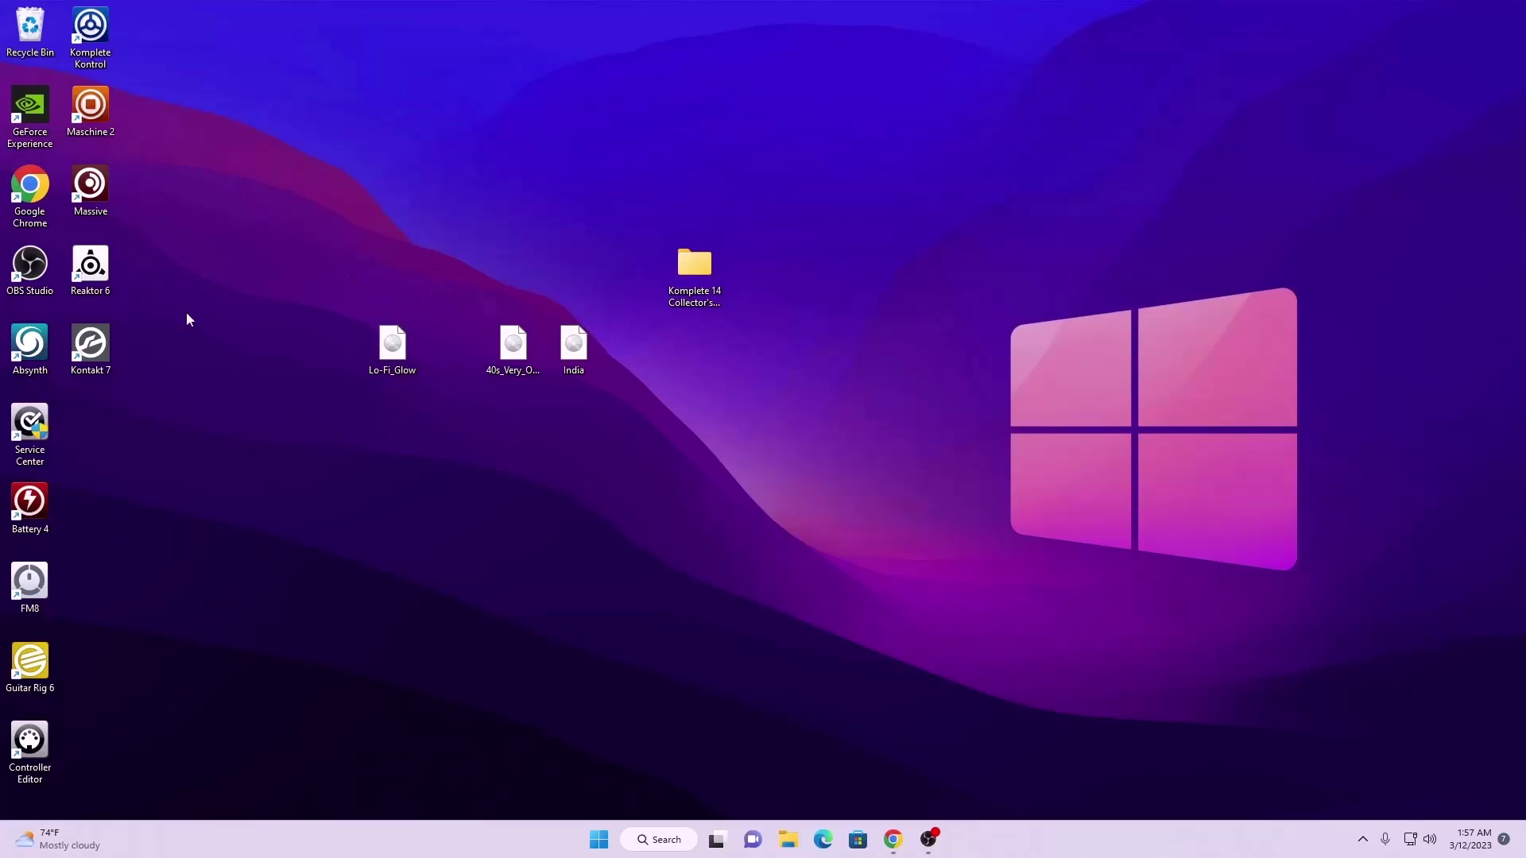
double_click(91, 345)
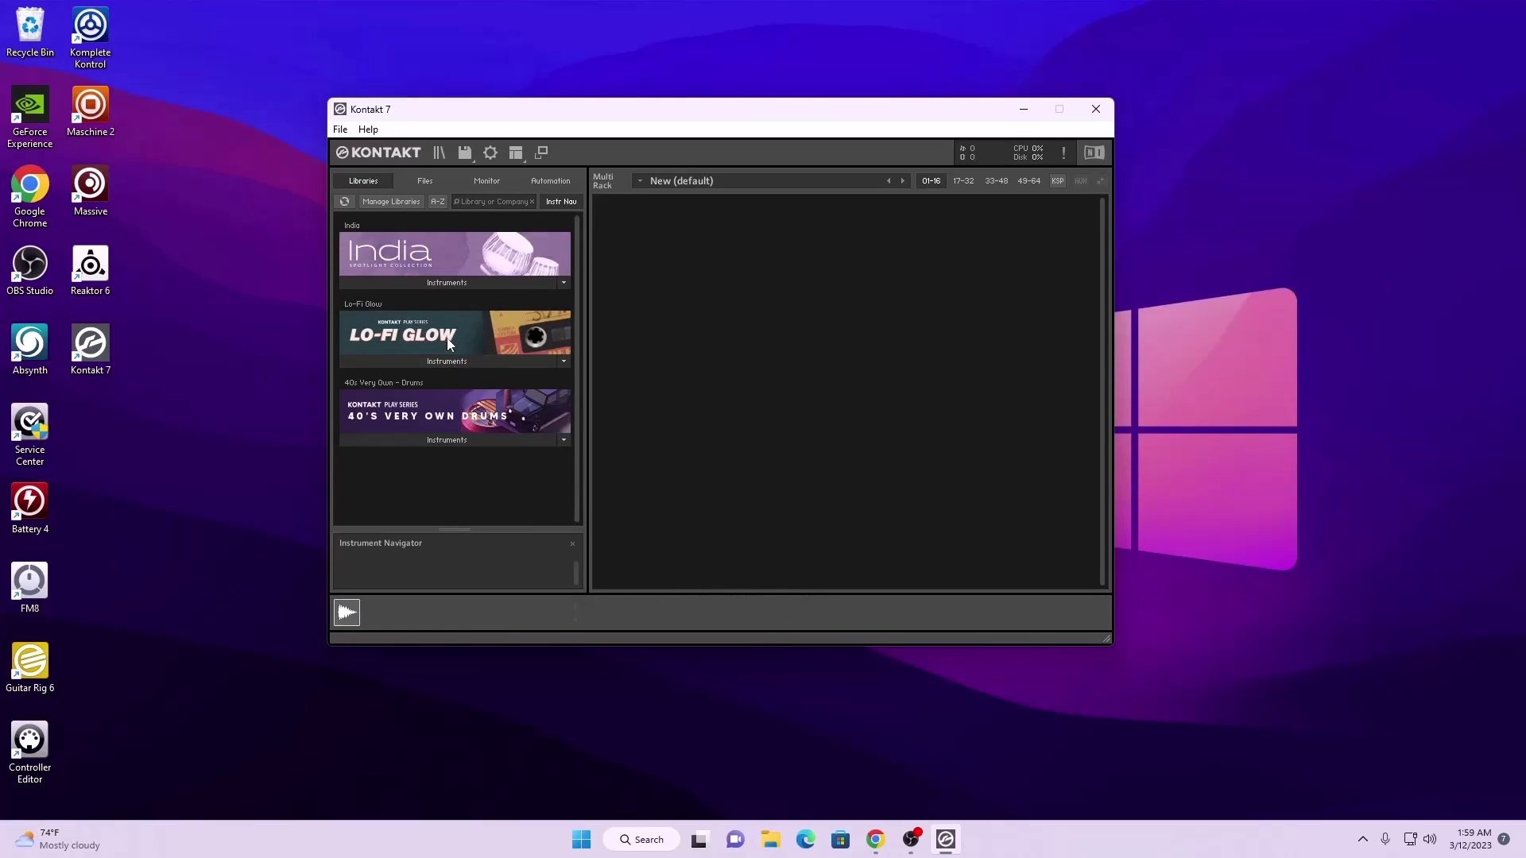
click(456, 283)
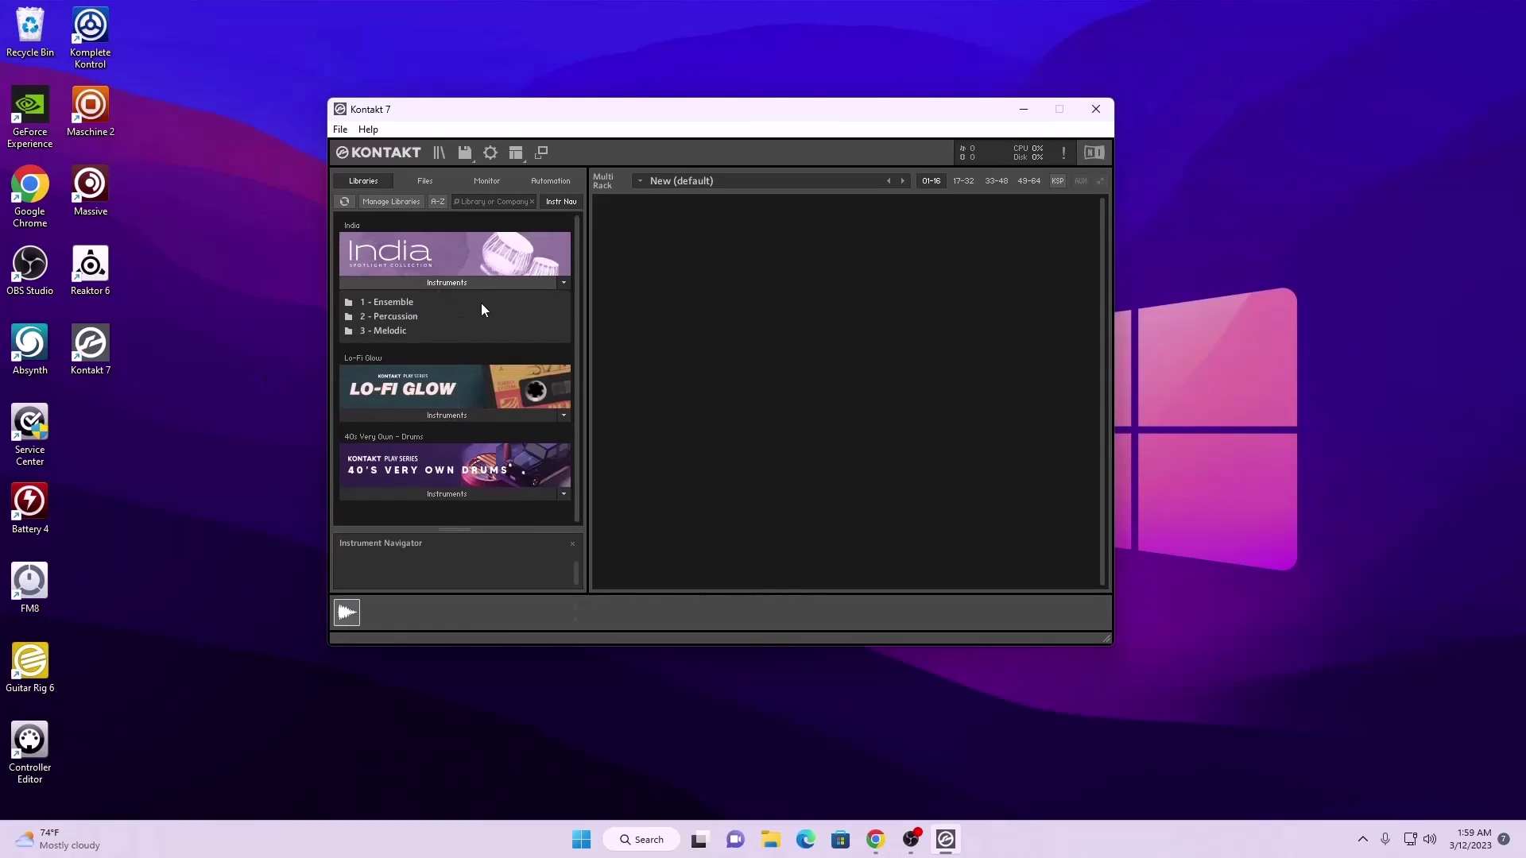
- Load India's Dholak 1 instrument from the Percussion folder into the rack
click(389, 313)
double_click(378, 334)
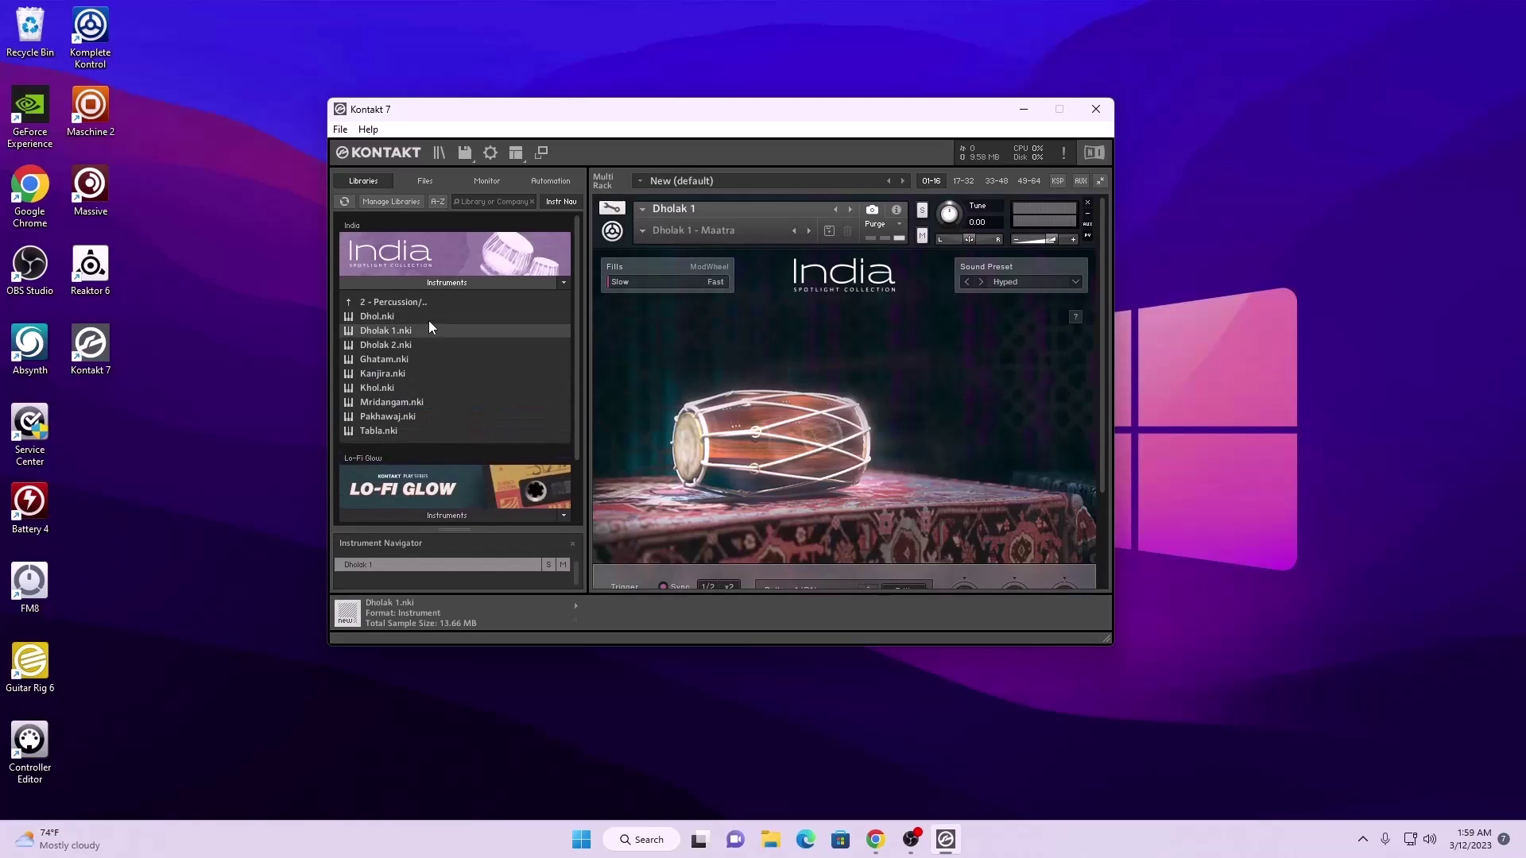
scroll(828, 351, down, 3)
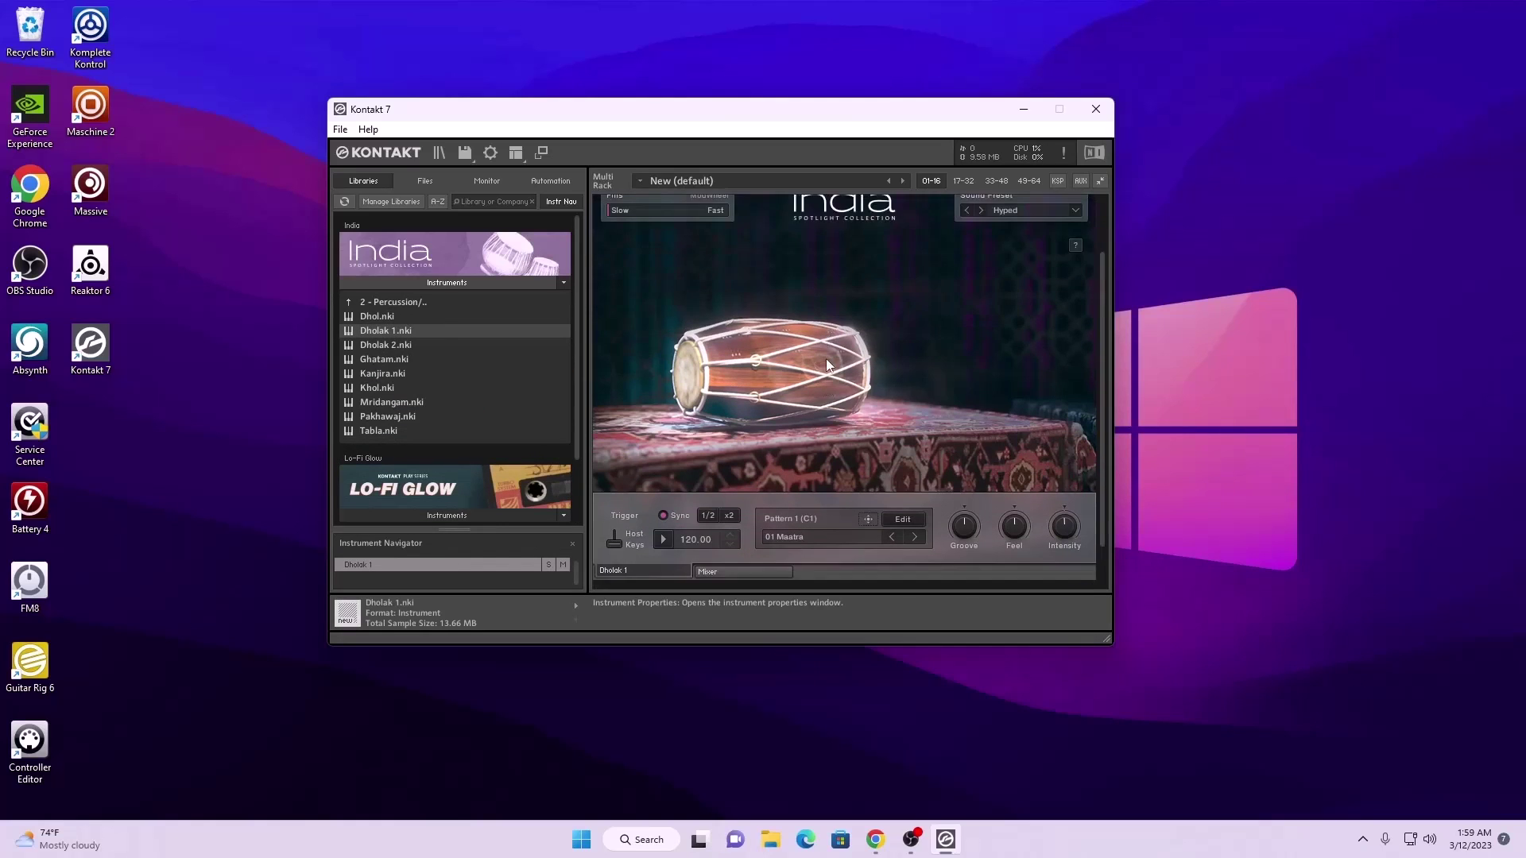
scroll(826, 359, up, 3)
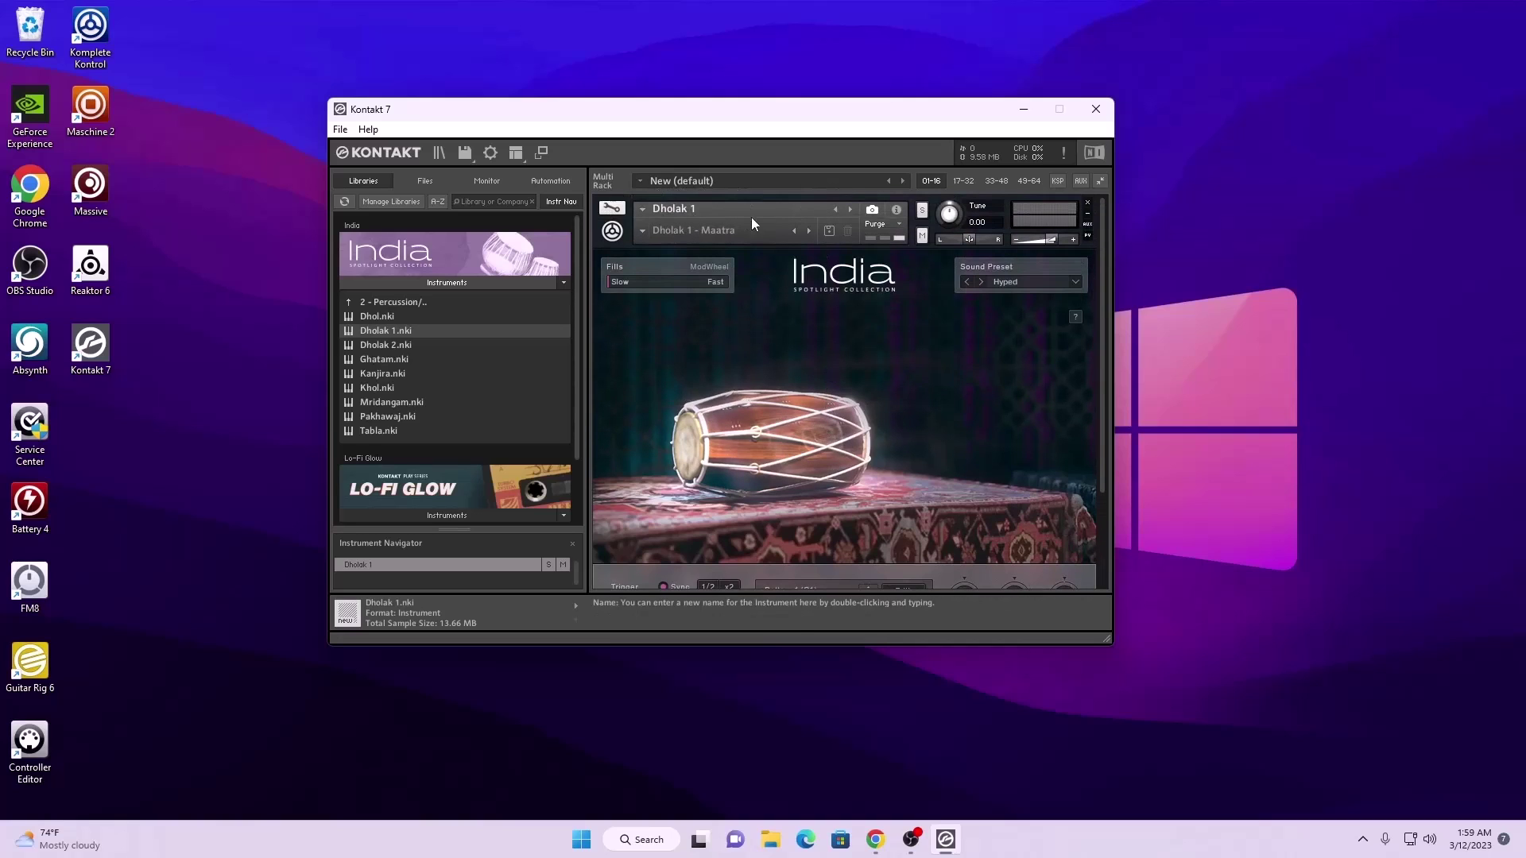
- Reveal Lo-Fi Glow's instruments and remove Dholak 1 from the rack
scroll(445, 406, down, 1)
click(453, 438)
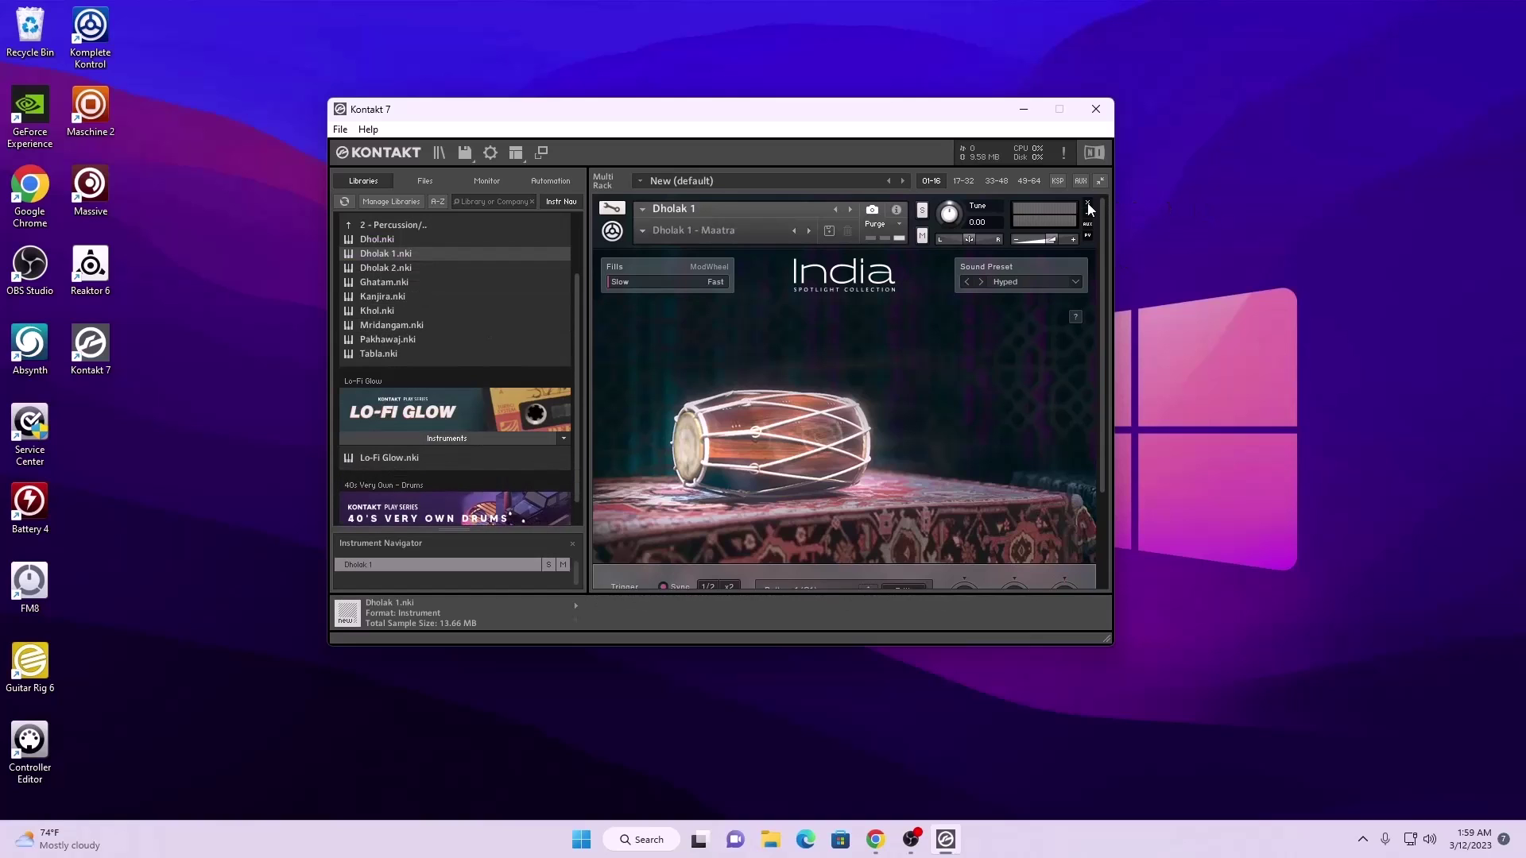
click(1087, 203)
- Load the Lo-Fi Glow instrument into the Kontakt rack
double_click(400, 457)
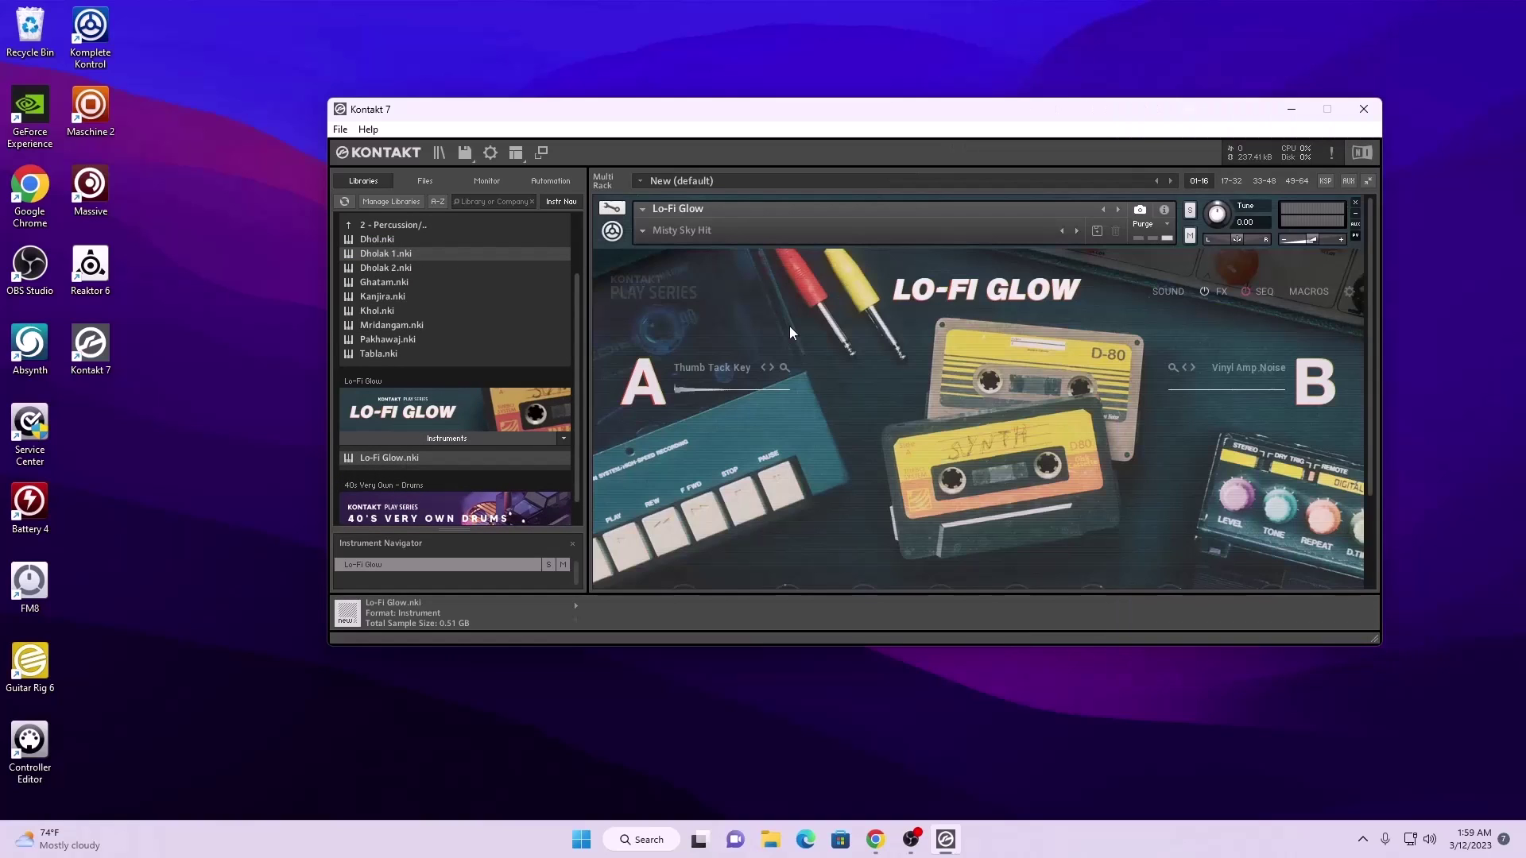
scroll(814, 318, down, 2)
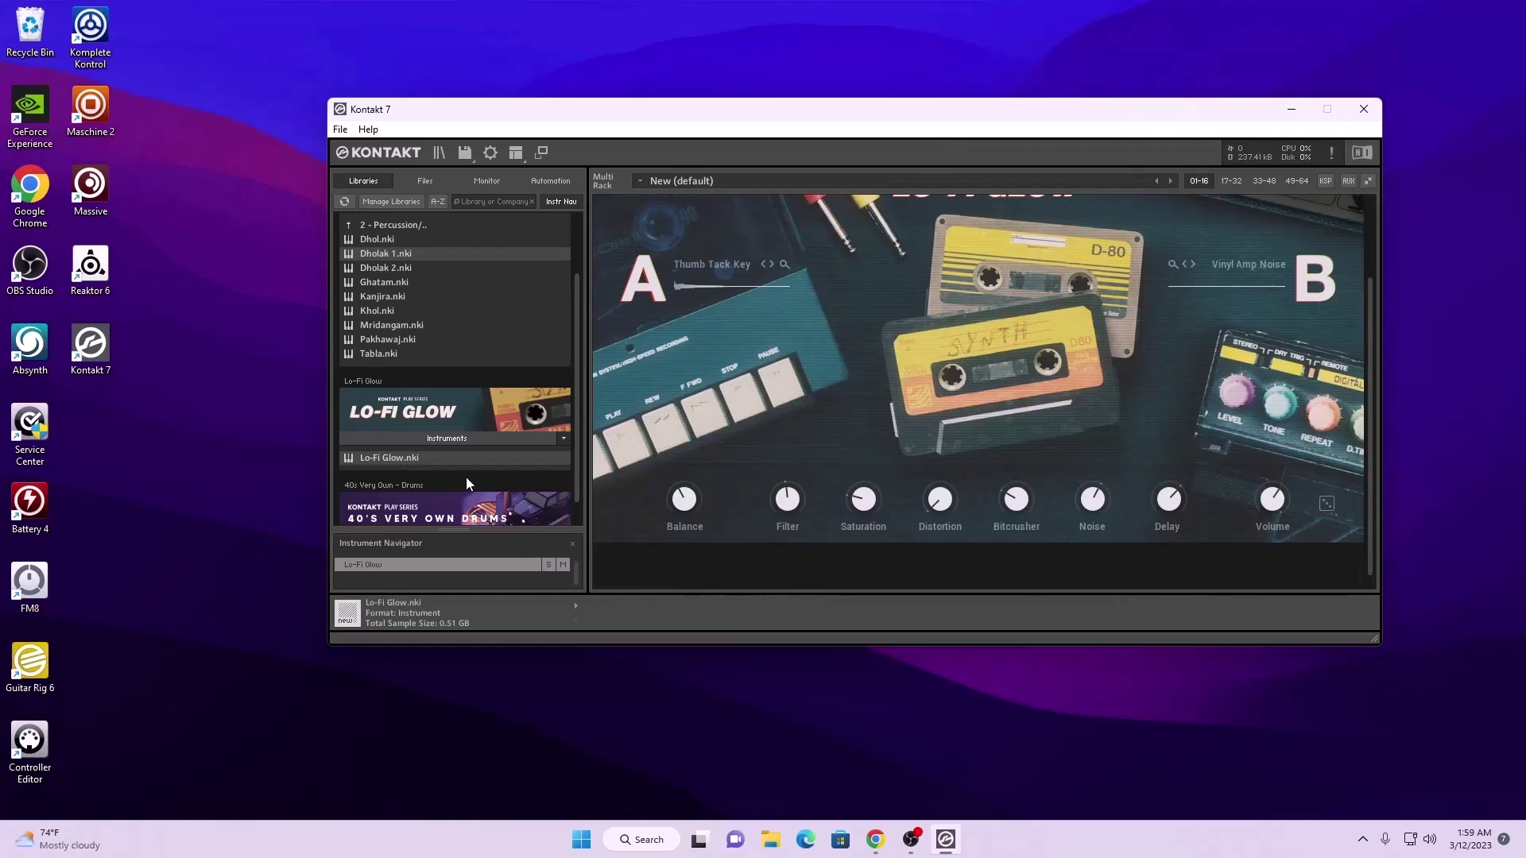
scroll(464, 483, down, 1)
- Expand the 40s Very Own – Drums Instruments folder in the library browser
click(446, 515)
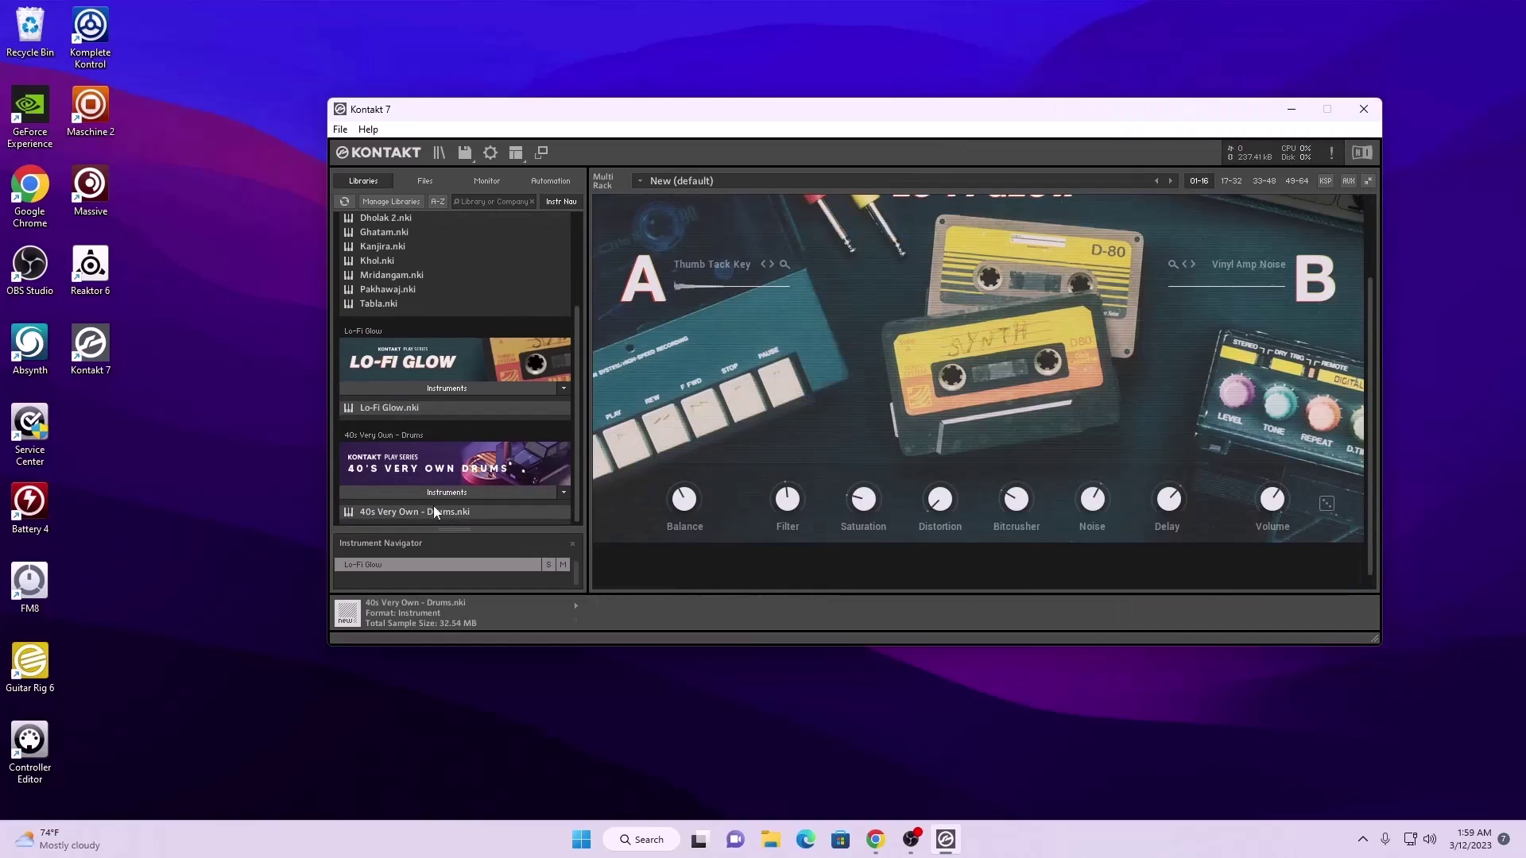
scroll(1225, 350, down, 5)
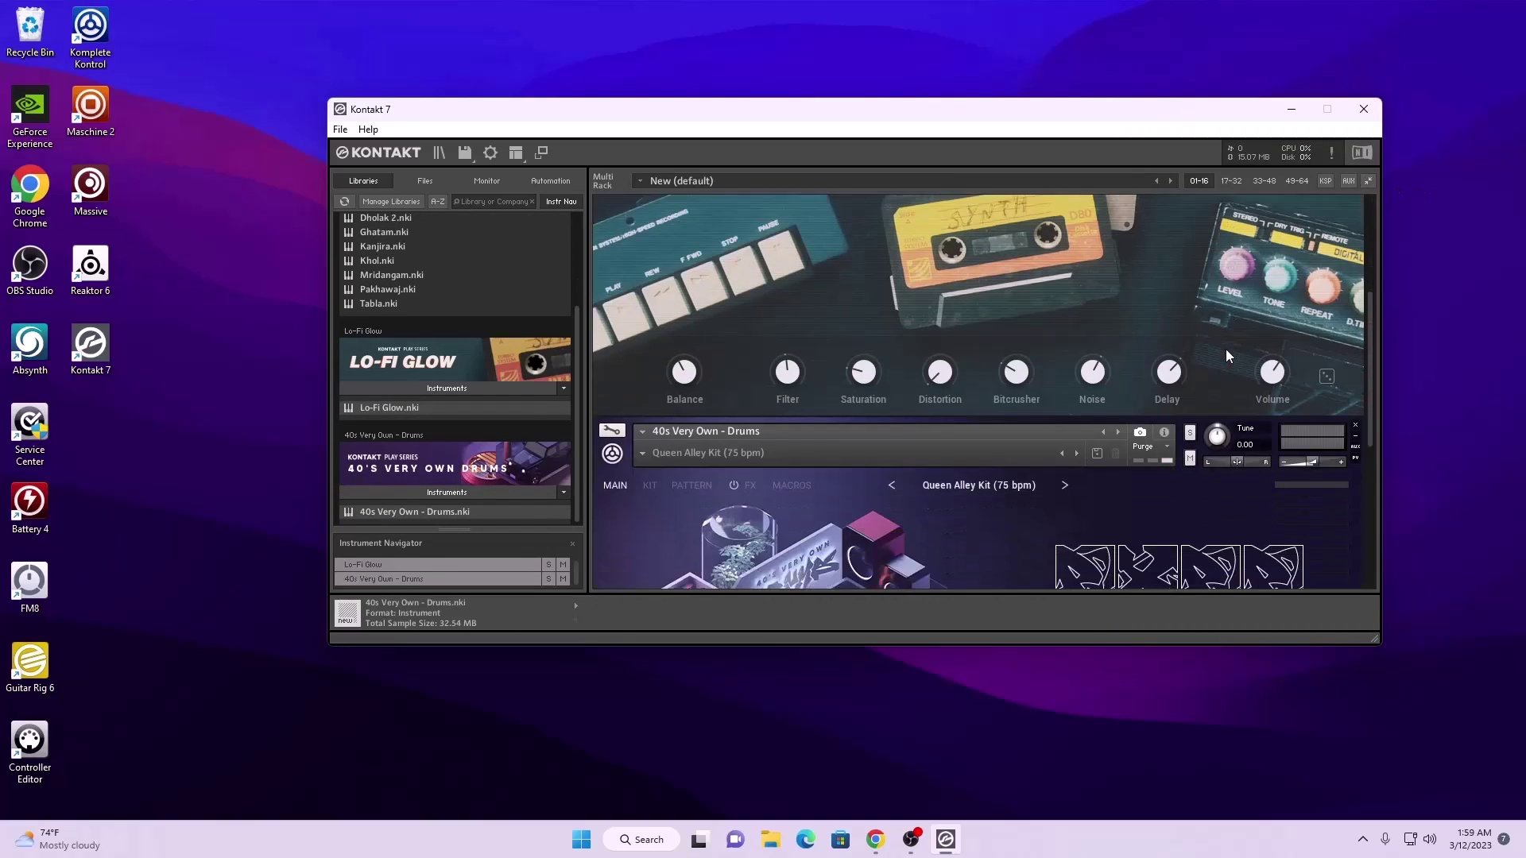
scroll(824, 446, down, 6)
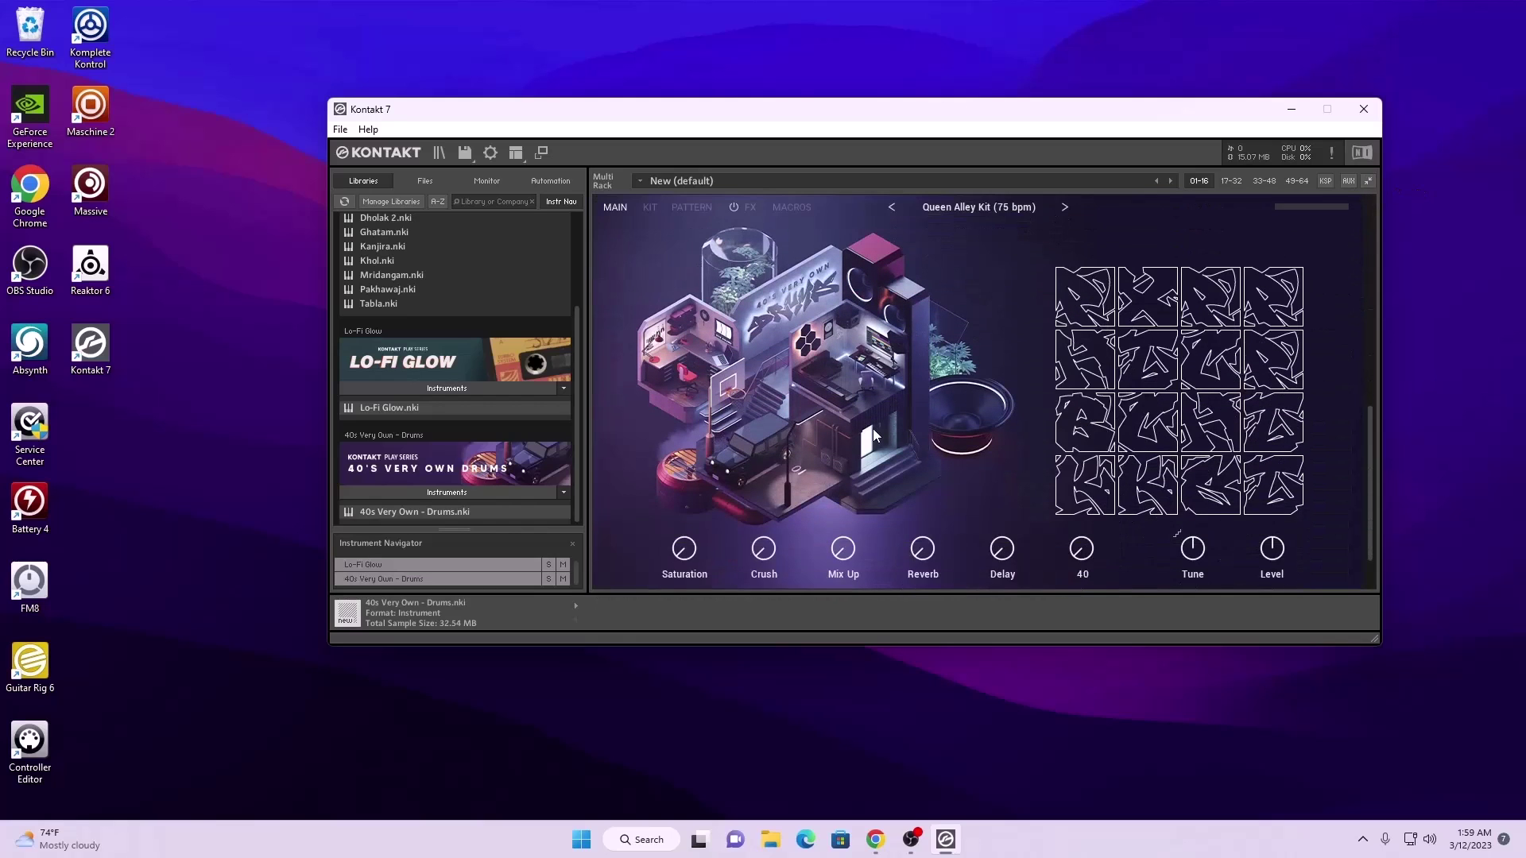
scroll(873, 428, up, 4)
scroll(874, 431, up, 1)
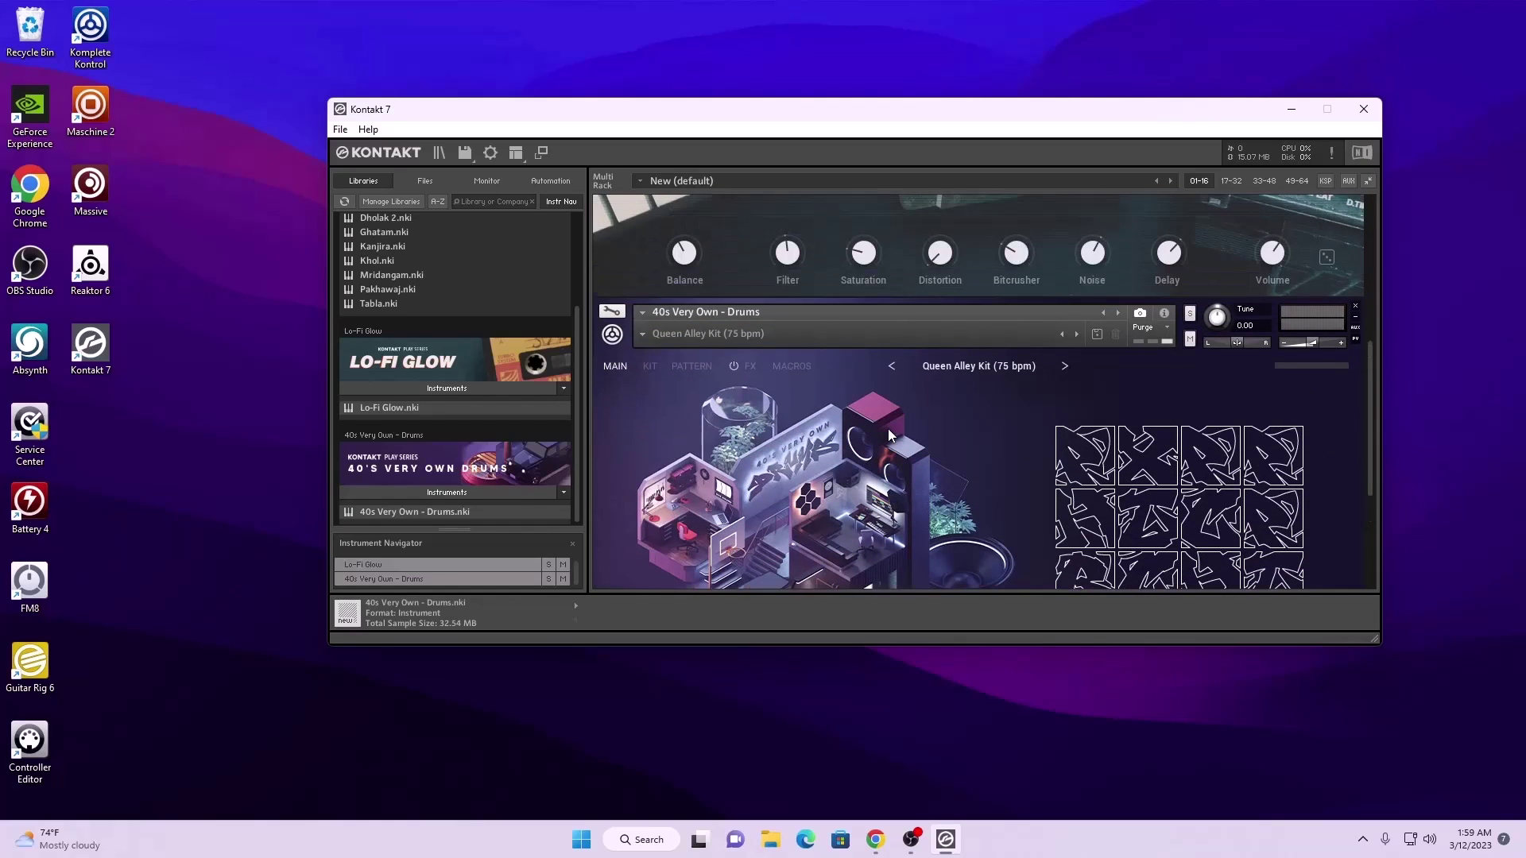
scroll(888, 430, up, 5)
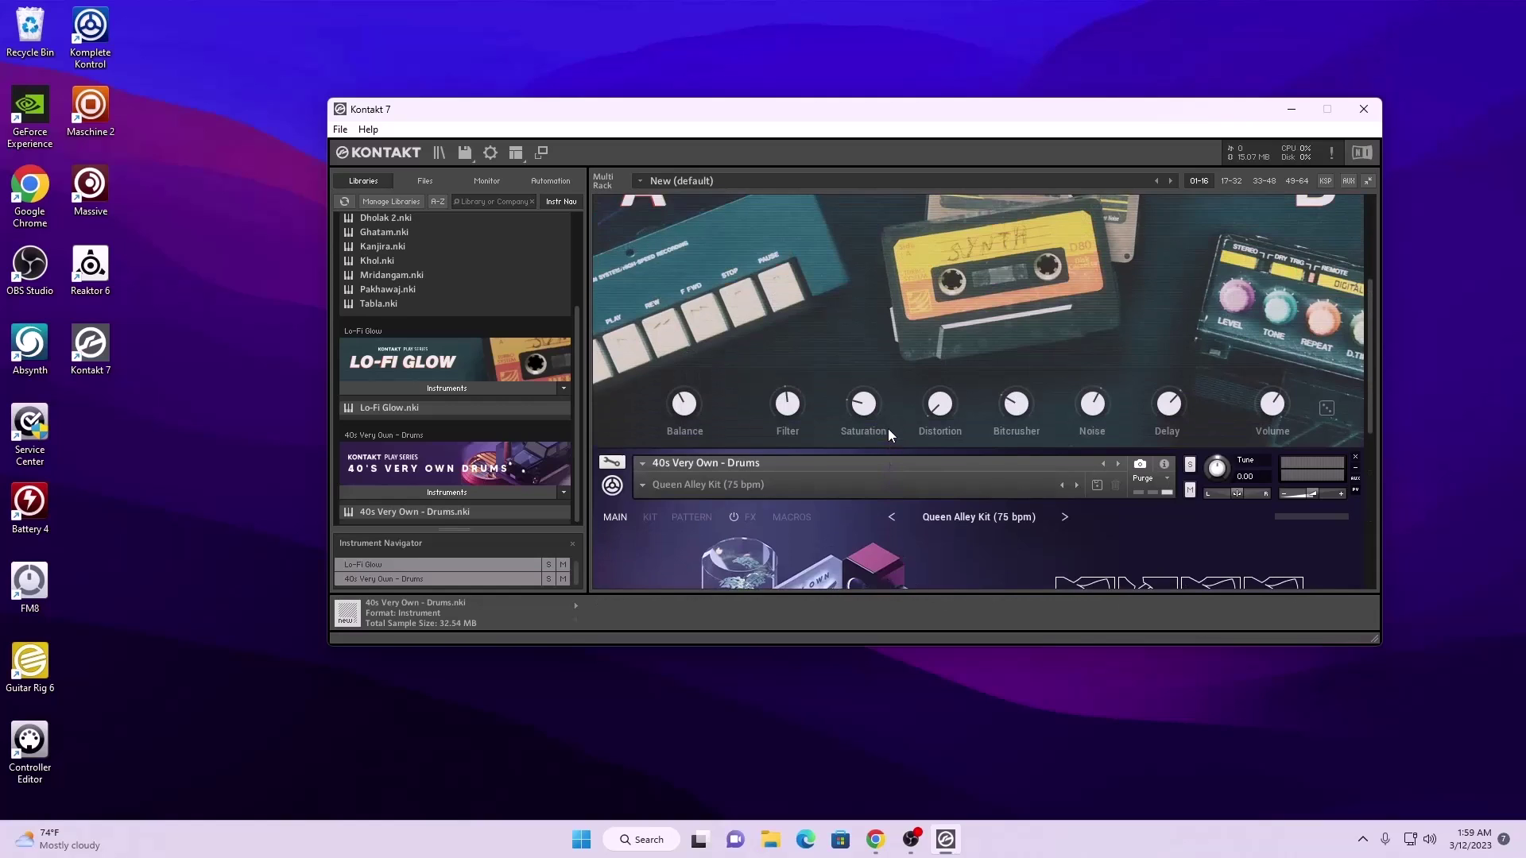
scroll(889, 428, up, 2)
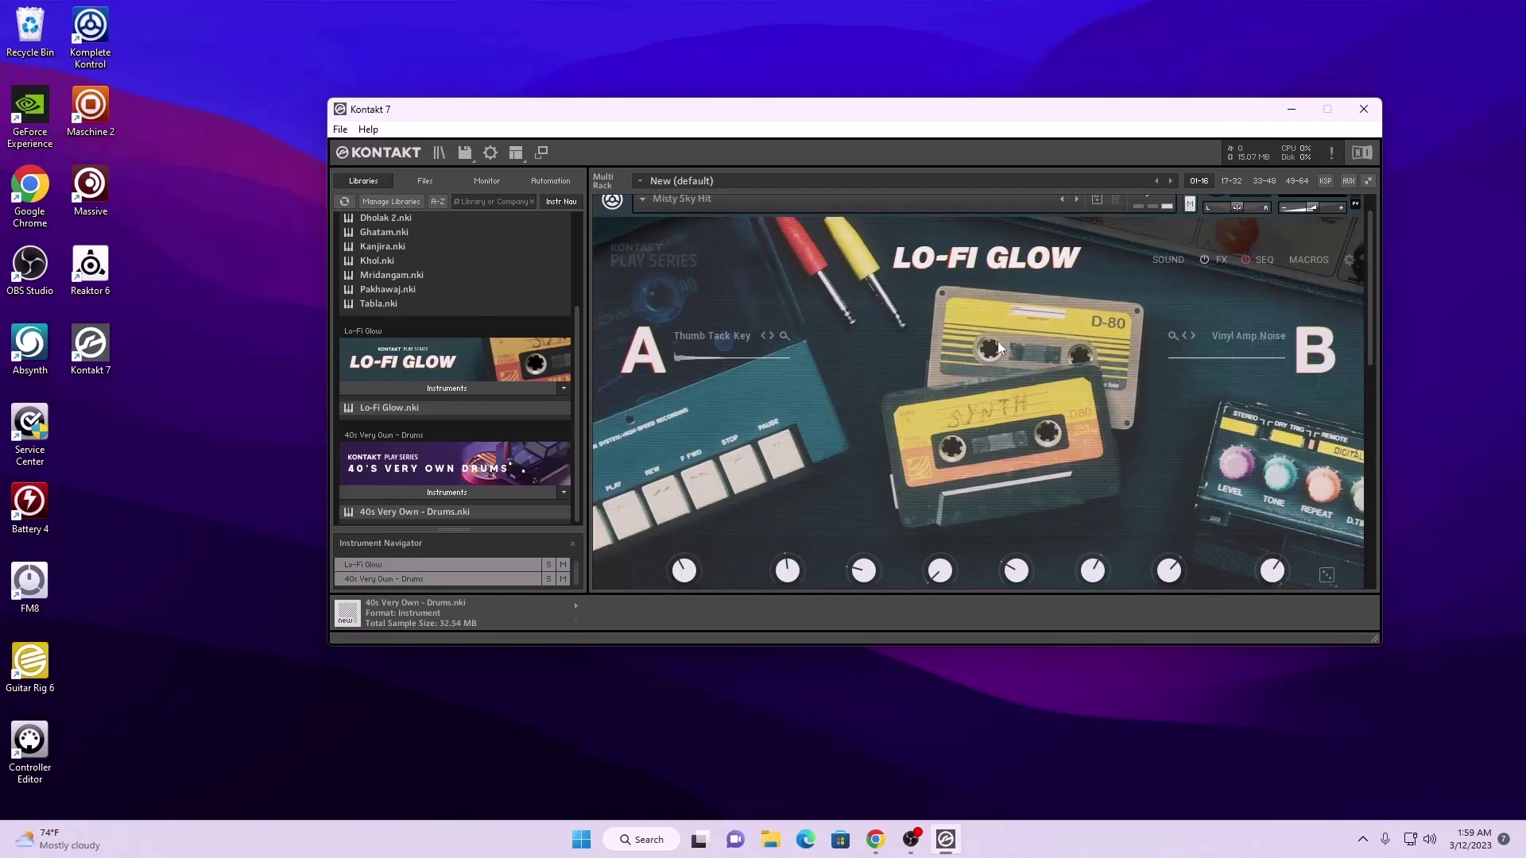
scroll(943, 383, up, 1)
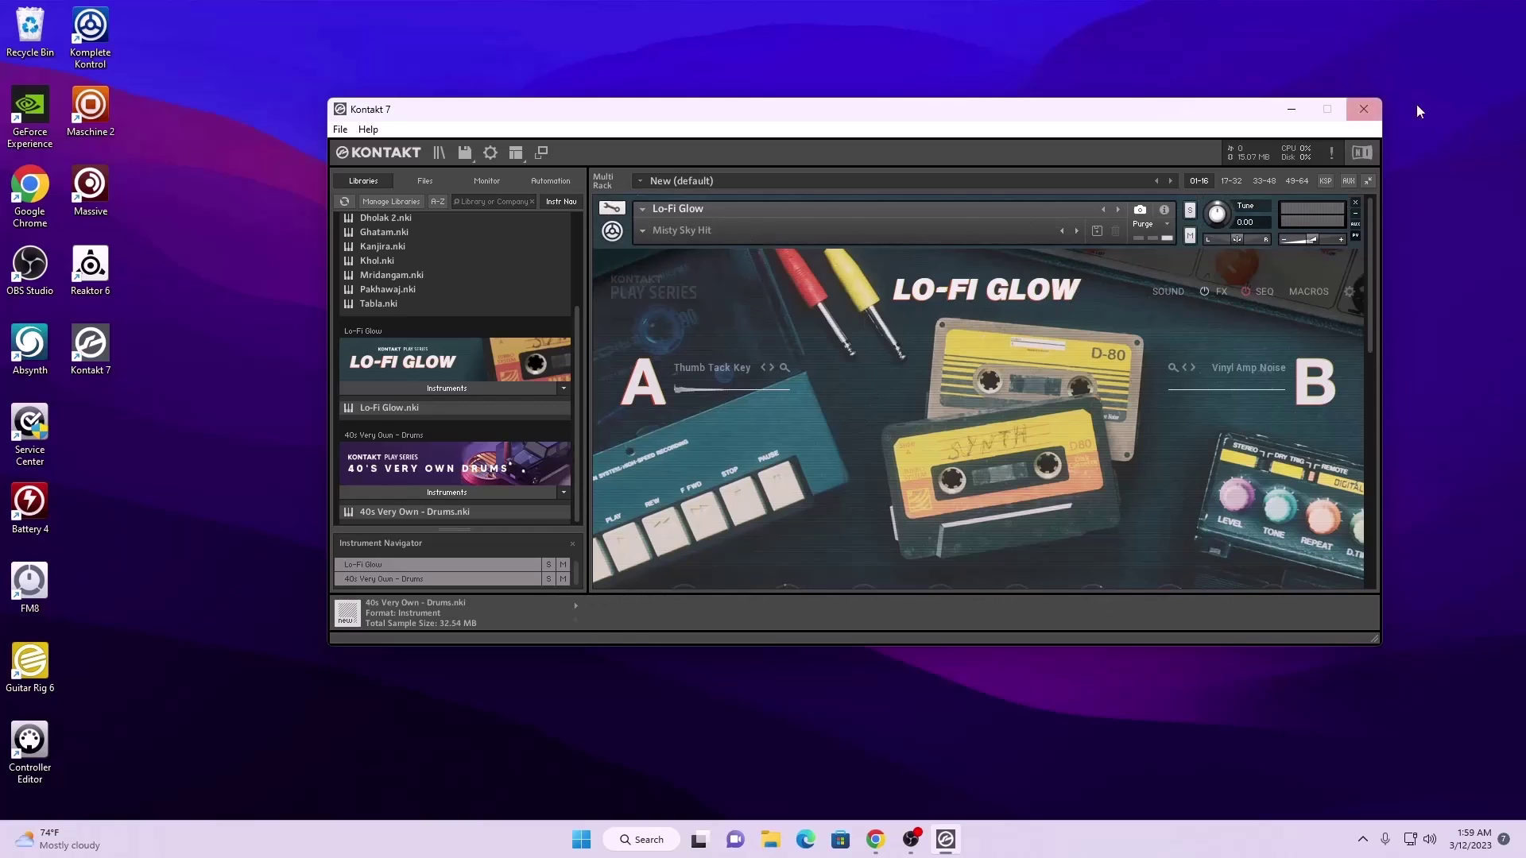
click(1364, 108)
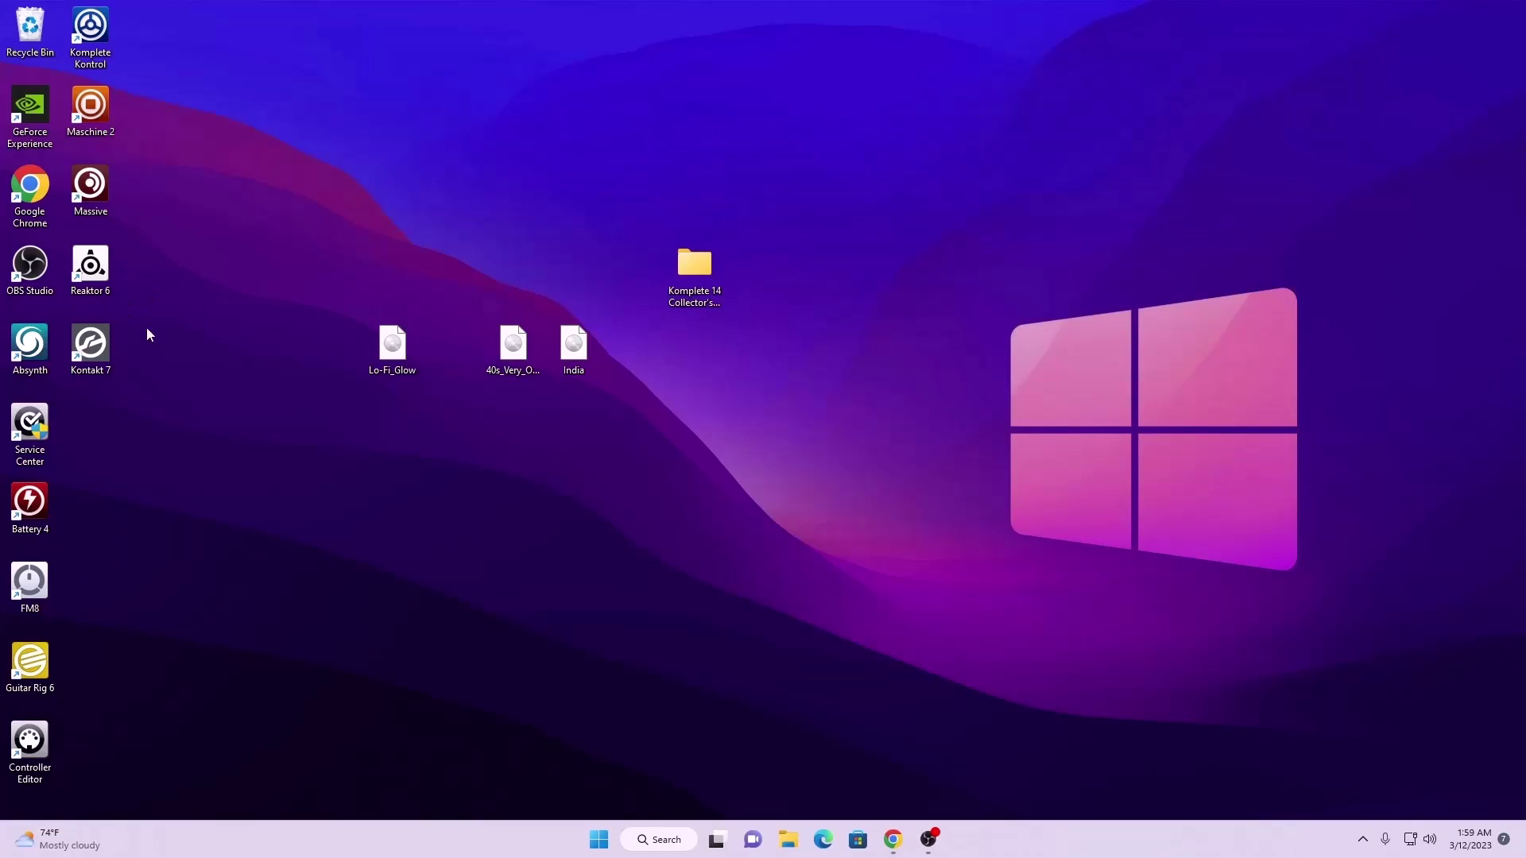
drag(665, 354, 370, 351)
drag(576, 358, 999, 437)
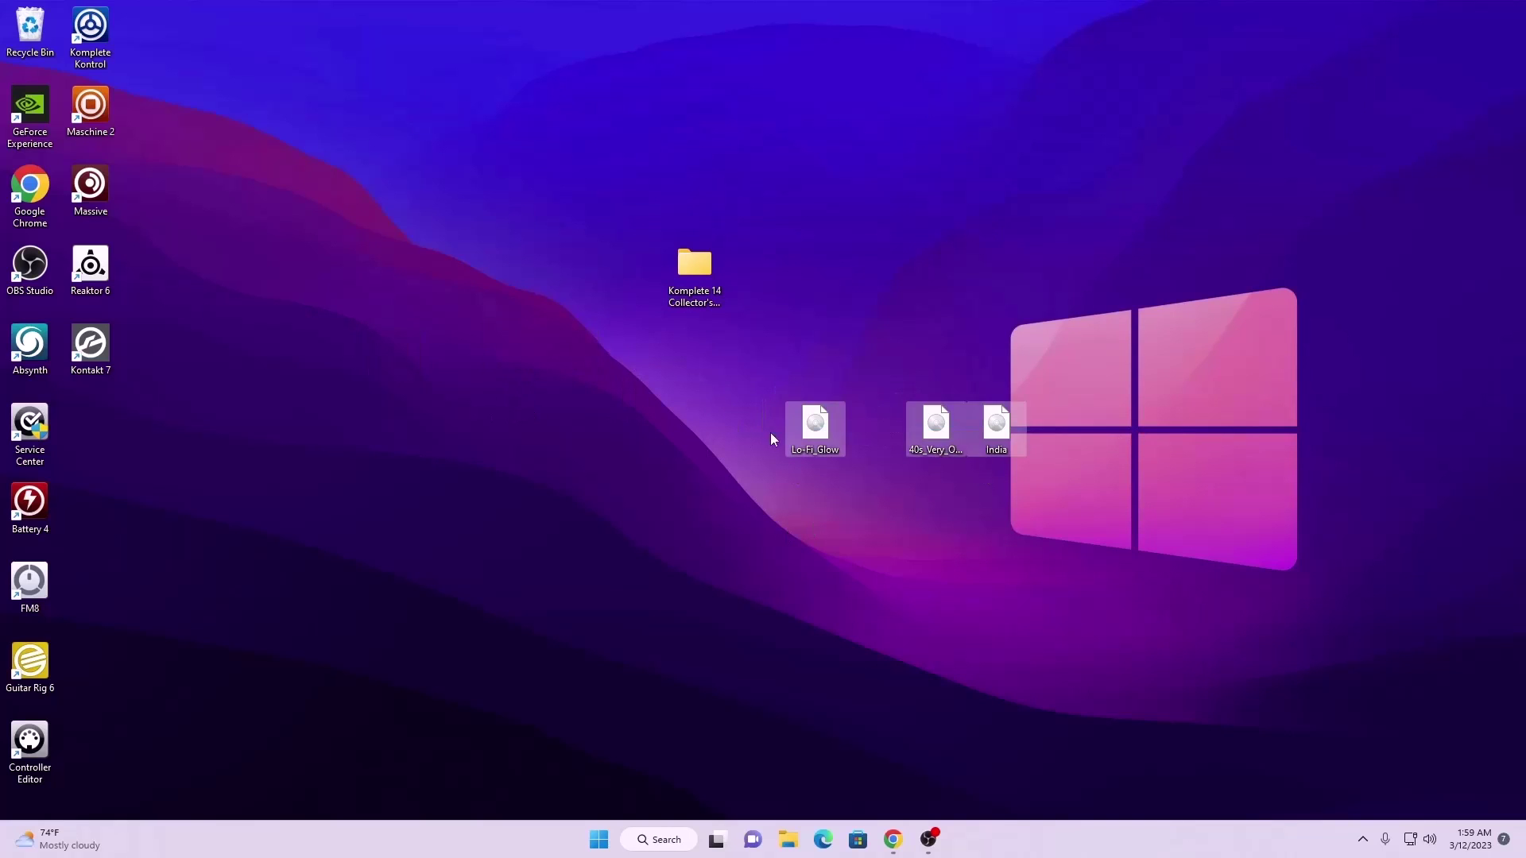
click(617, 378)
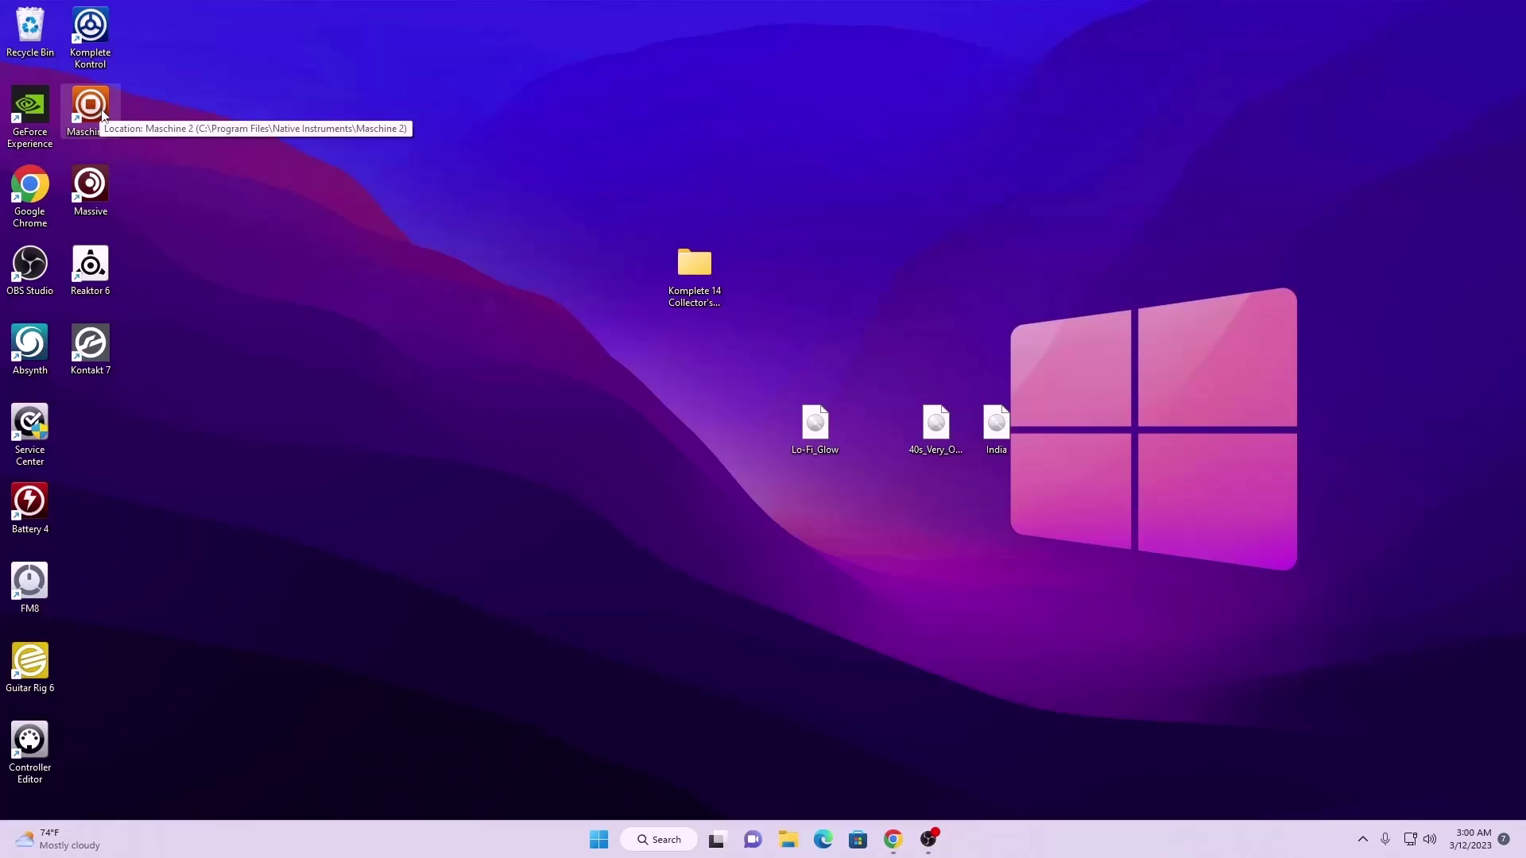
- Launch Maschine 2 and load the Maschine sound GuitarBlues07 [120] into Sound 1
double_click(90, 107)
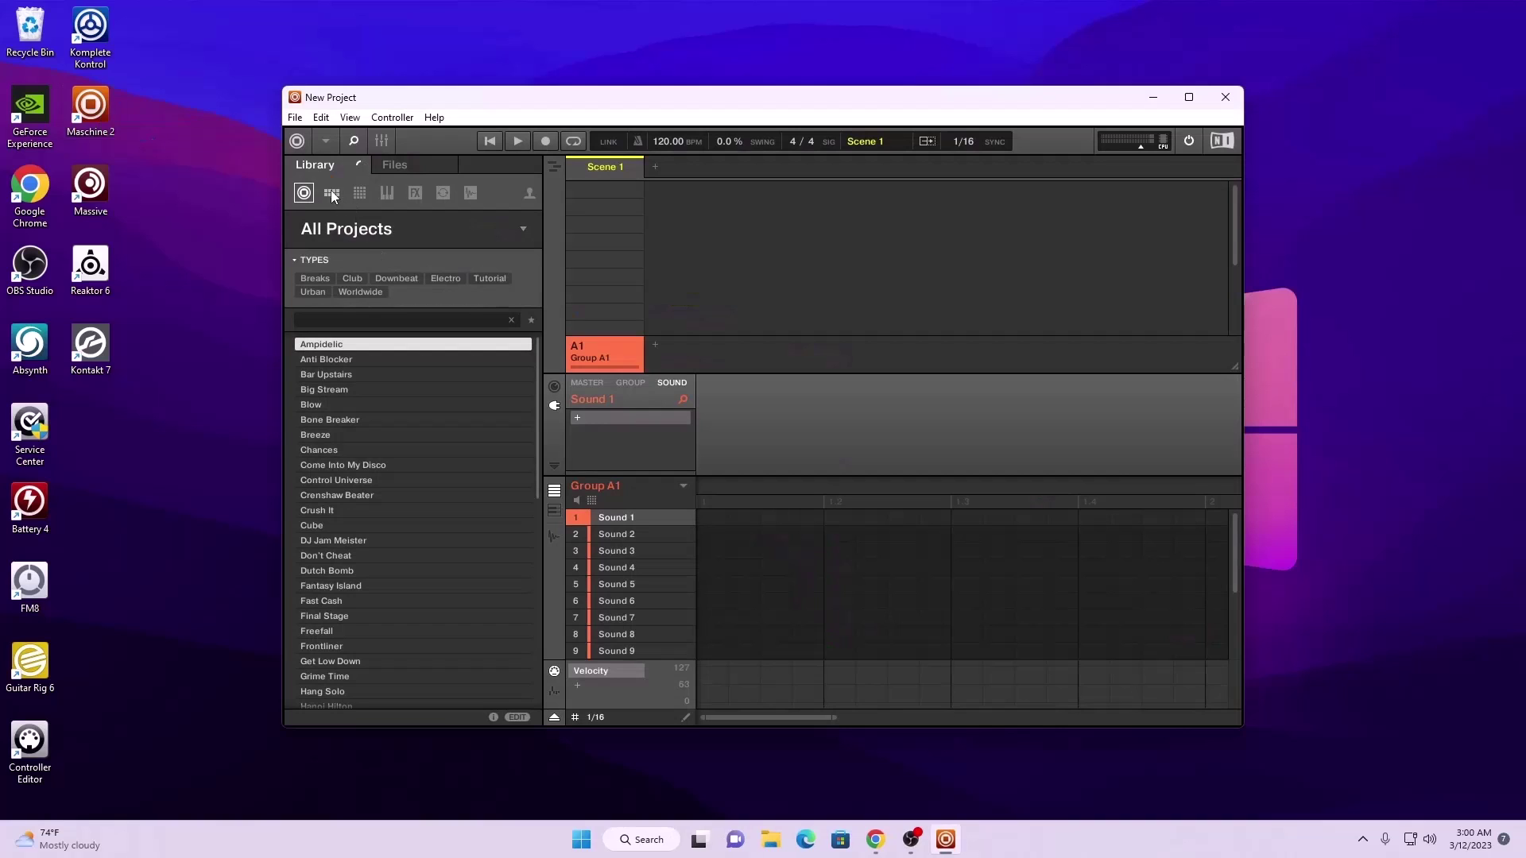
click(333, 198)
click(360, 193)
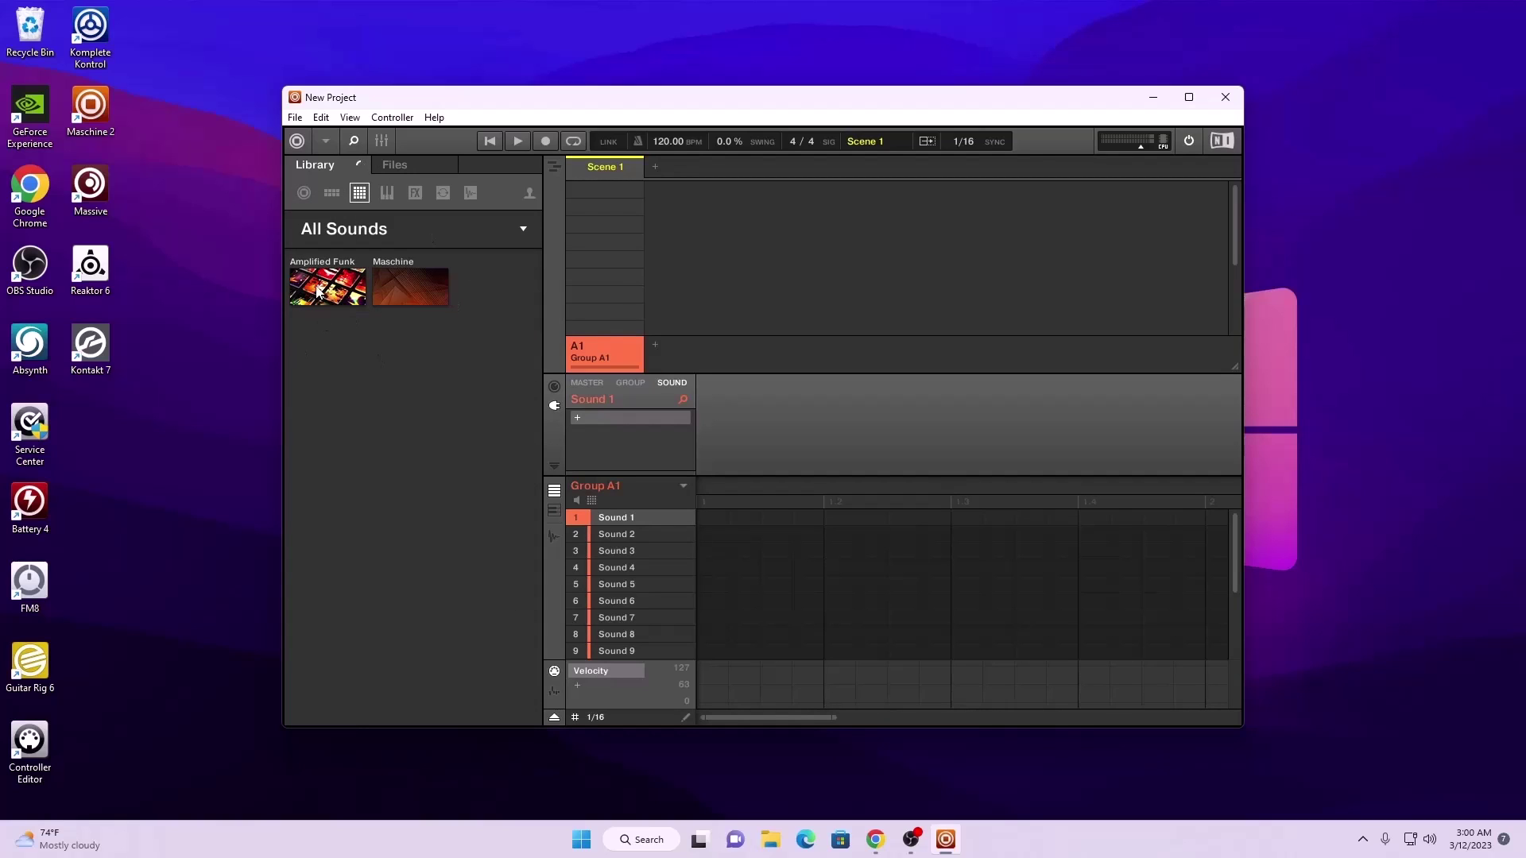
click(328, 288)
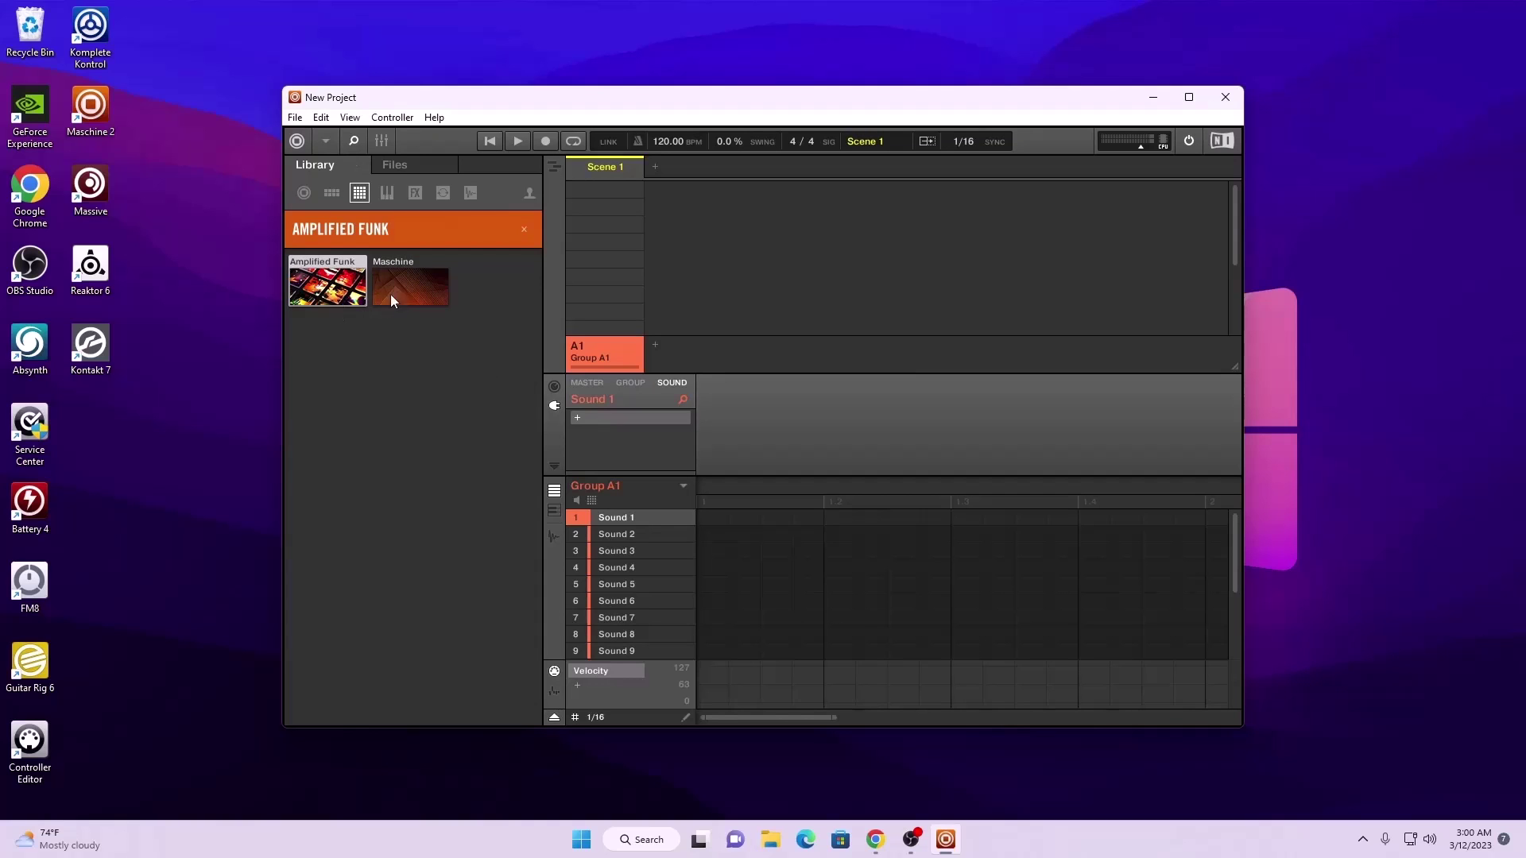
click(413, 300)
click(336, 392)
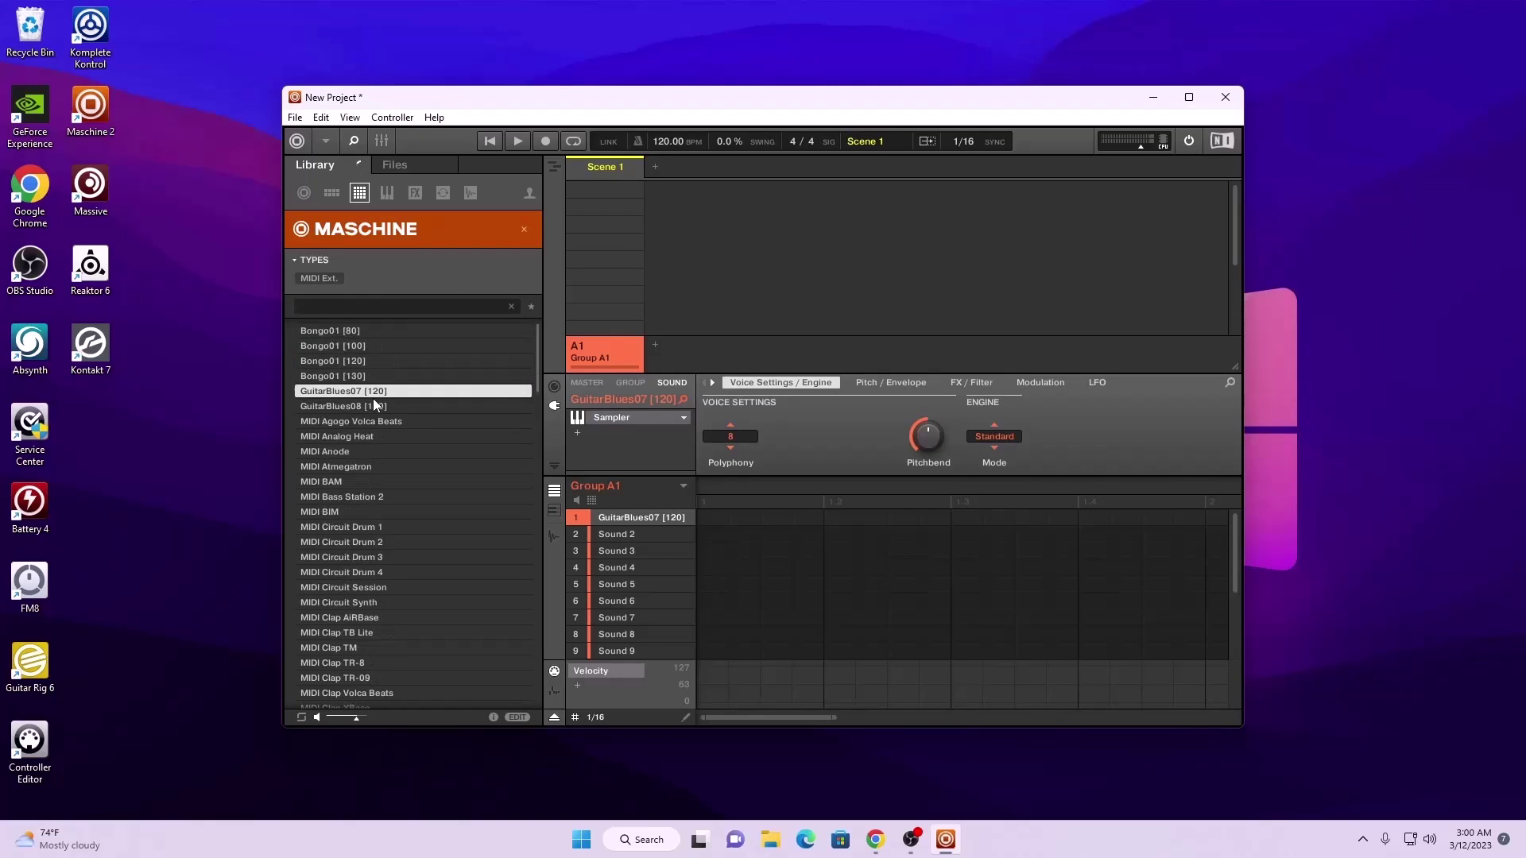
- Check Maschine's version under Help > About, then quit and discard the unsaved project
click(430, 117)
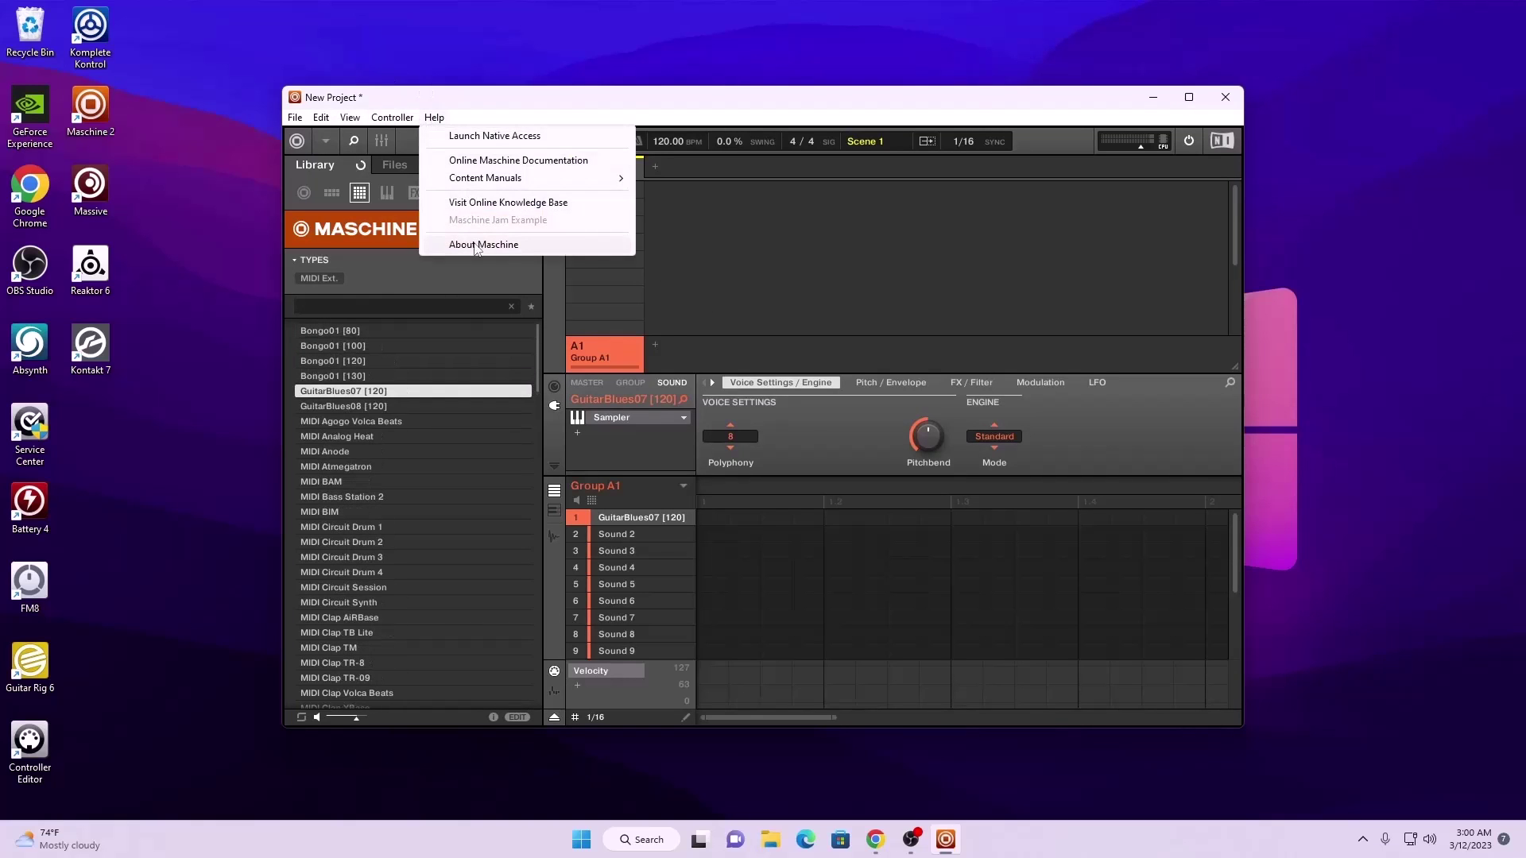
click(612, 246)
click(692, 290)
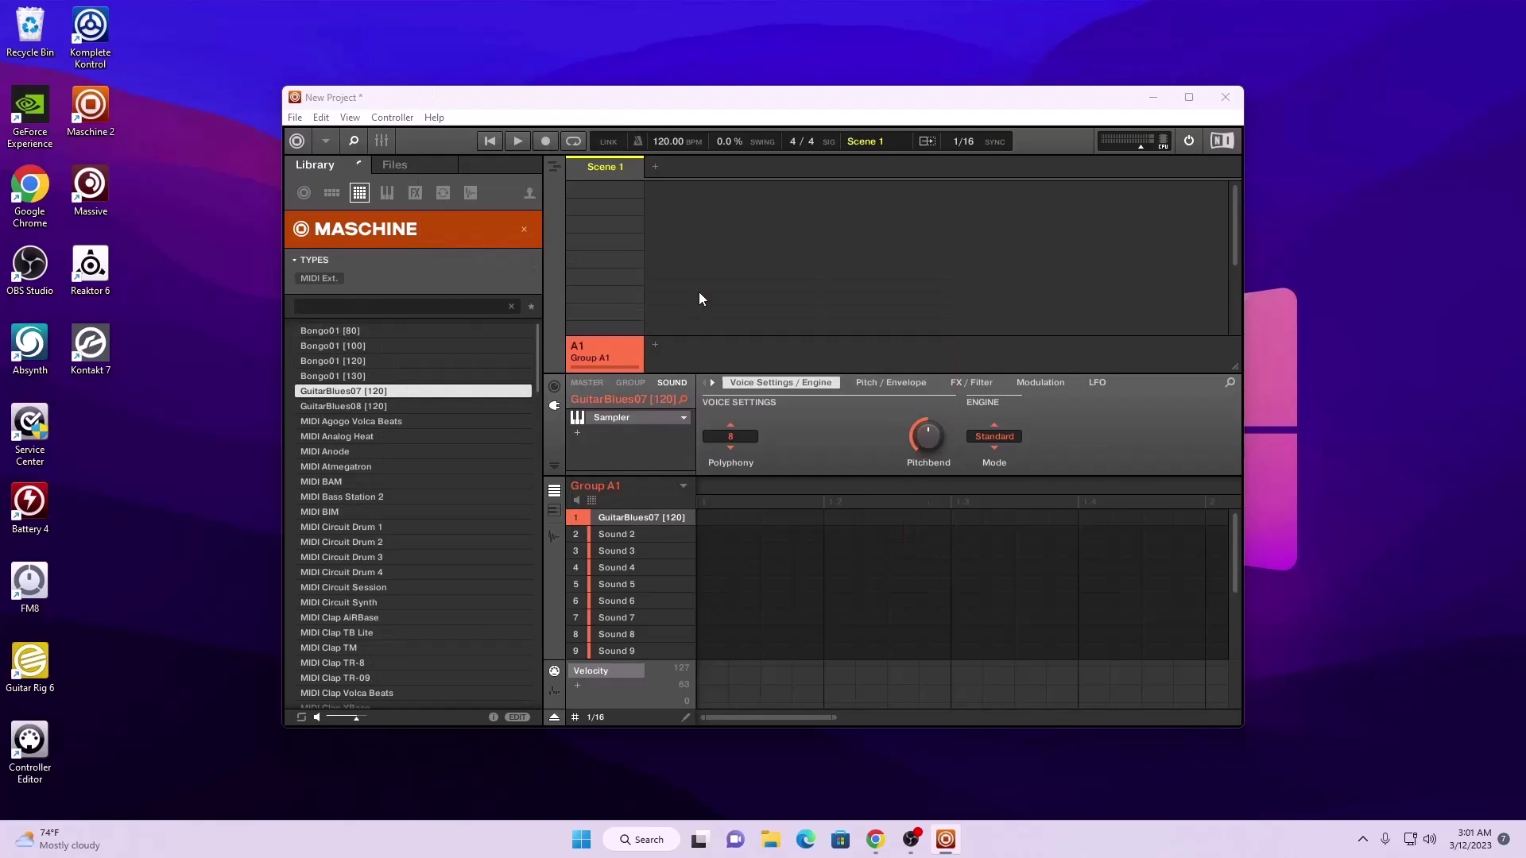
click(1225, 97)
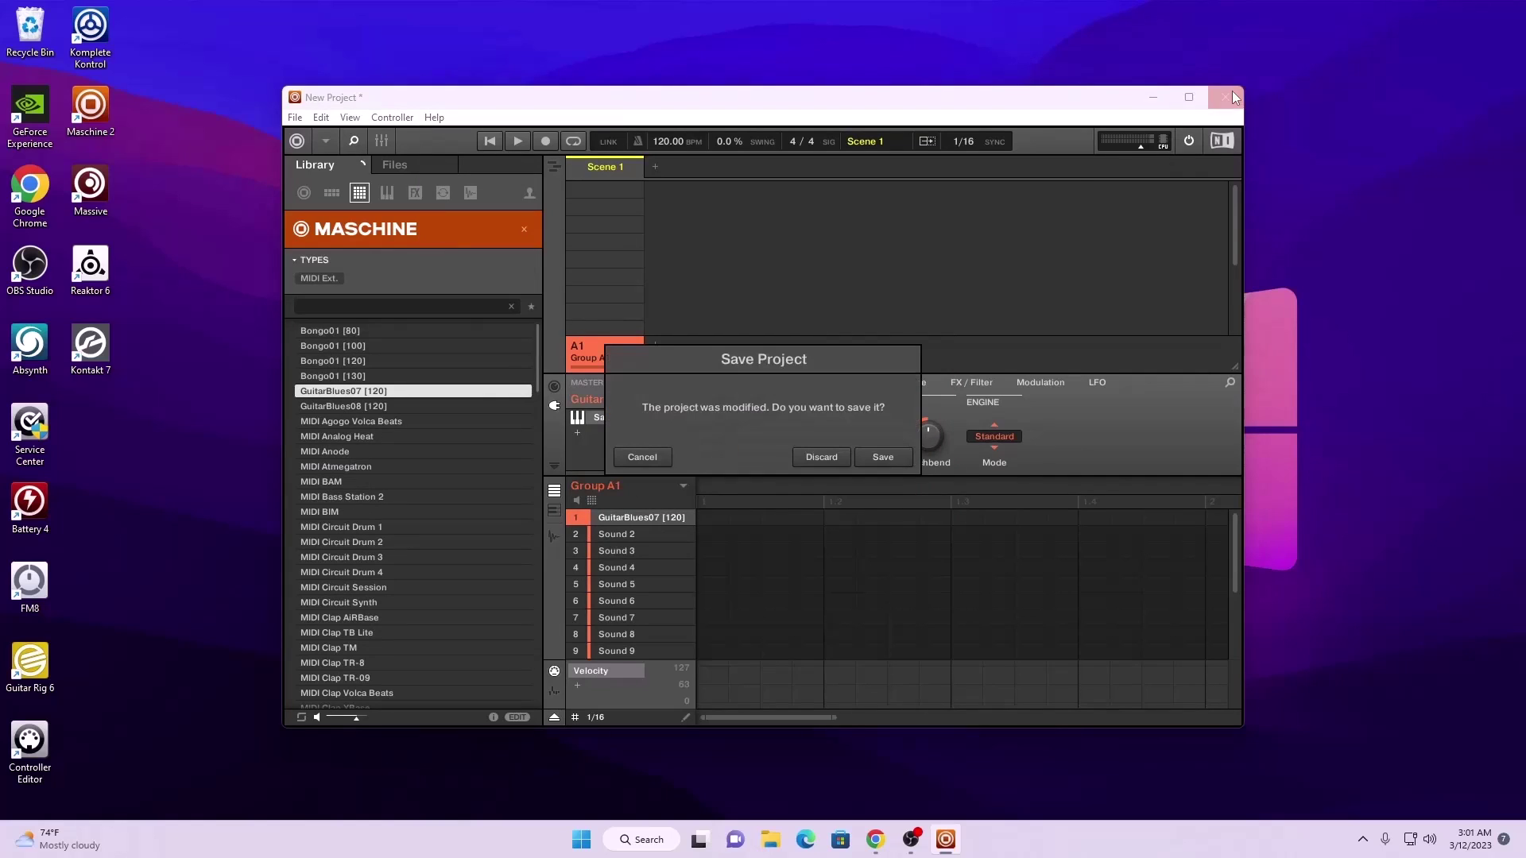
click(820, 457)
- Load the Native Instruments Bite effect onto track 1
click(505, 376)
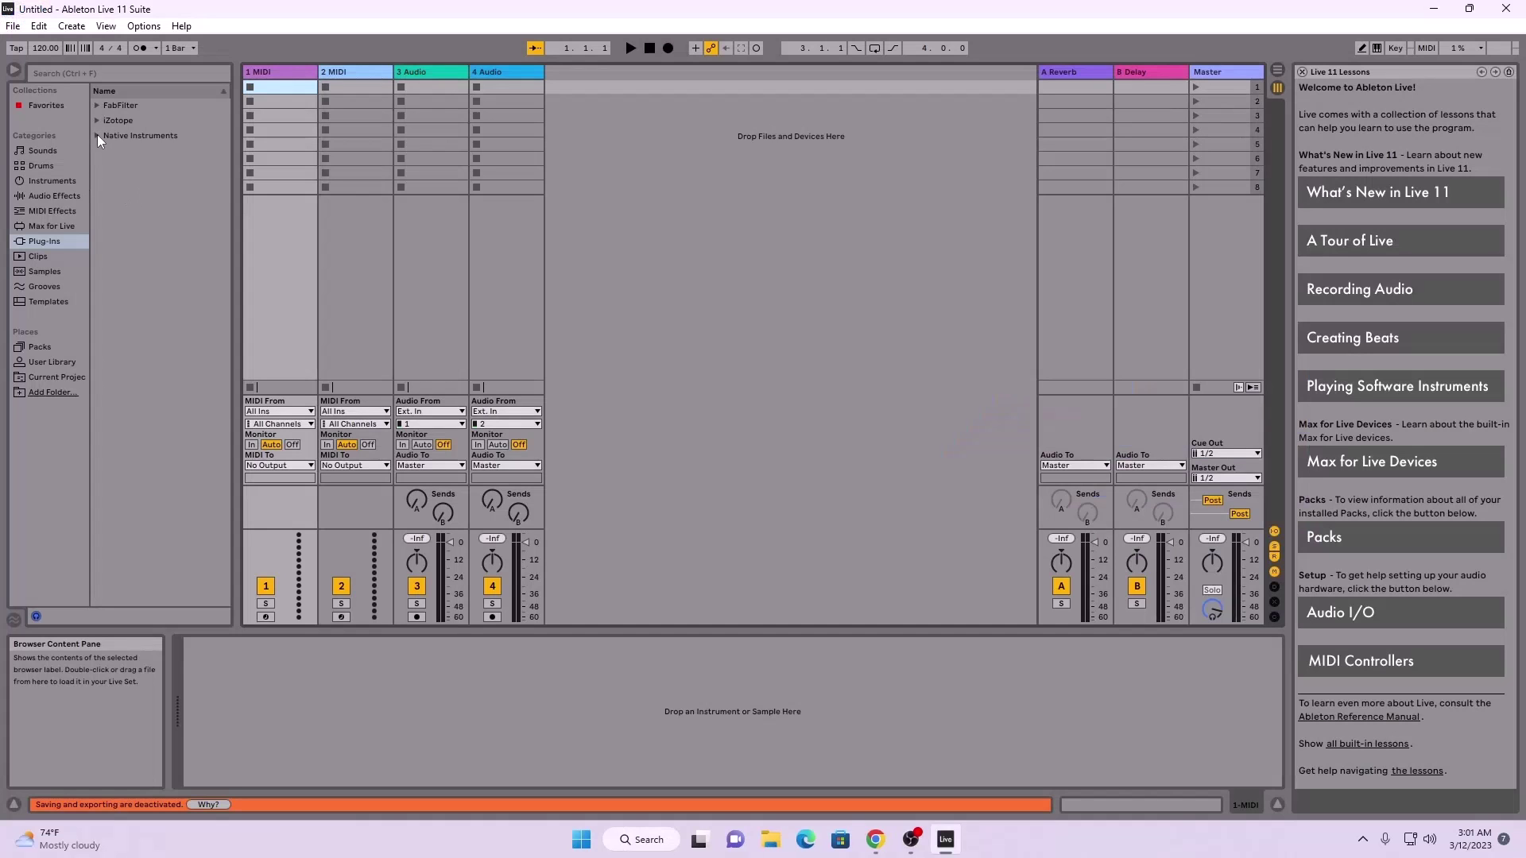
click(97, 135)
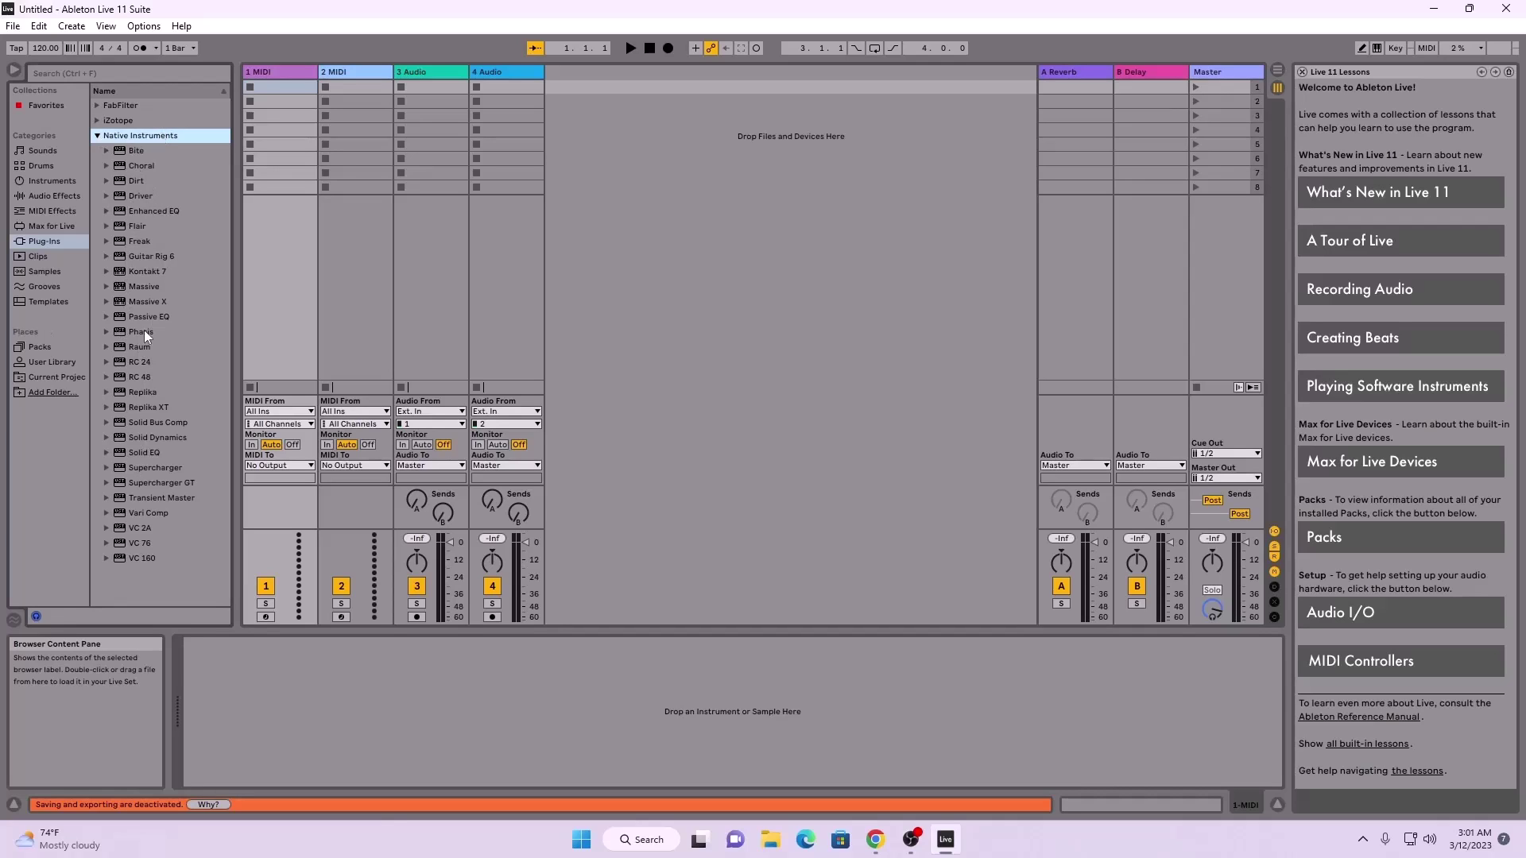
double_click(135, 151)
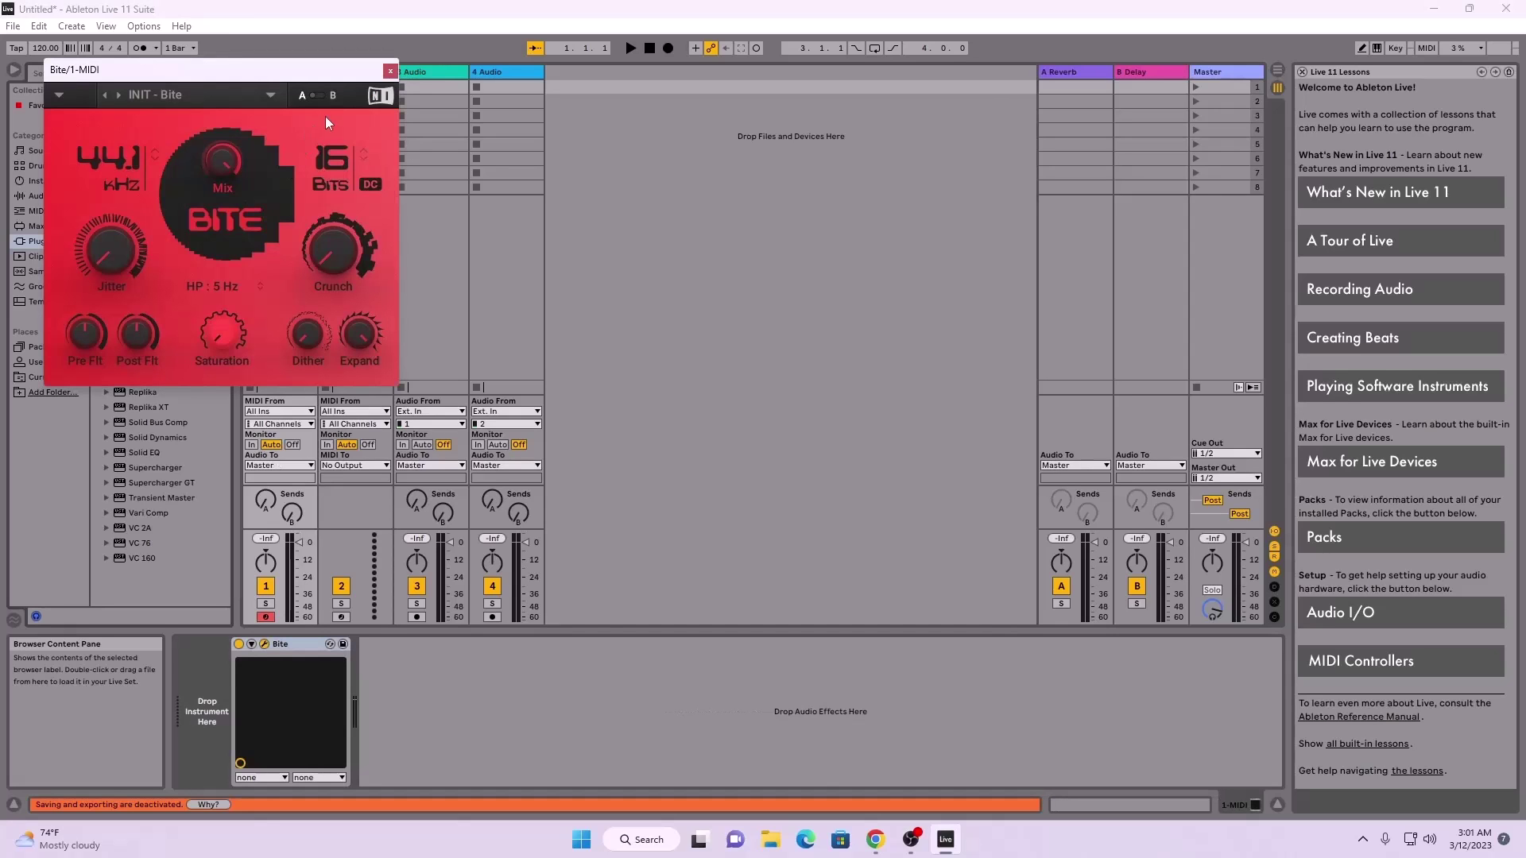
click(390, 70)
- Add Dirt and Freak to track 1's chain and load Massive as its instrument
click(142, 181)
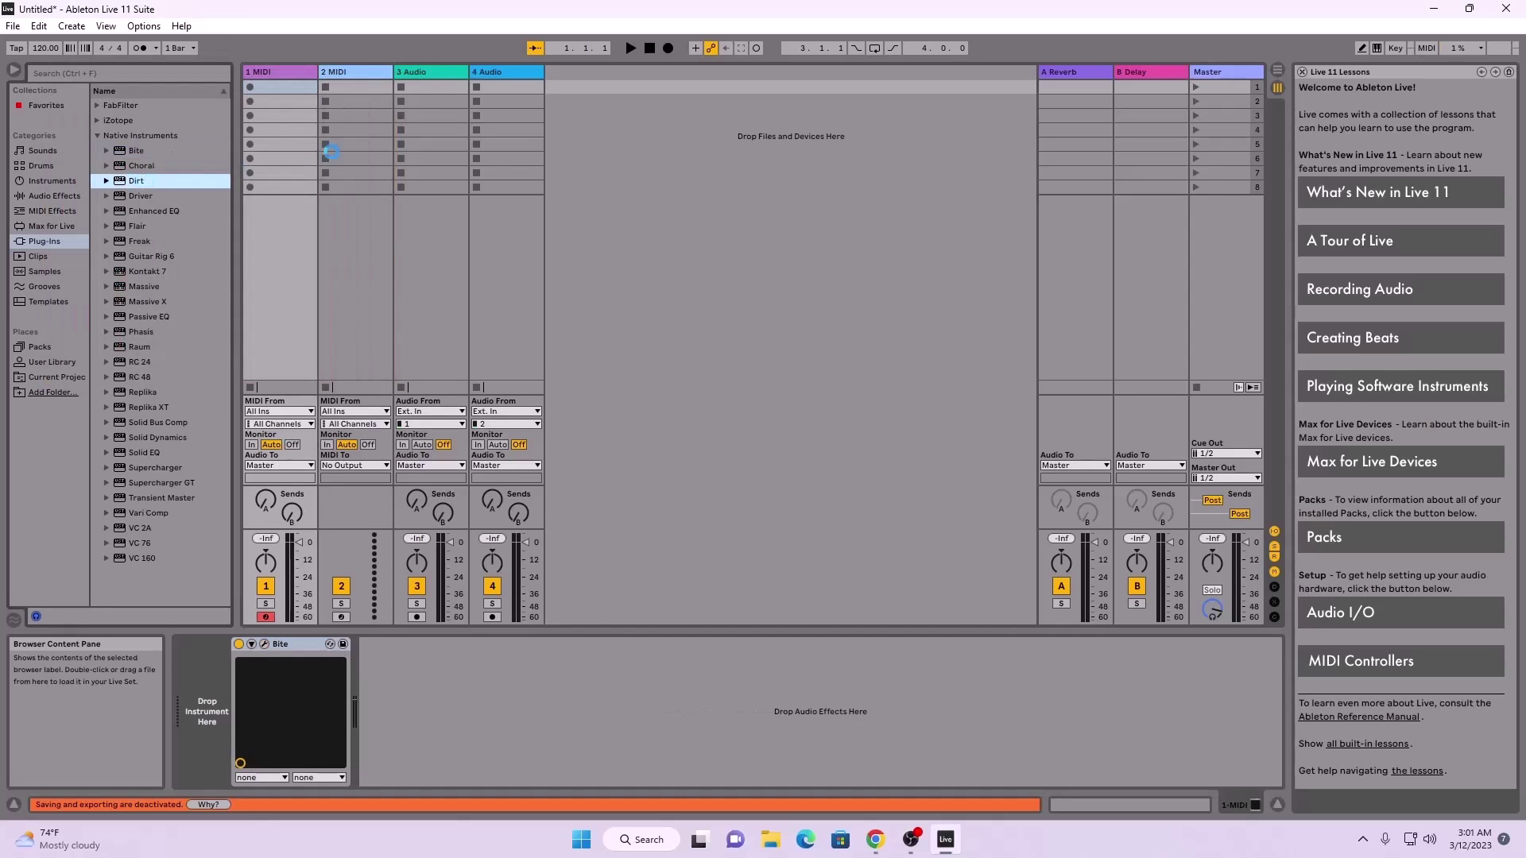
click(400, 71)
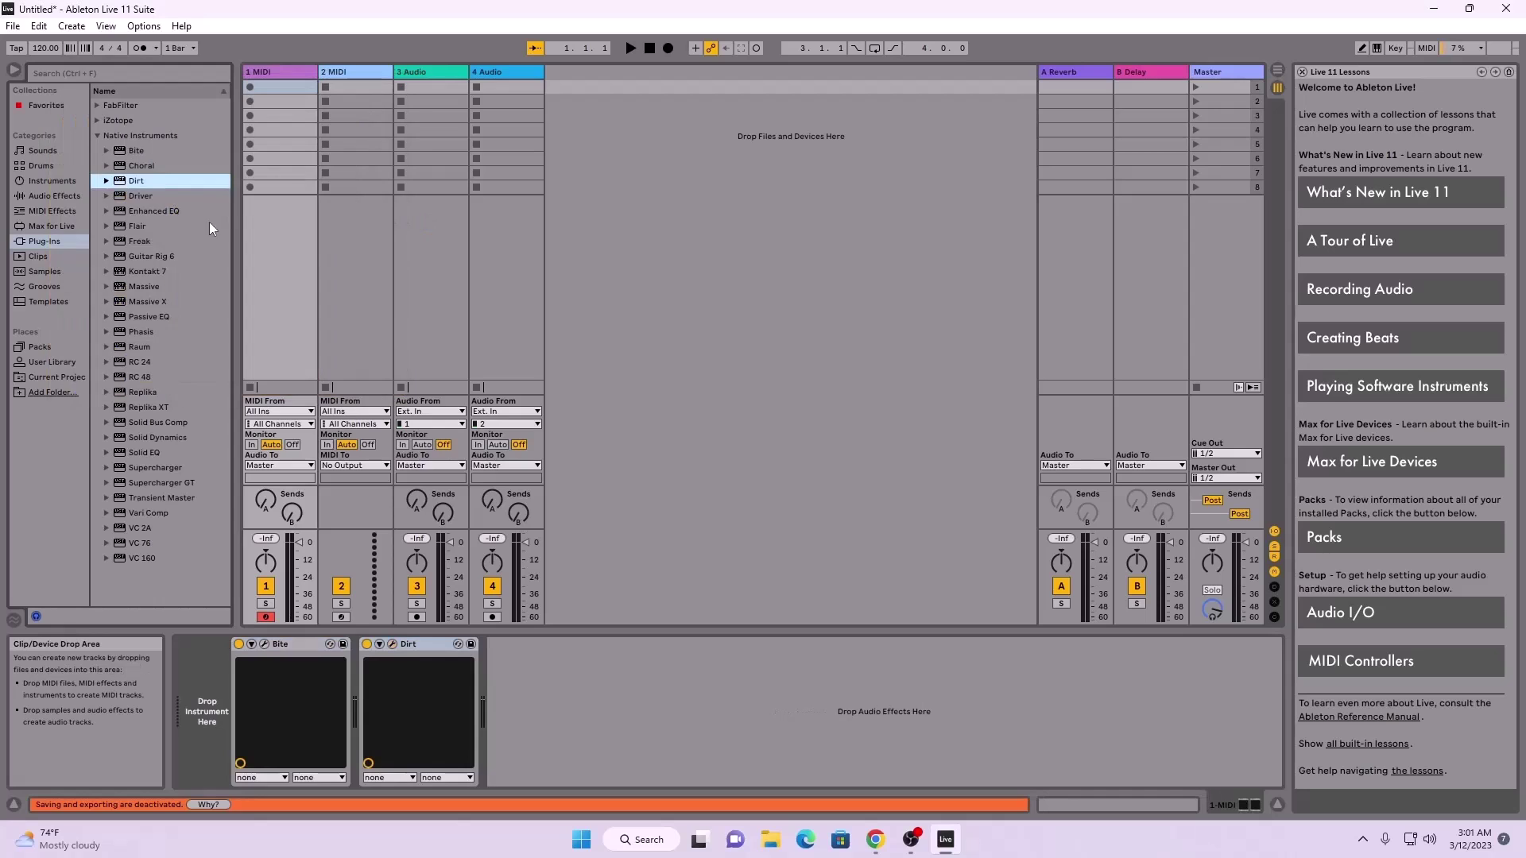
click(141, 240)
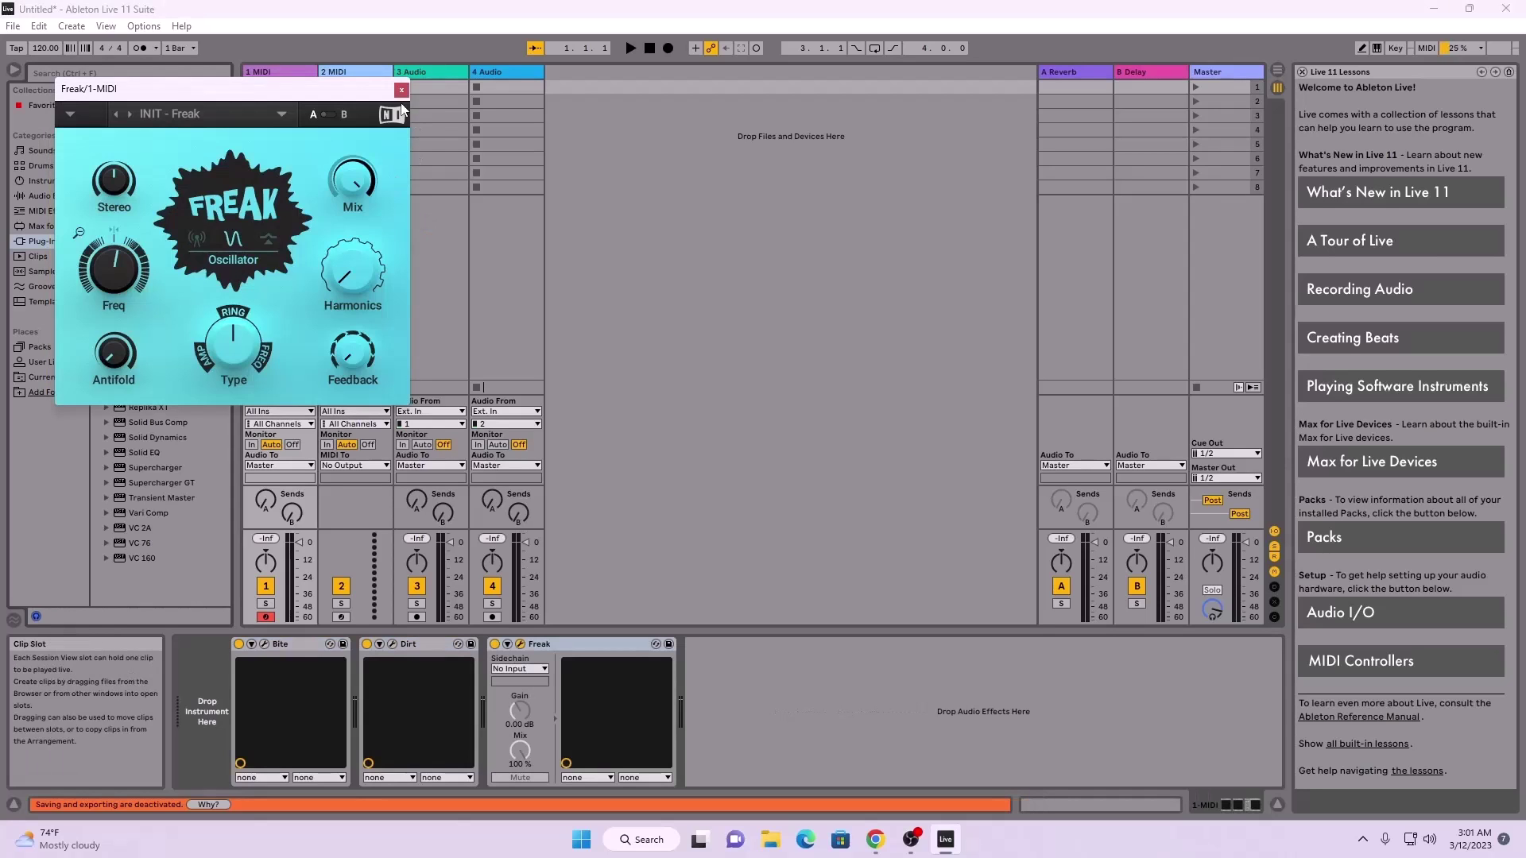
click(404, 83)
double_click(143, 286)
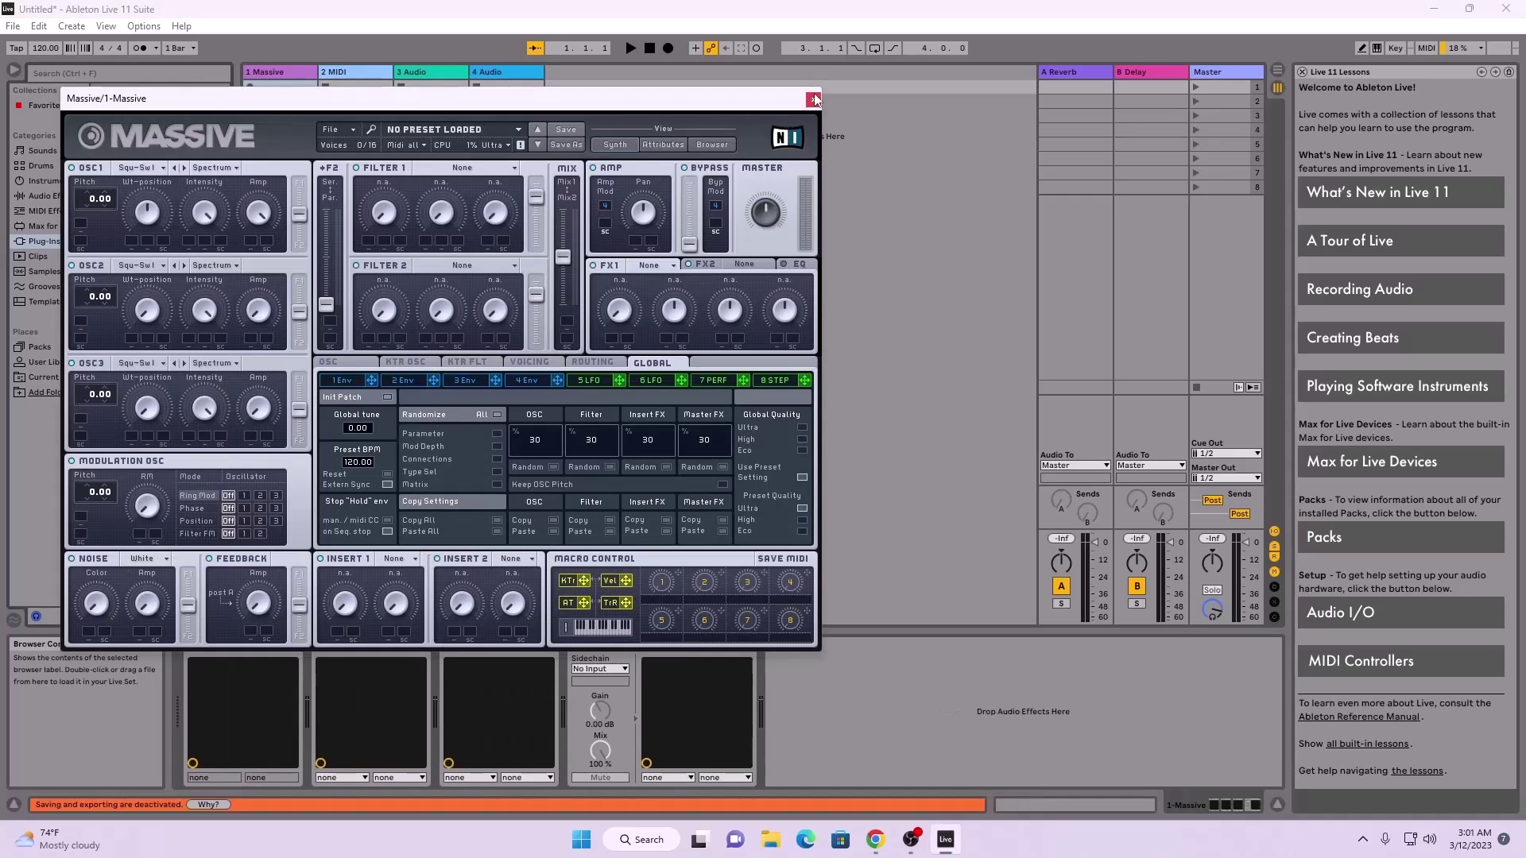
- Replace Massive with Massive X as track 1's instrument
click(812, 98)
click(147, 302)
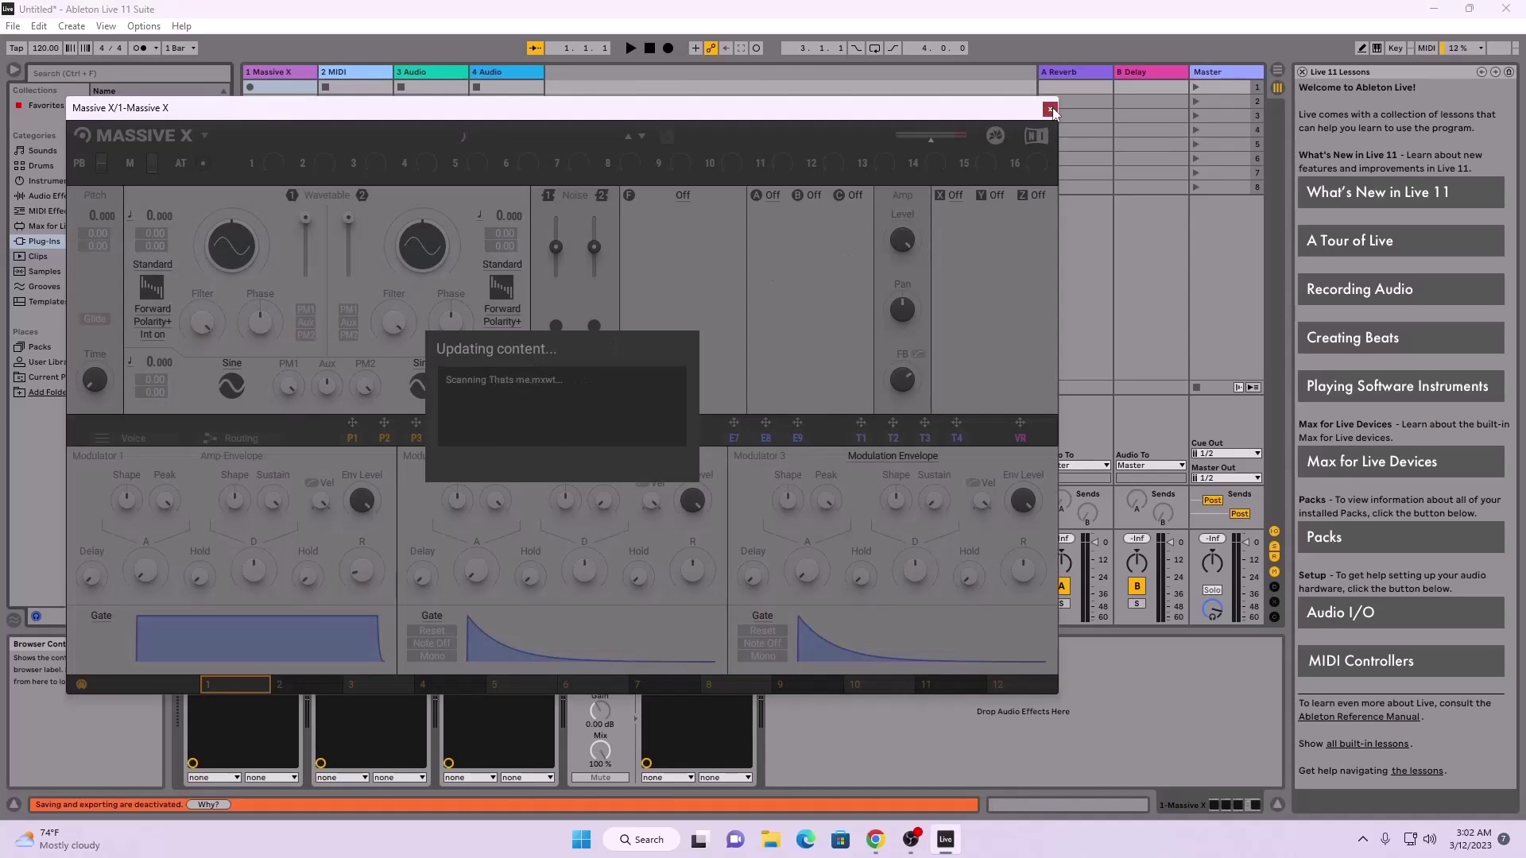
click(1052, 105)
- Add Replika and Guitar Rig 6 to track 1's chain, then load Kontakt 7
double_click(144, 392)
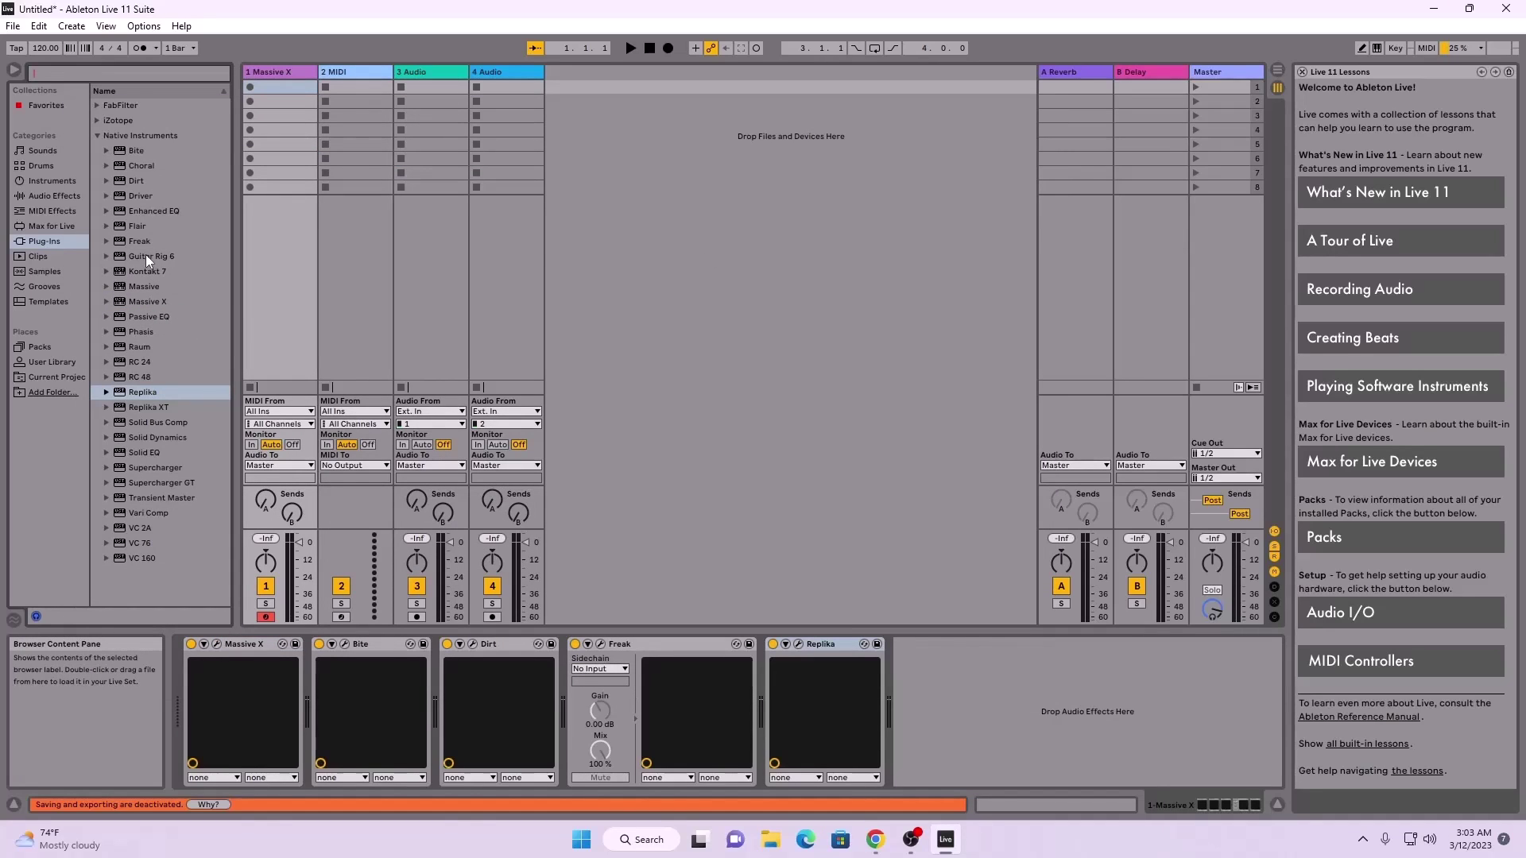
click(146, 255)
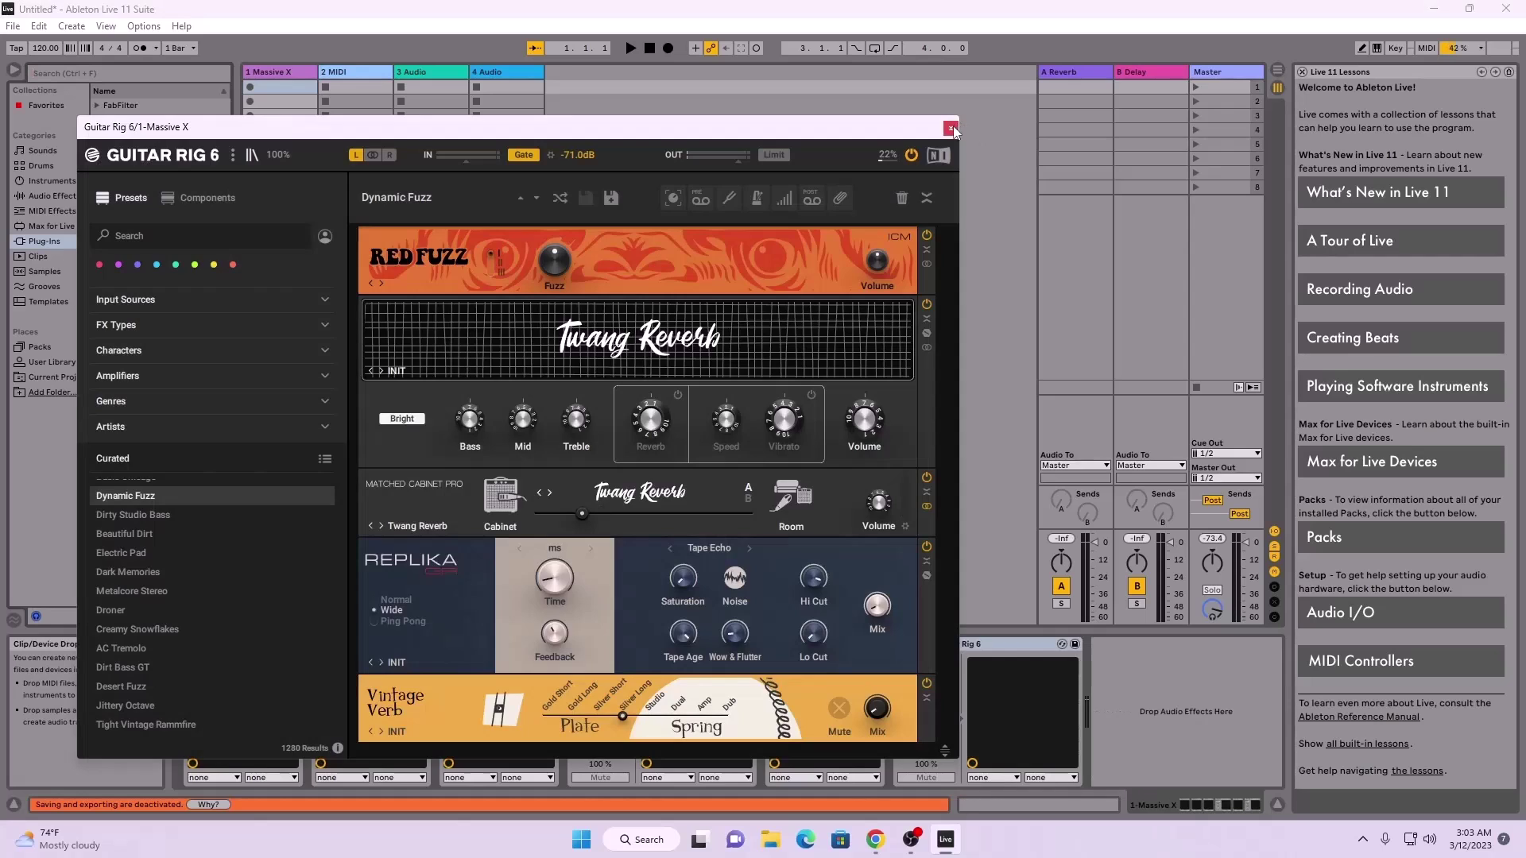
click(951, 128)
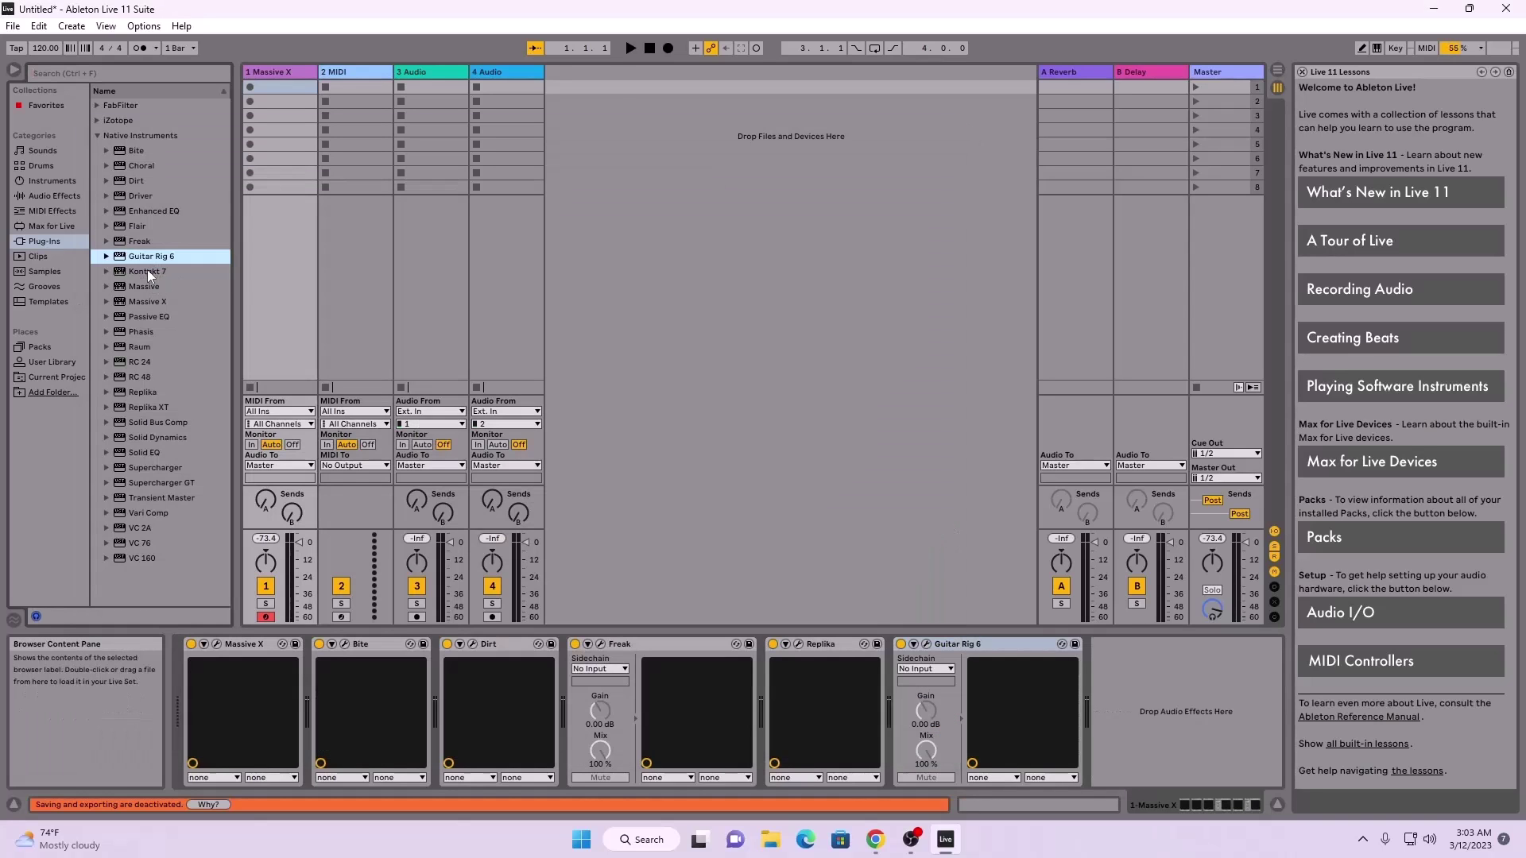
double_click(147, 271)
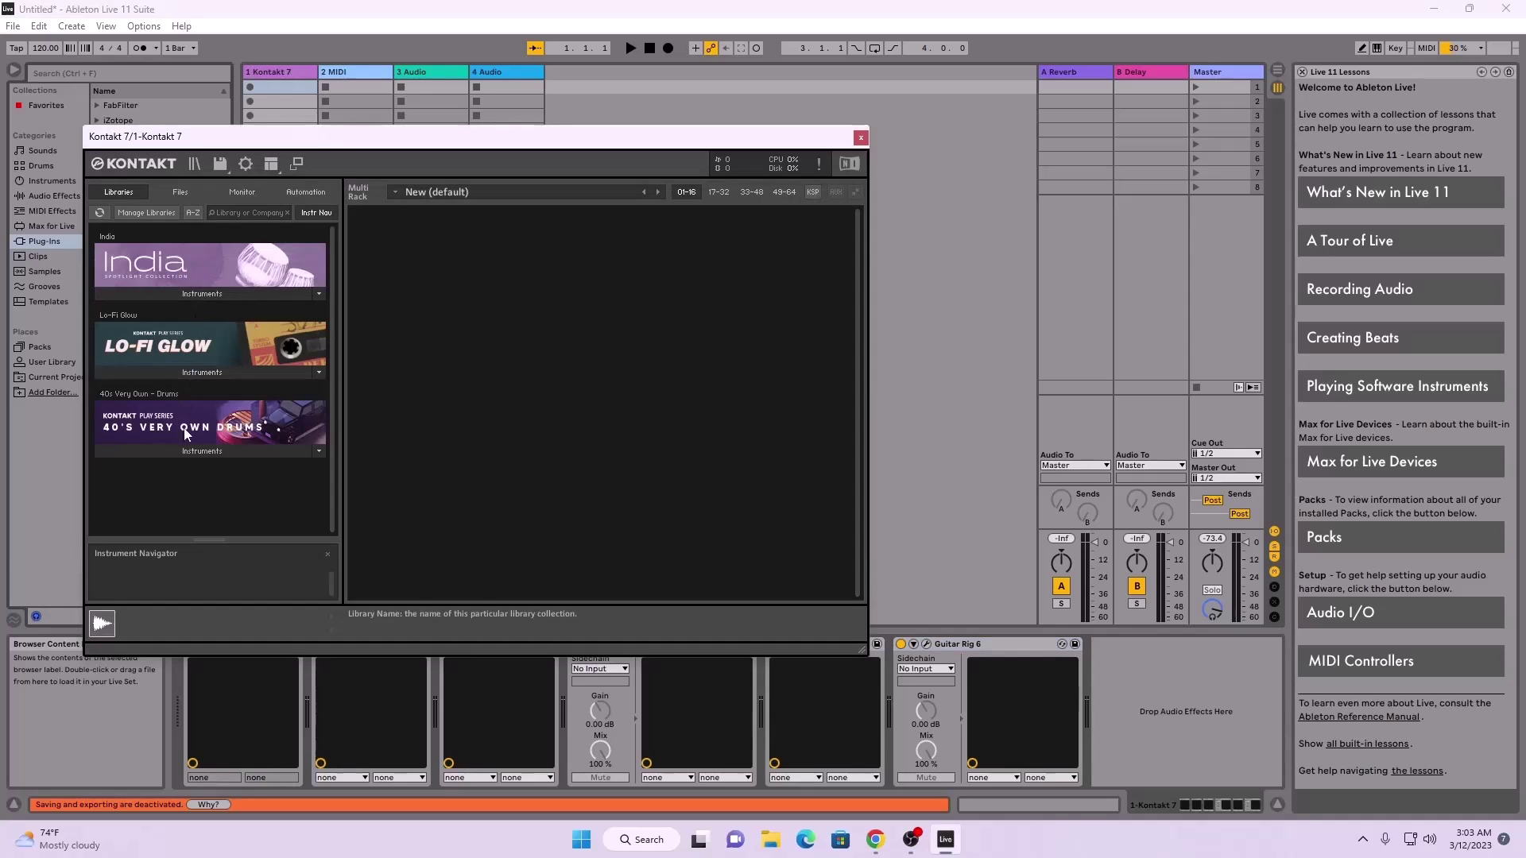
- Load 40s Very Own - Drums.nki into the Kontakt 7 plug-in and close its window
click(181, 452)
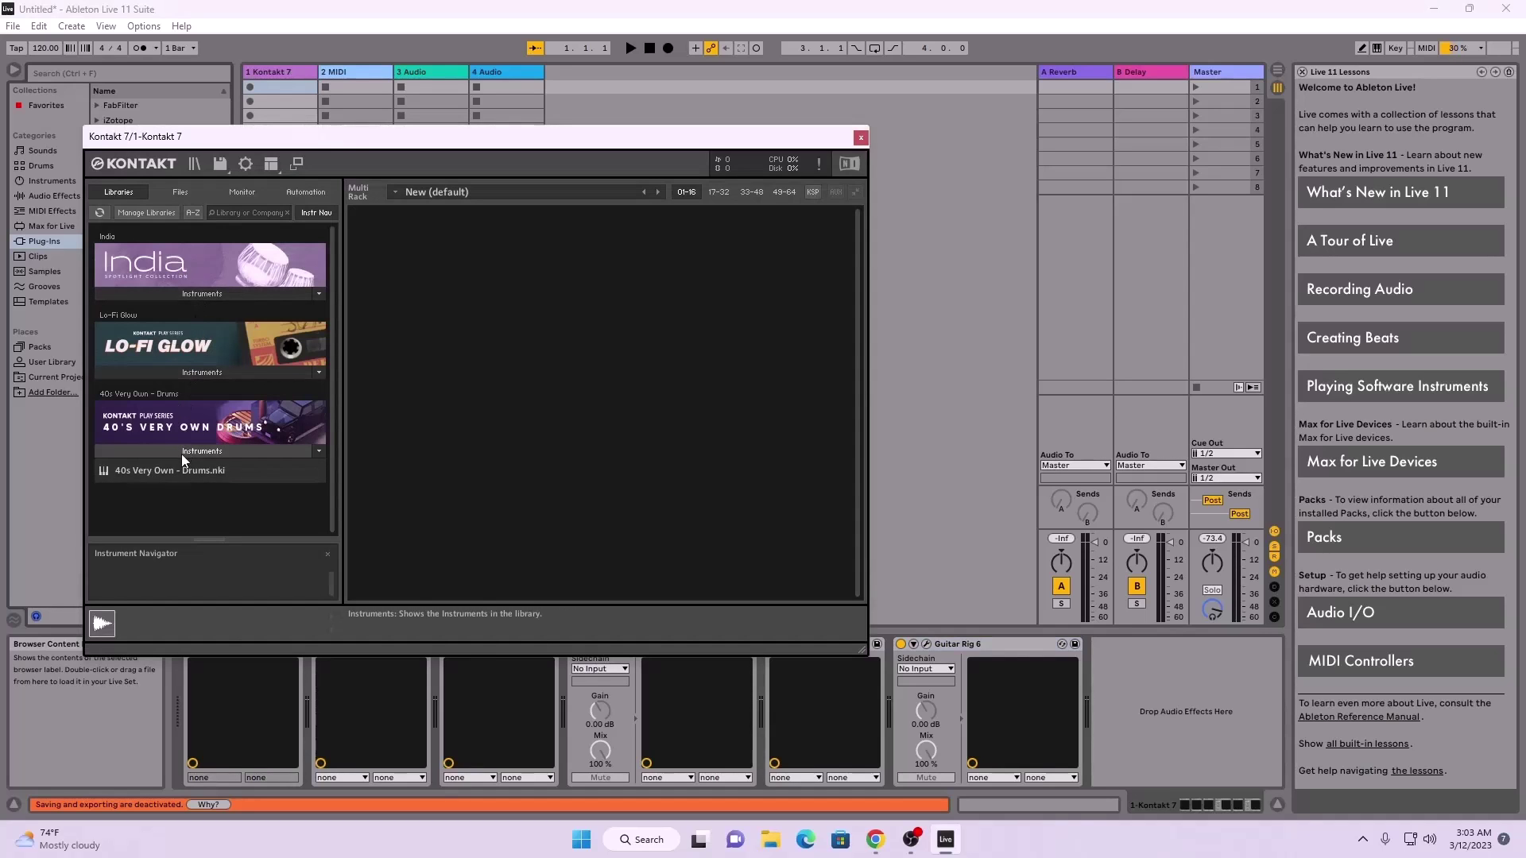
double_click(173, 471)
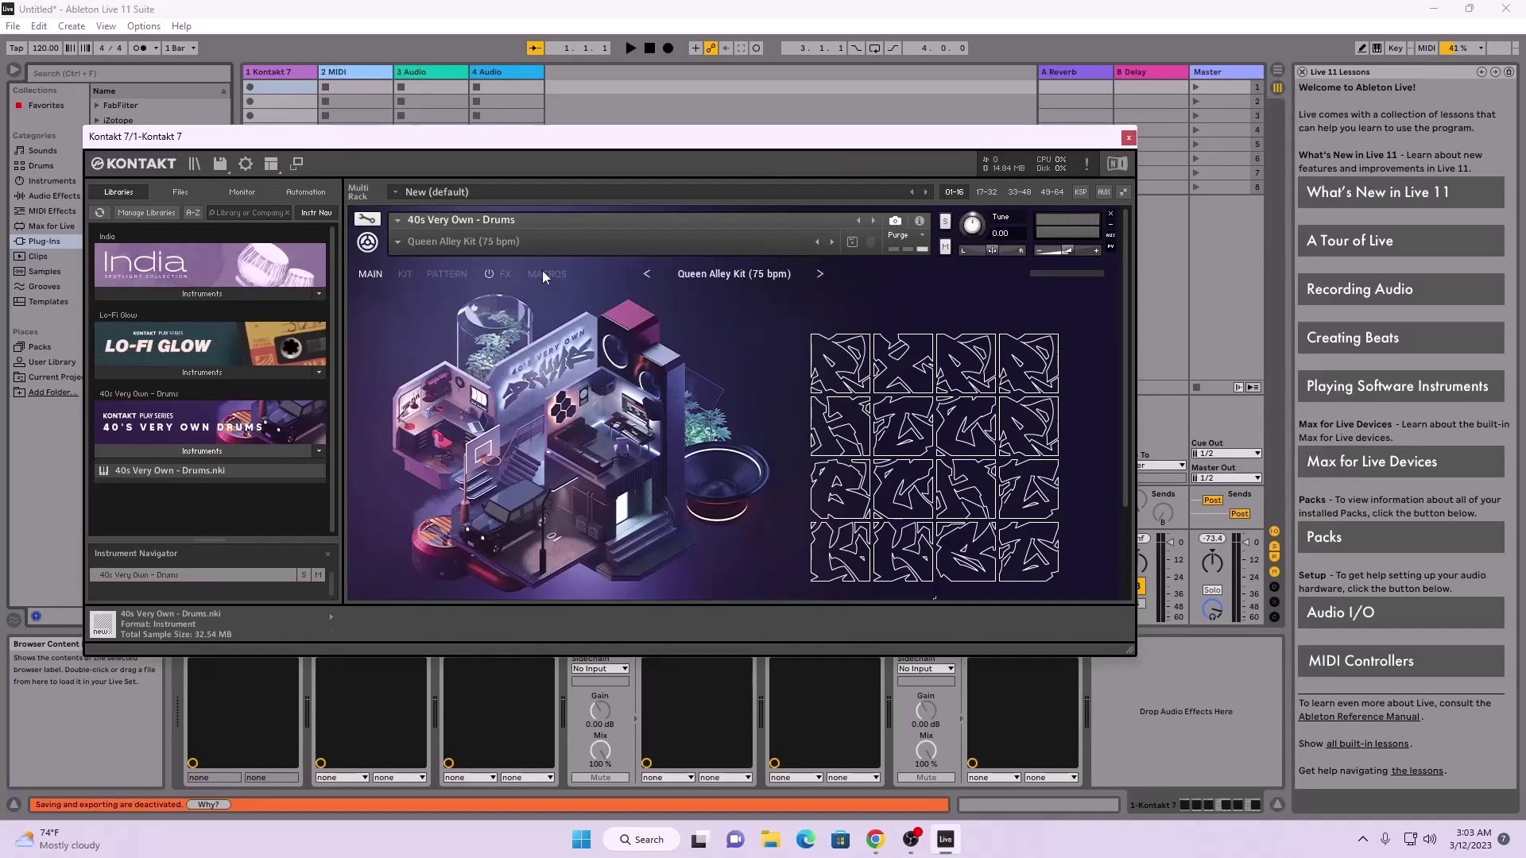
click(1128, 137)
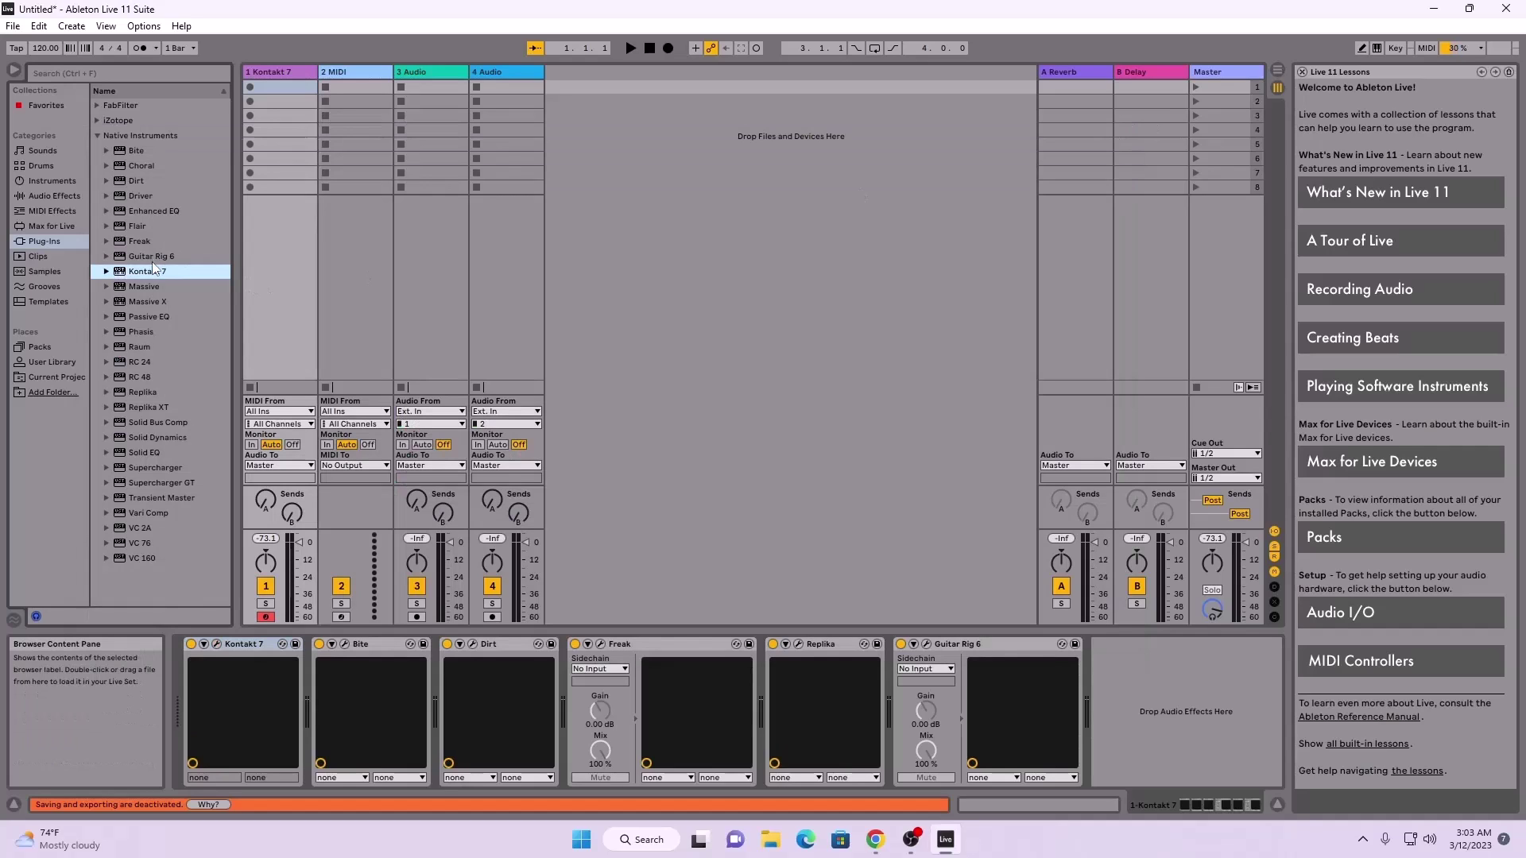
click(112, 136)
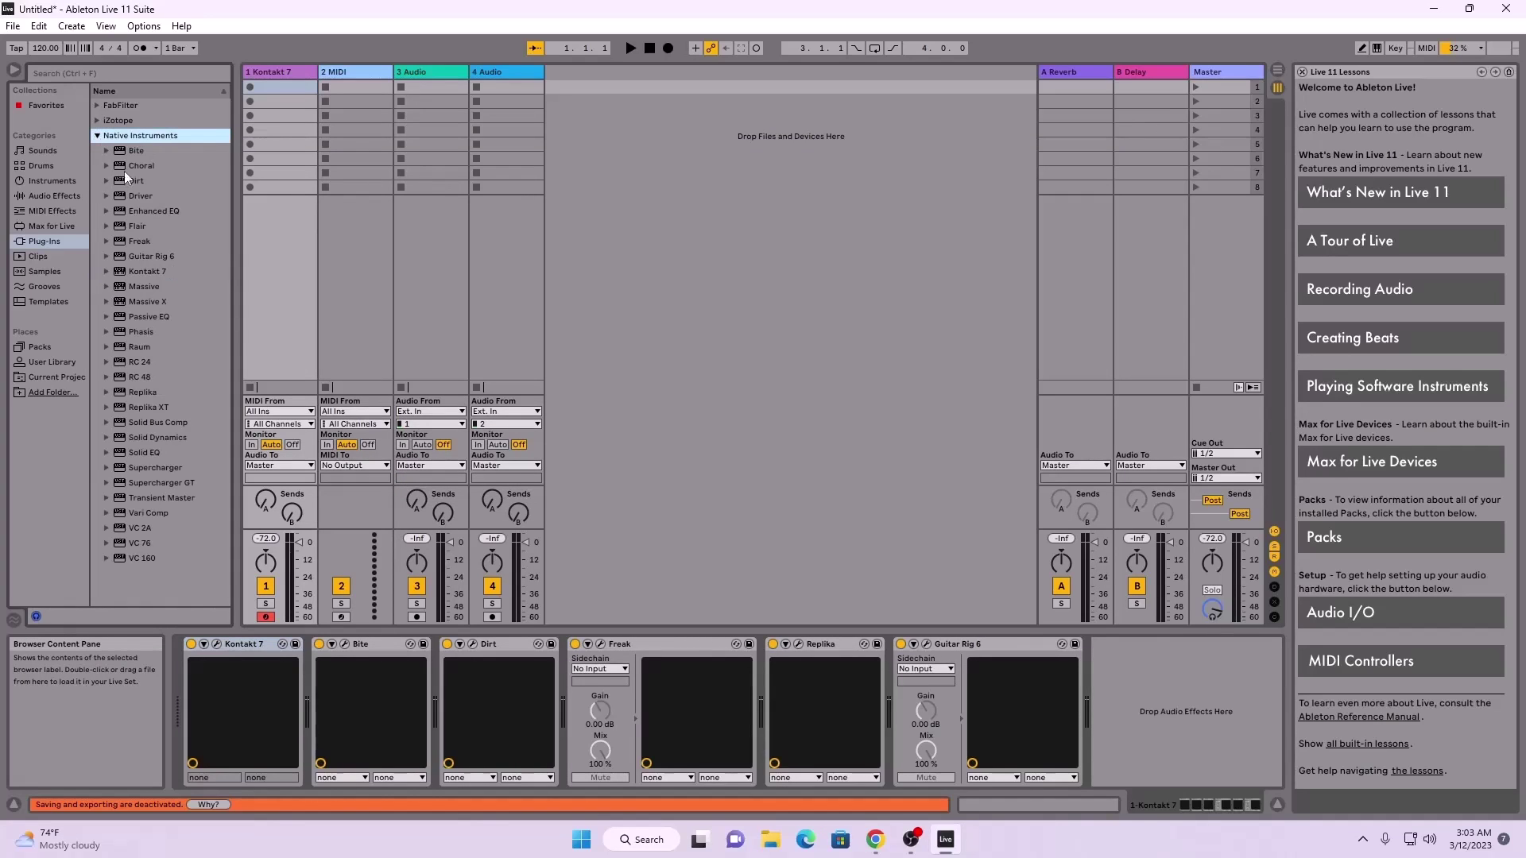